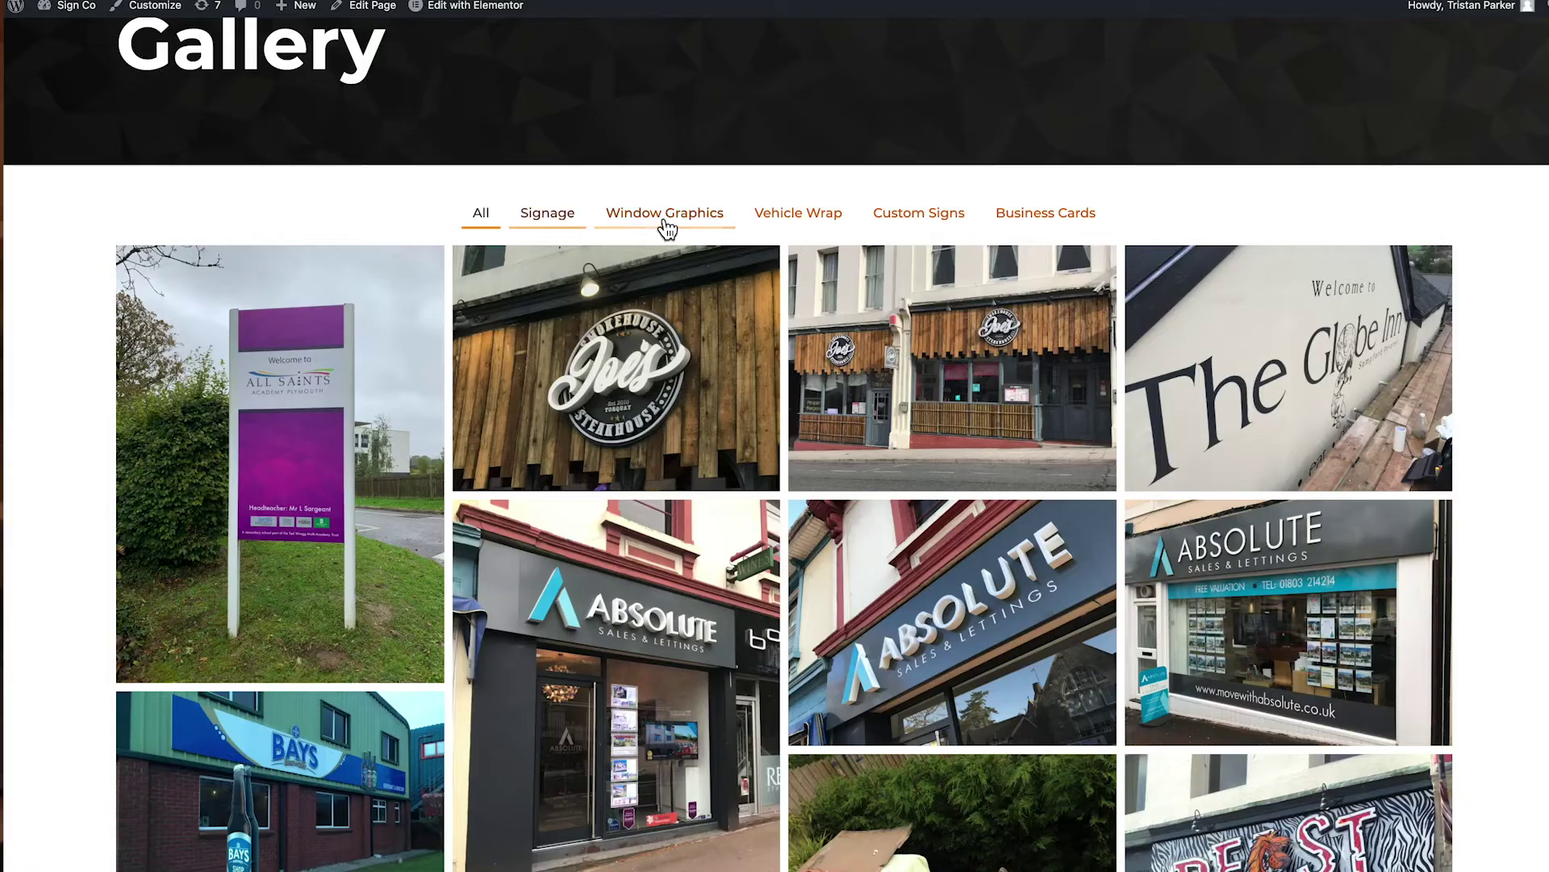
Step: Look through the finished gallery page, checking the Window Graphics and Vehicle Wrap filters and viewing an Urban Roast sign image enlarged
click(664, 227)
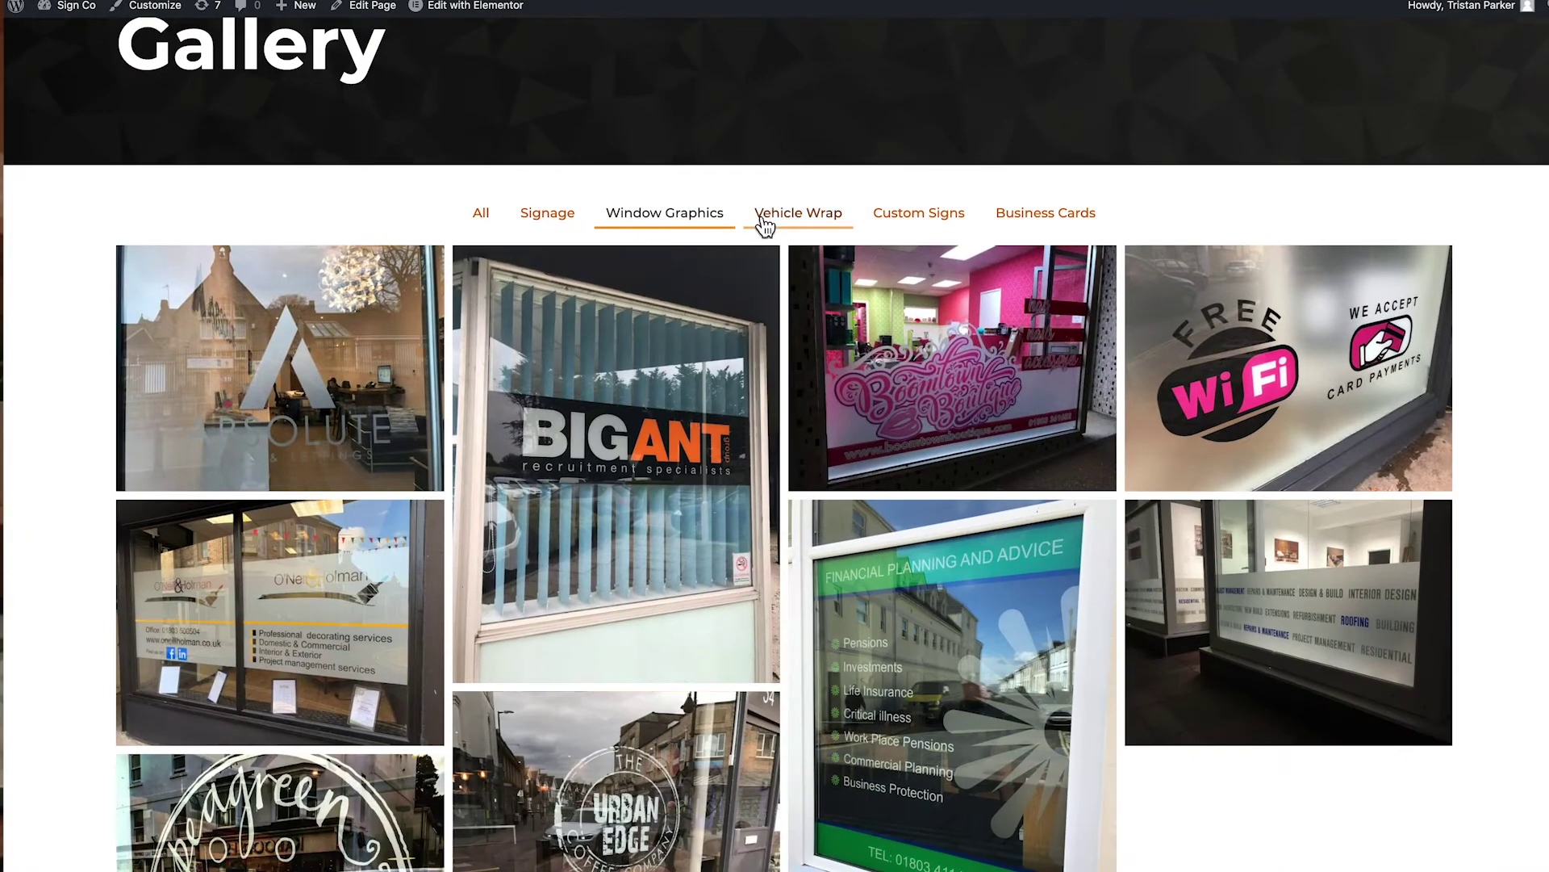
click(800, 223)
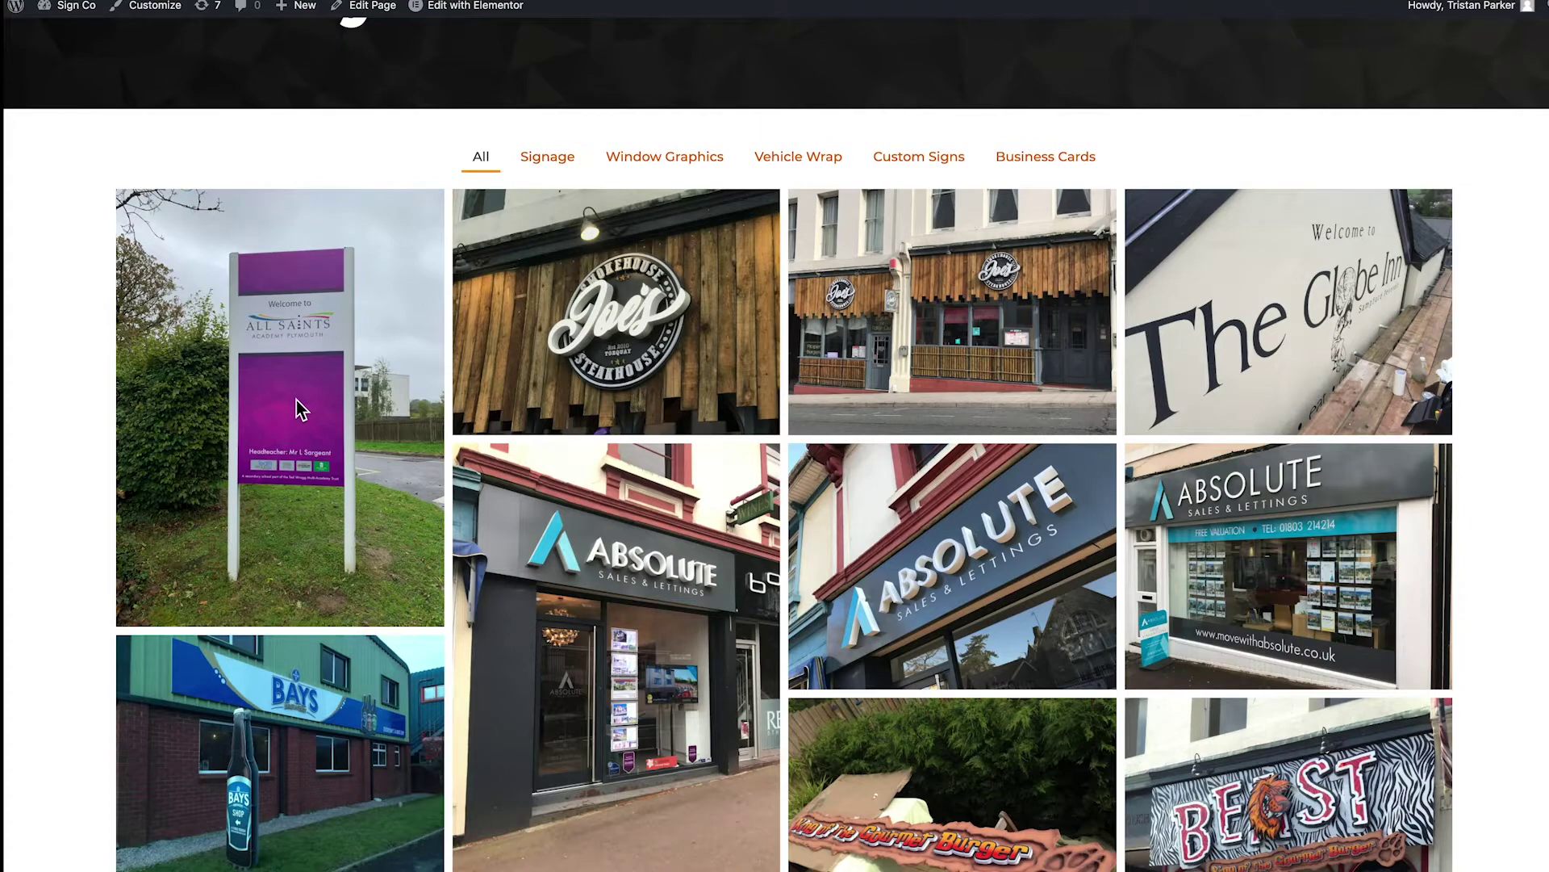
scroll(297, 400, down, 7)
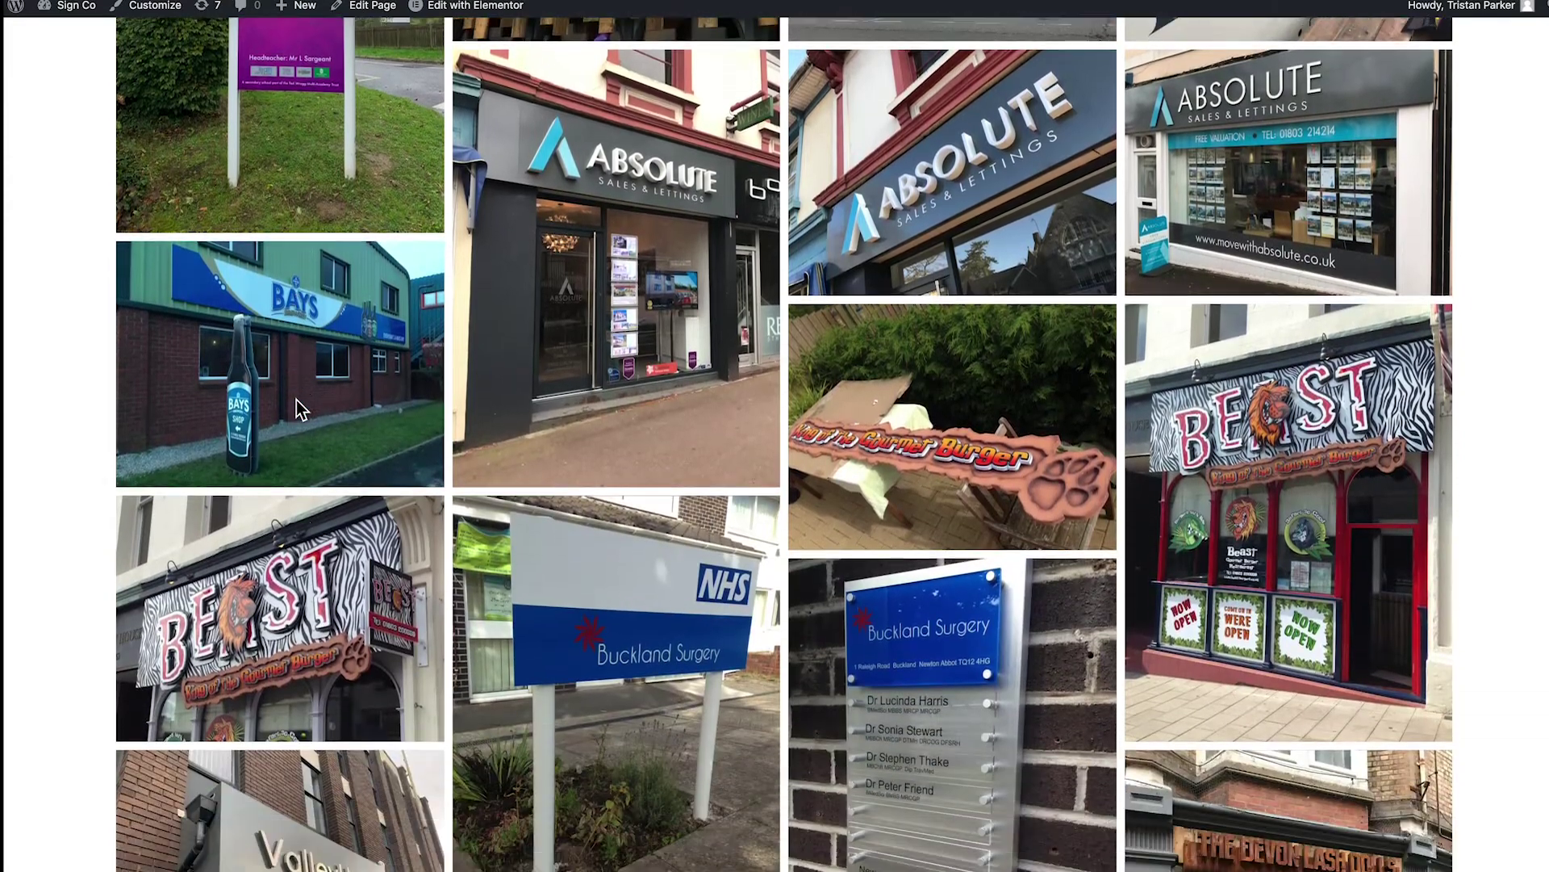
scroll(297, 400, down, 12)
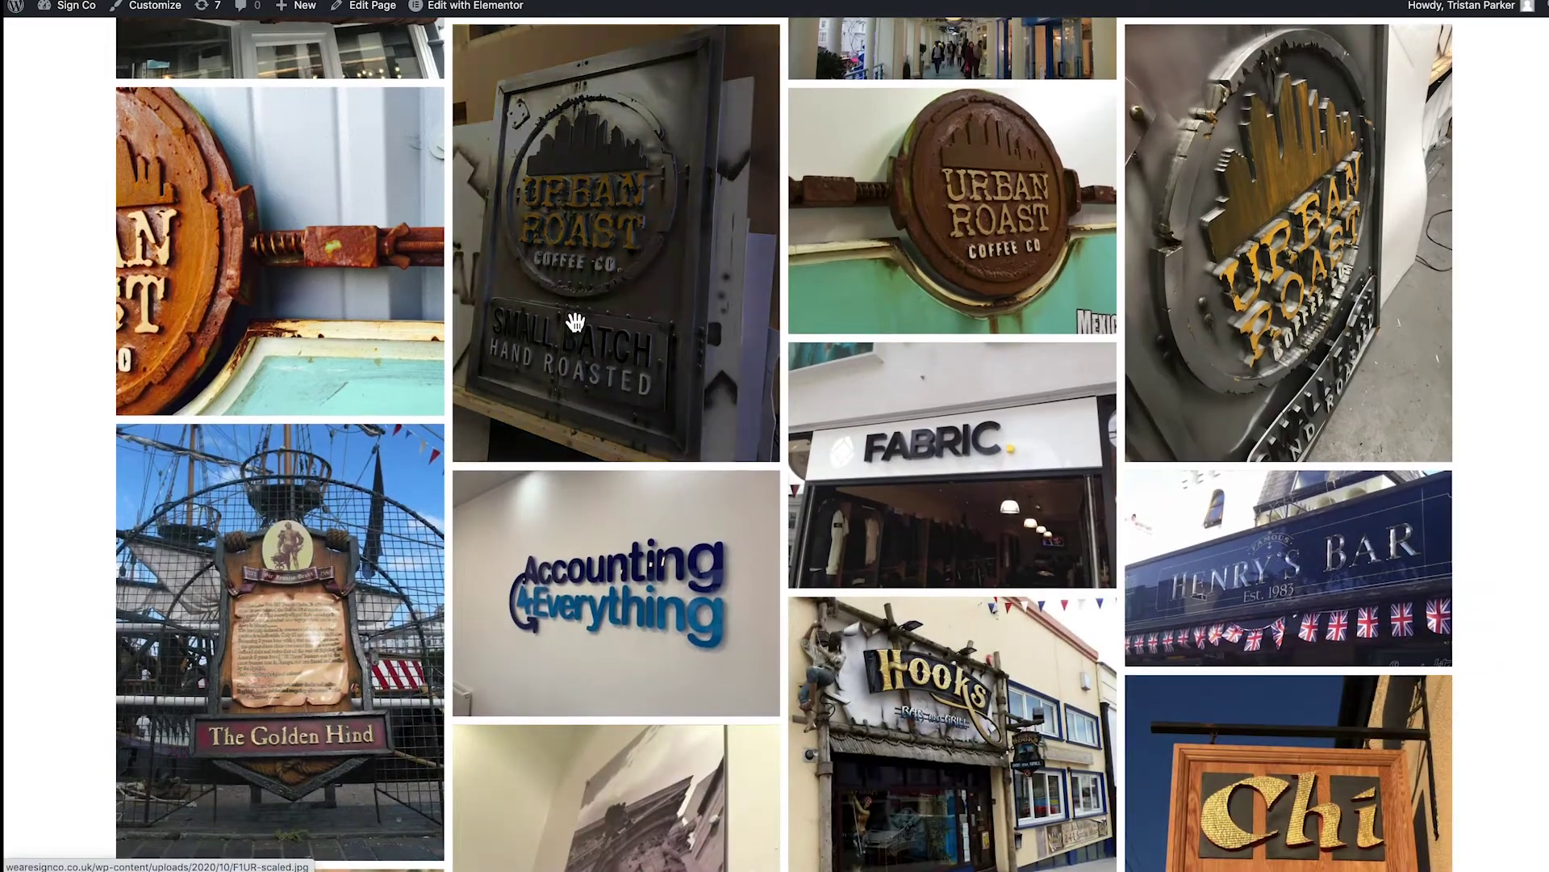
click(597, 323)
click(1538, 52)
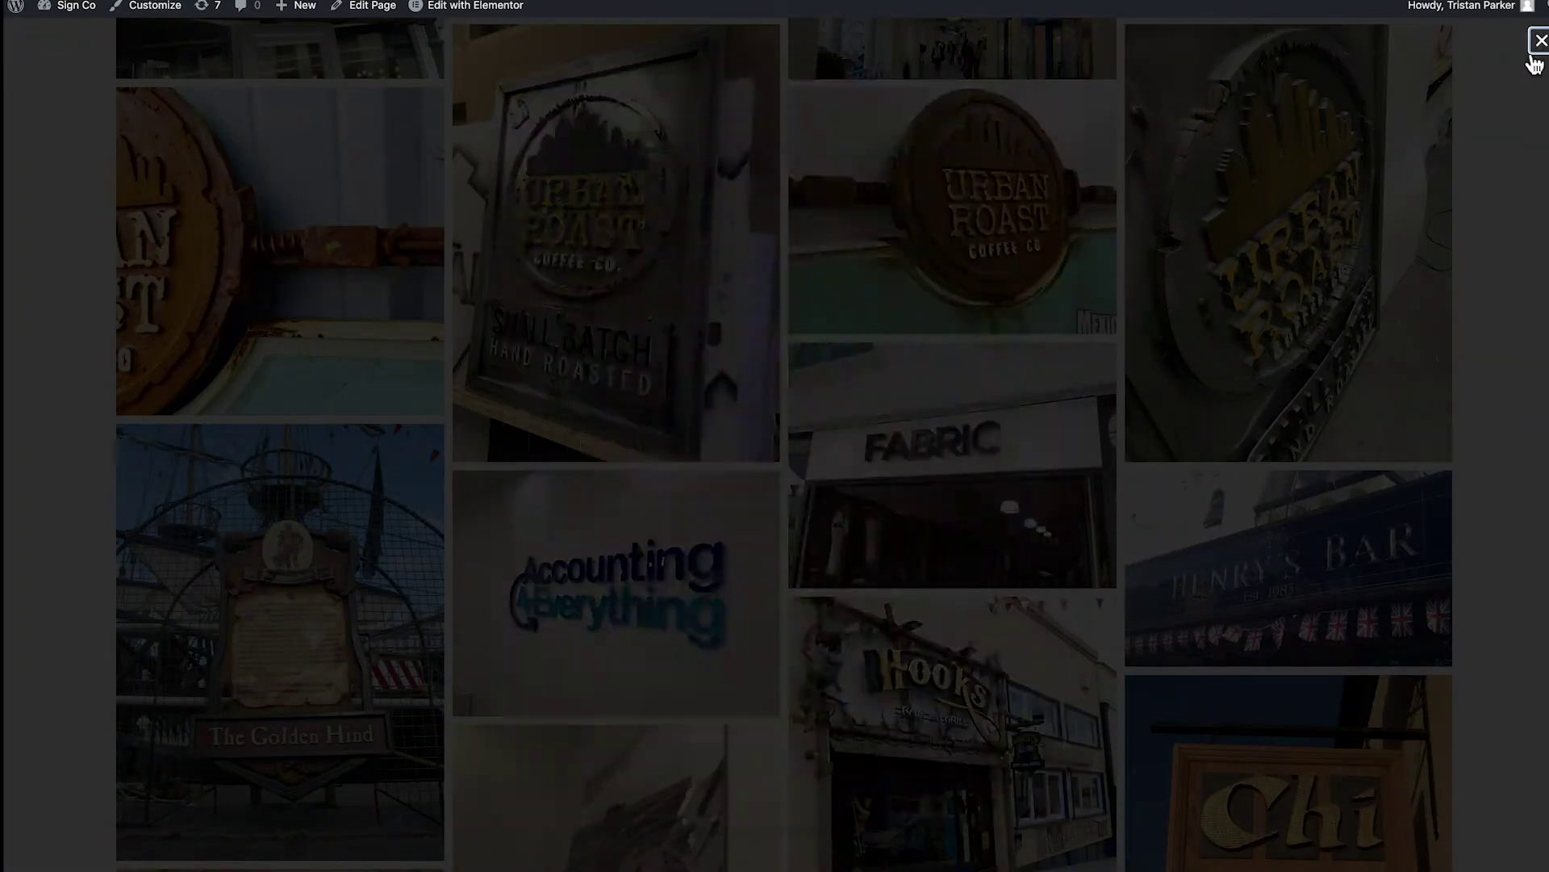
scroll(829, 539, up, 10)
scroll(829, 539, up, 8)
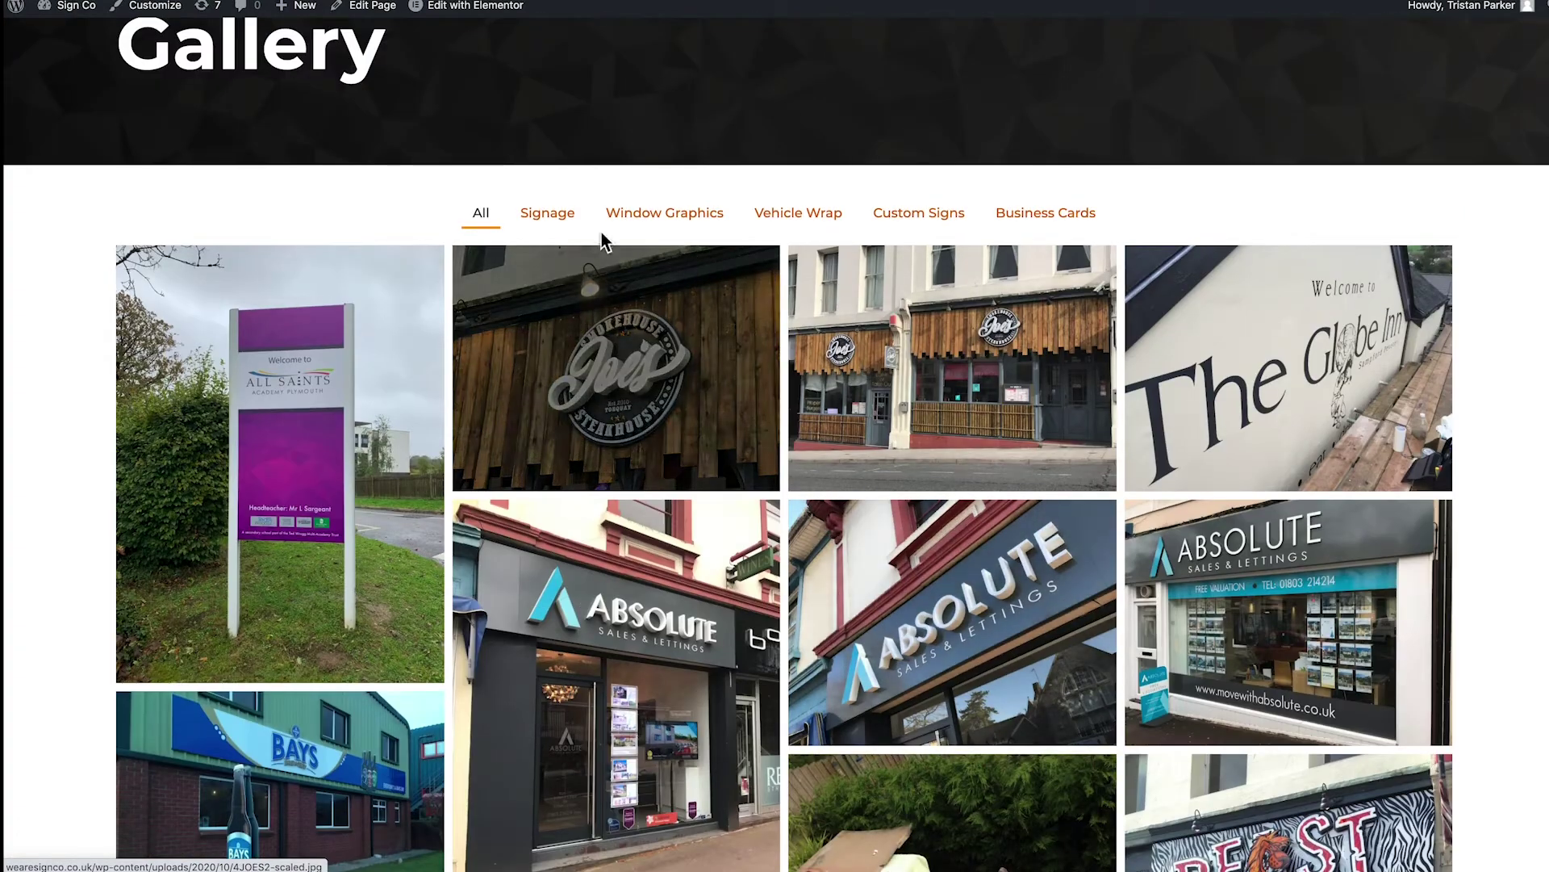
Step: Filter the gallery by Window Graphics, Vehicle Wrap and Custom Signs to compare the images in each category
click(665, 225)
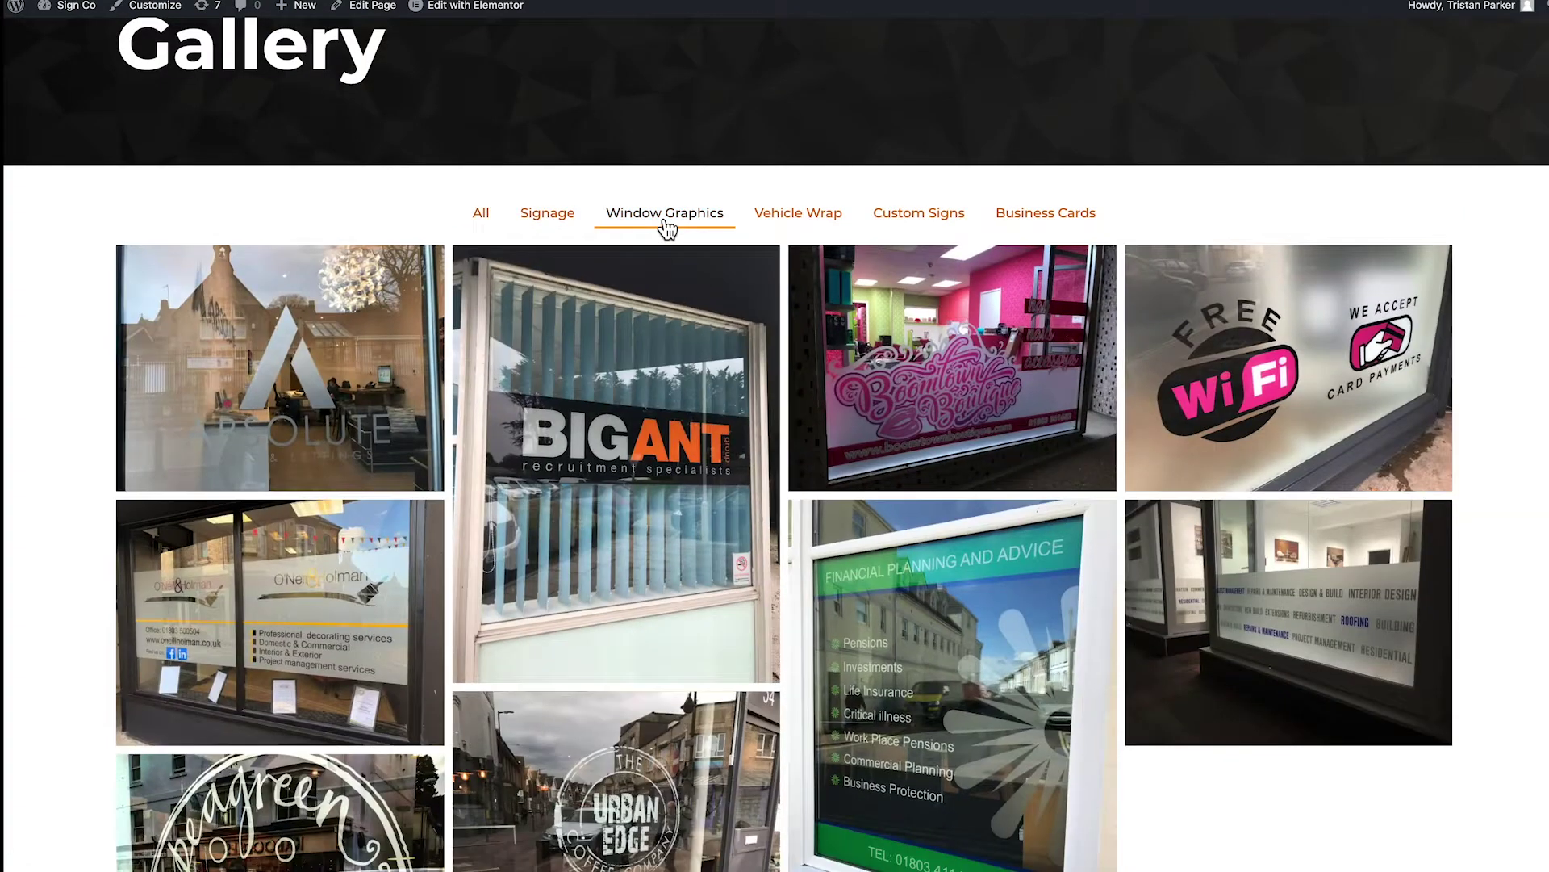
click(801, 222)
click(901, 222)
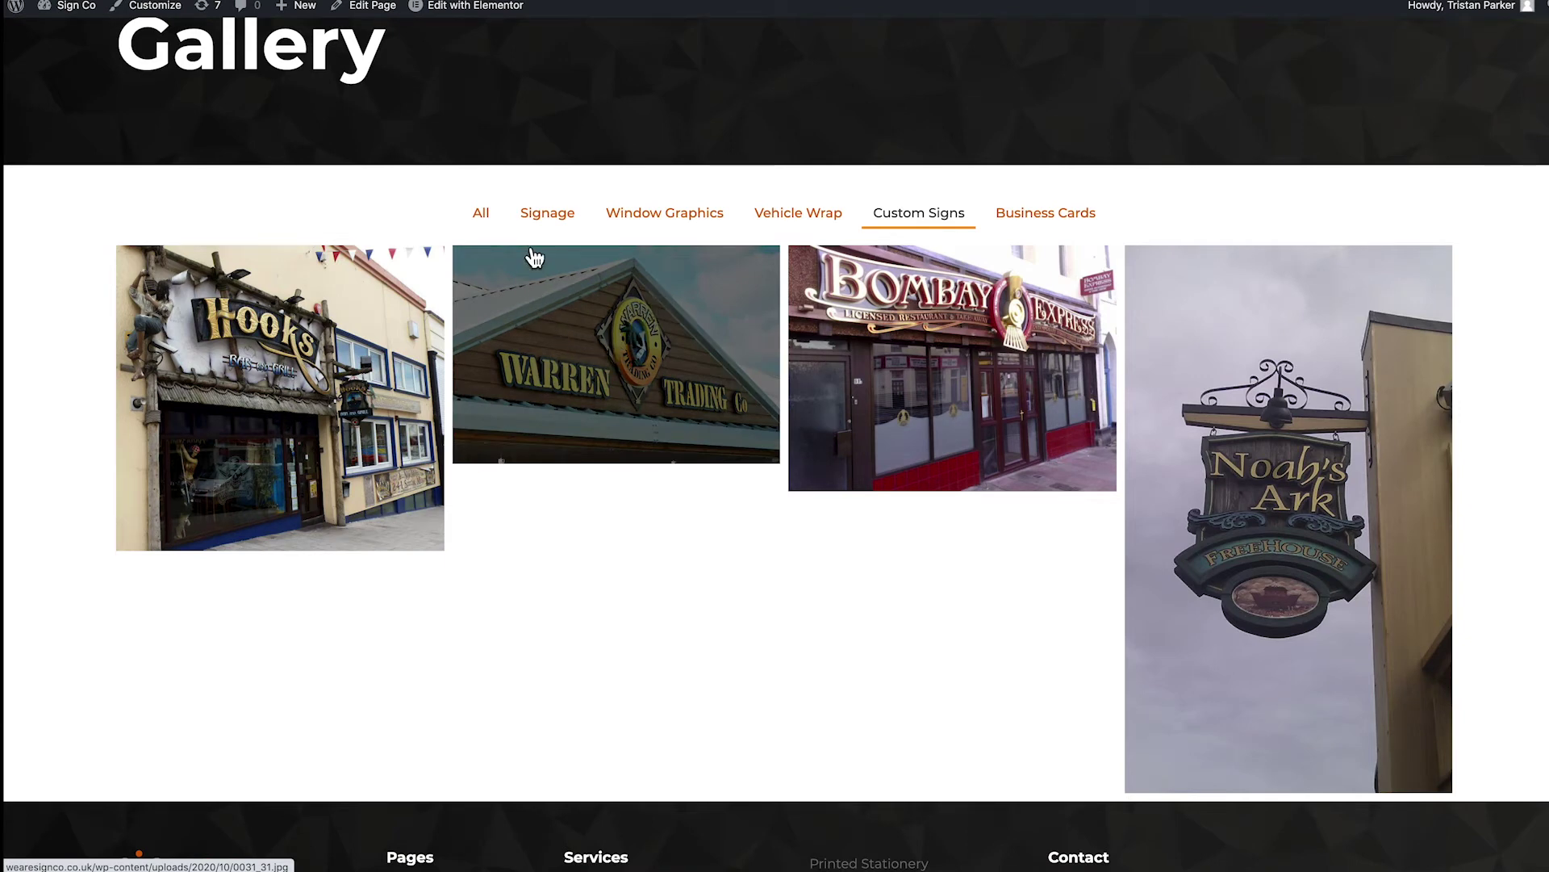
scroll(525, 258, up, 1)
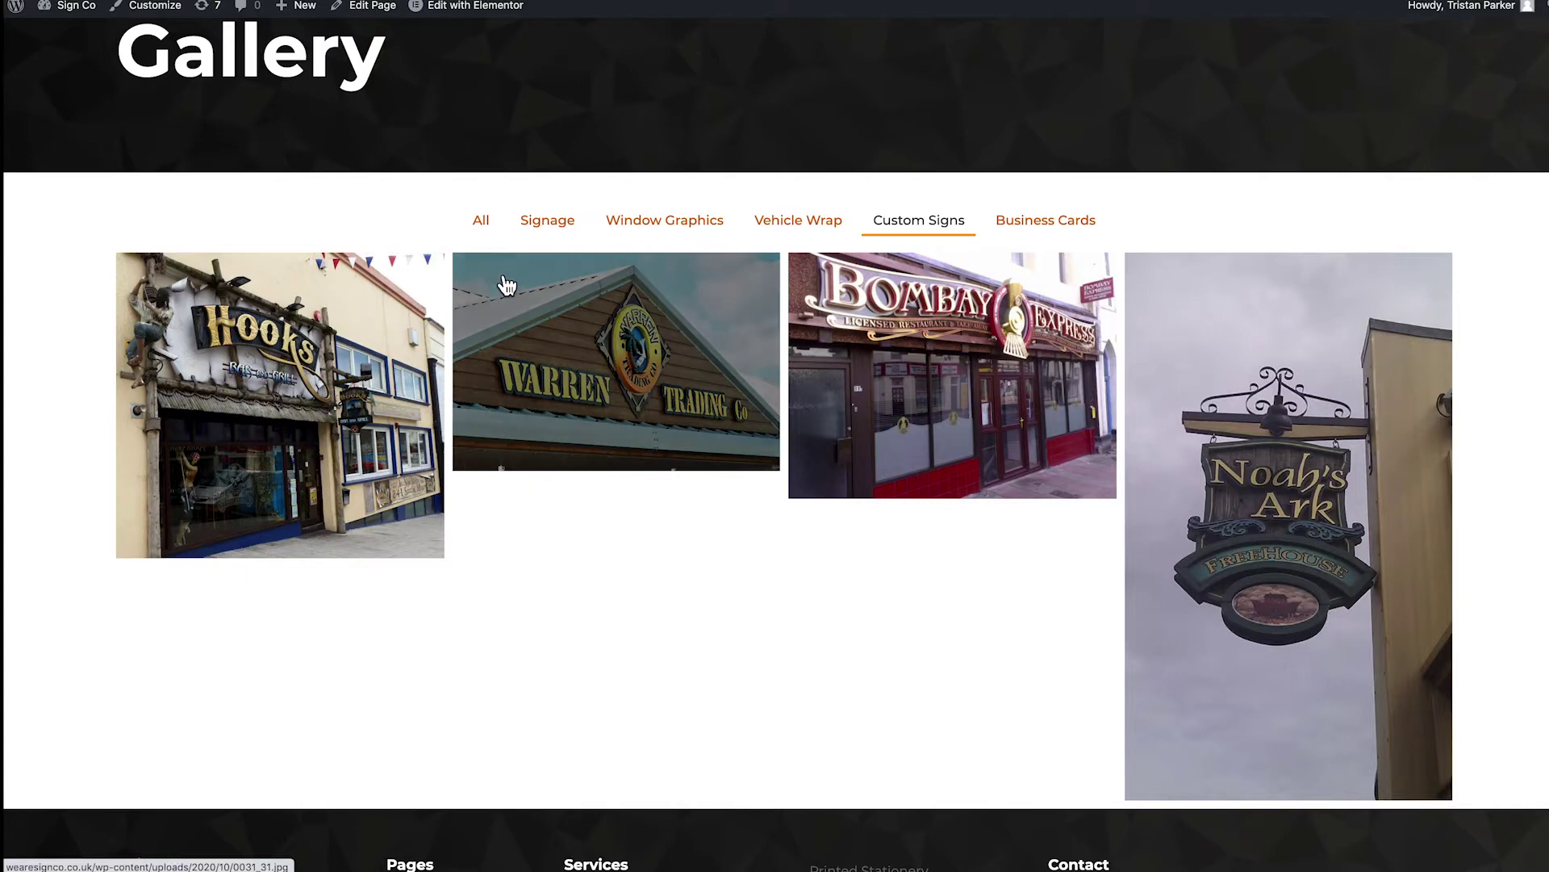
scroll(508, 282, up, 1)
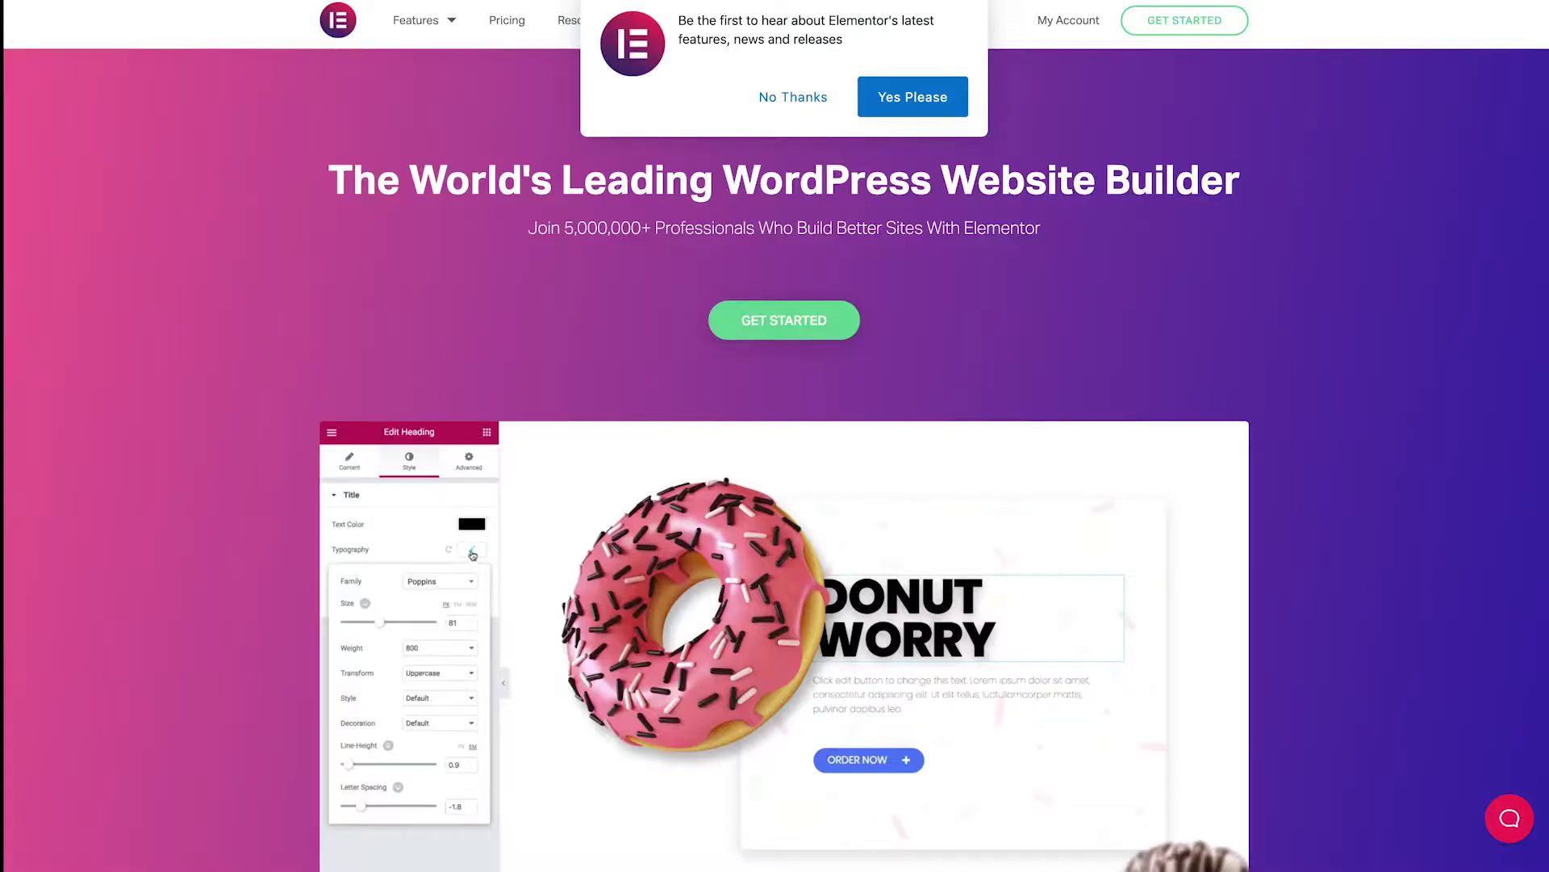
Step: Dismiss the notification offer on the Elementor website and review its Free, Personal, Plus and Expert subscription plans
click(803, 97)
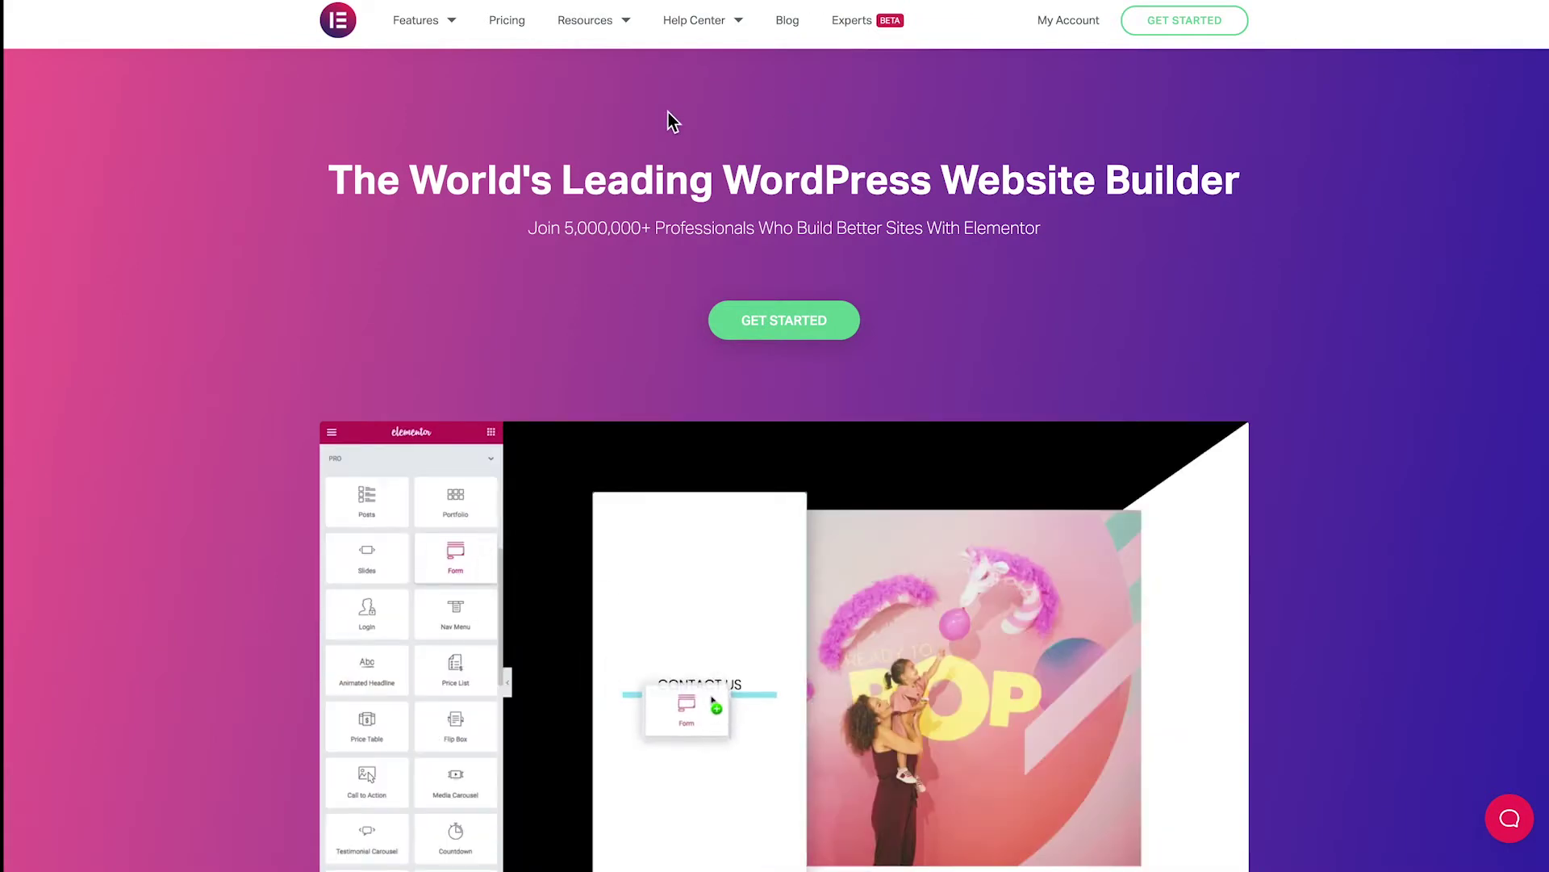
scroll(718, 298, down, 1)
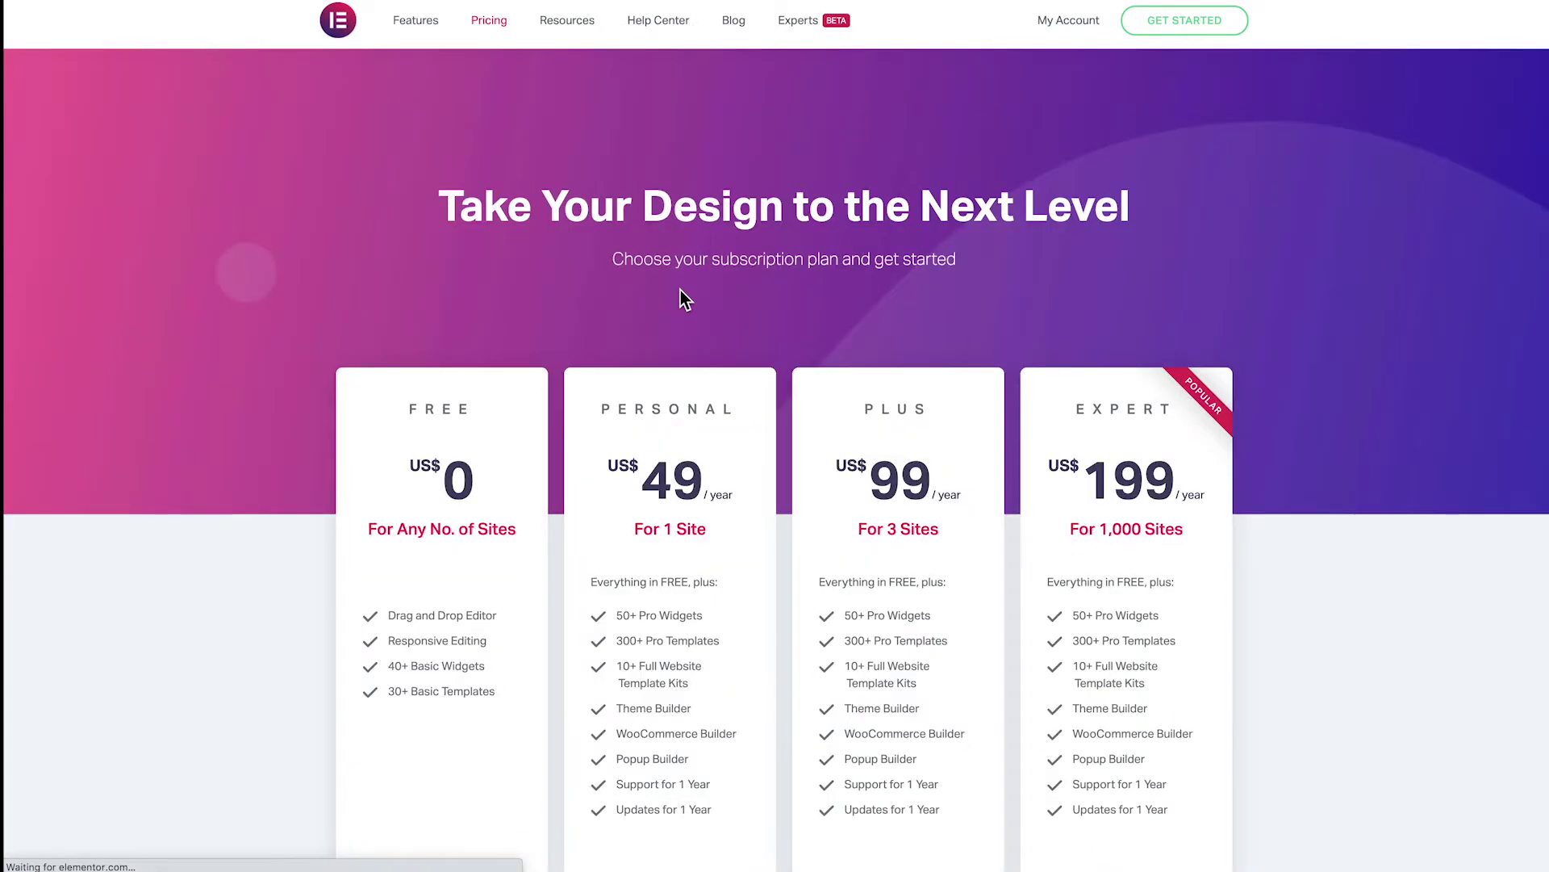
scroll(658, 476, down, 2)
scroll(658, 476, down, 2)
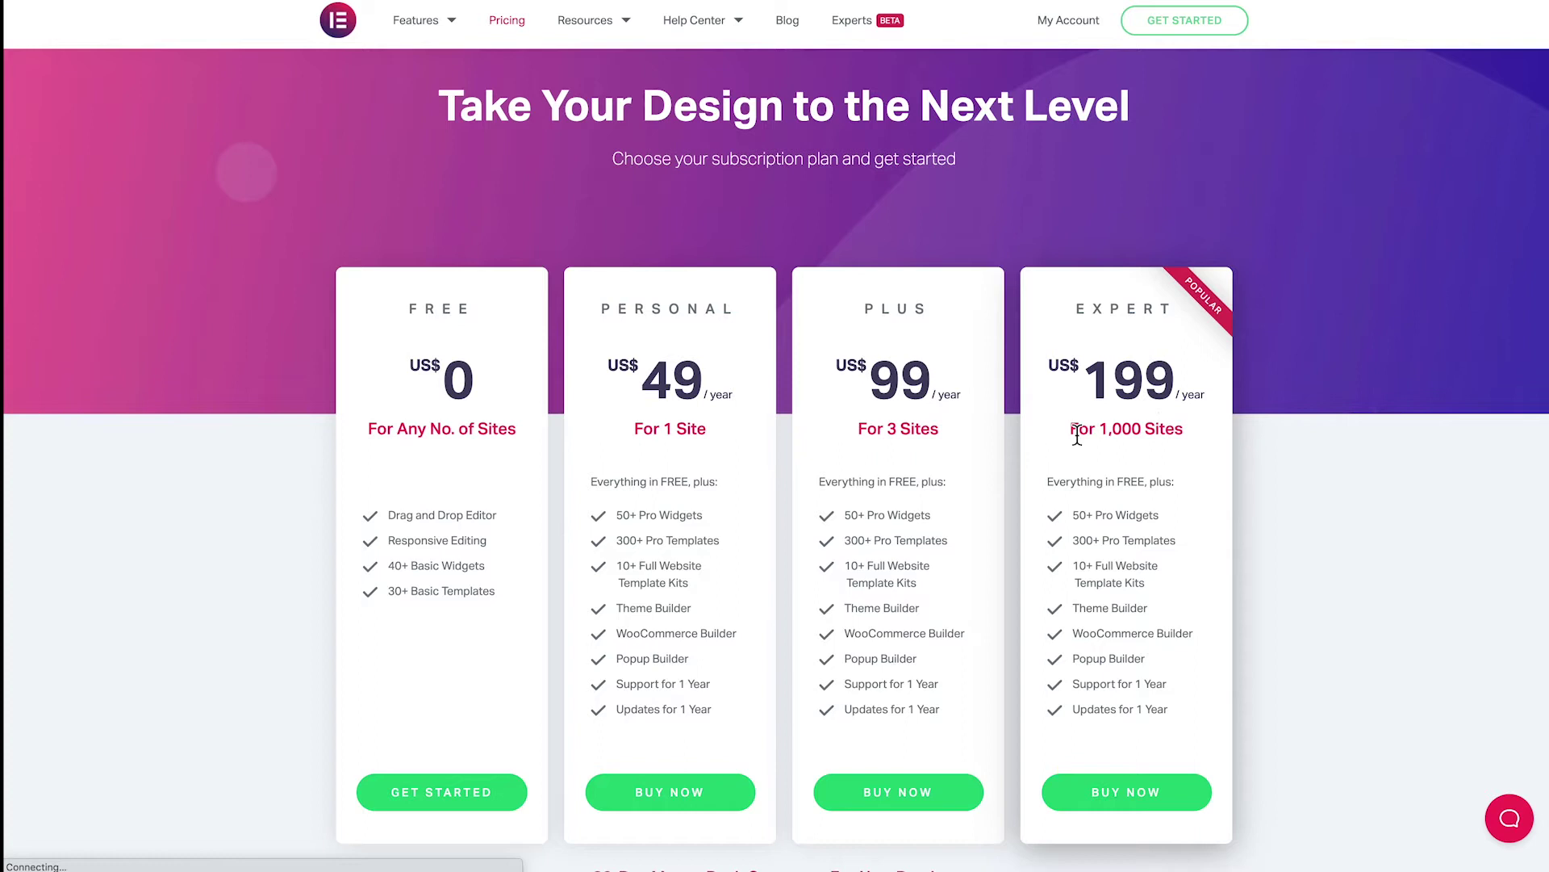
scroll(1077, 434, down, 1)
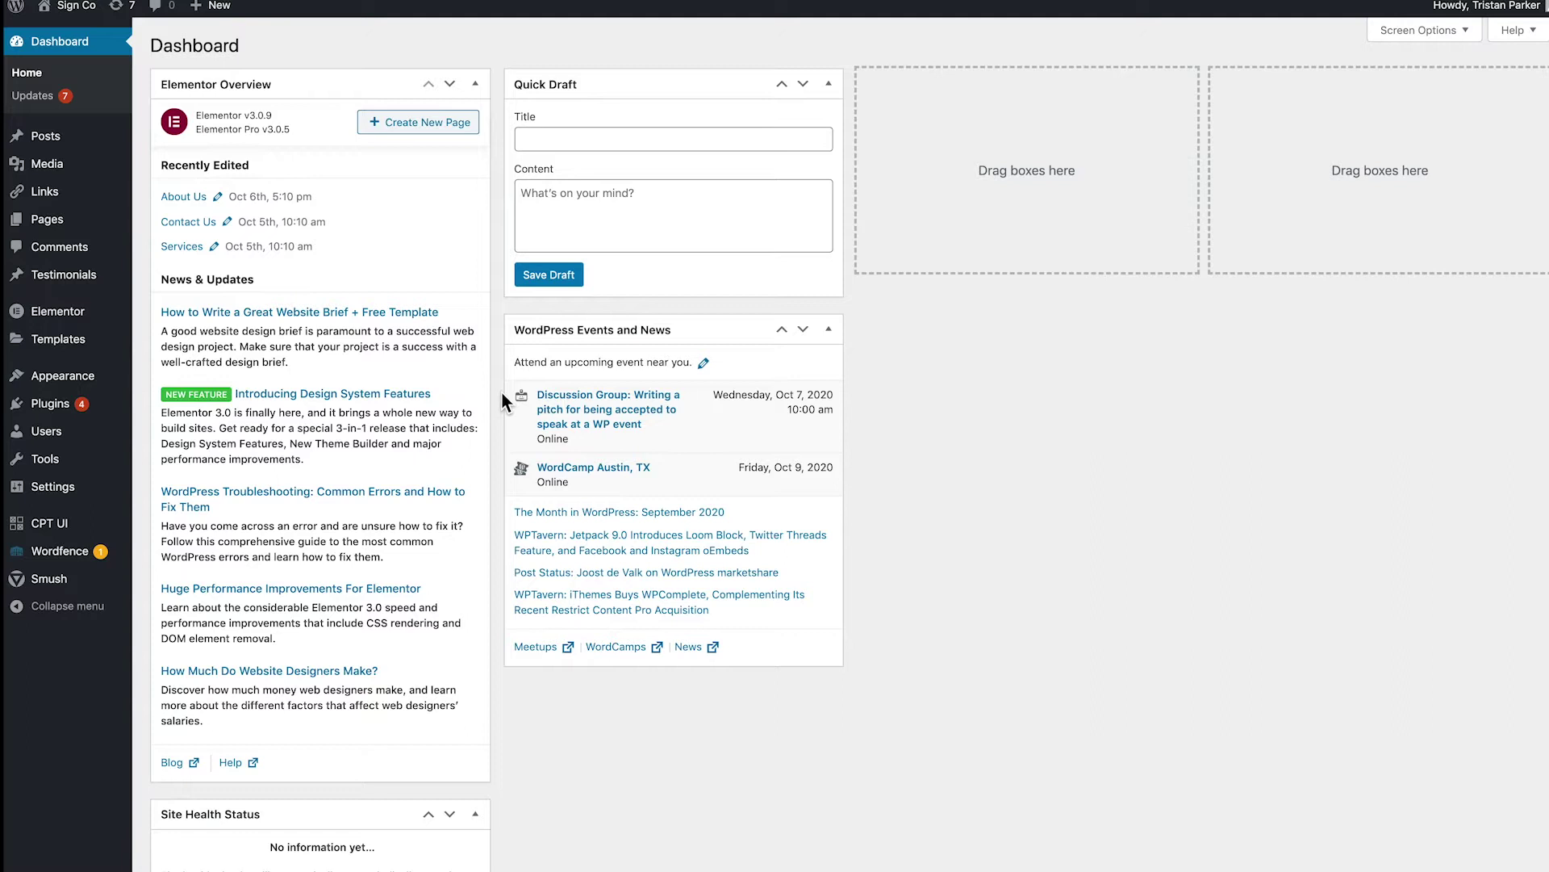
Step: Add a new page on the WordPress site, dismiss the block editor welcome guide and title the page "Website Gallery"
click(64, 230)
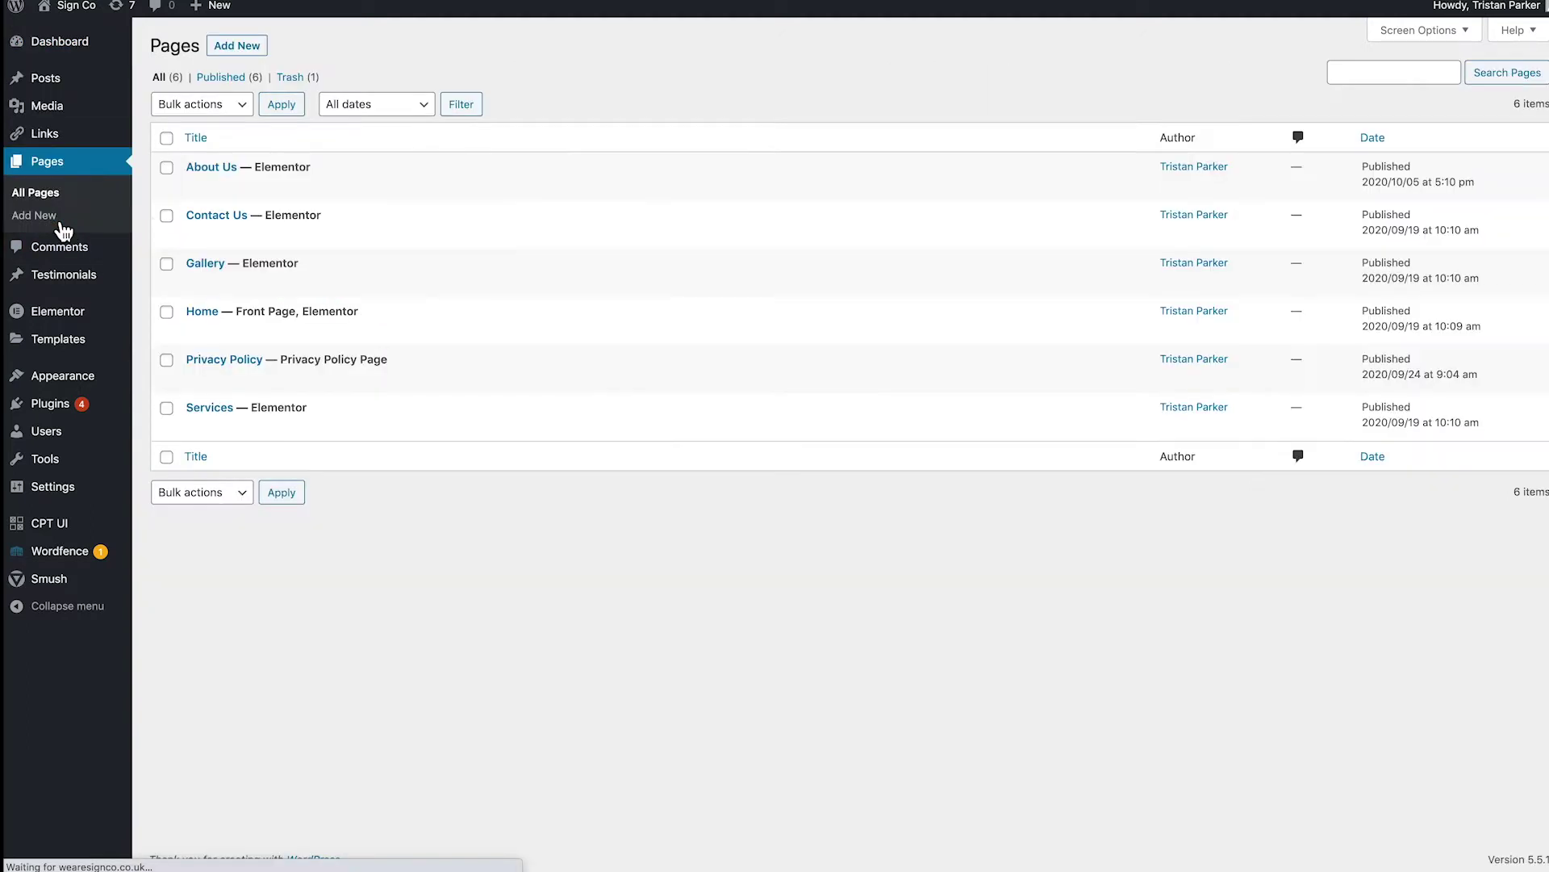
mouse_move(422, 290)
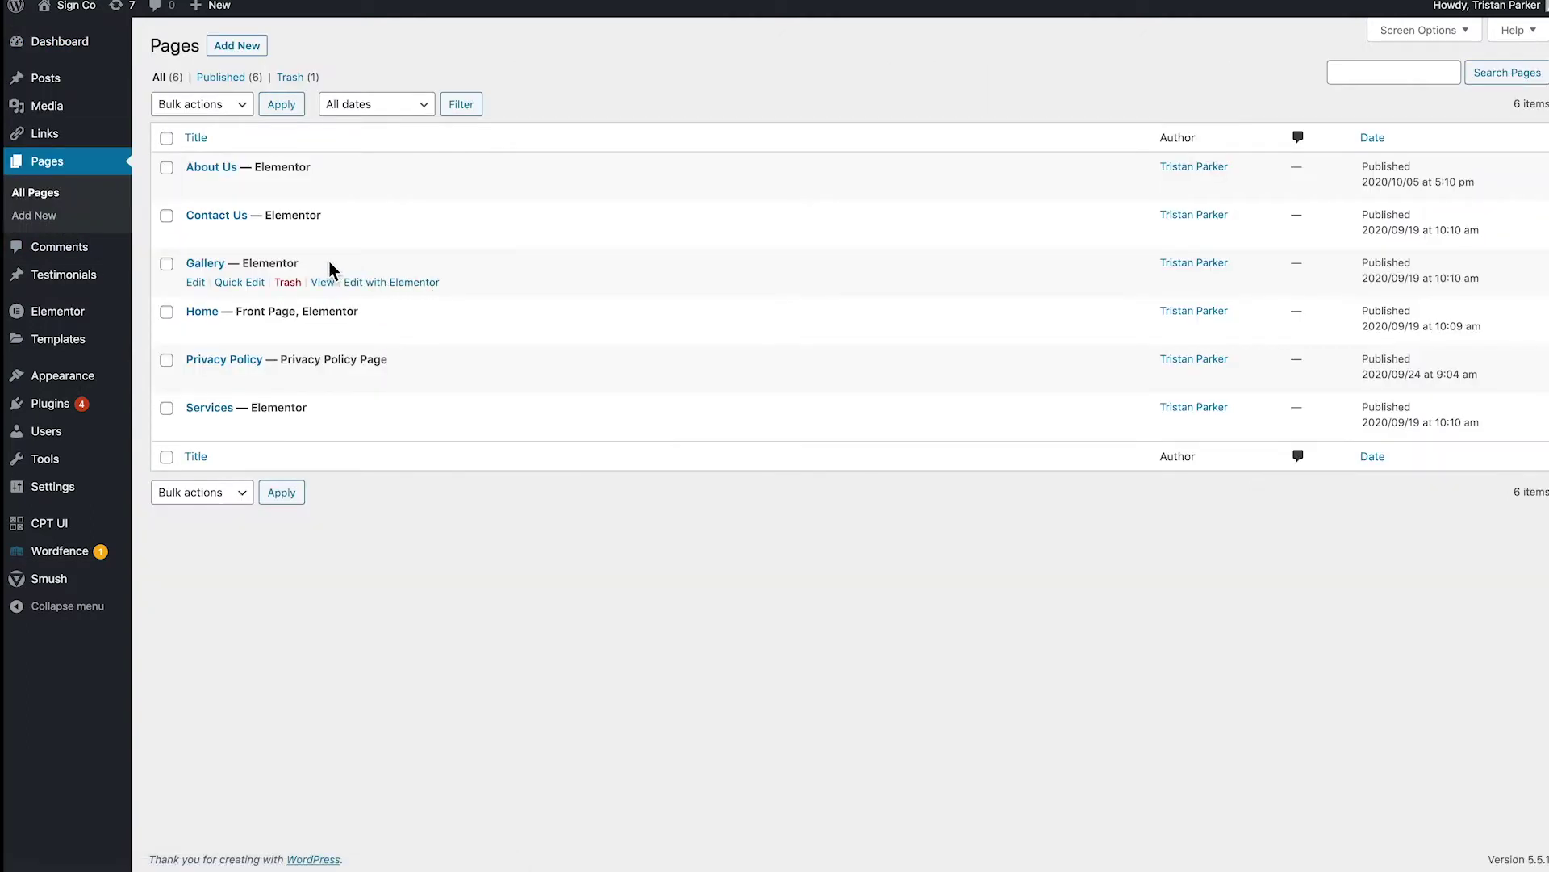
mouse_move(286, 312)
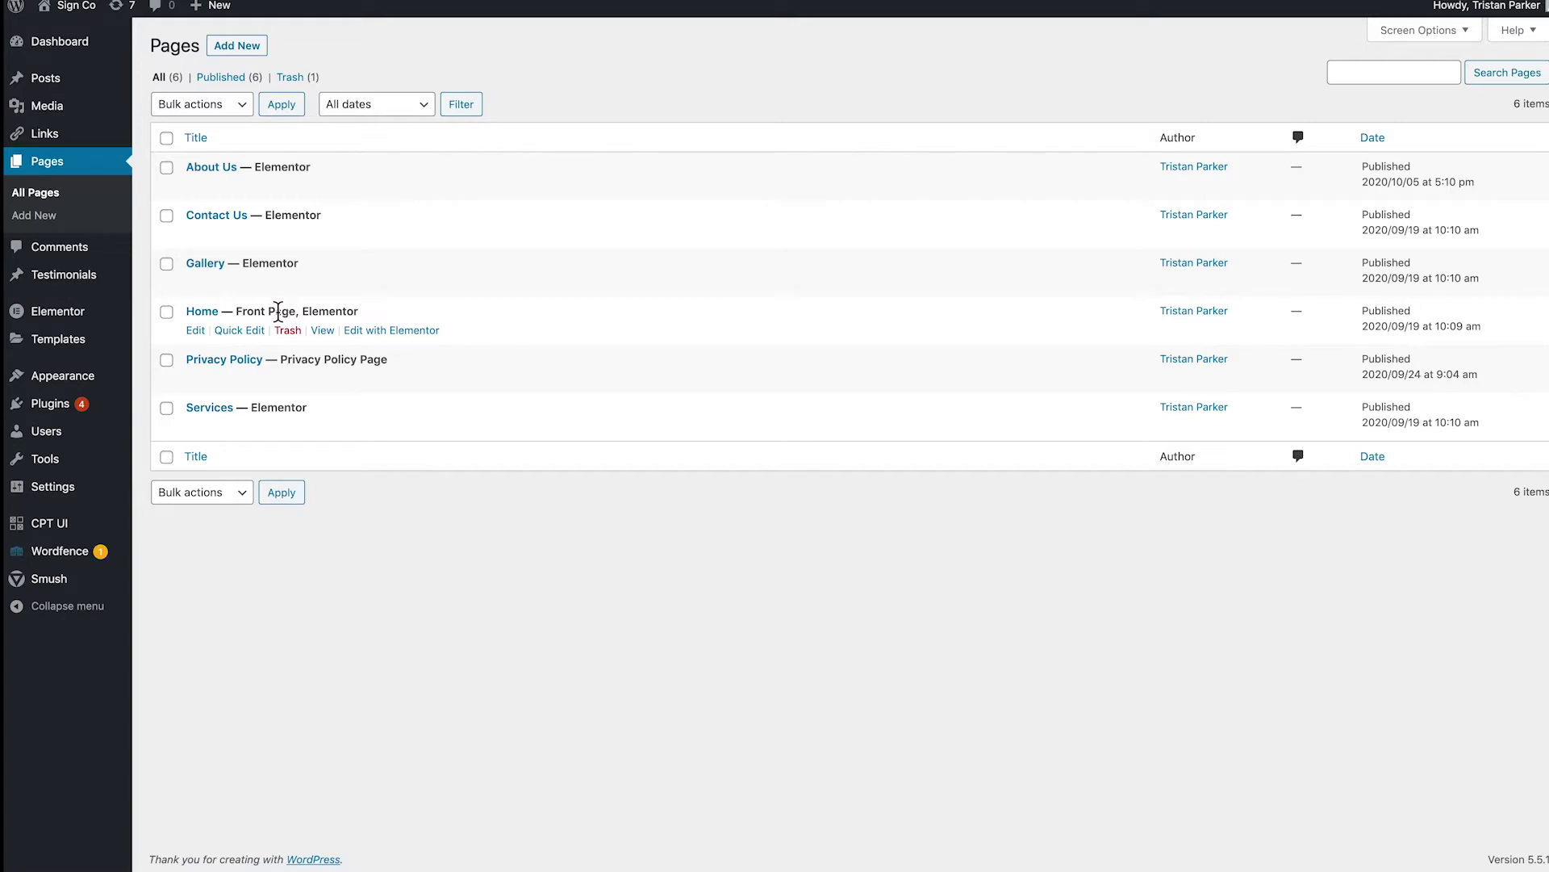
click(232, 50)
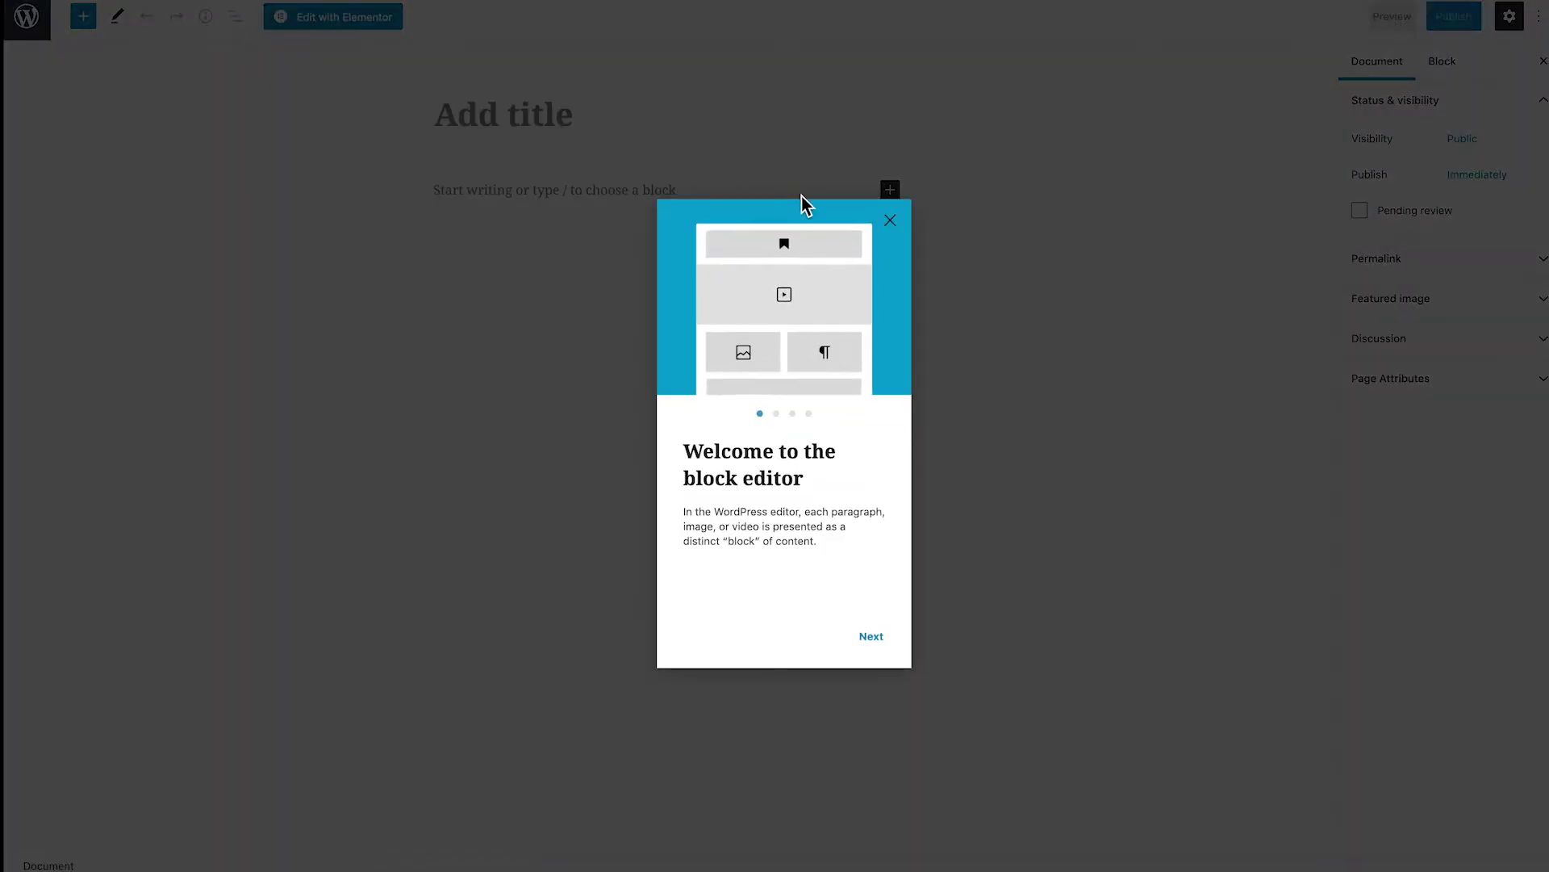
click(891, 223)
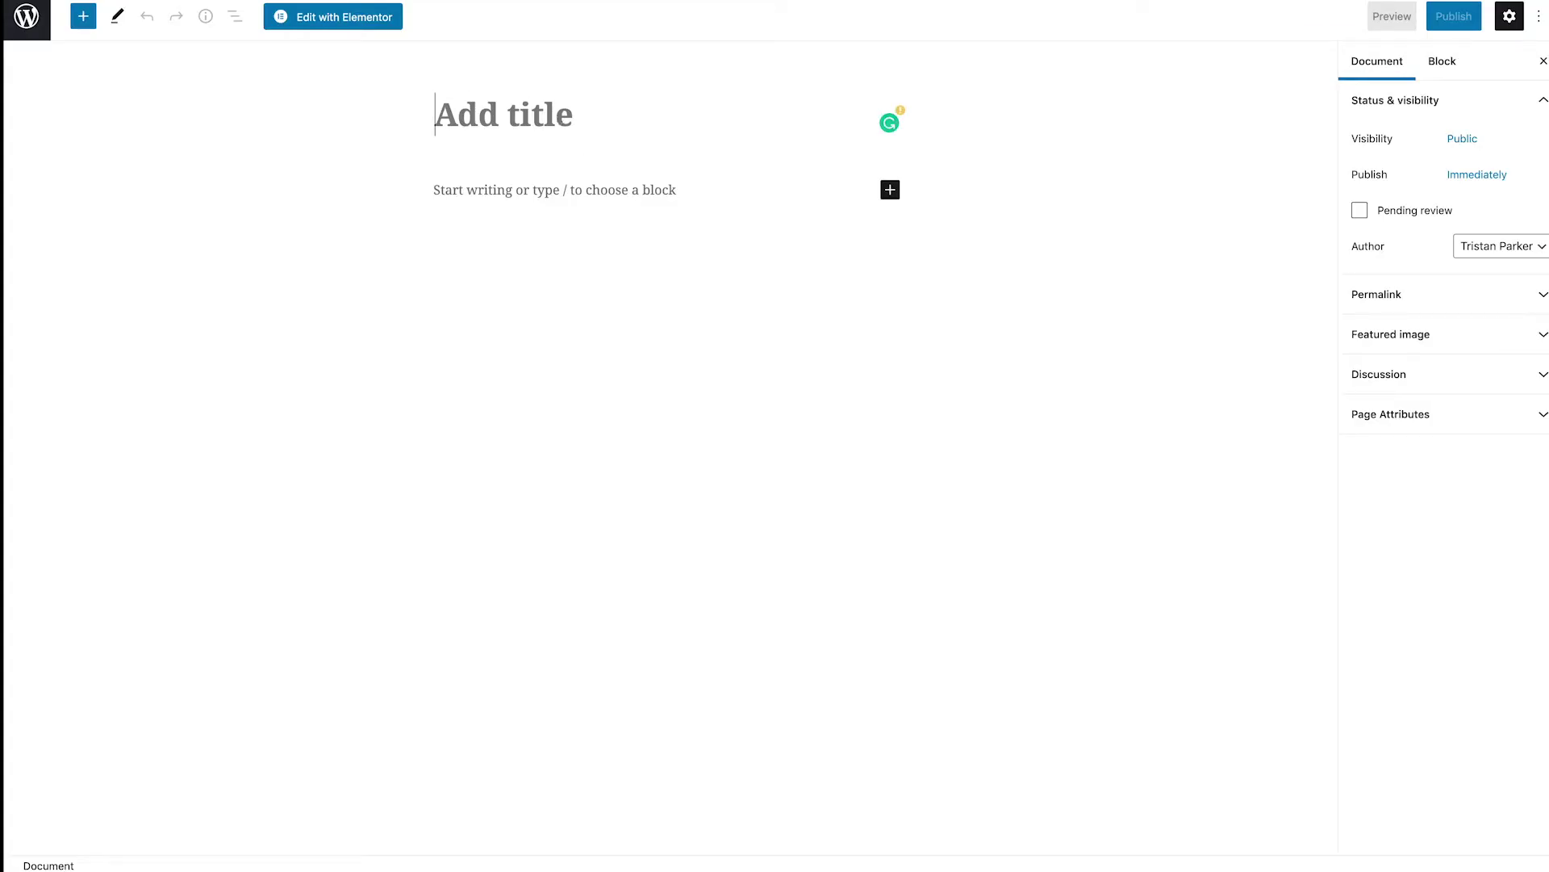
text(Website)
text(Gallery)
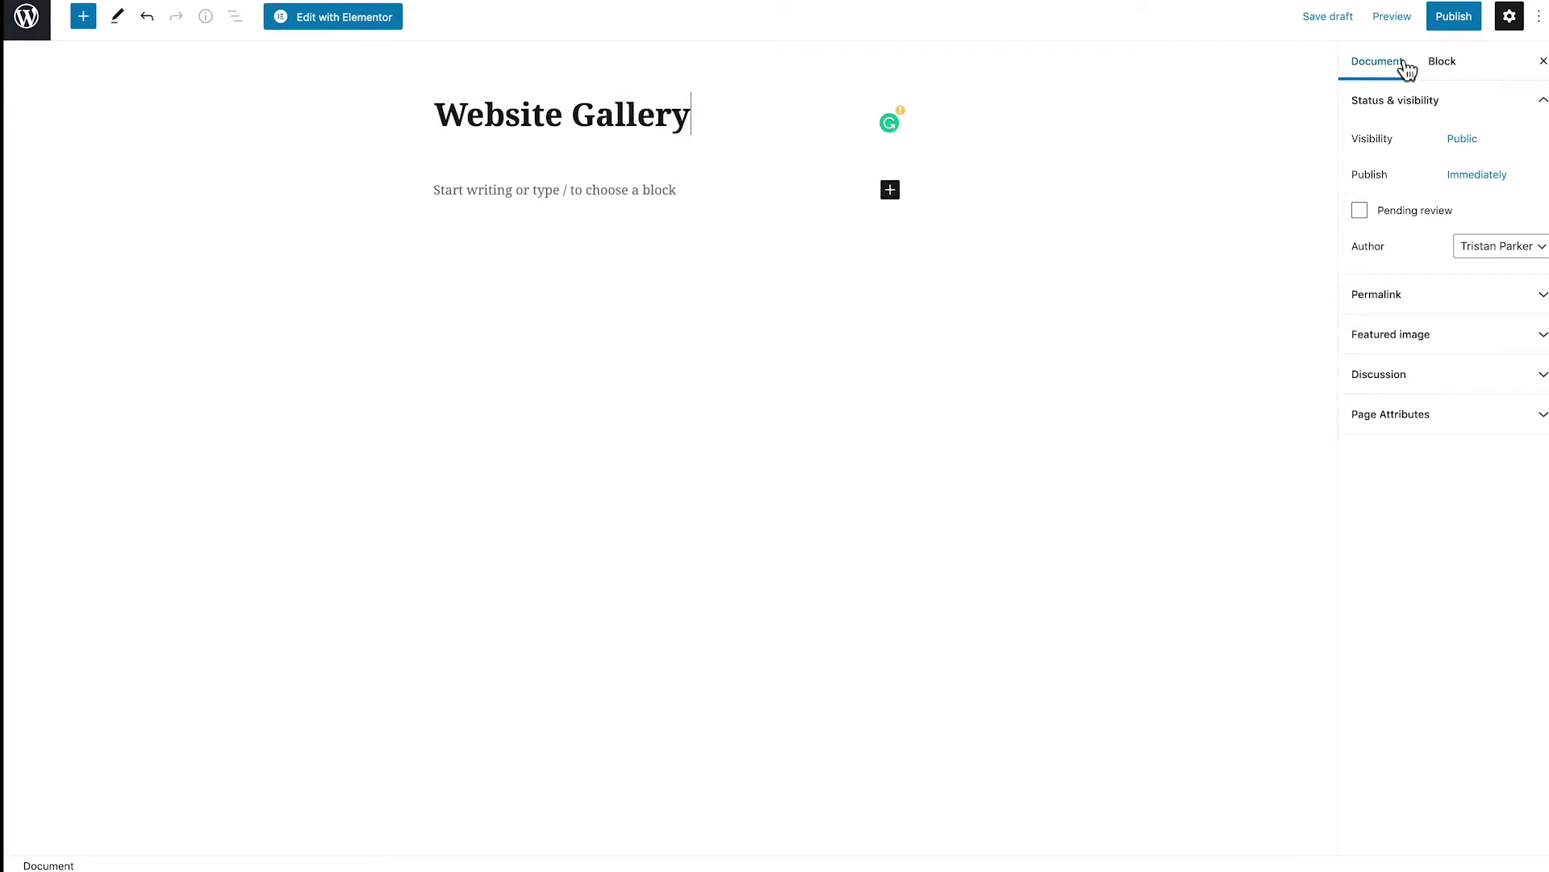
Step: Publish the Website Gallery page and open it for editing with Elementor
click(1454, 17)
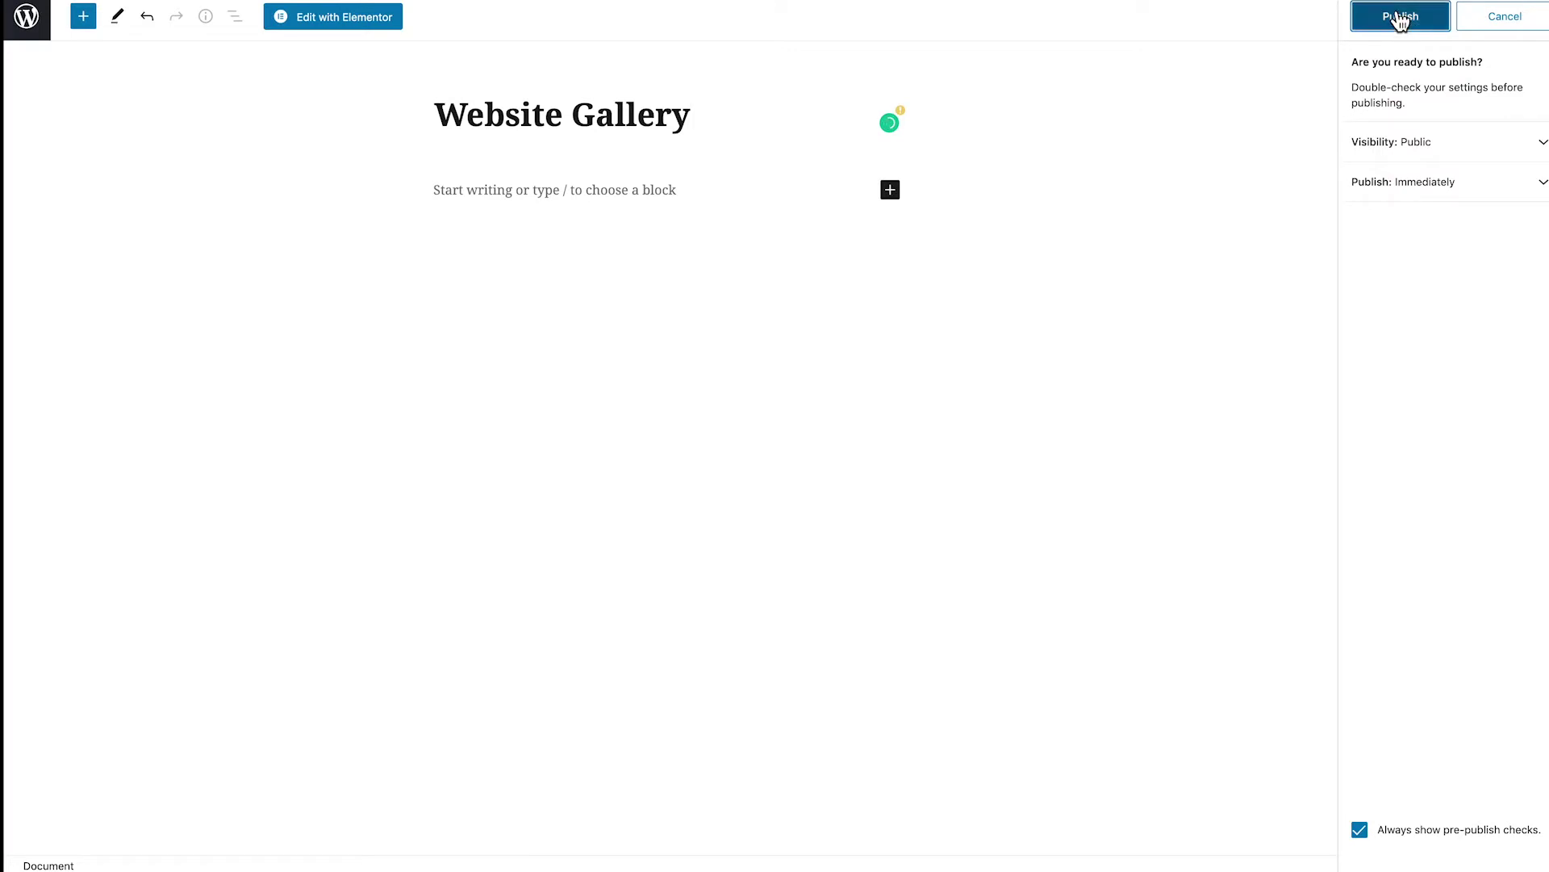
click(1414, 28)
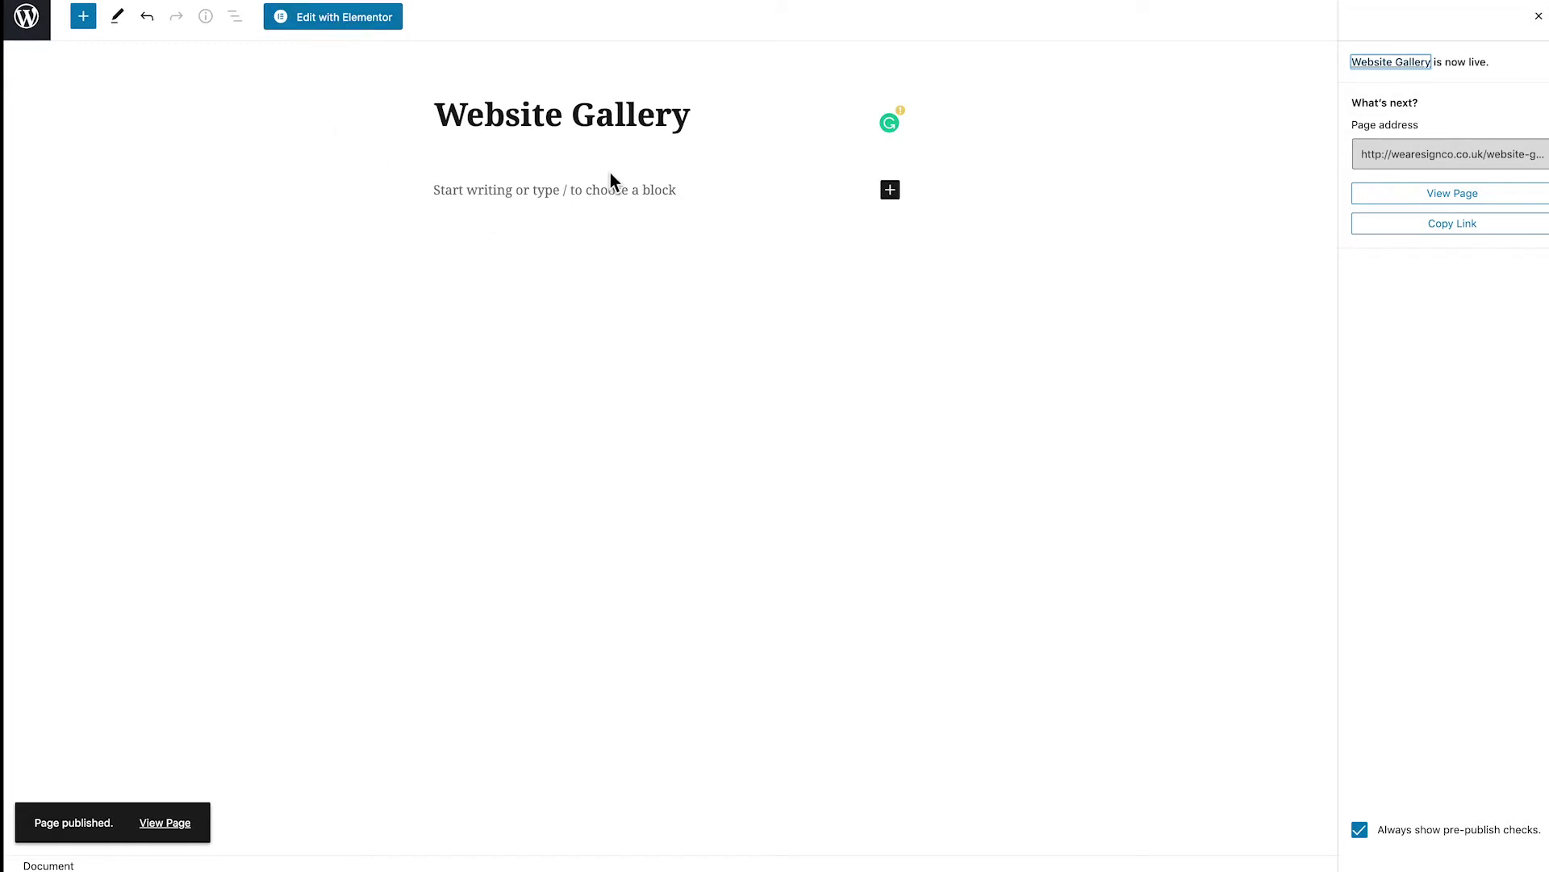
click(340, 23)
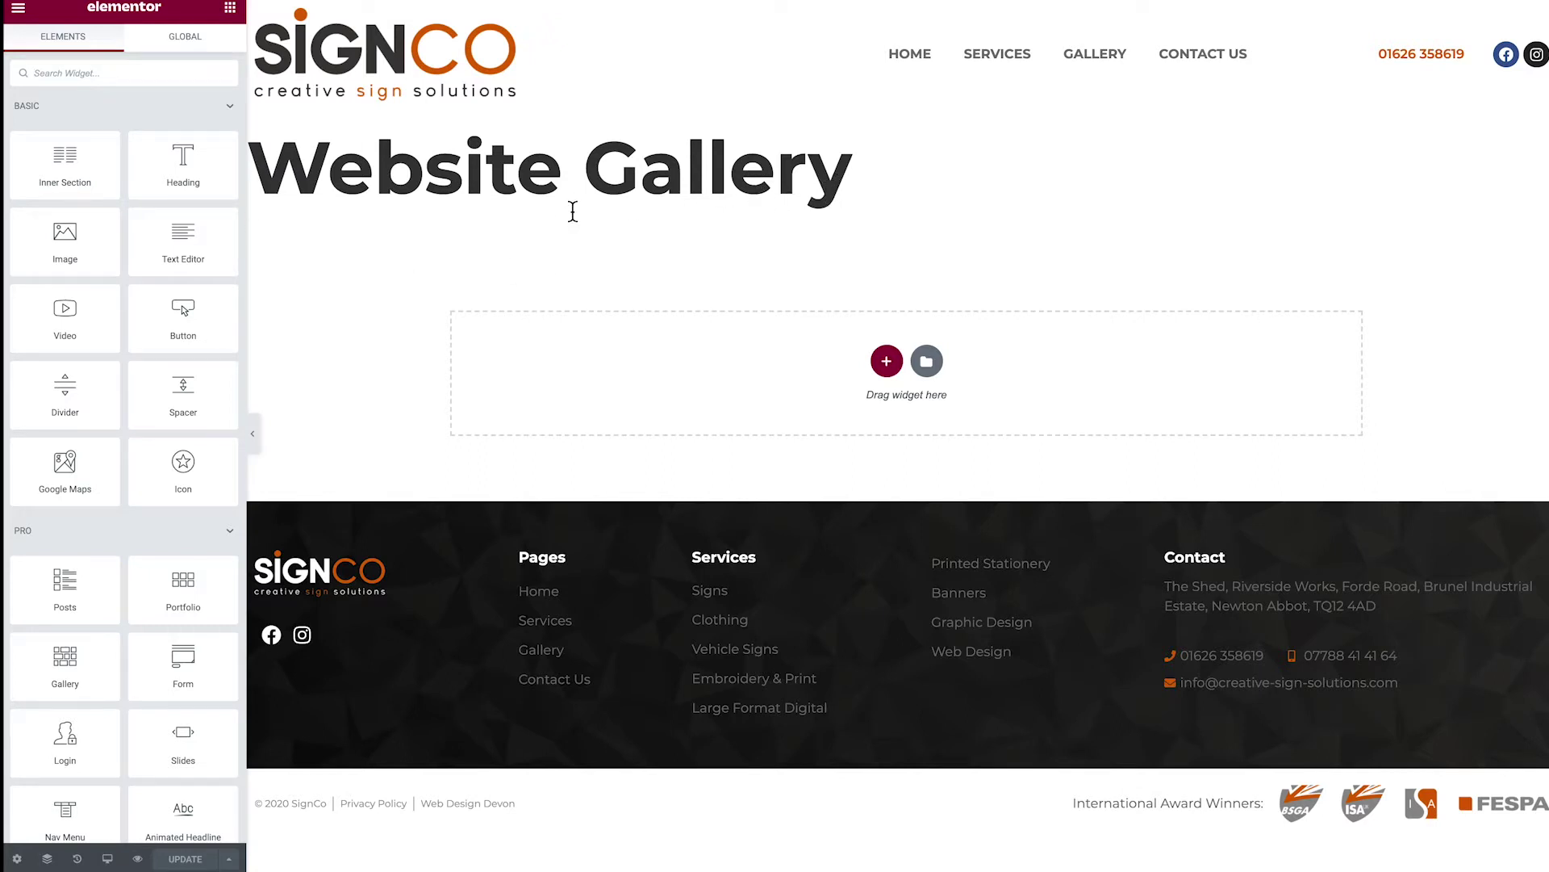
Step: Hide the page title in the page settings and add a single-column section to the page
drag(858, 190, 302, 266)
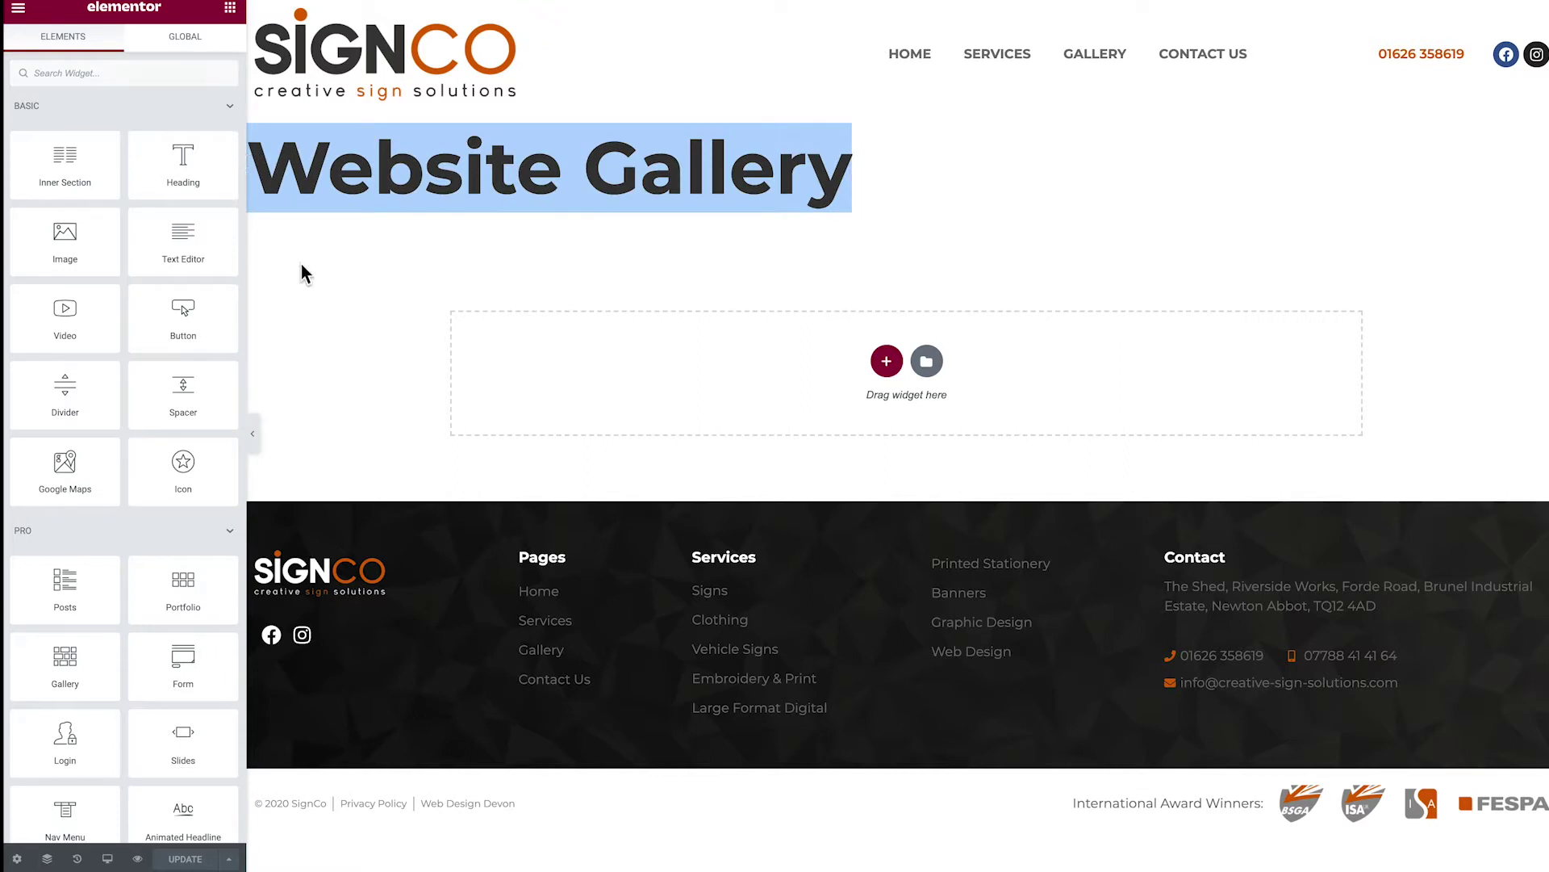
click(17, 858)
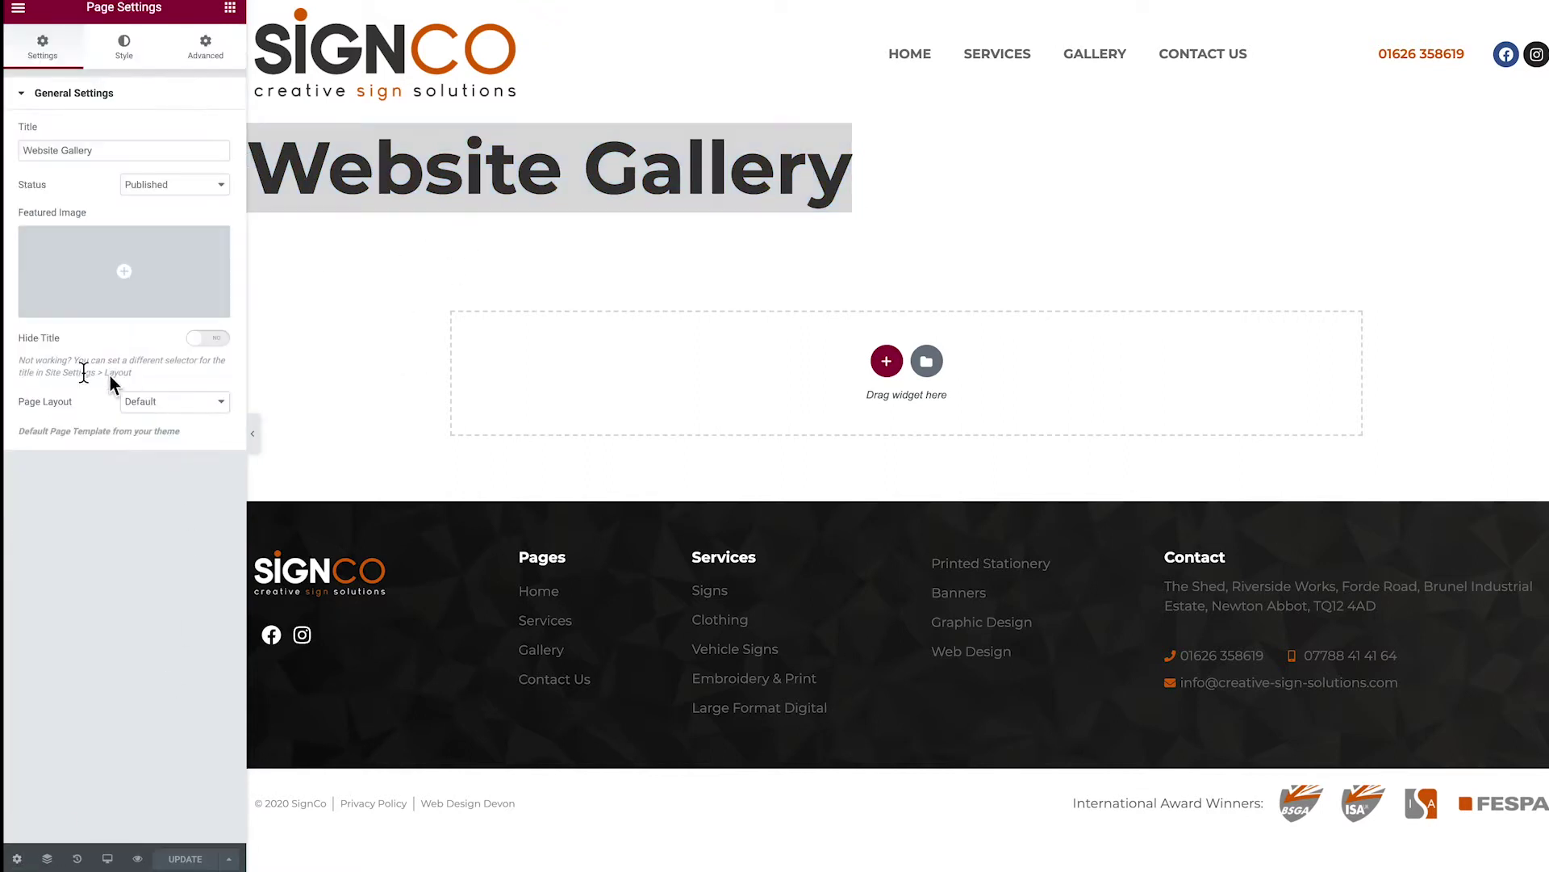
click(207, 337)
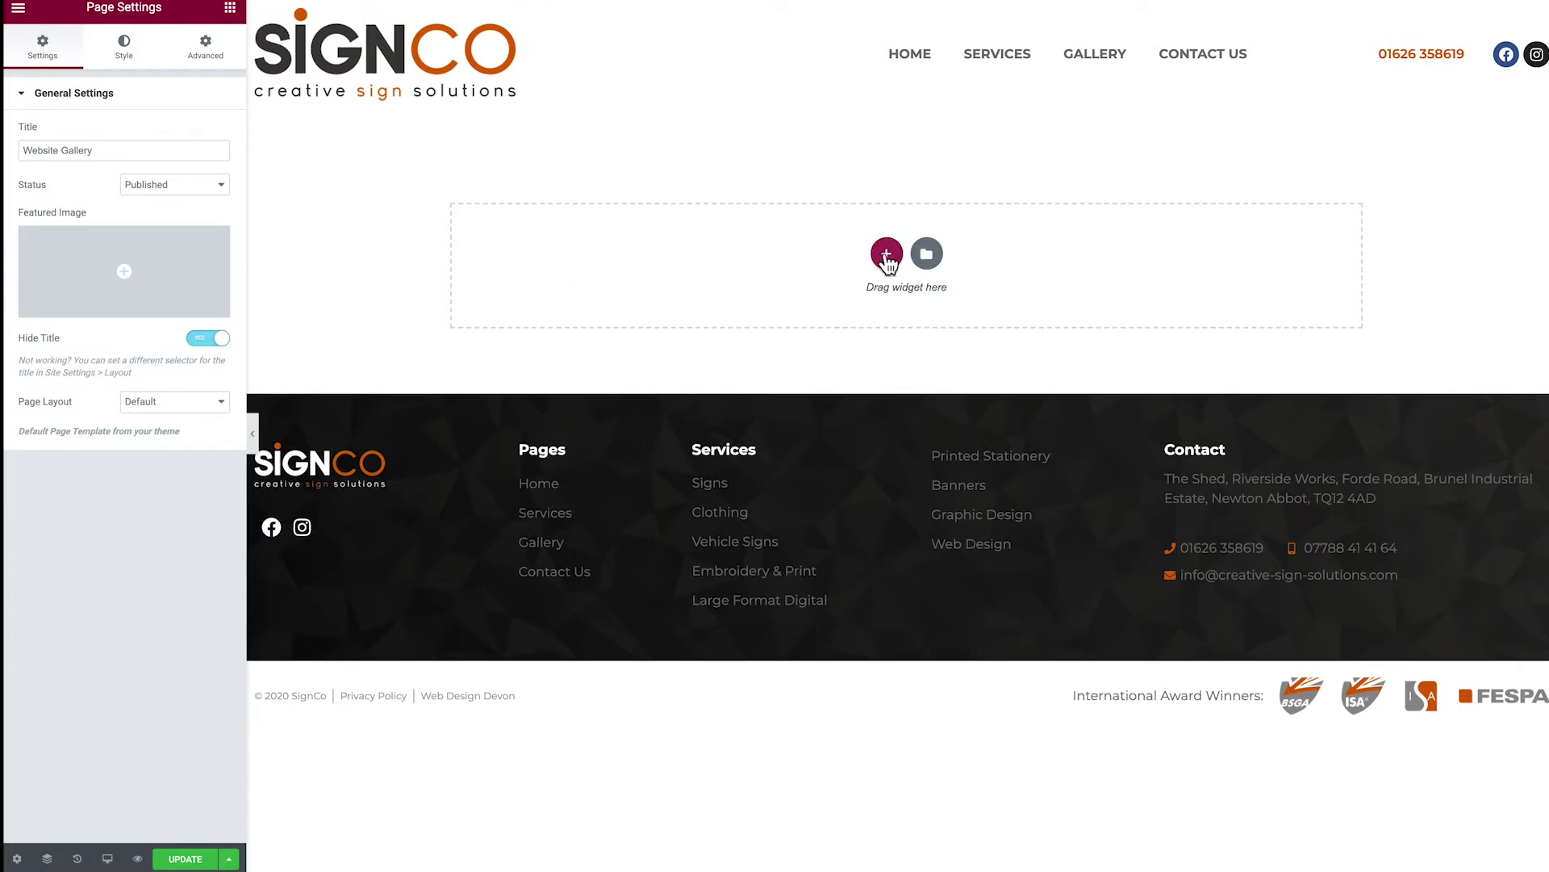
click(886, 257)
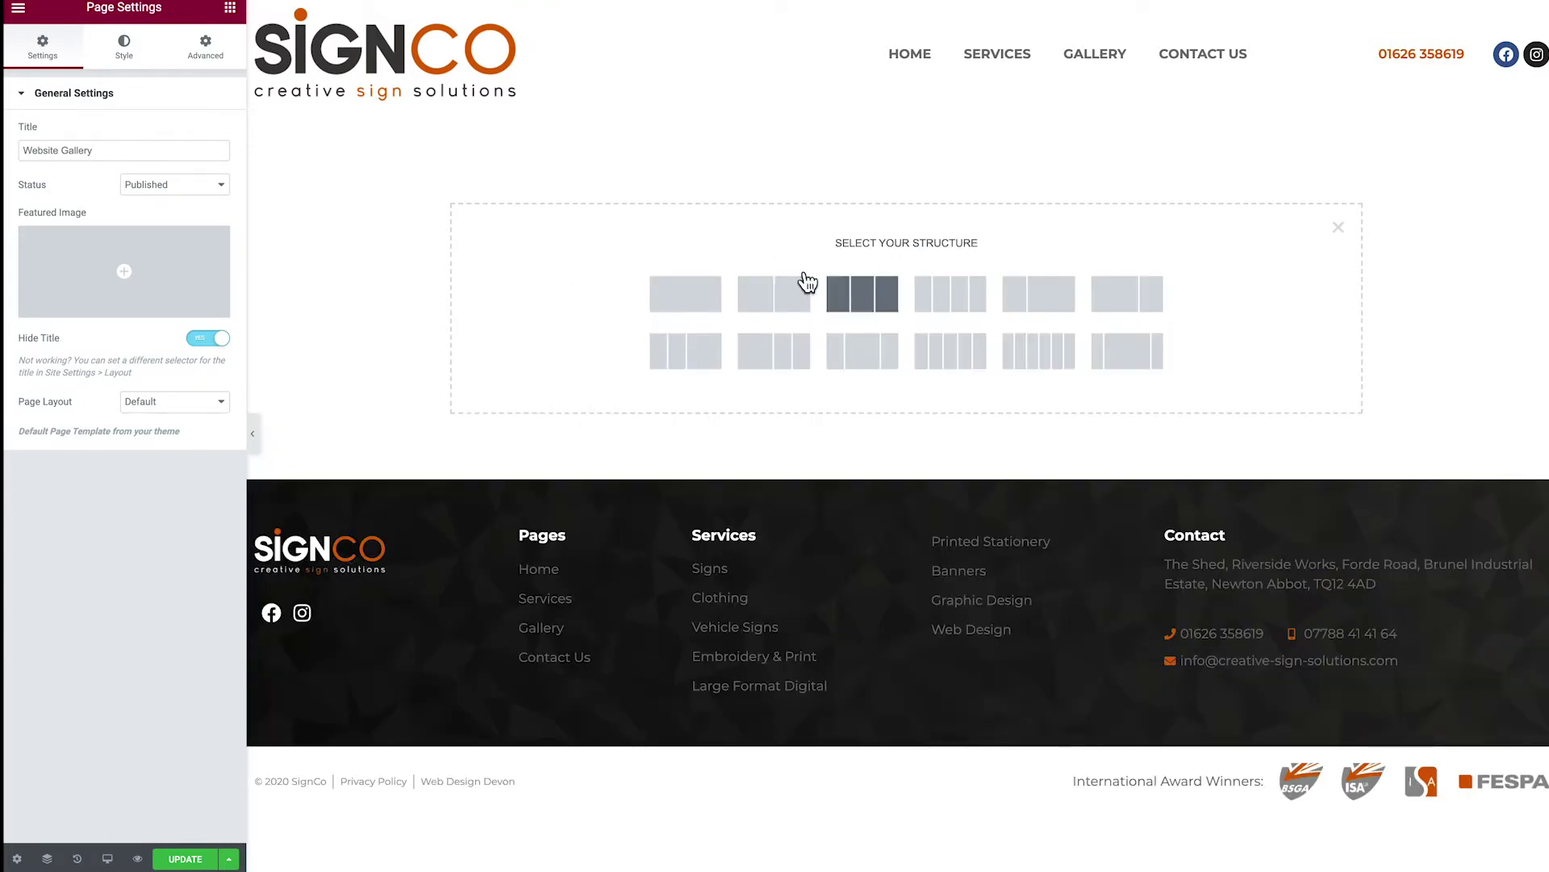
click(676, 305)
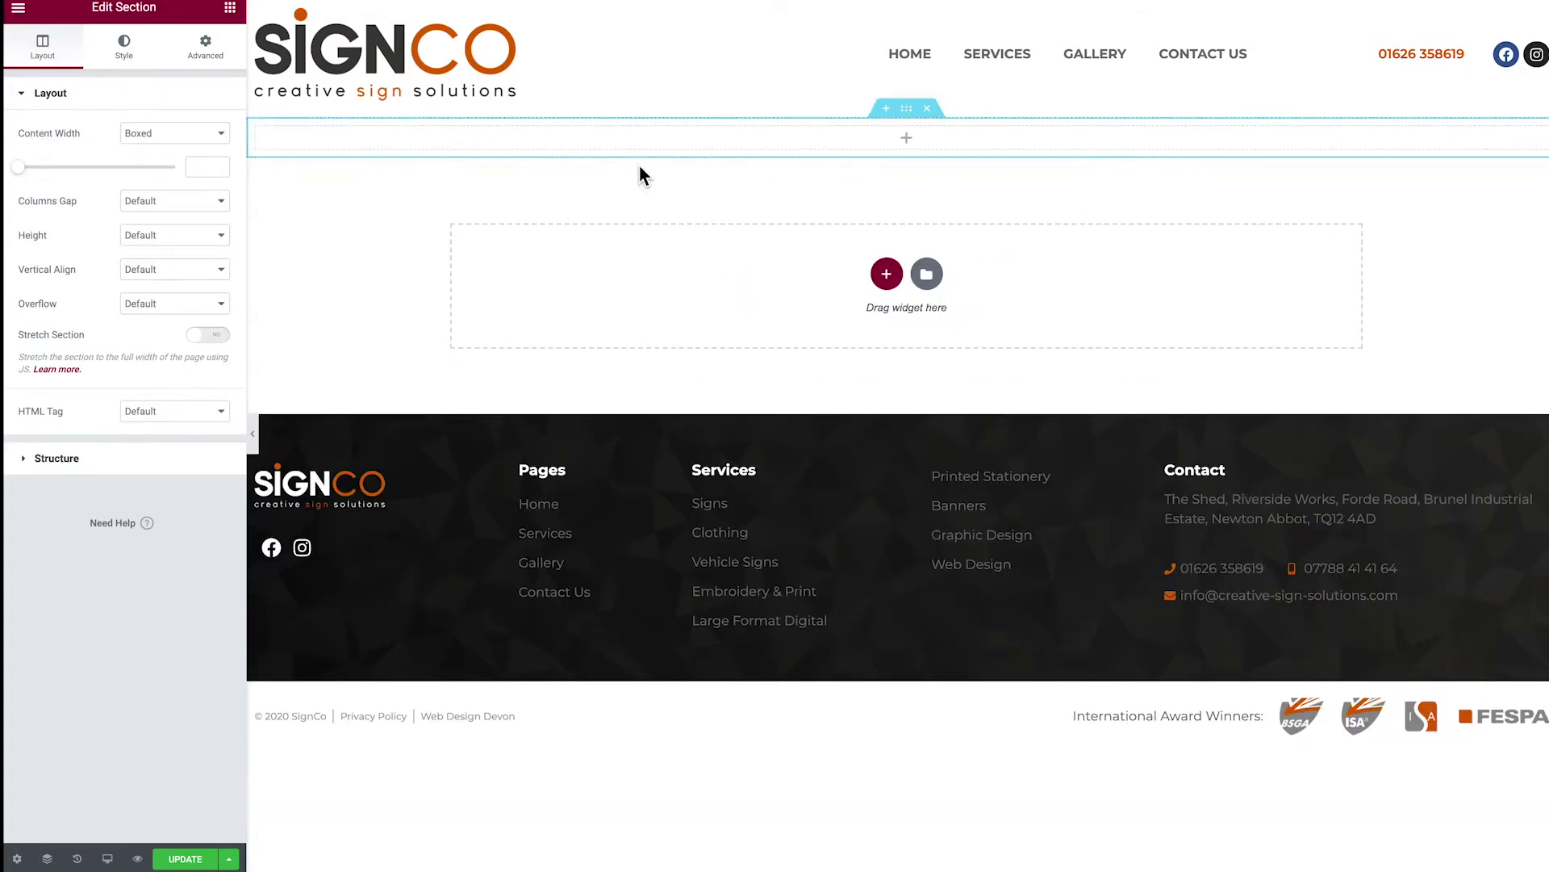
Step: Place the Pro Gallery widget in the empty single-column section and set its type to Multiple
click(231, 10)
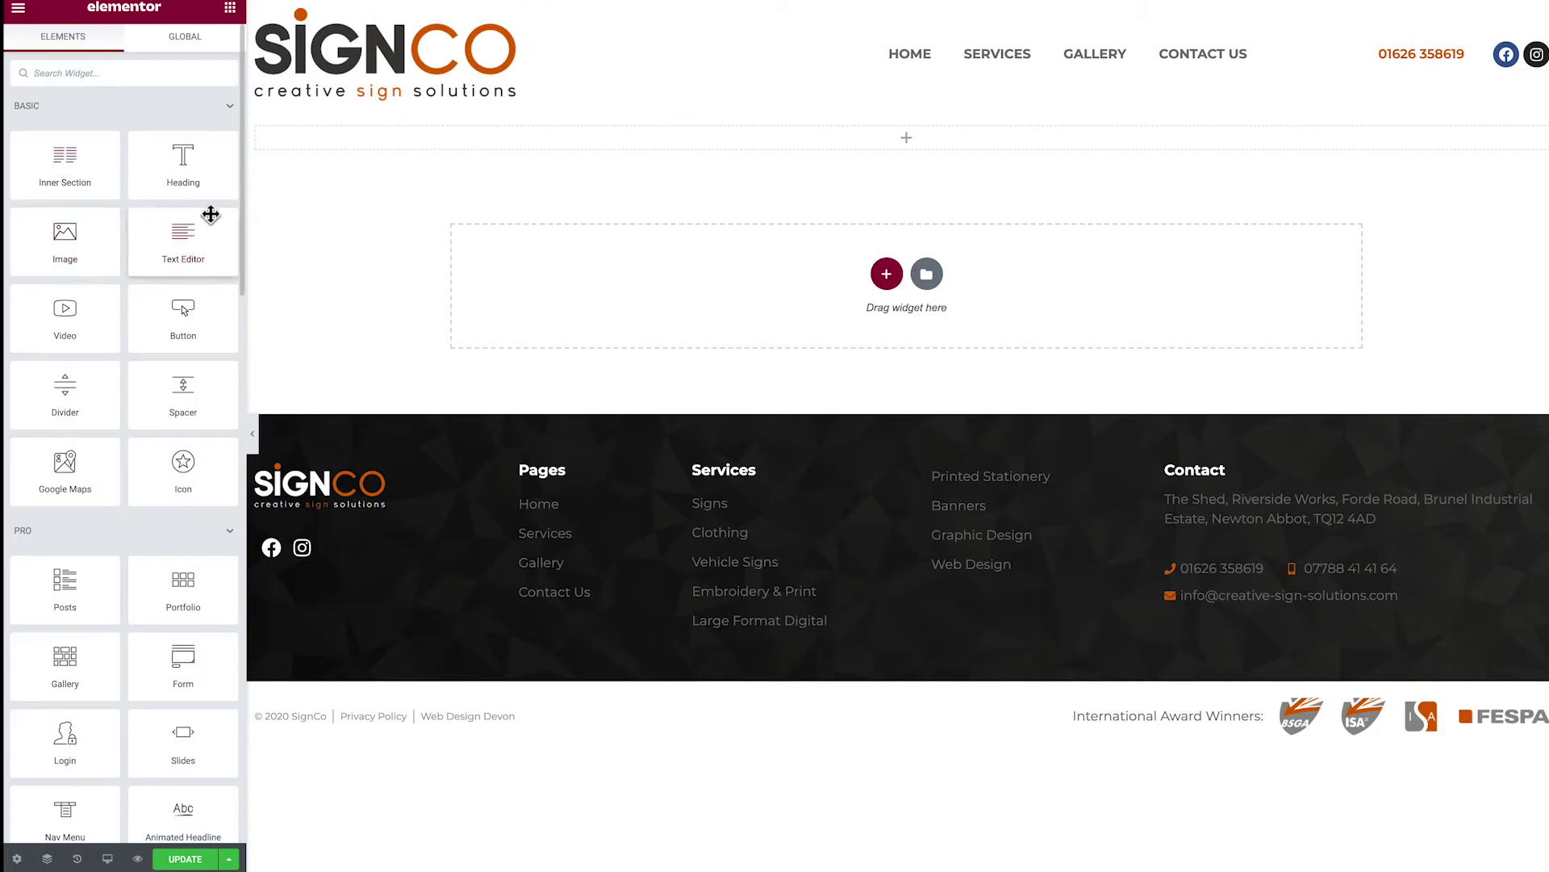
scroll(135, 239, down, 1)
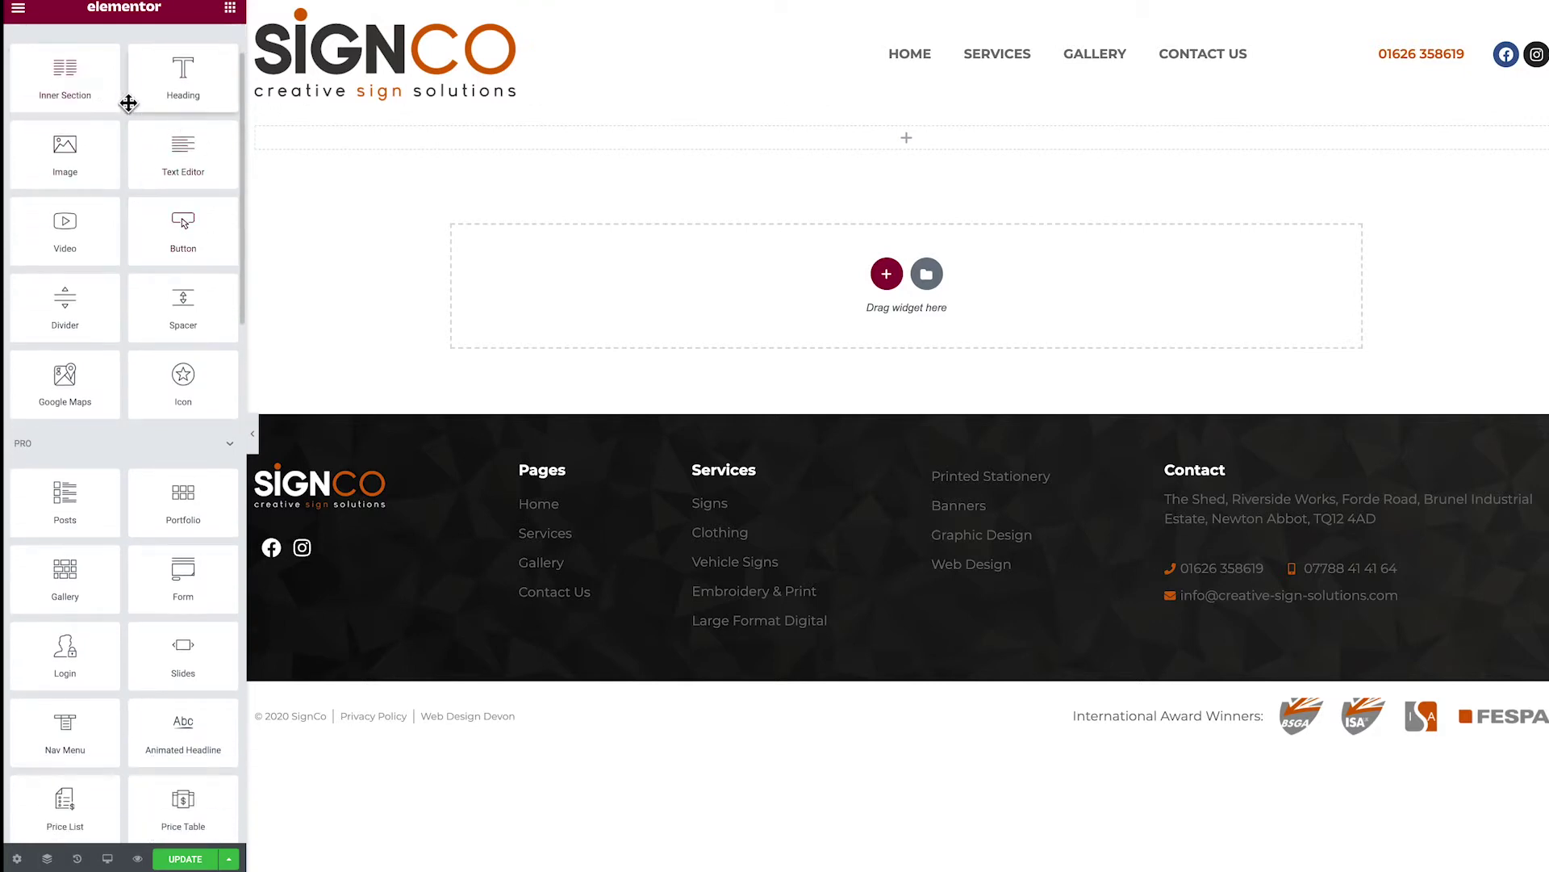
scroll(129, 104, up, 1)
scroll(173, 215, down, 1)
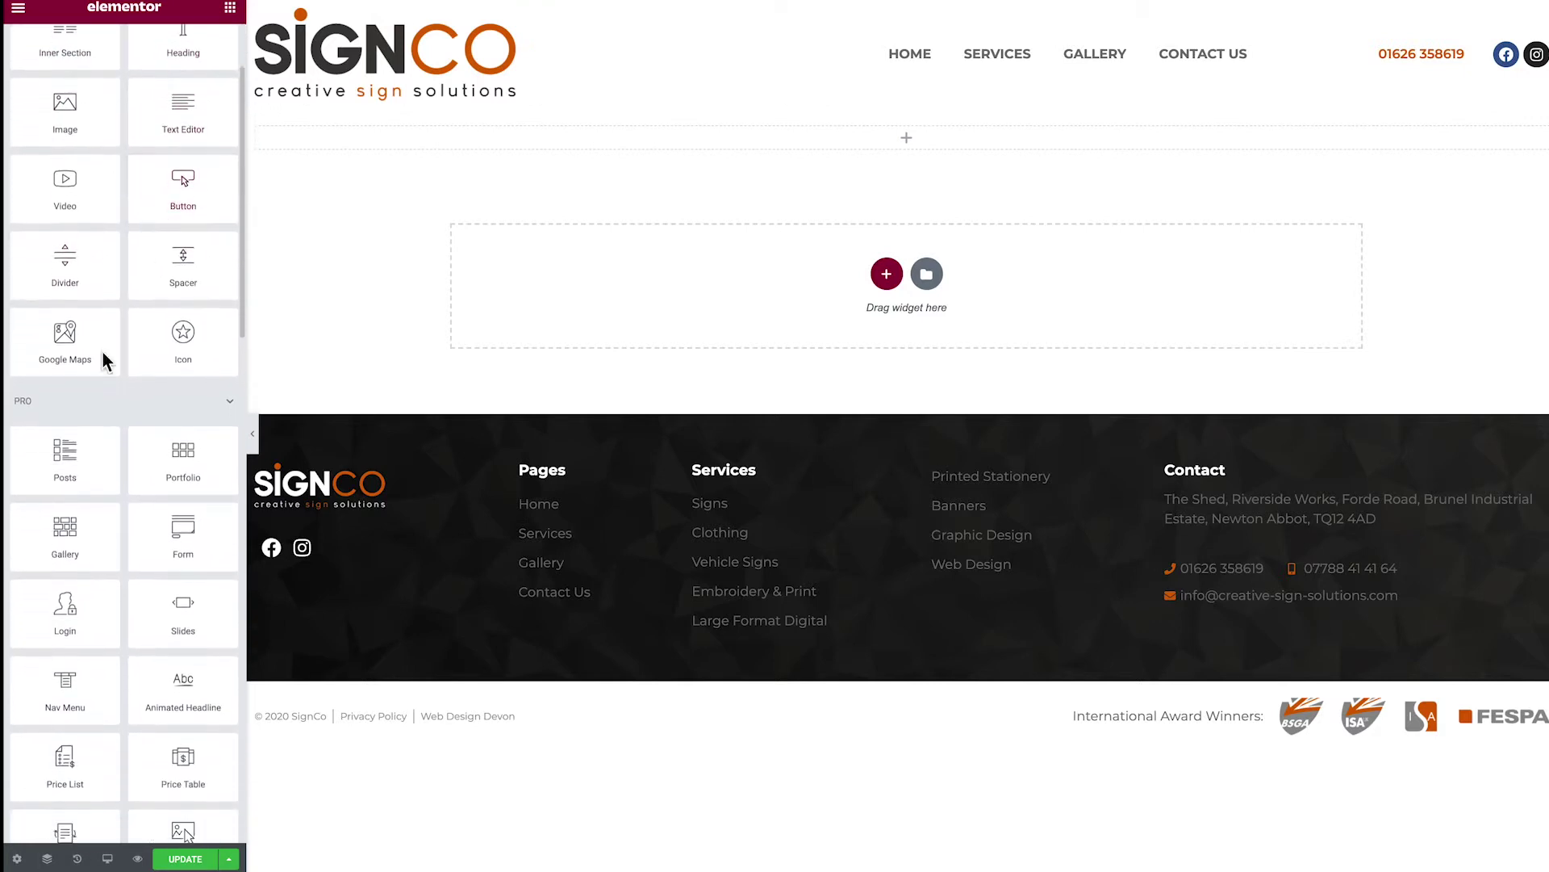
scroll(145, 518, down, 1)
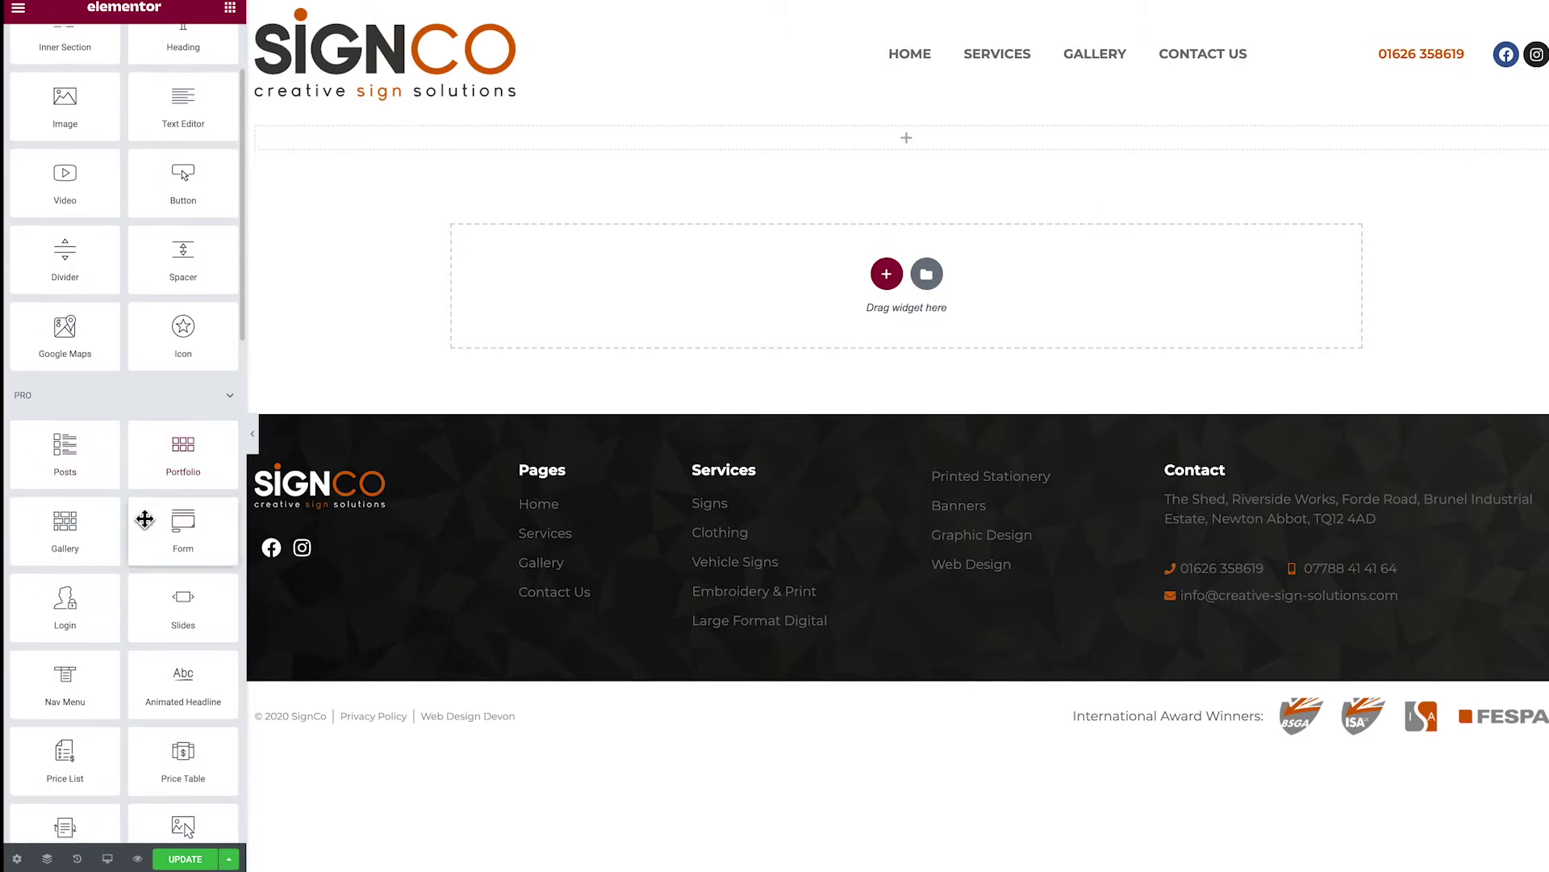
scroll(145, 519, down, 1)
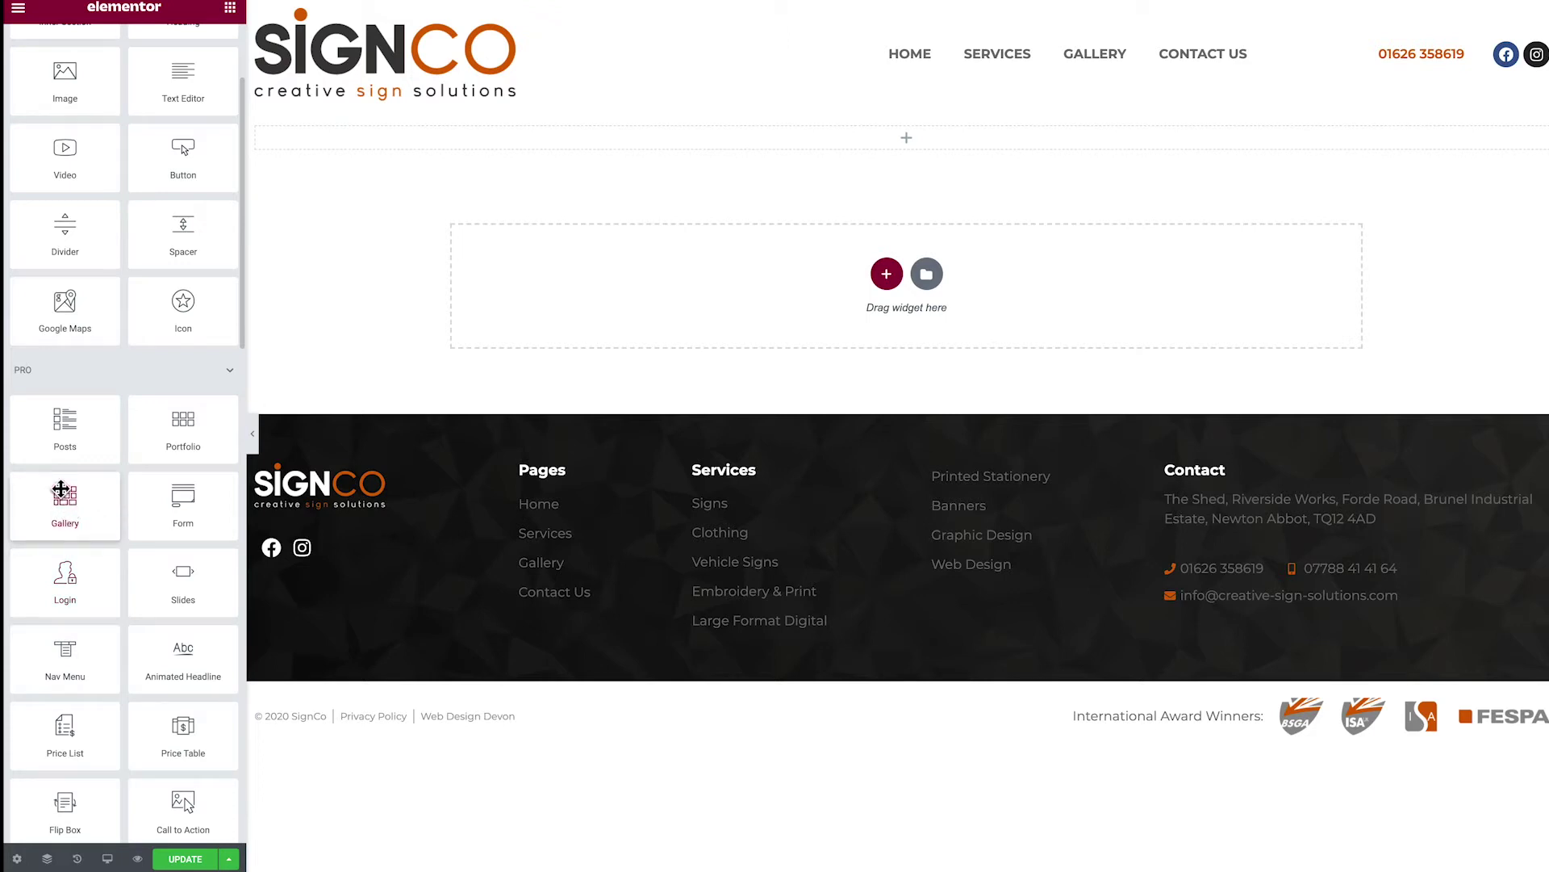
drag(59, 500, 673, 142)
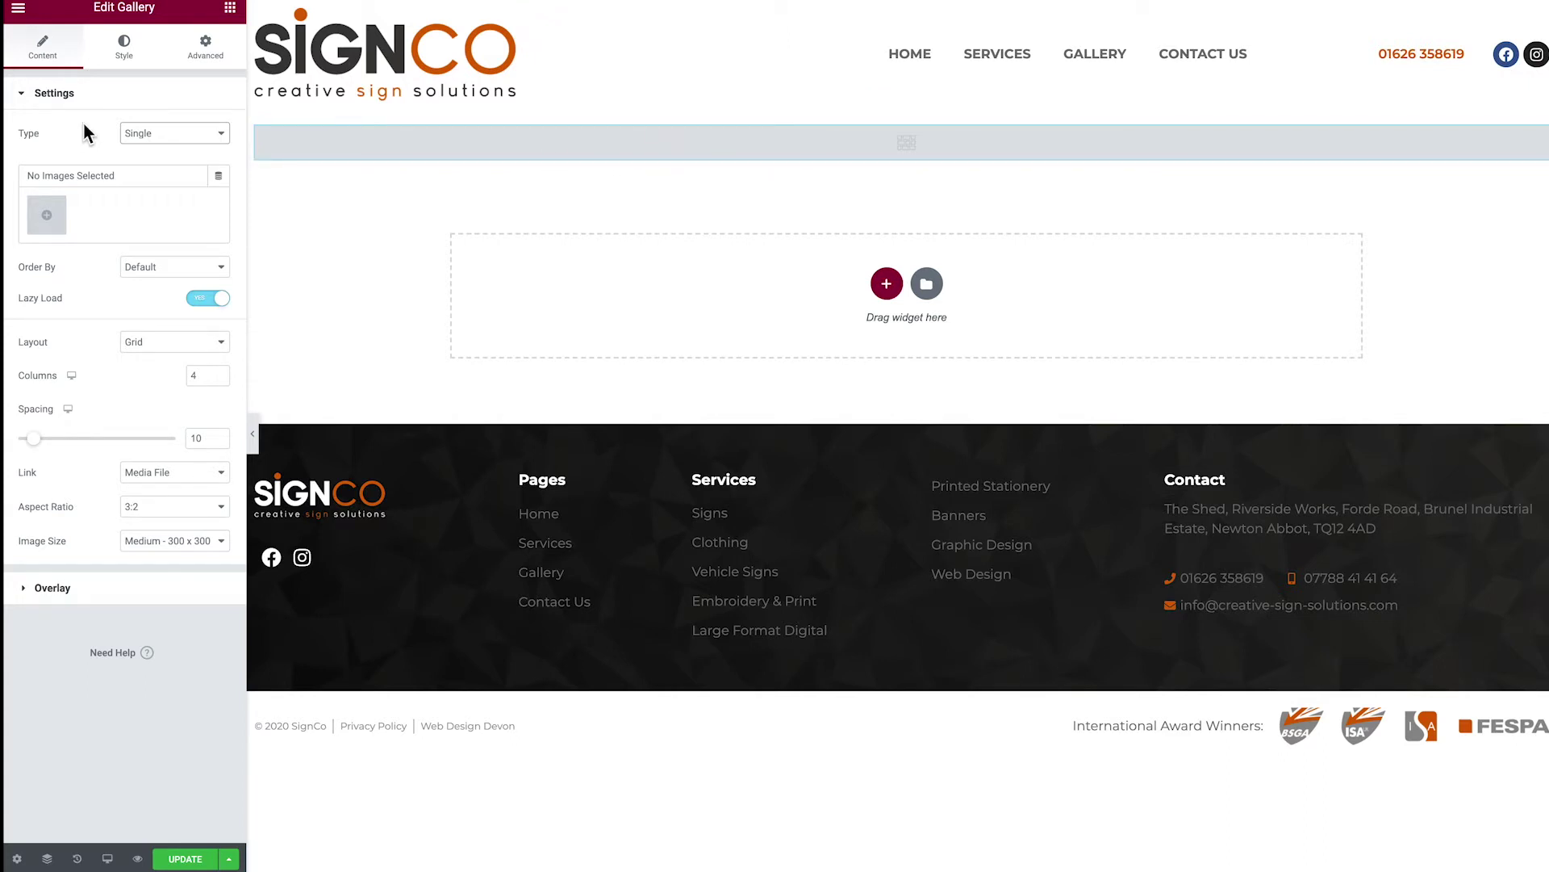
click(146, 151)
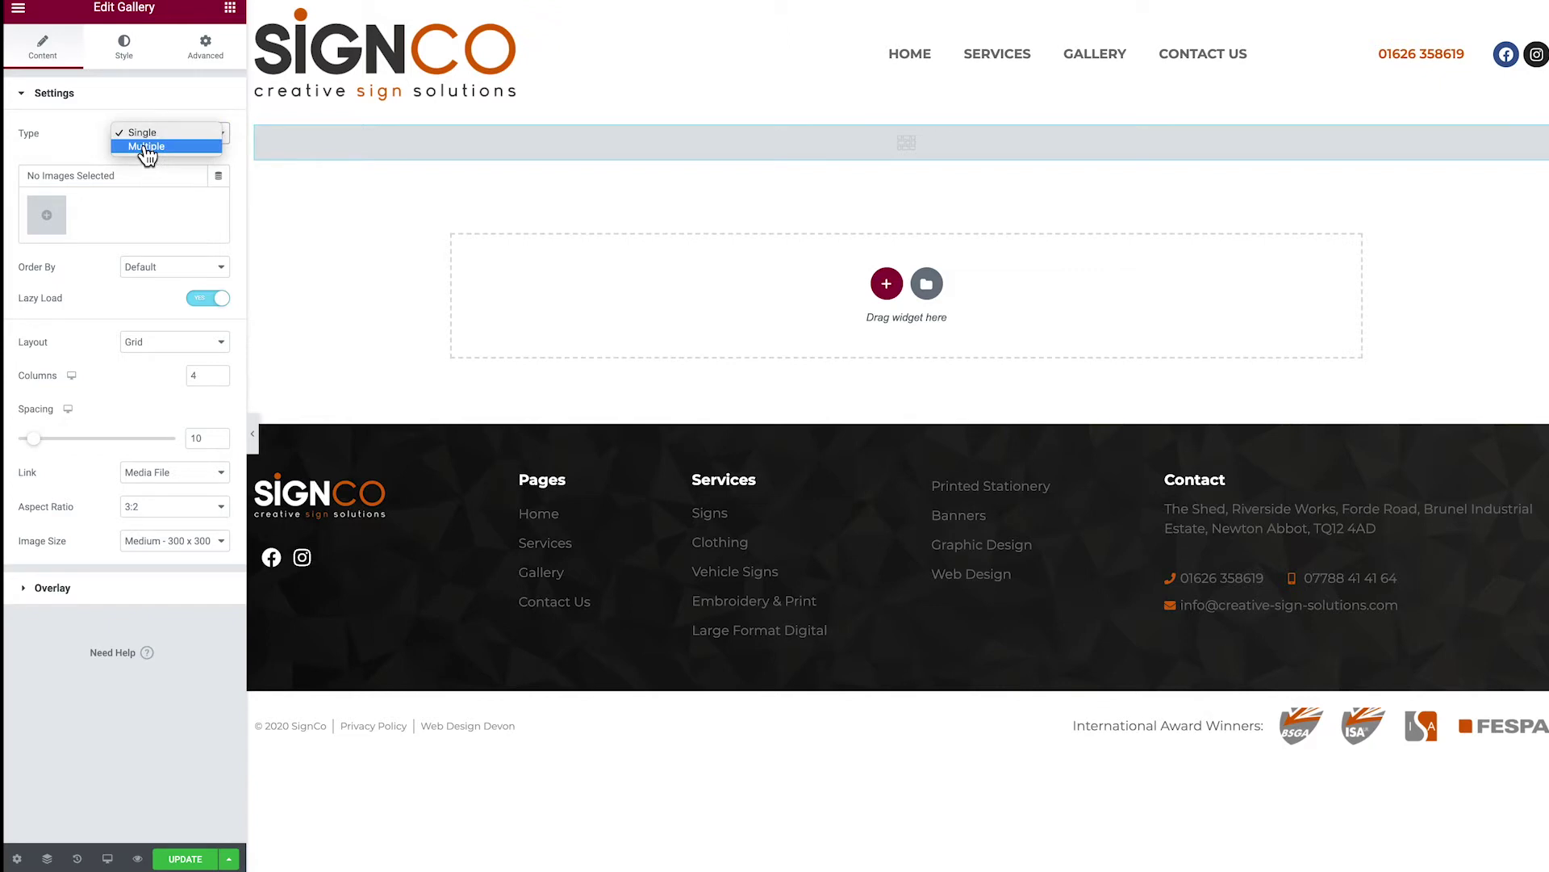
Step: With the gallery type set to Multiple, add a second gallery item and title the first item "Signage"
click(146, 150)
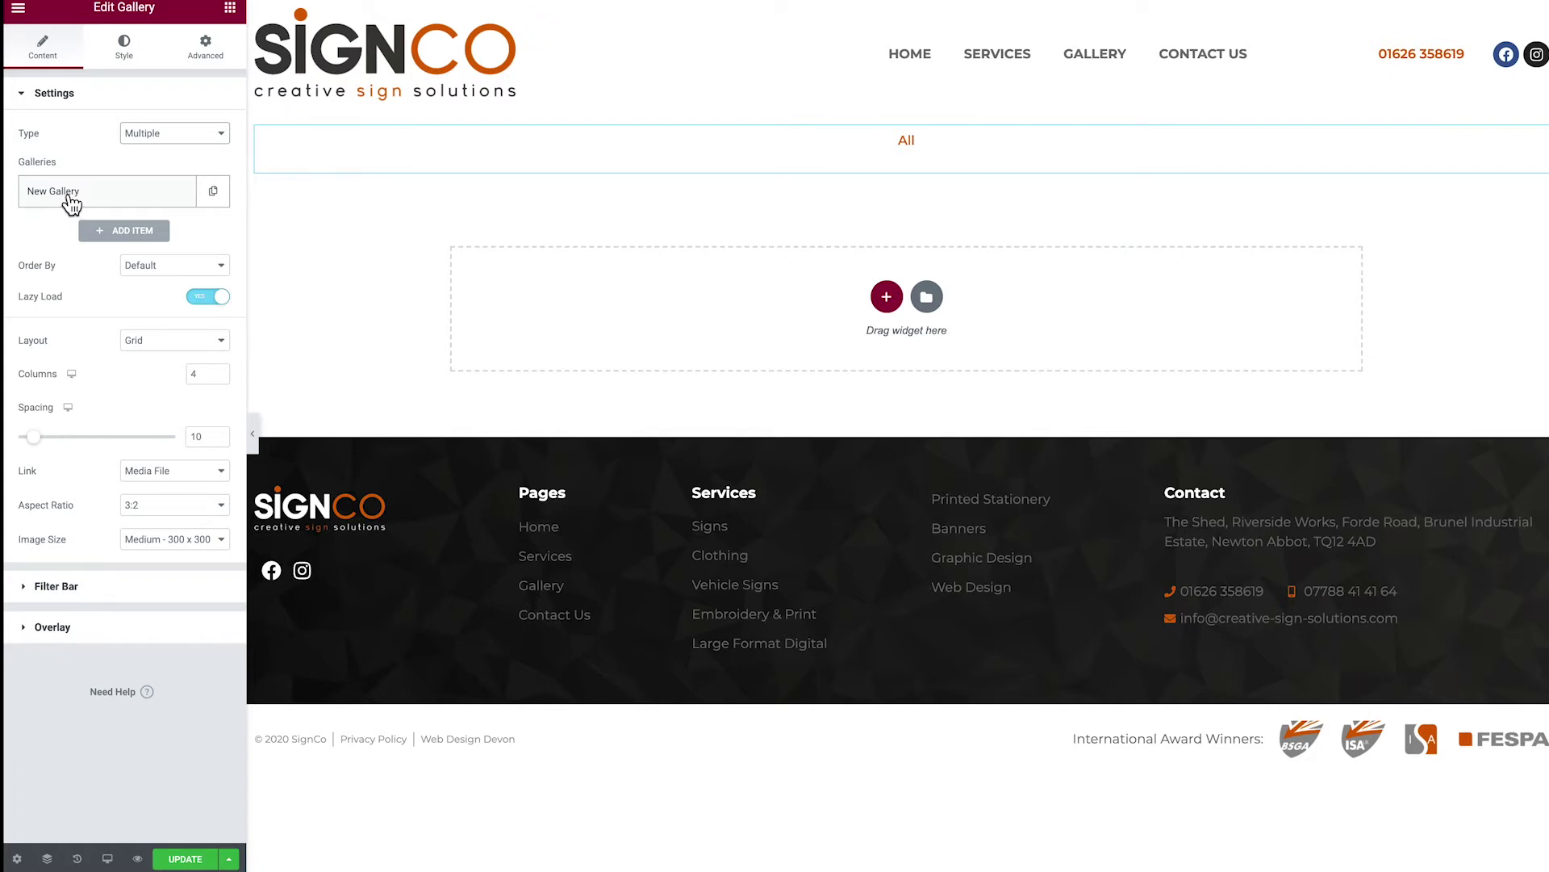
click(101, 233)
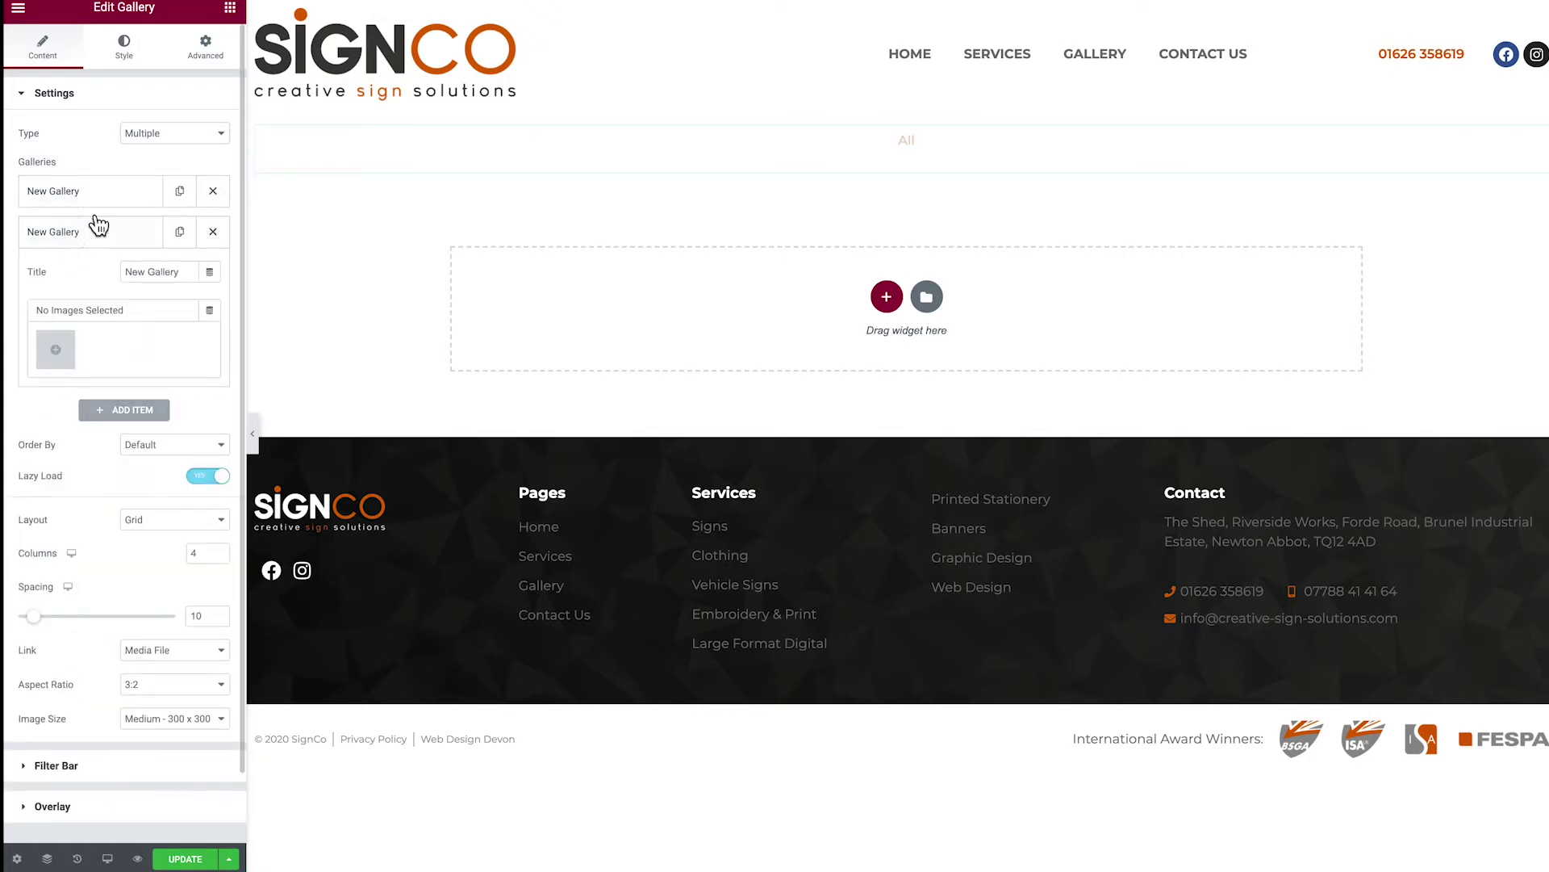
click(91, 201)
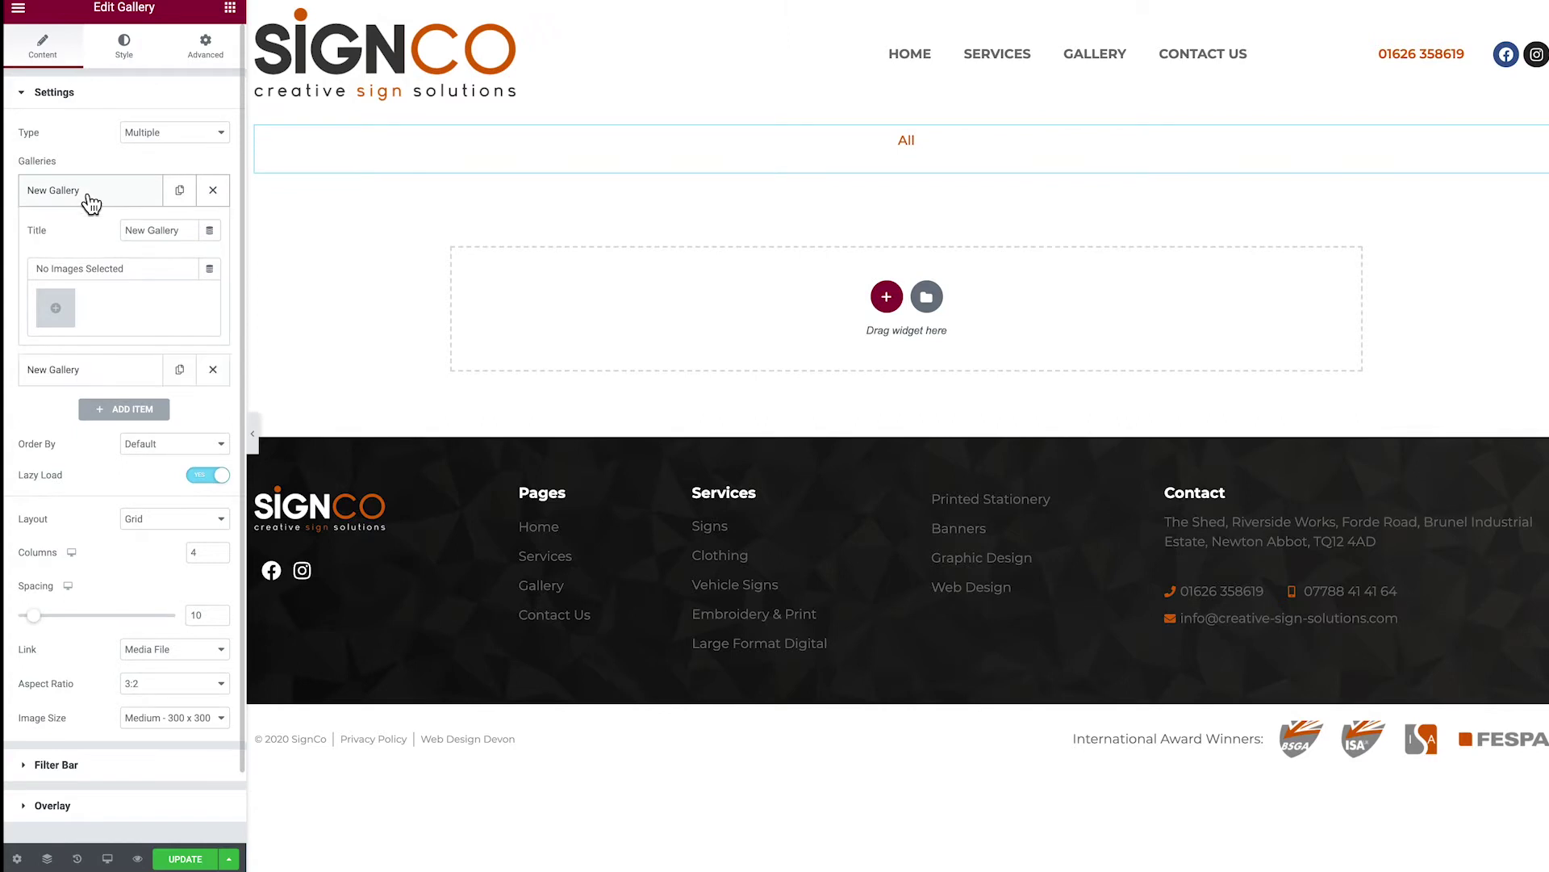
drag(189, 233, 89, 228)
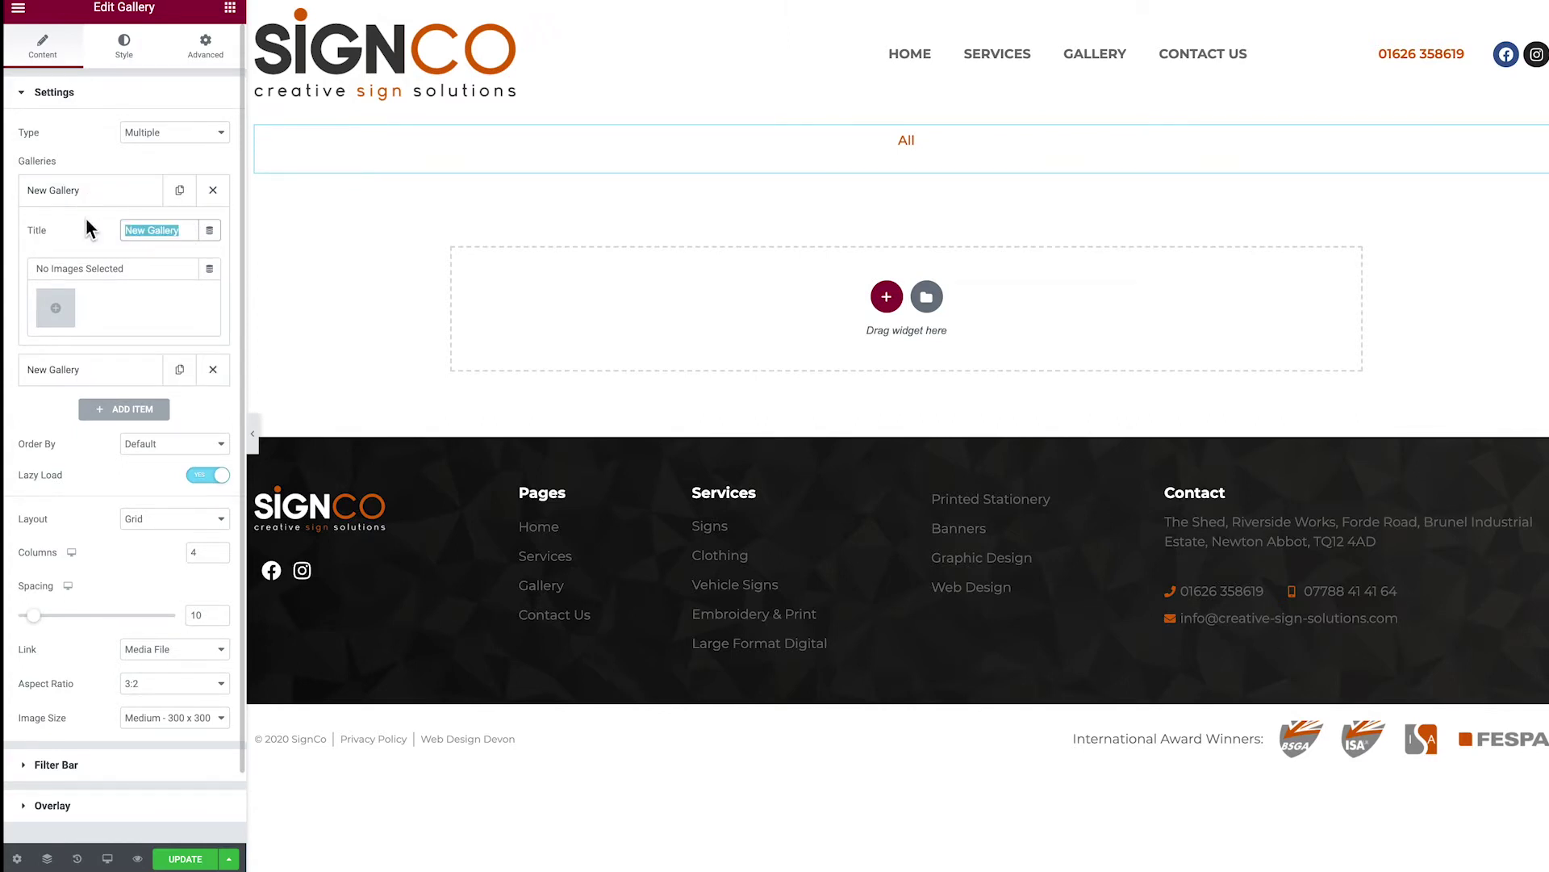
text(Signage)
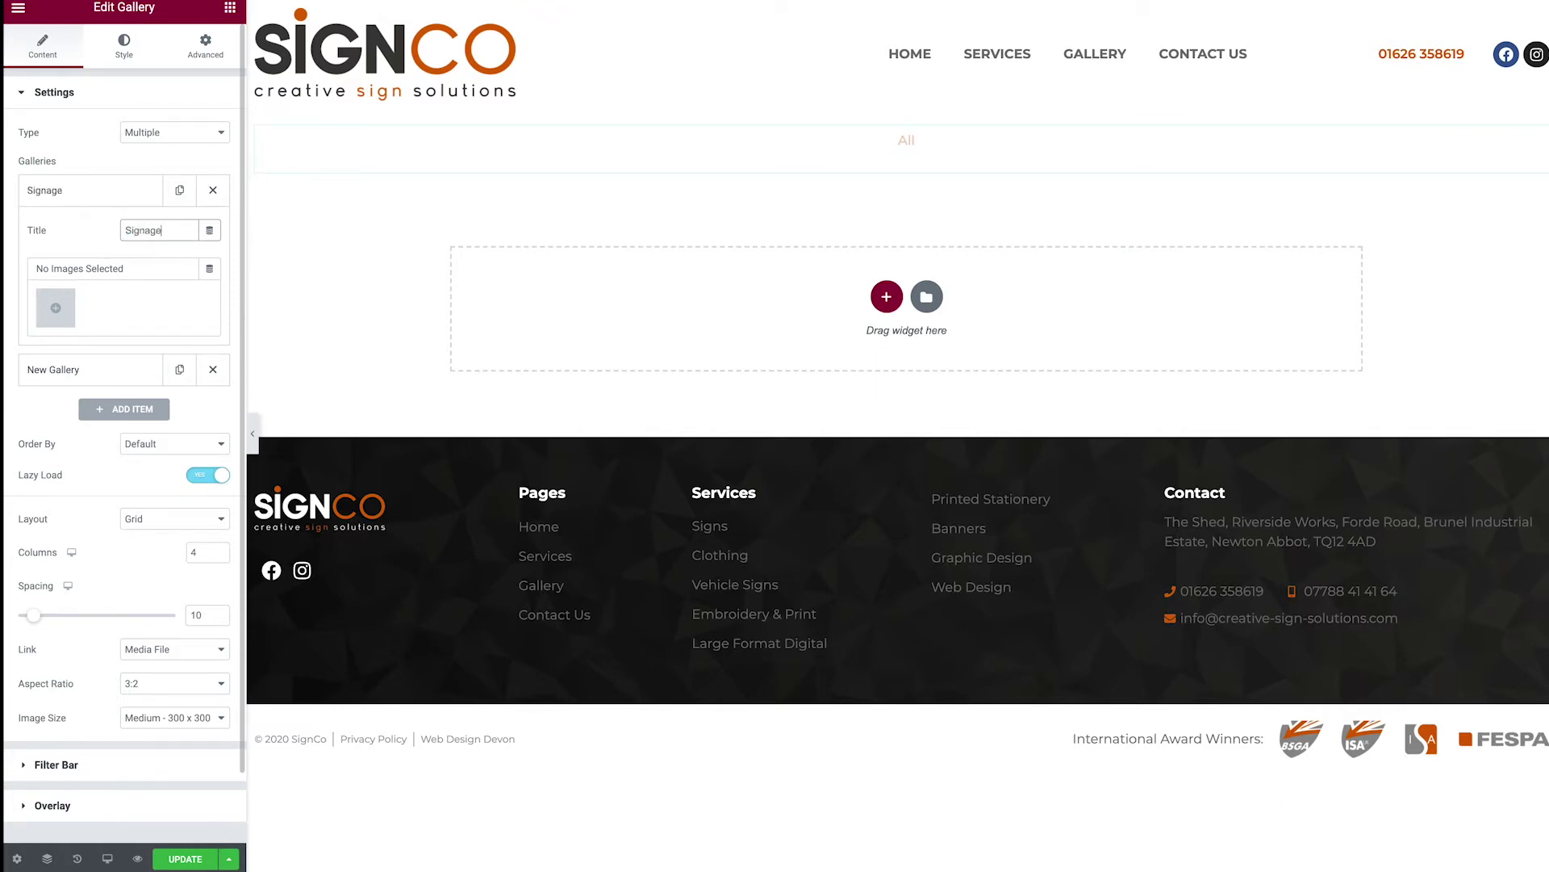
Step: Create the Signage gallery from 22 Media Library images, covering the Joe's Steakhouse sign and the run from the Fabric shopfront to Joe's storefront
click(56, 310)
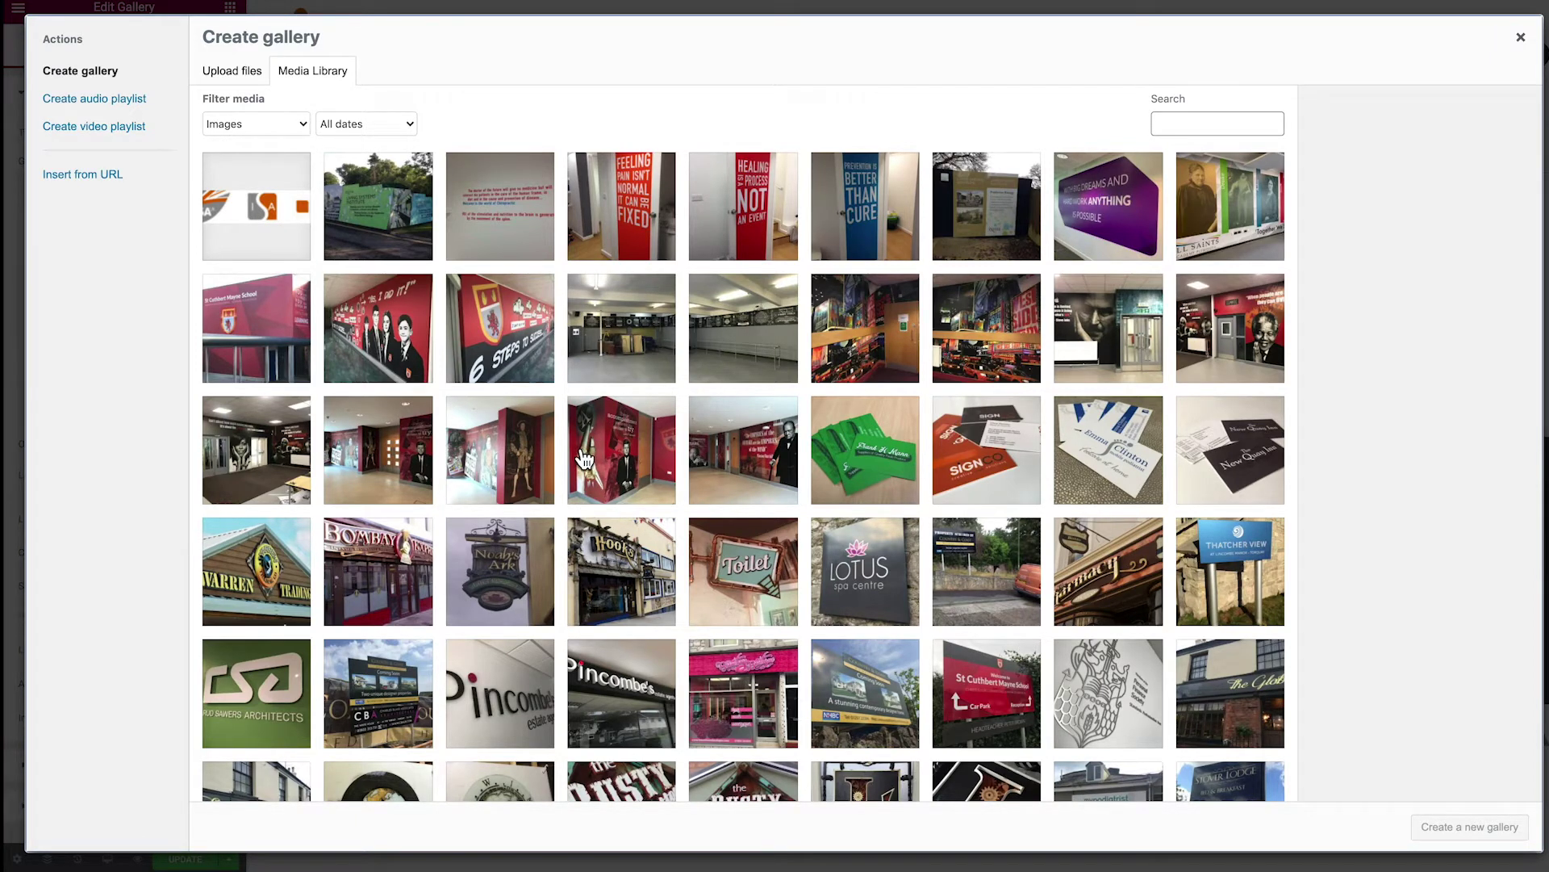
click(231, 81)
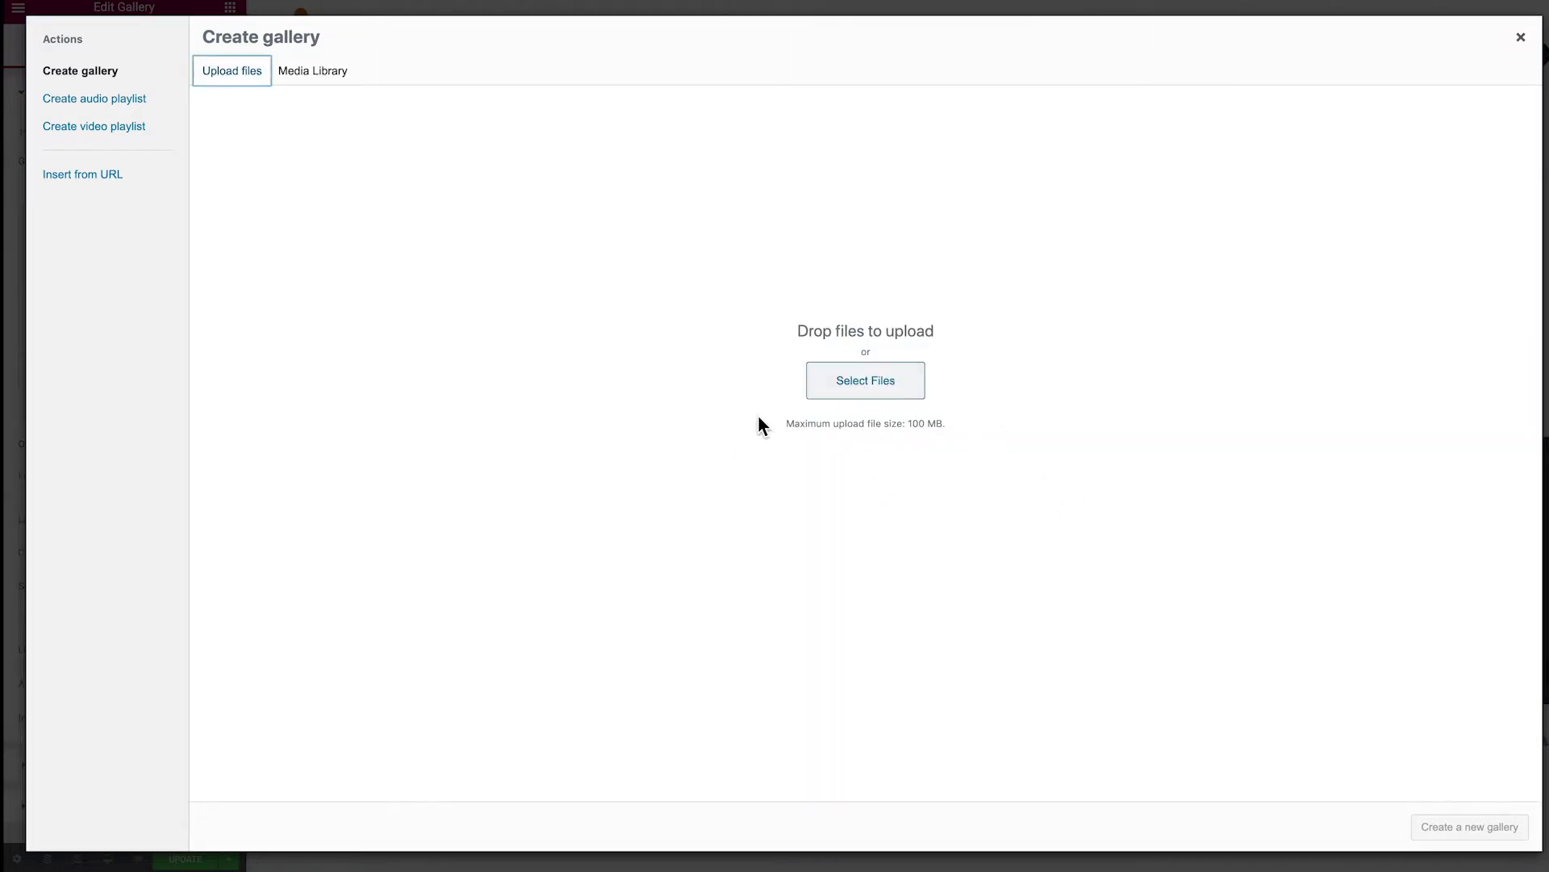
click(318, 74)
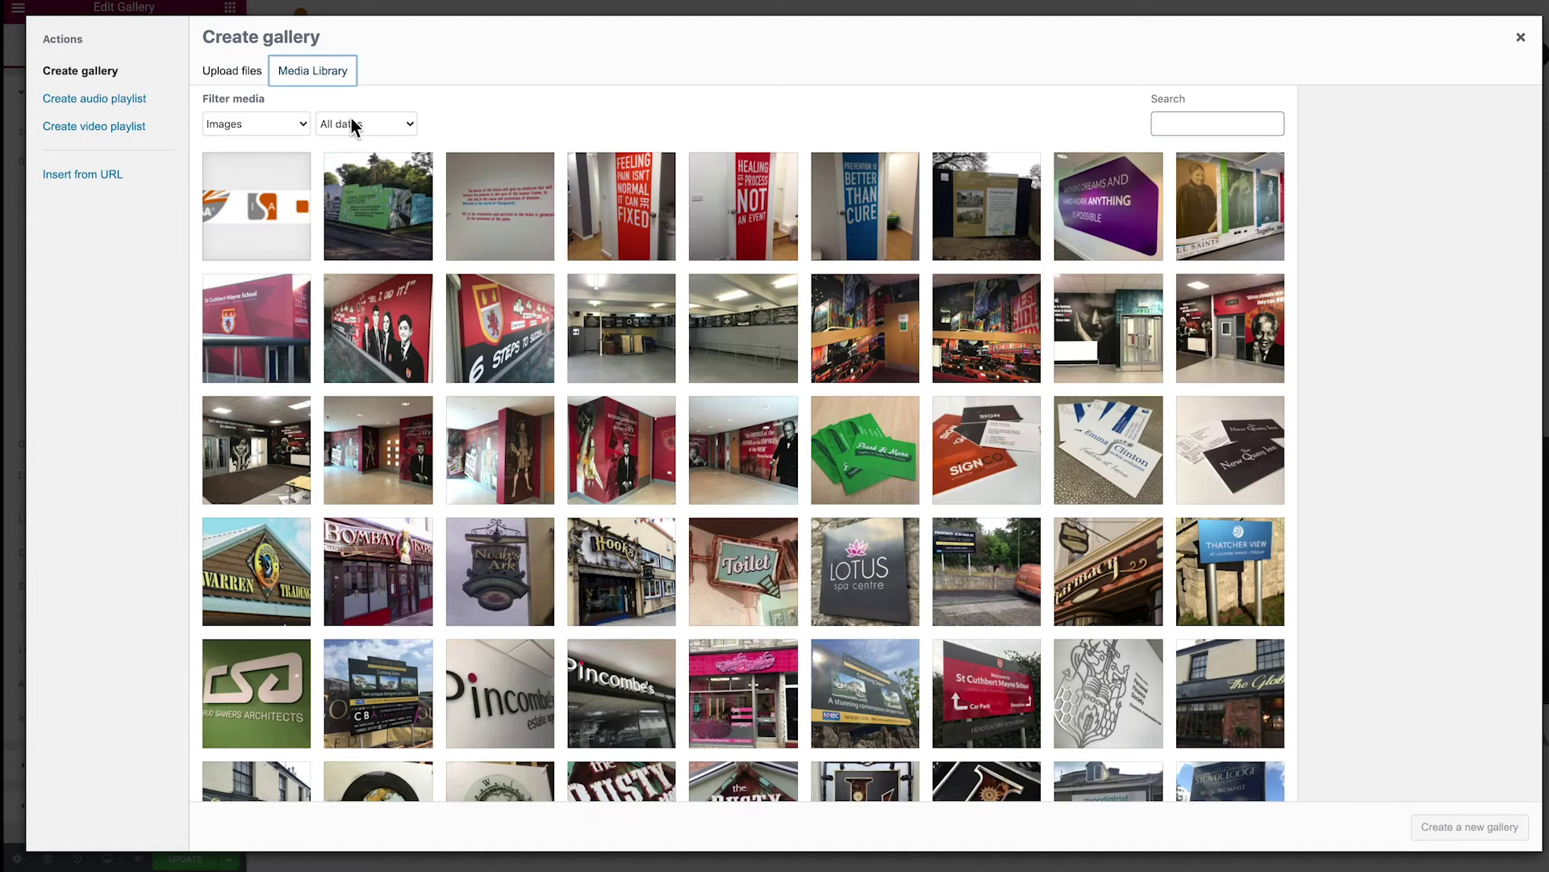
scroll(557, 432, down, 8)
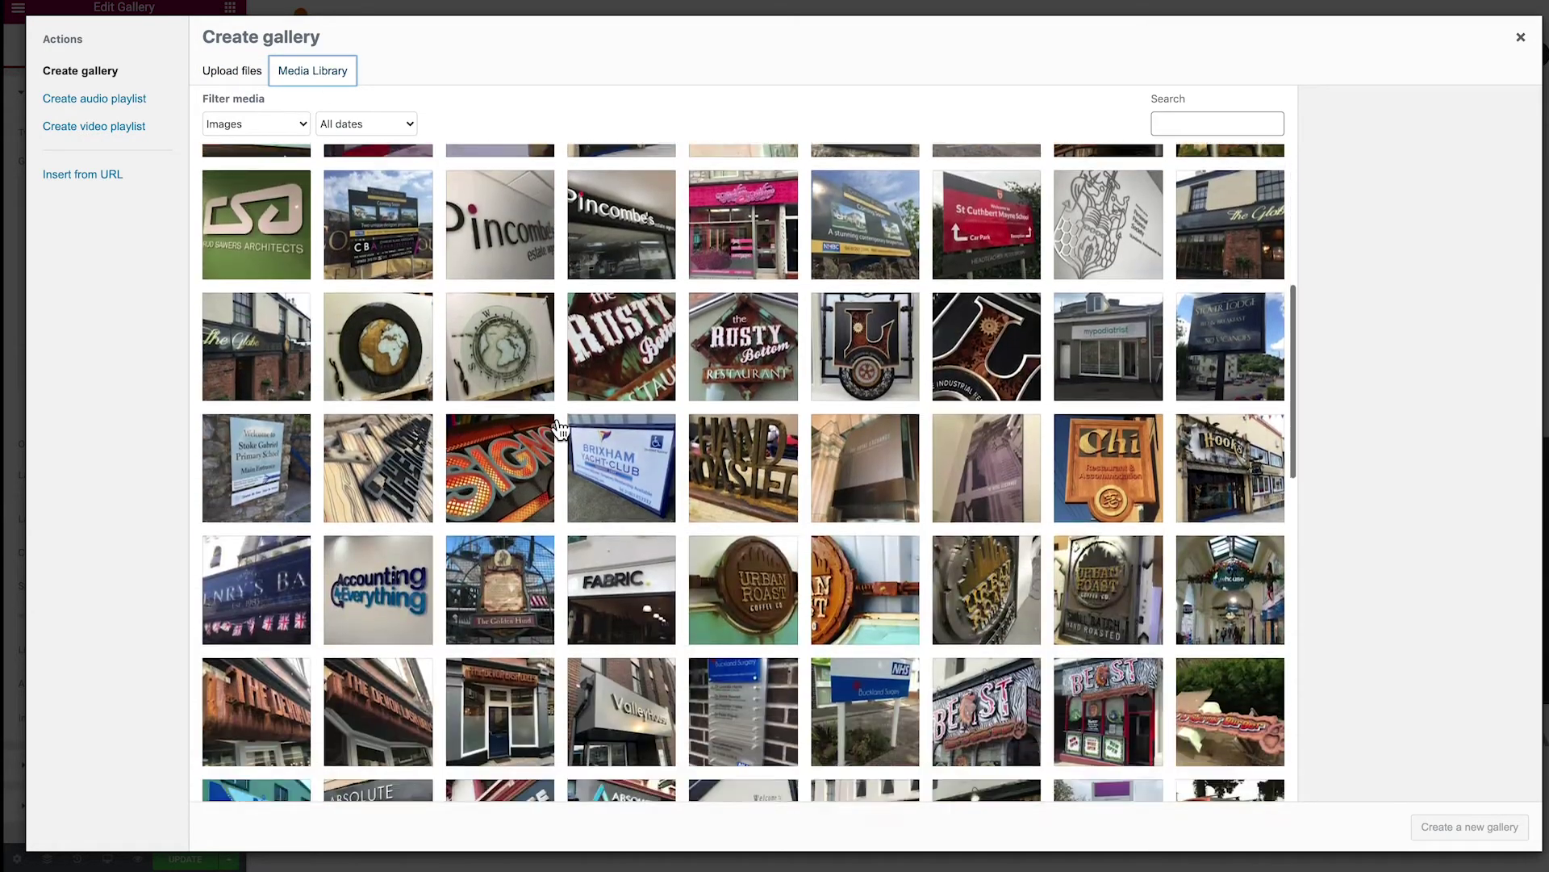
scroll(558, 429, down, 15)
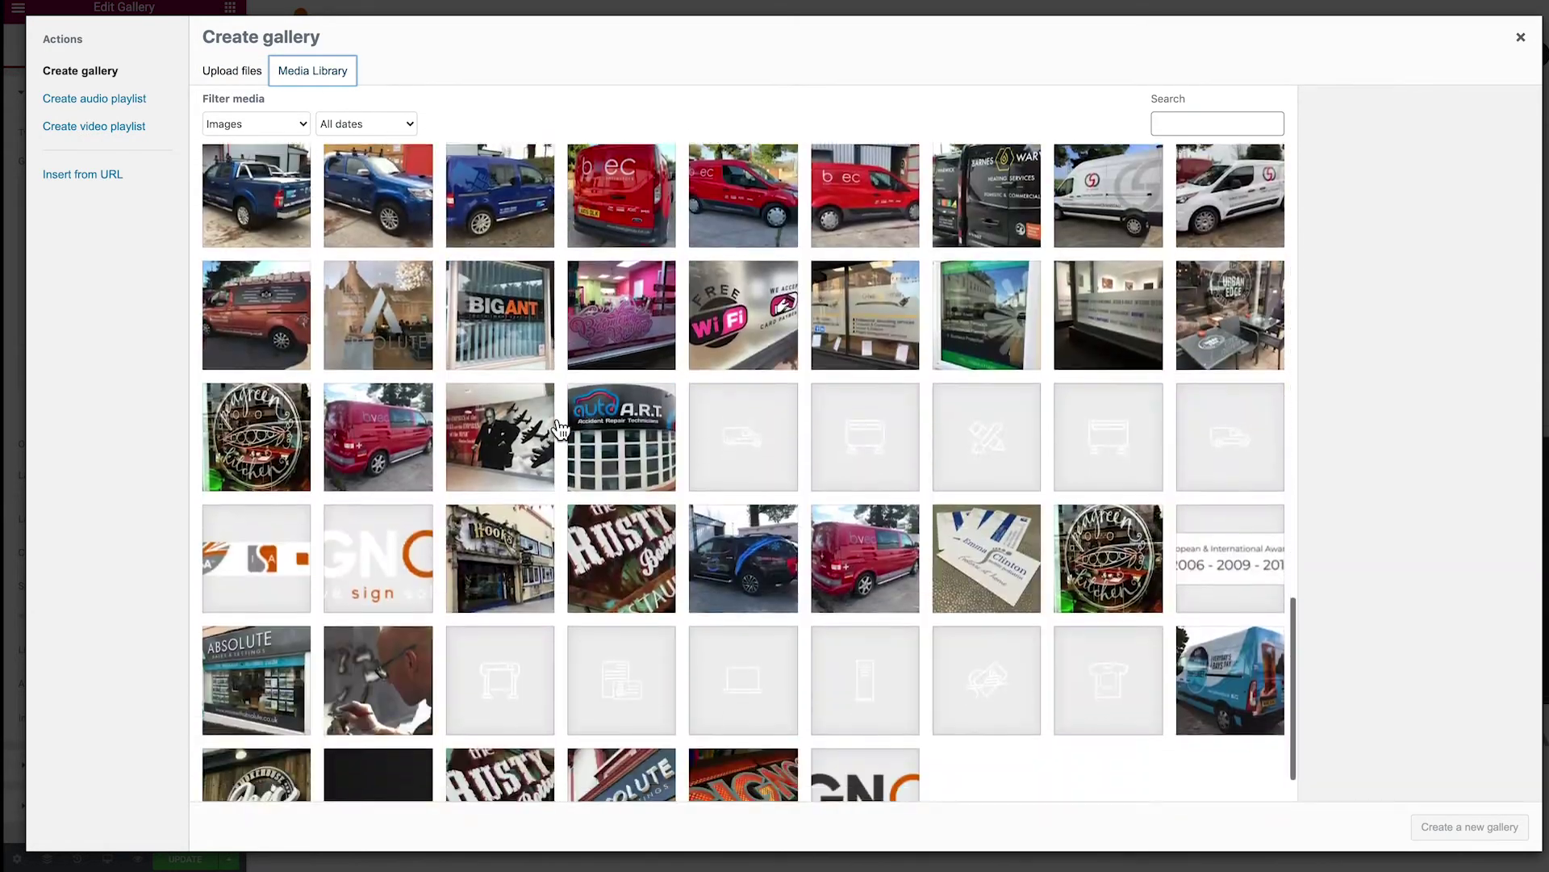
scroll(560, 429, up, 15)
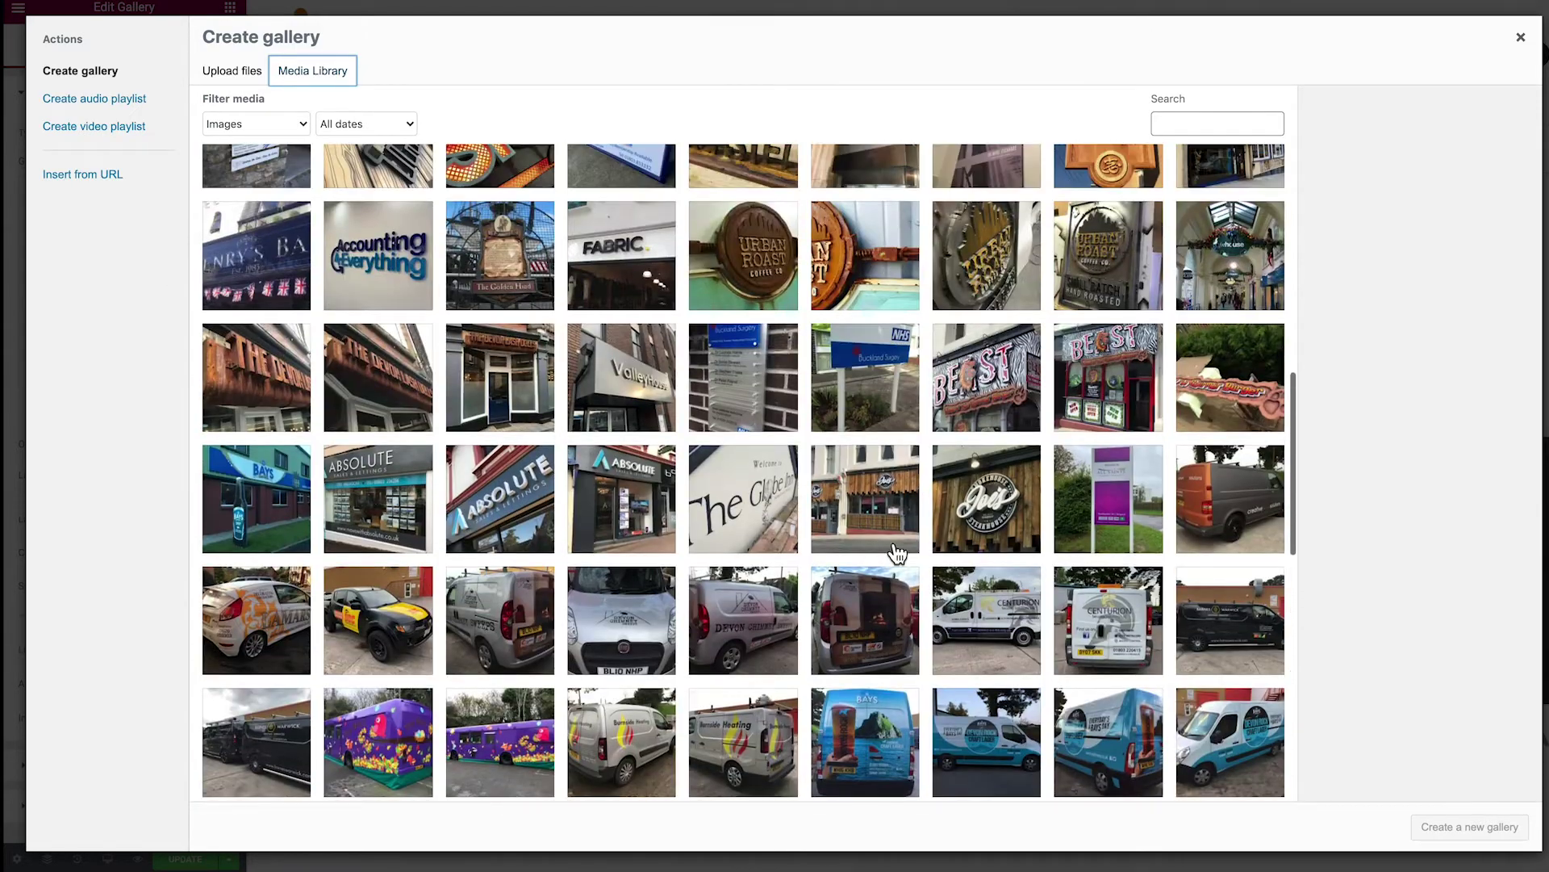
click(1010, 528)
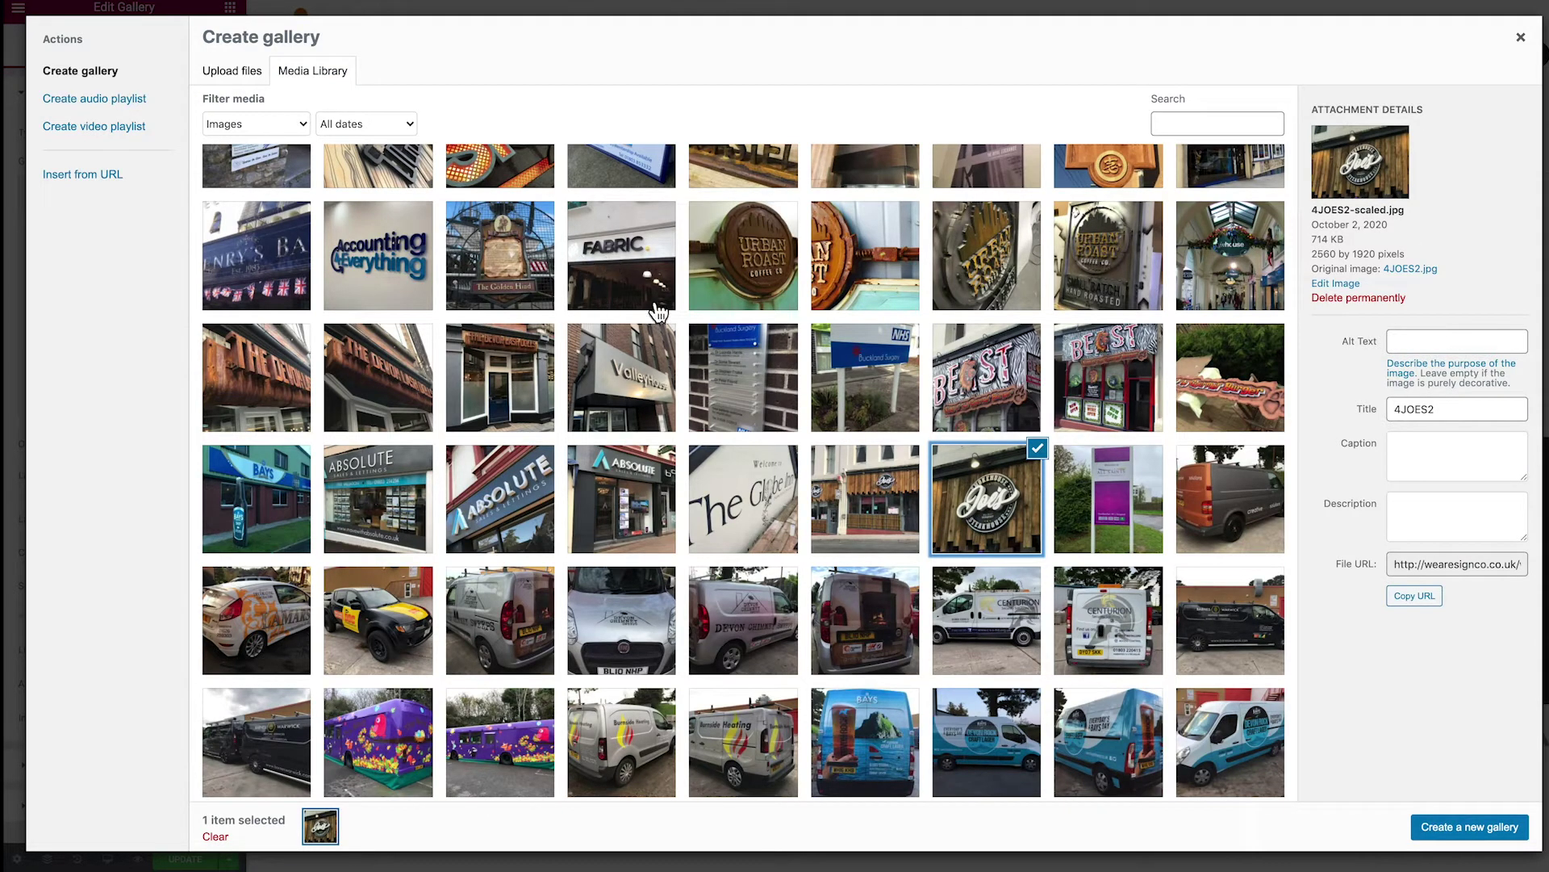
shift+click(610, 266)
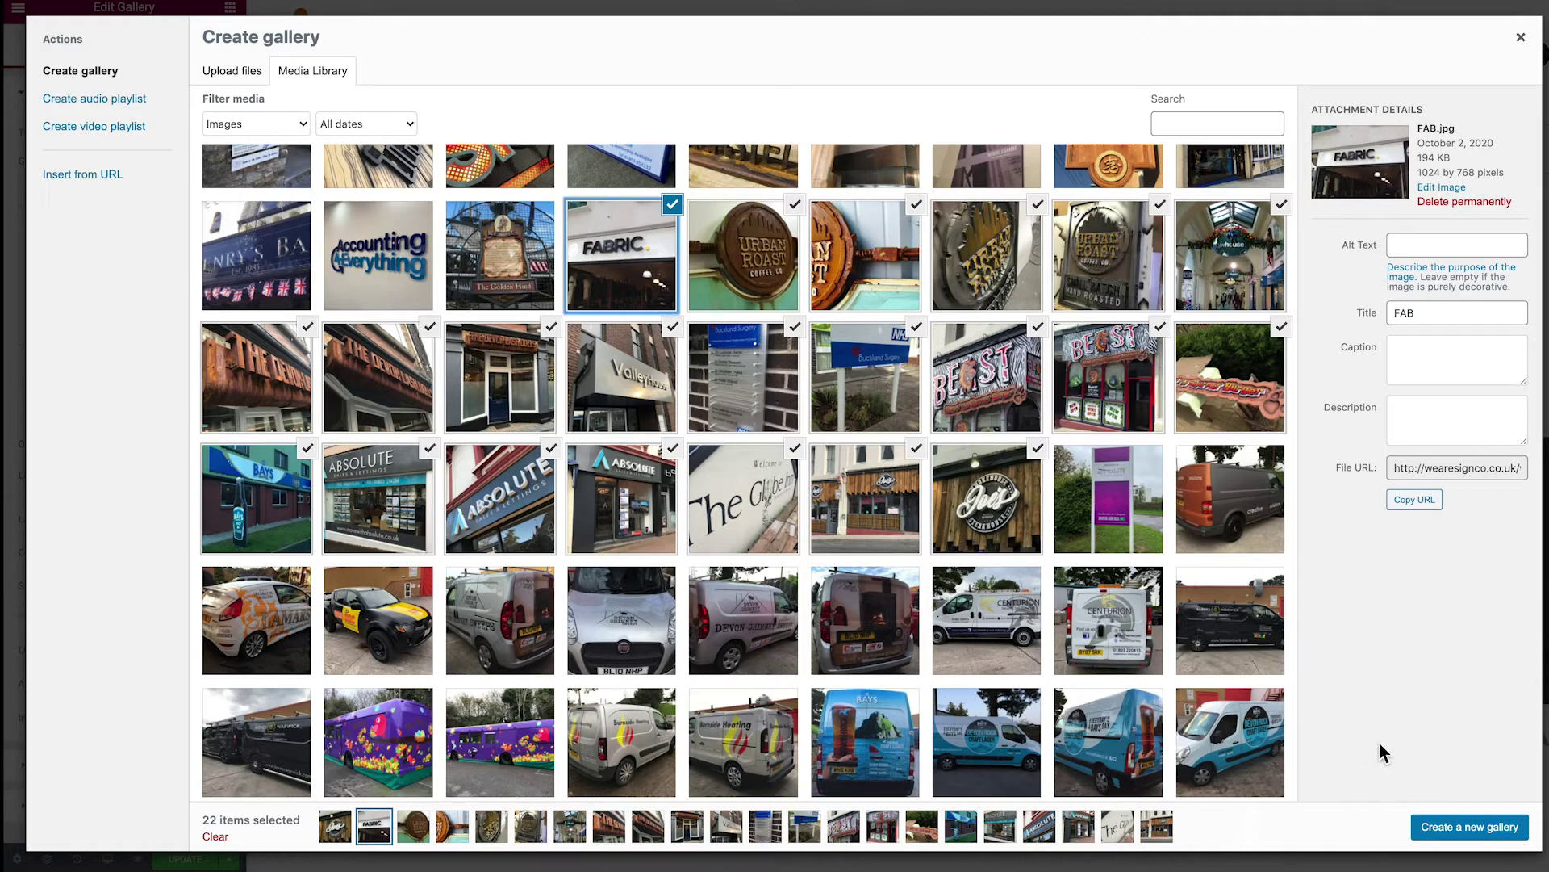
click(1458, 831)
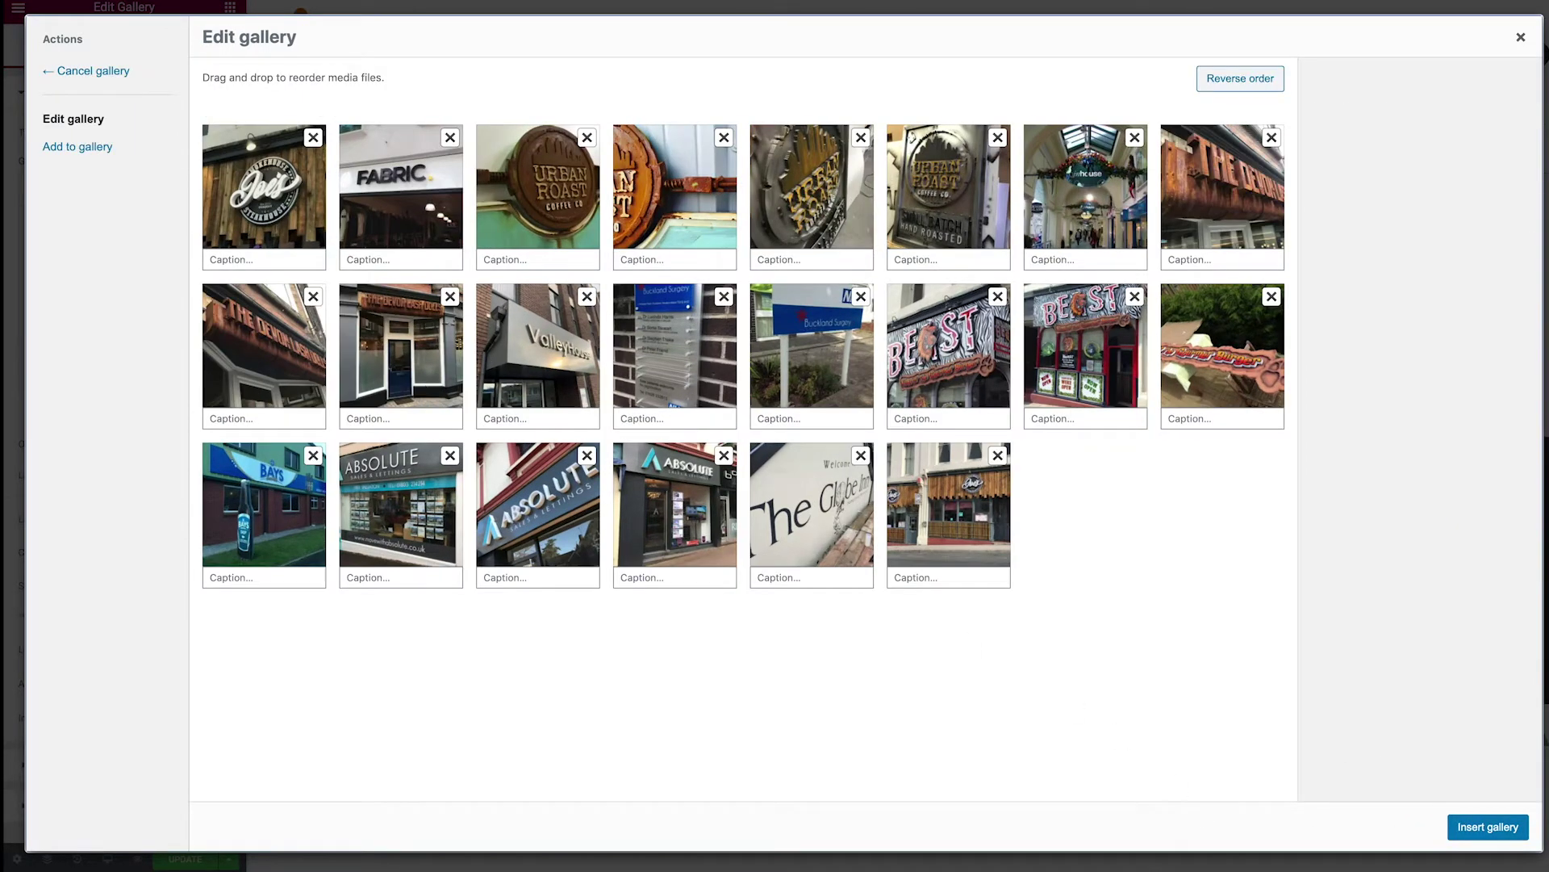
Step: Reorder the Joe's storefront and Fabric images into the second row and insert the Signage gallery
drag(920, 529, 637, 355)
drag(402, 202, 834, 359)
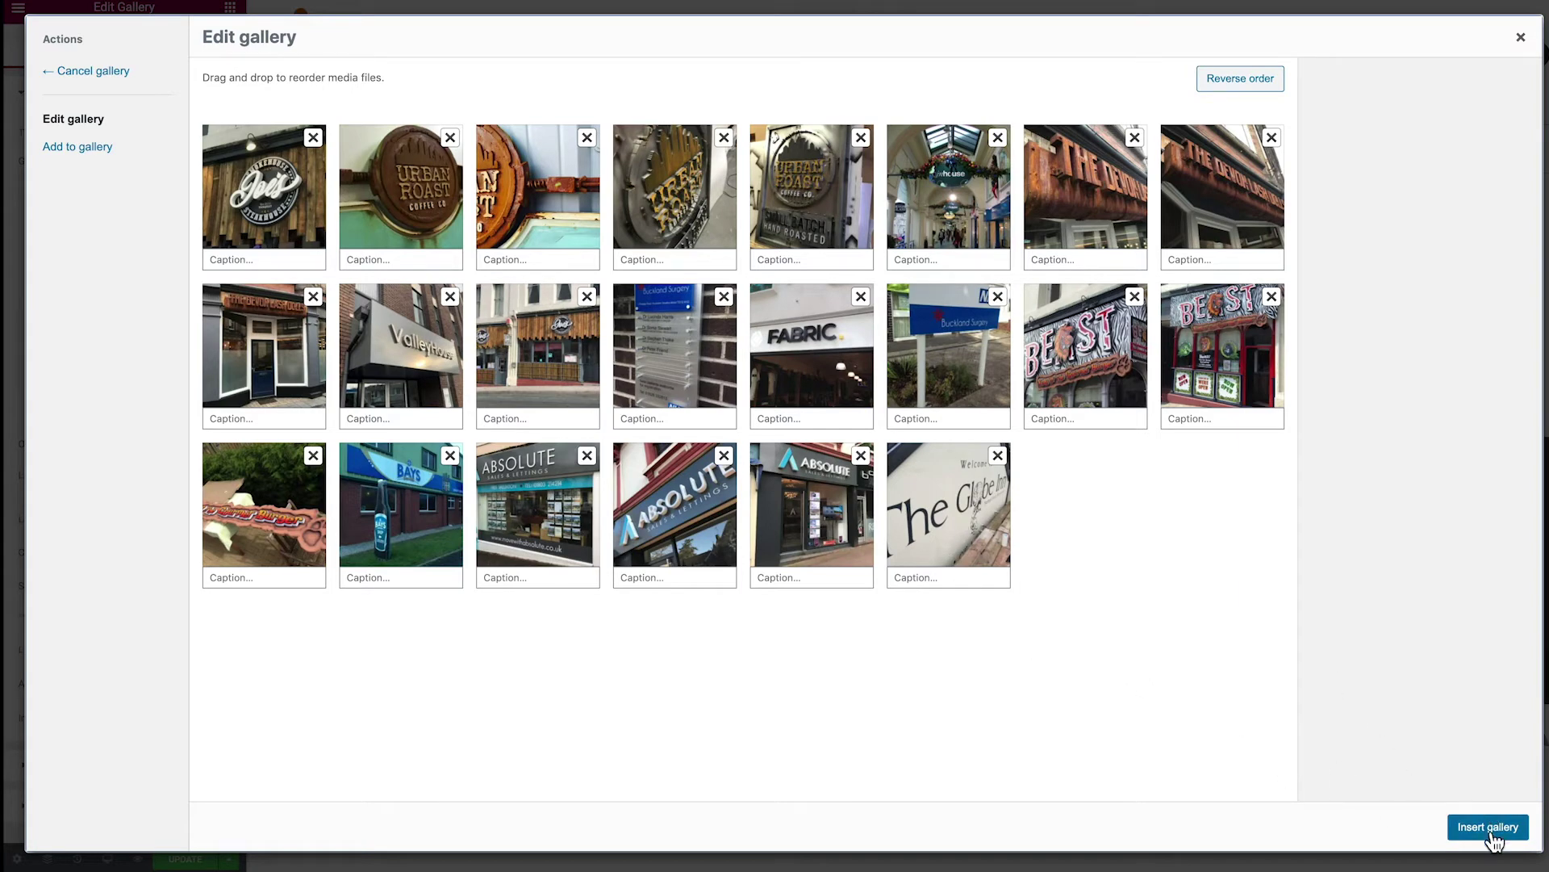
click(1485, 828)
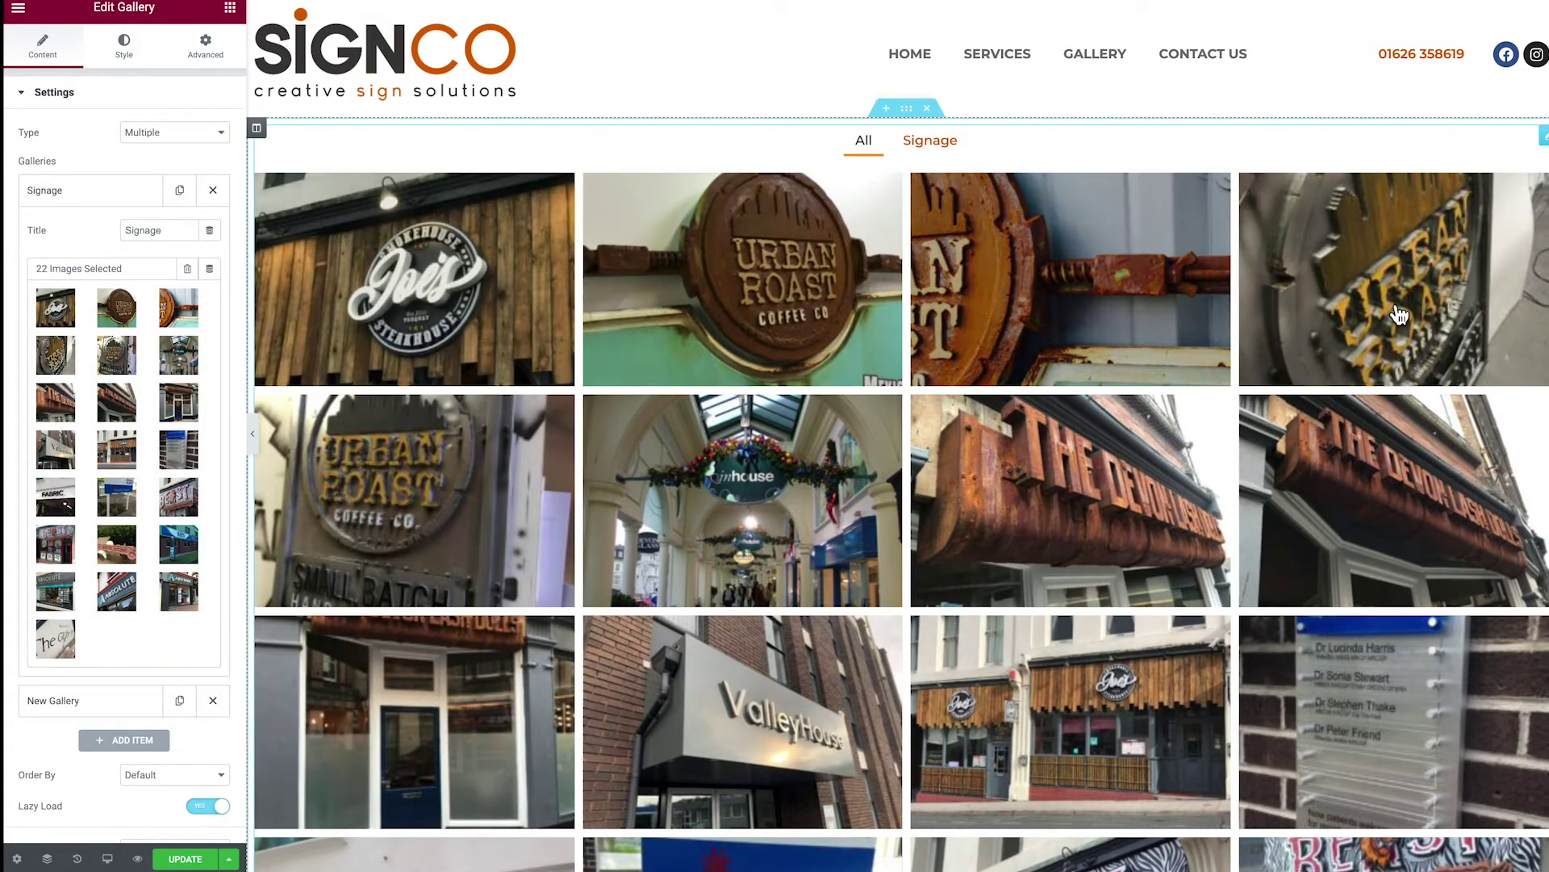
Step: Preview the Signage filter on the page and title the second gallery item "Vehicles"
scroll(944, 367, down, 3)
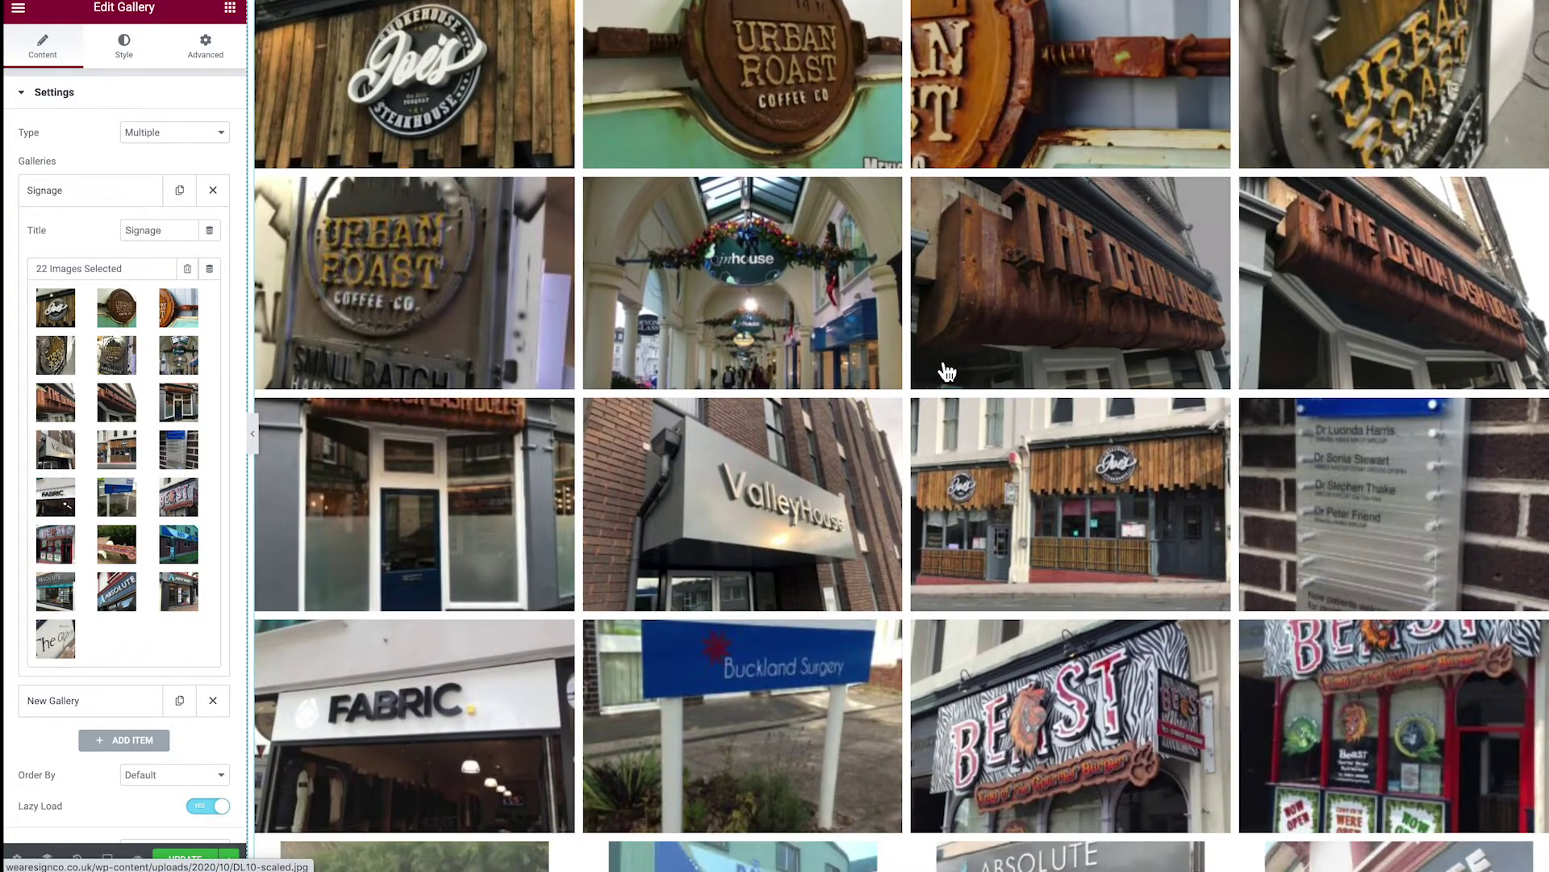
scroll(946, 373, up, 3)
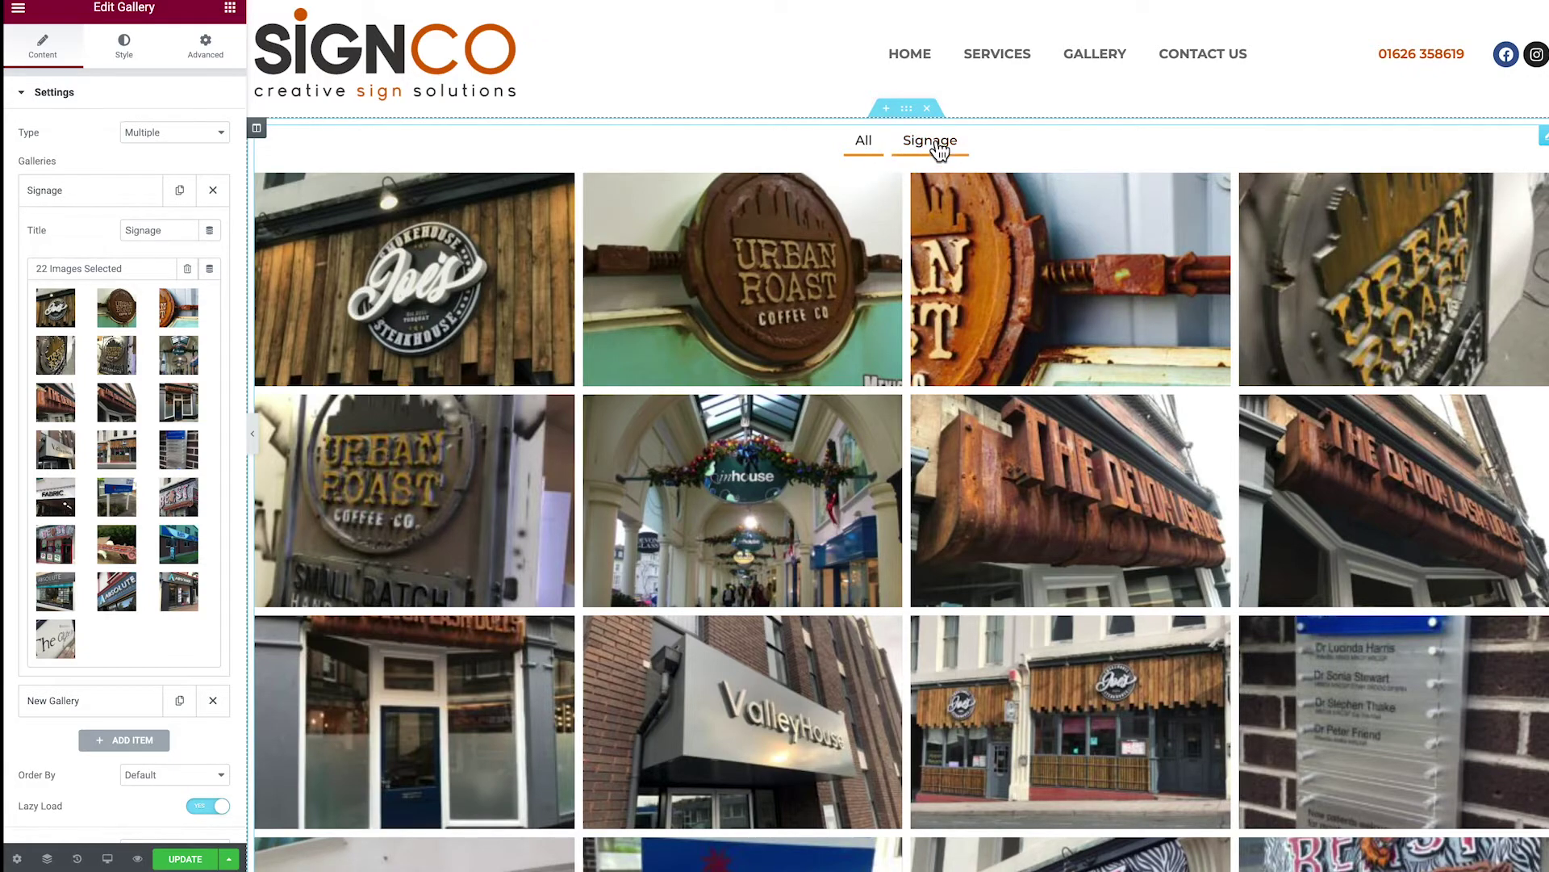
click(908, 150)
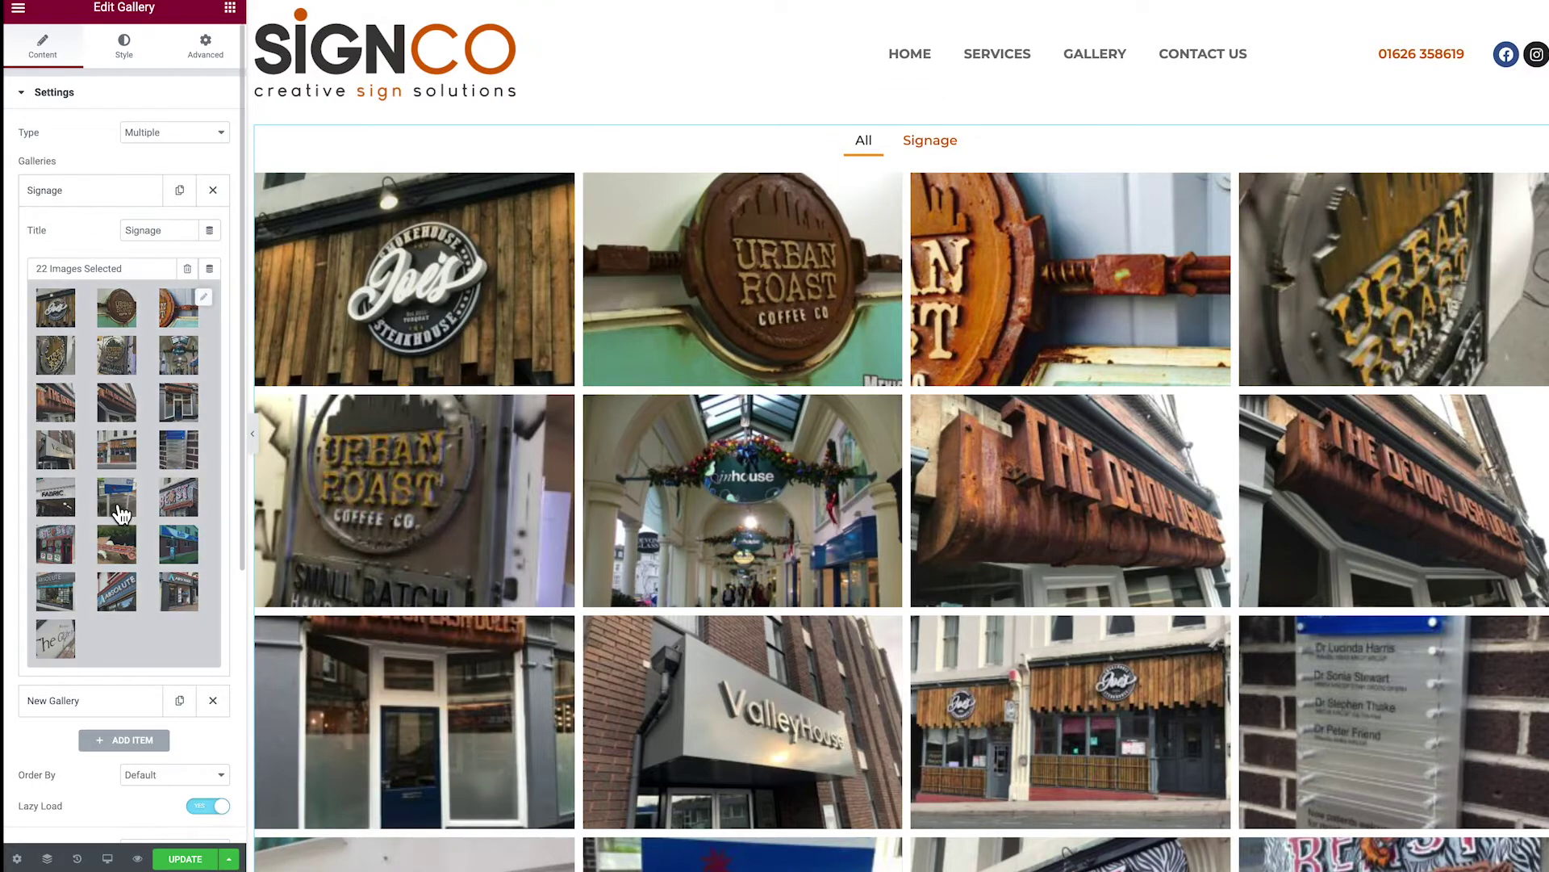
click(935, 151)
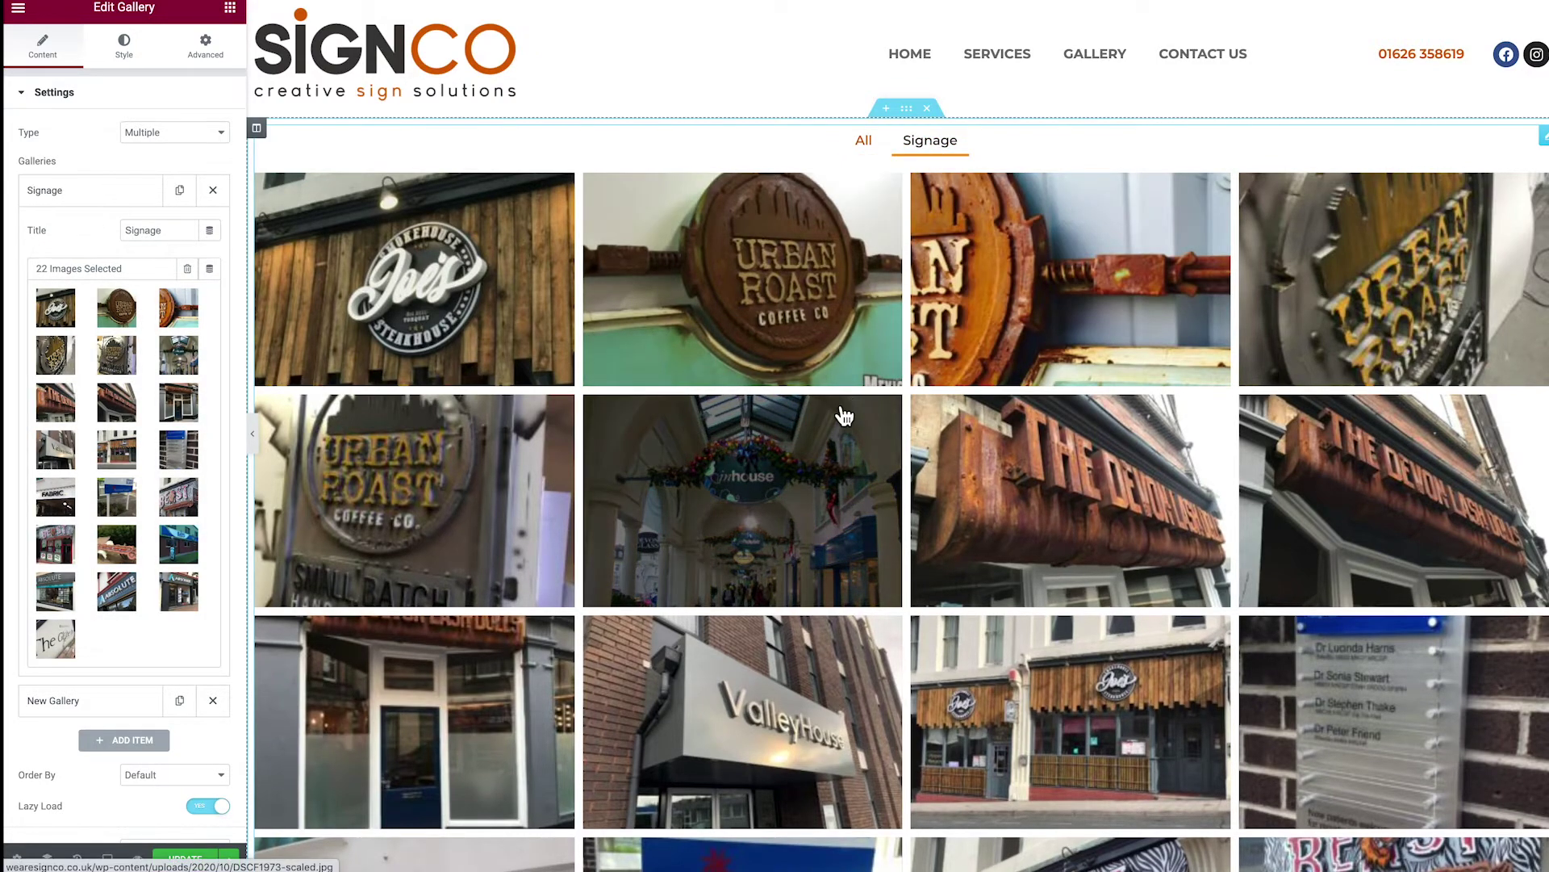
scroll(173, 464, down, 1)
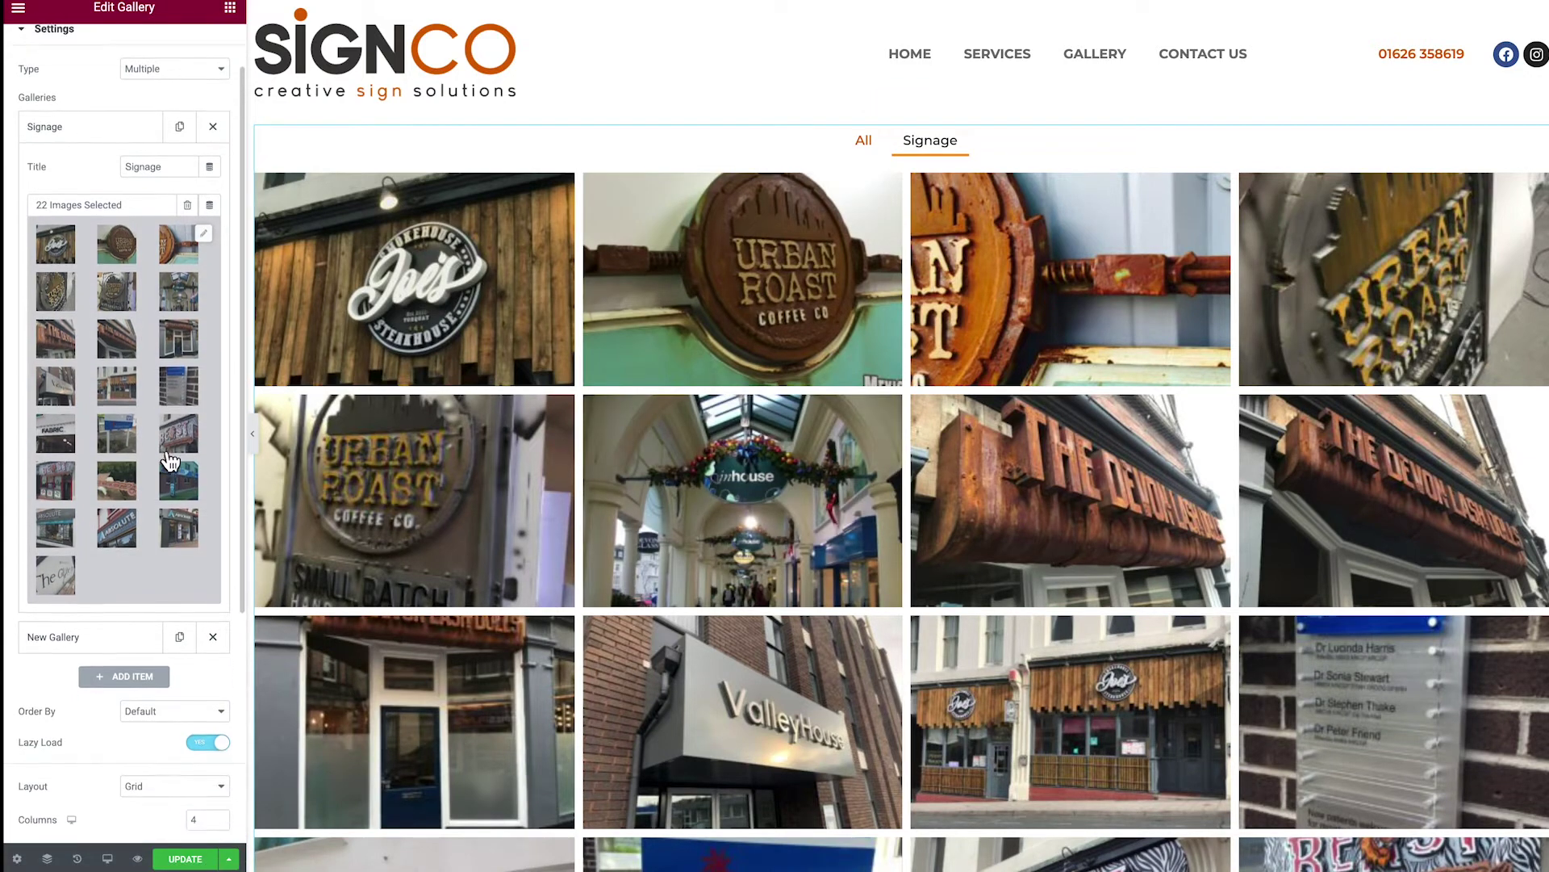
click(67, 639)
drag(173, 208, 83, 196)
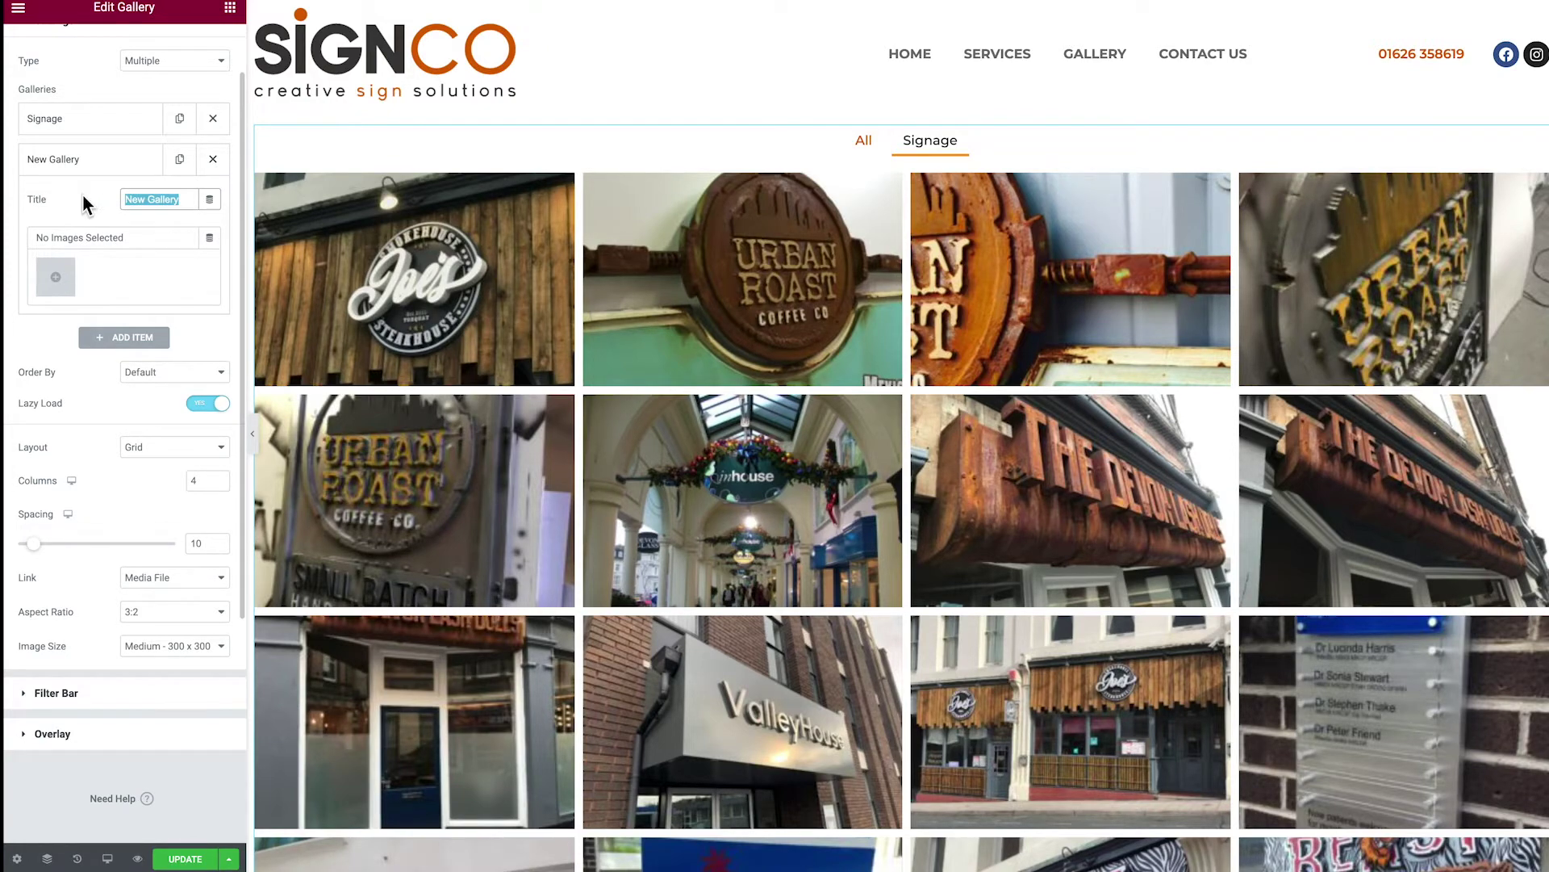
text(Vehicles)
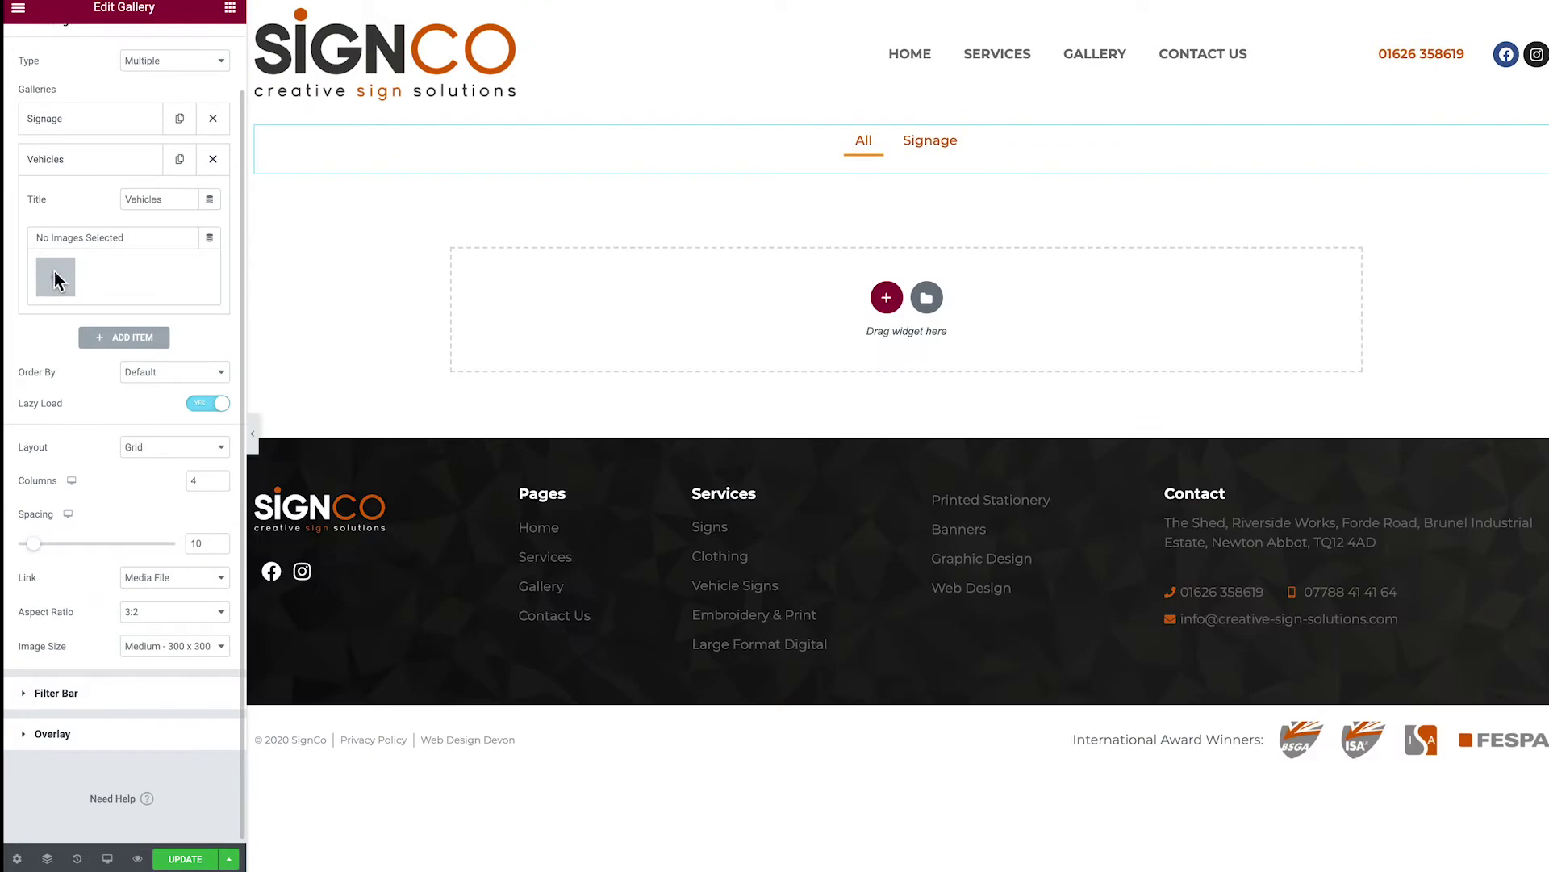
Step: Fill the Vehicles gallery with 38 Media Library images, from the orange and grey van to the red MISCIMG_0916 van, and insert it
click(55, 273)
scroll(545, 435, down, 15)
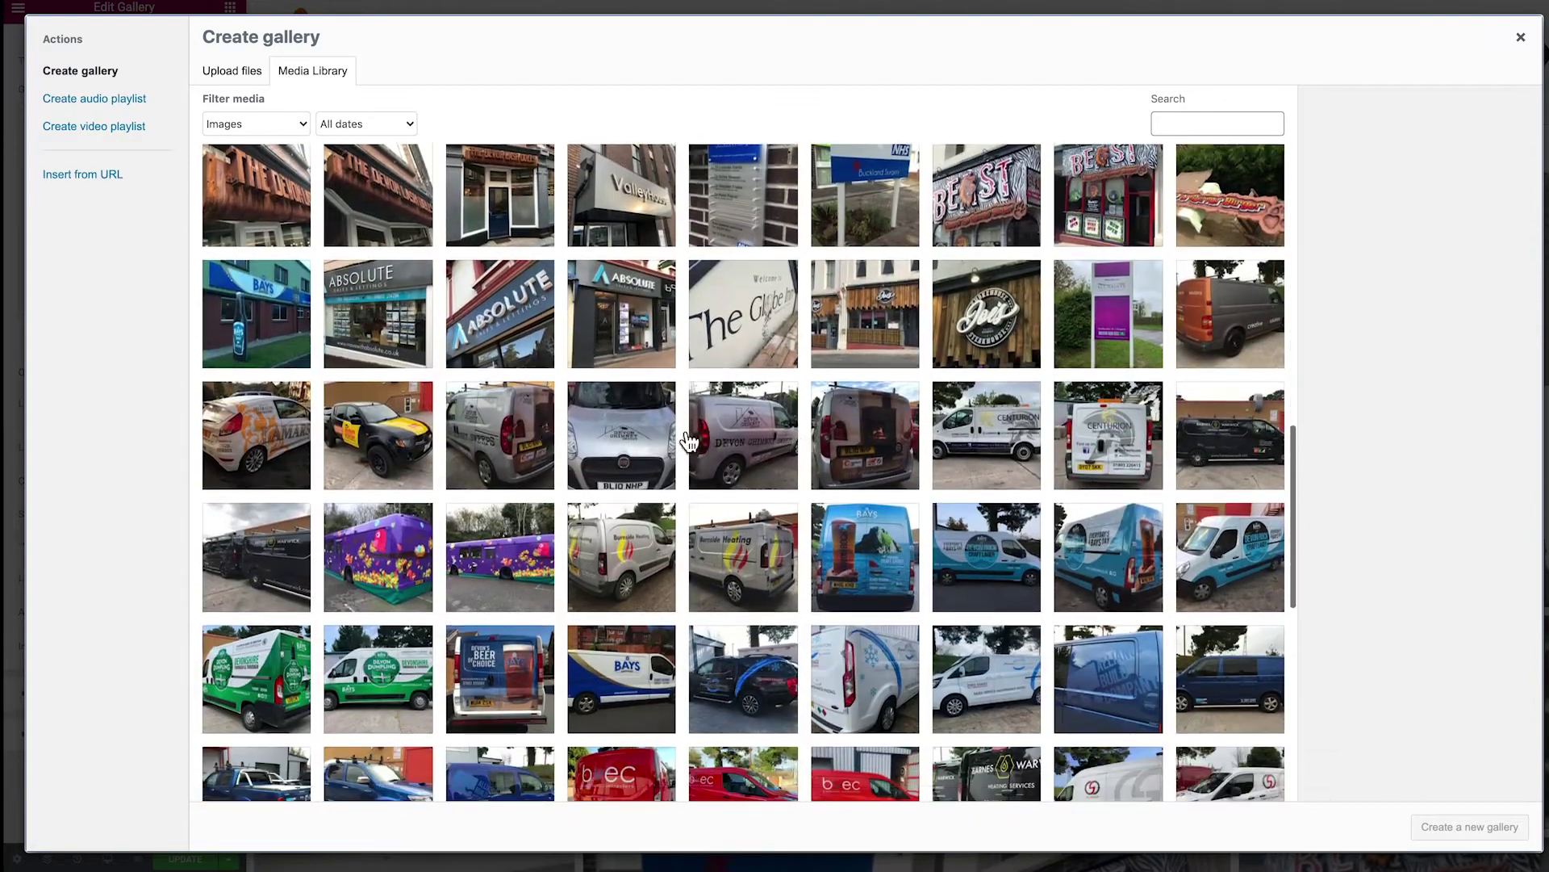
click(388, 438)
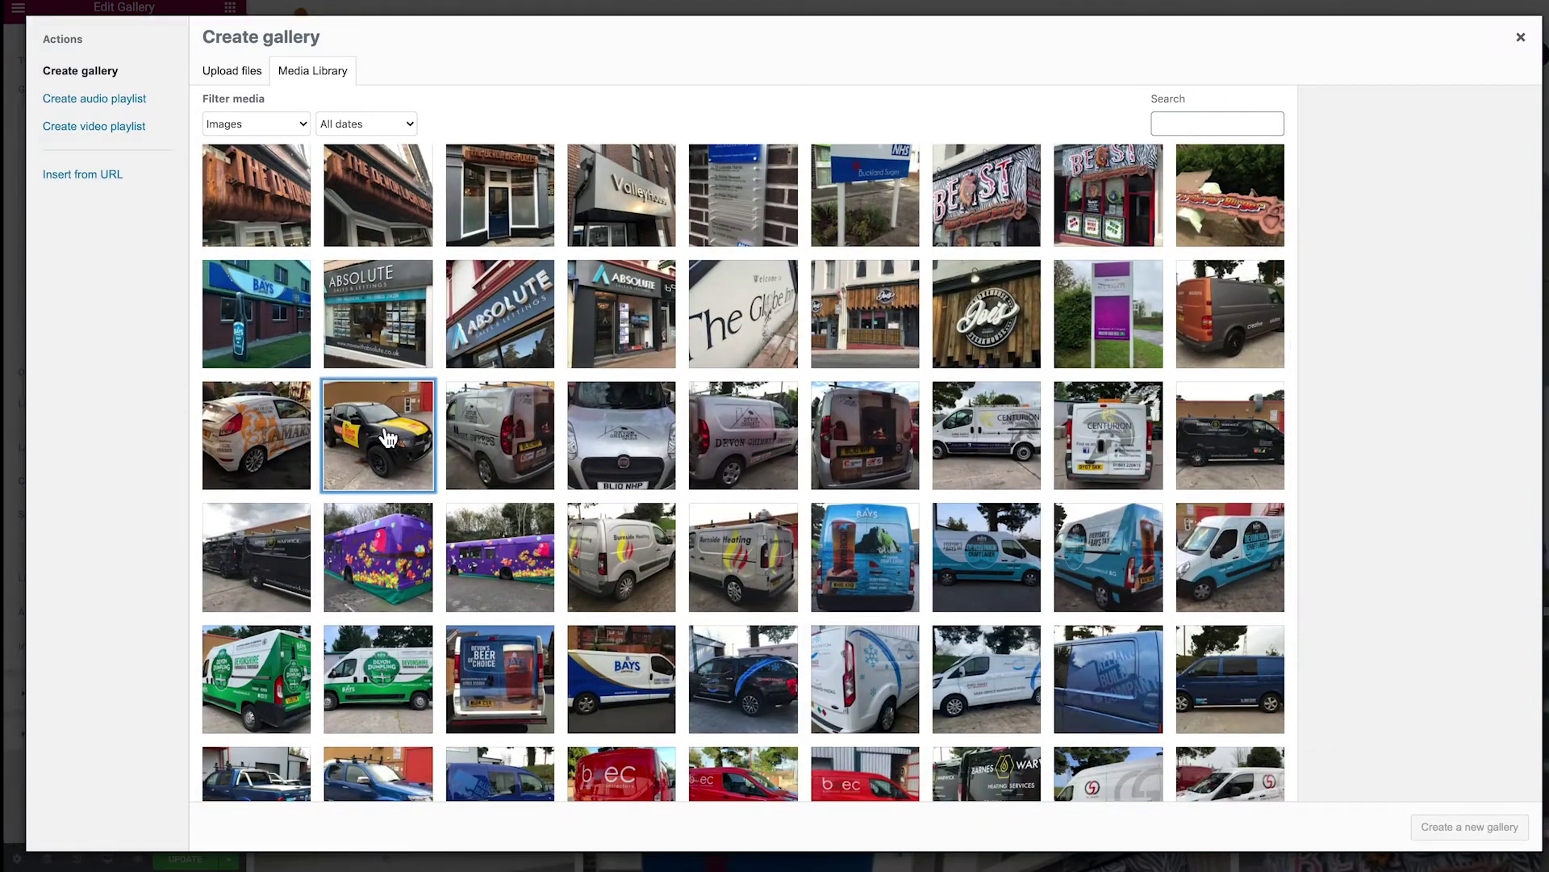
click(1261, 365)
scroll(1124, 425, down, 4)
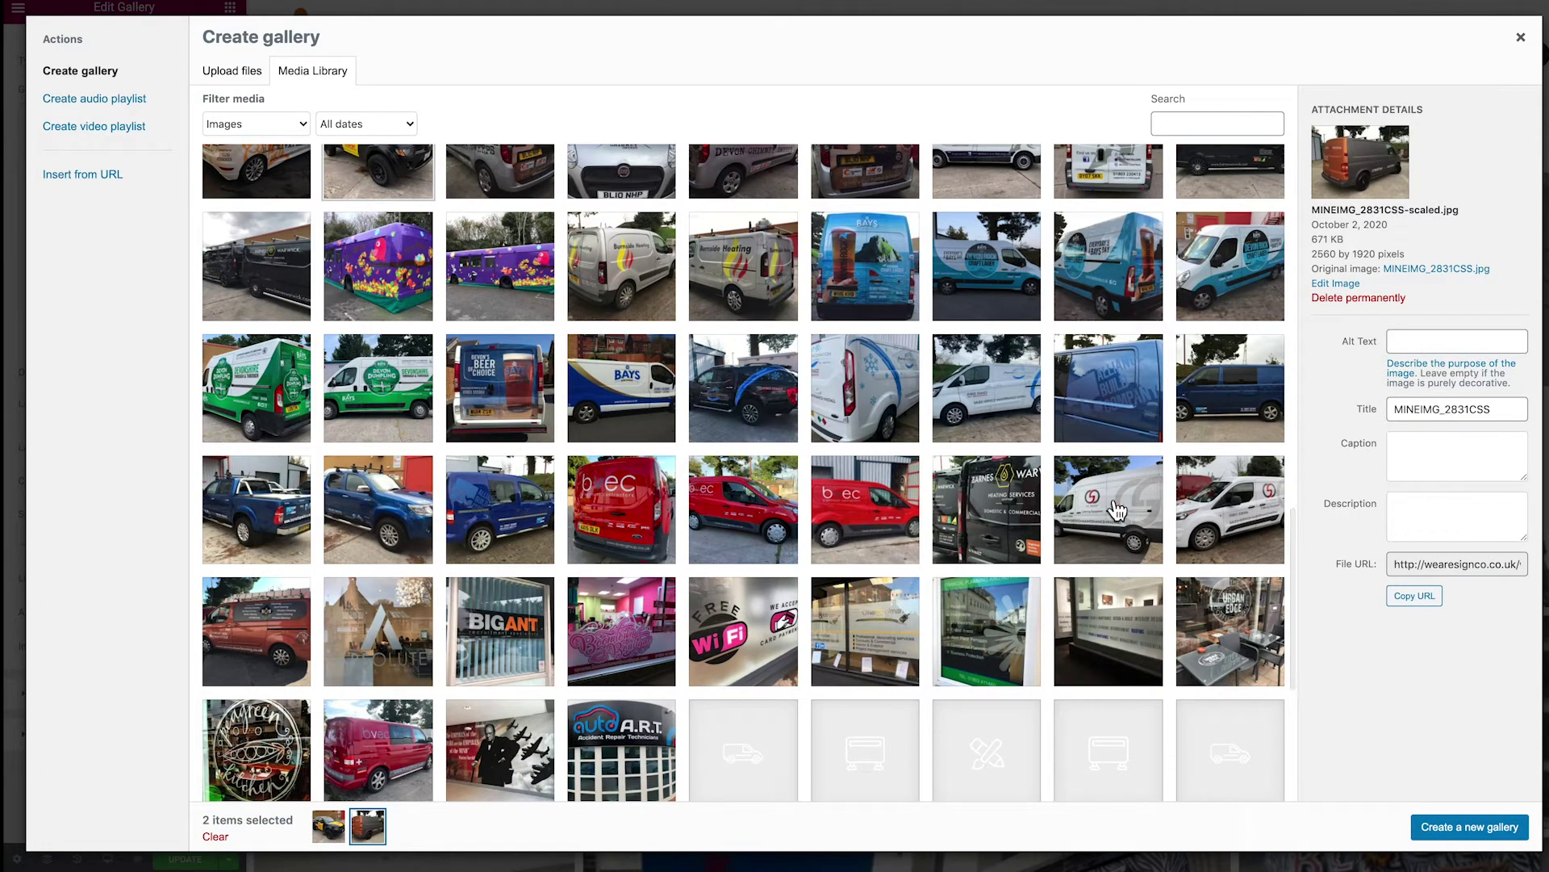
shift+click(262, 636)
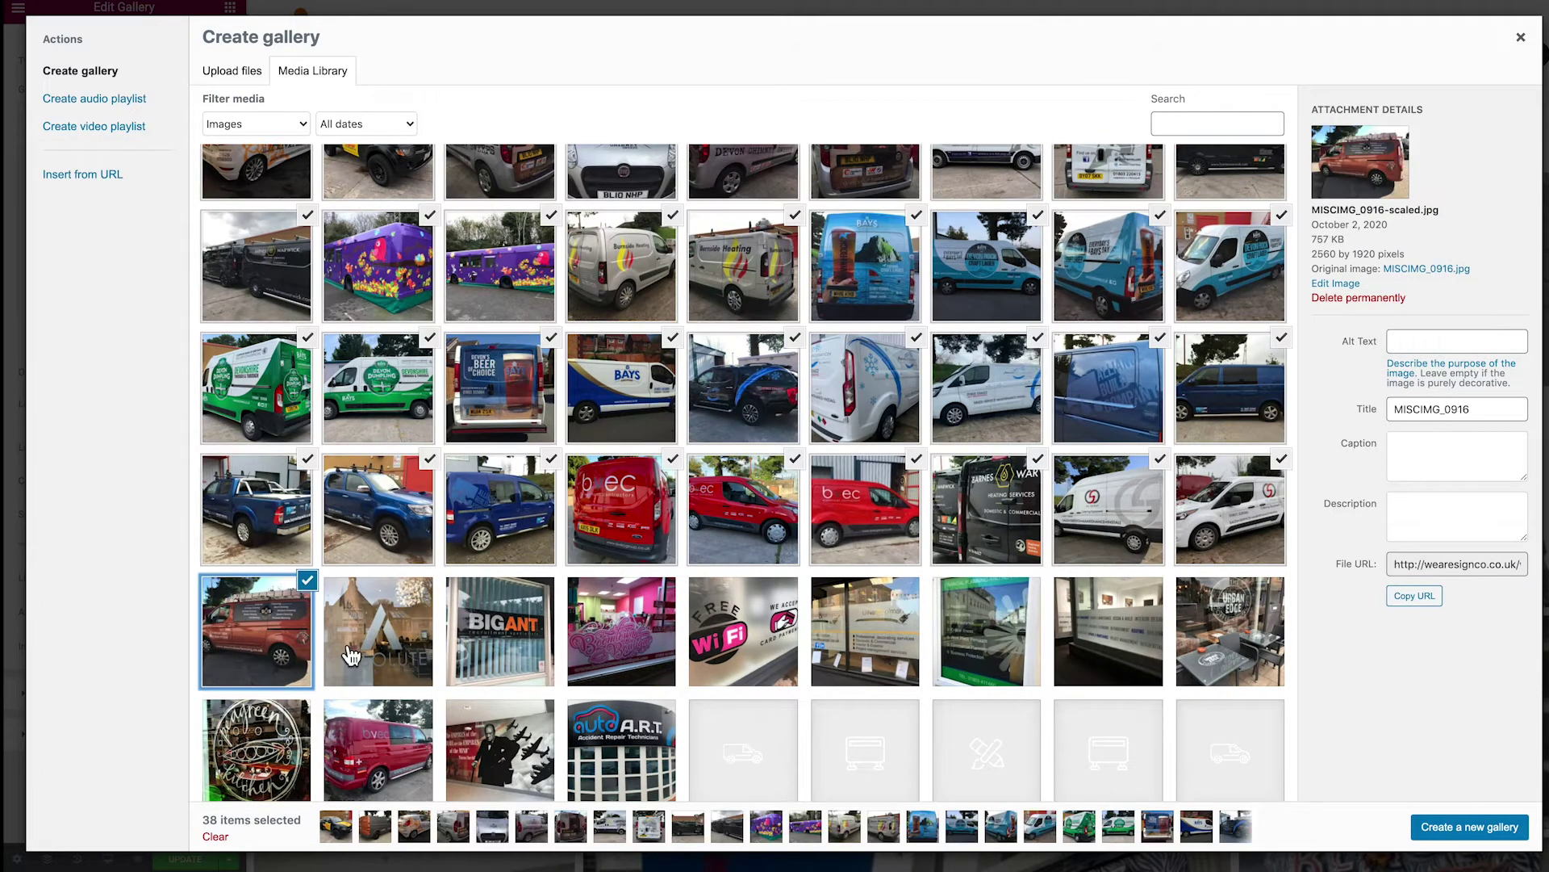
scroll(662, 494, up, 5)
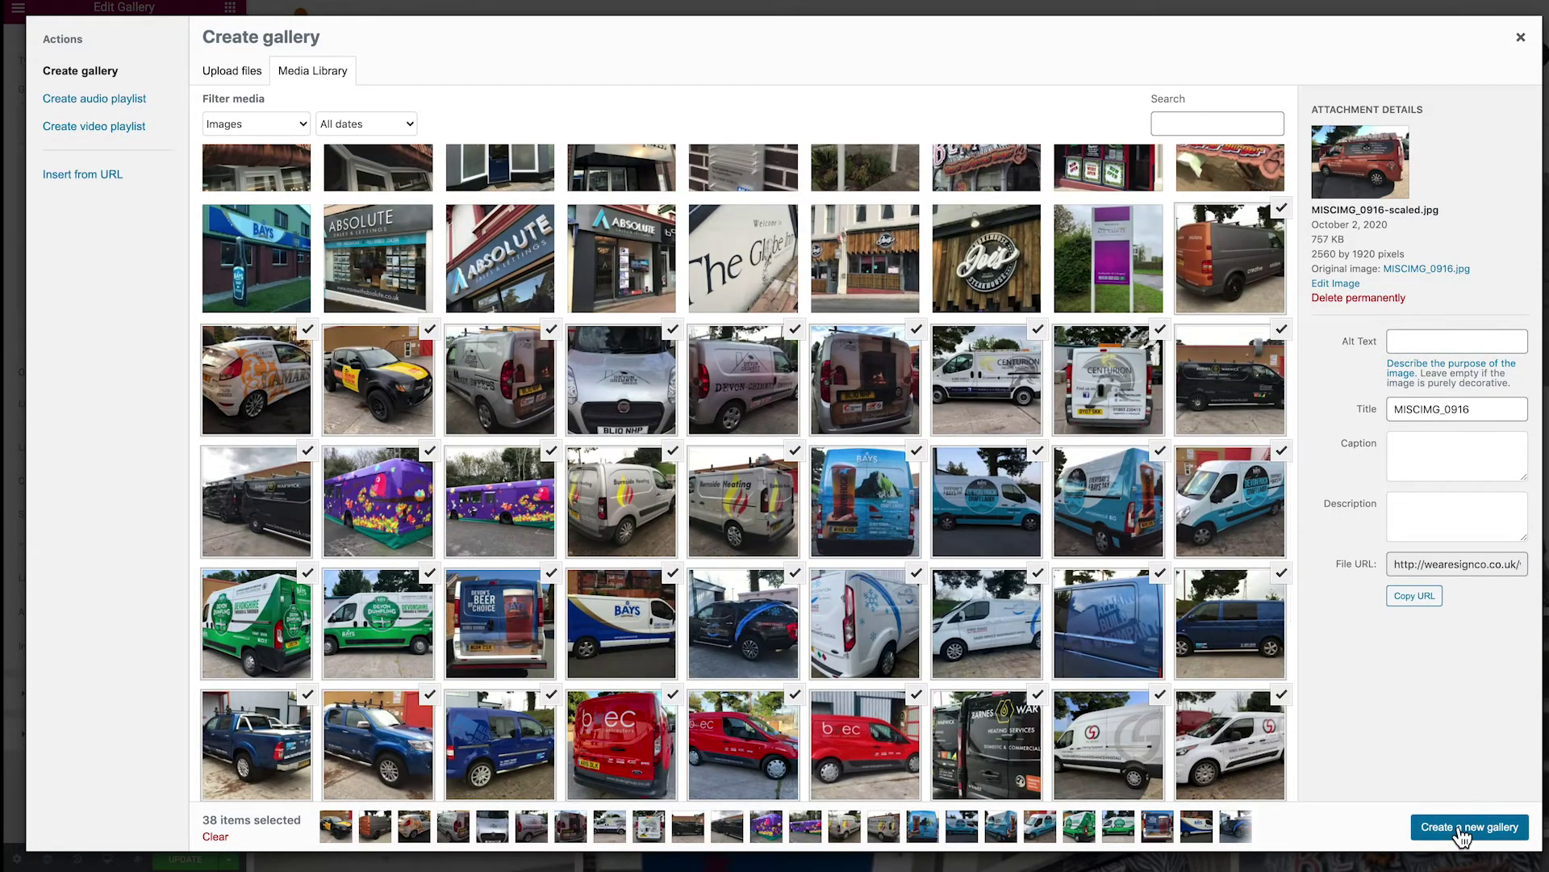
click(1463, 831)
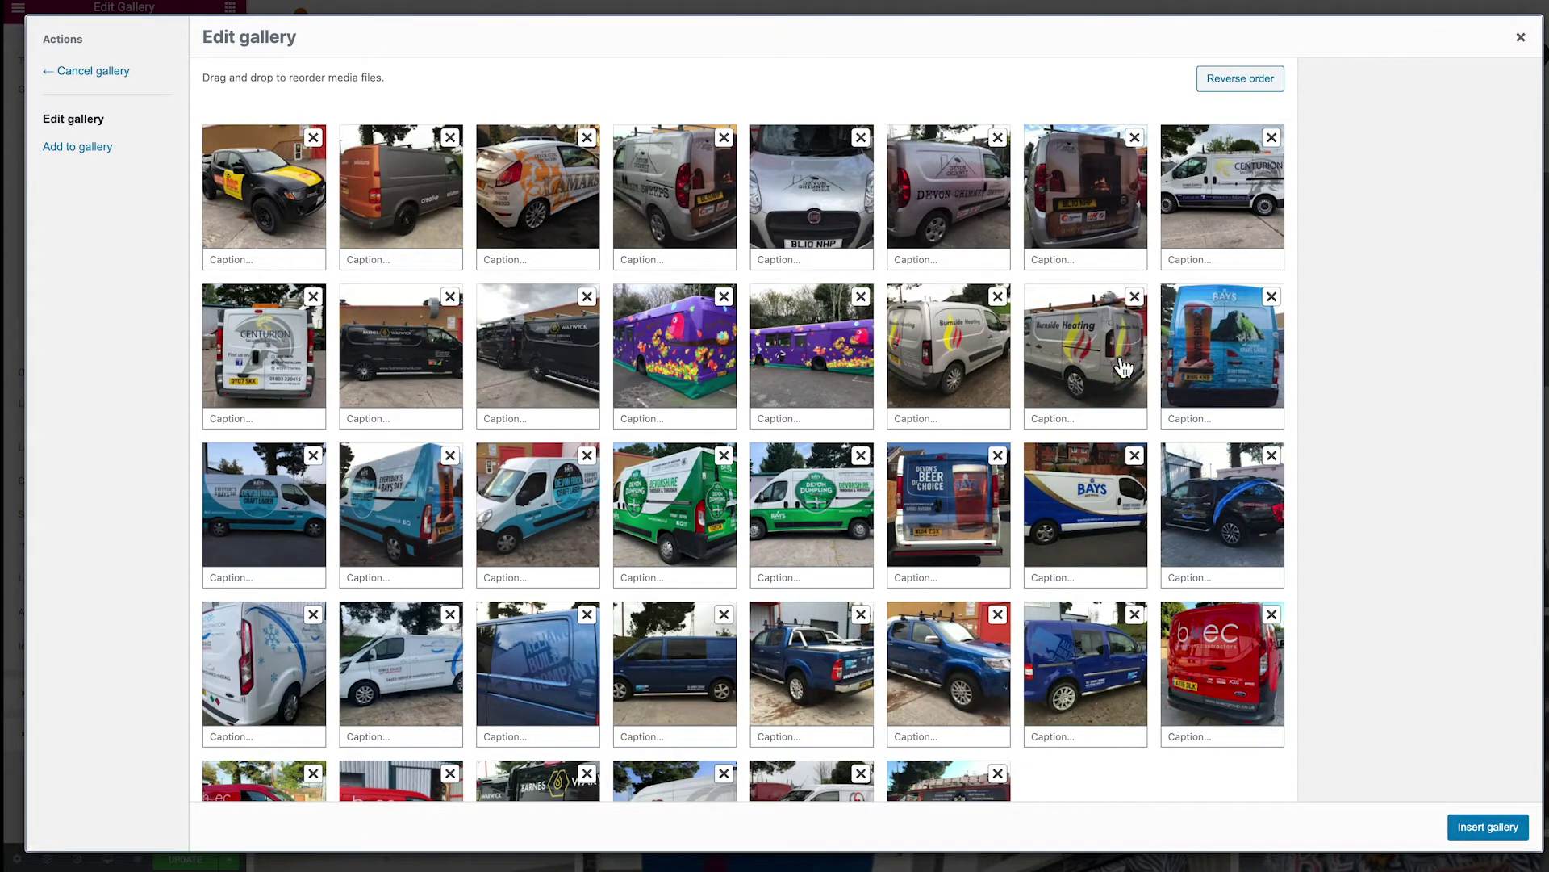
click(1476, 834)
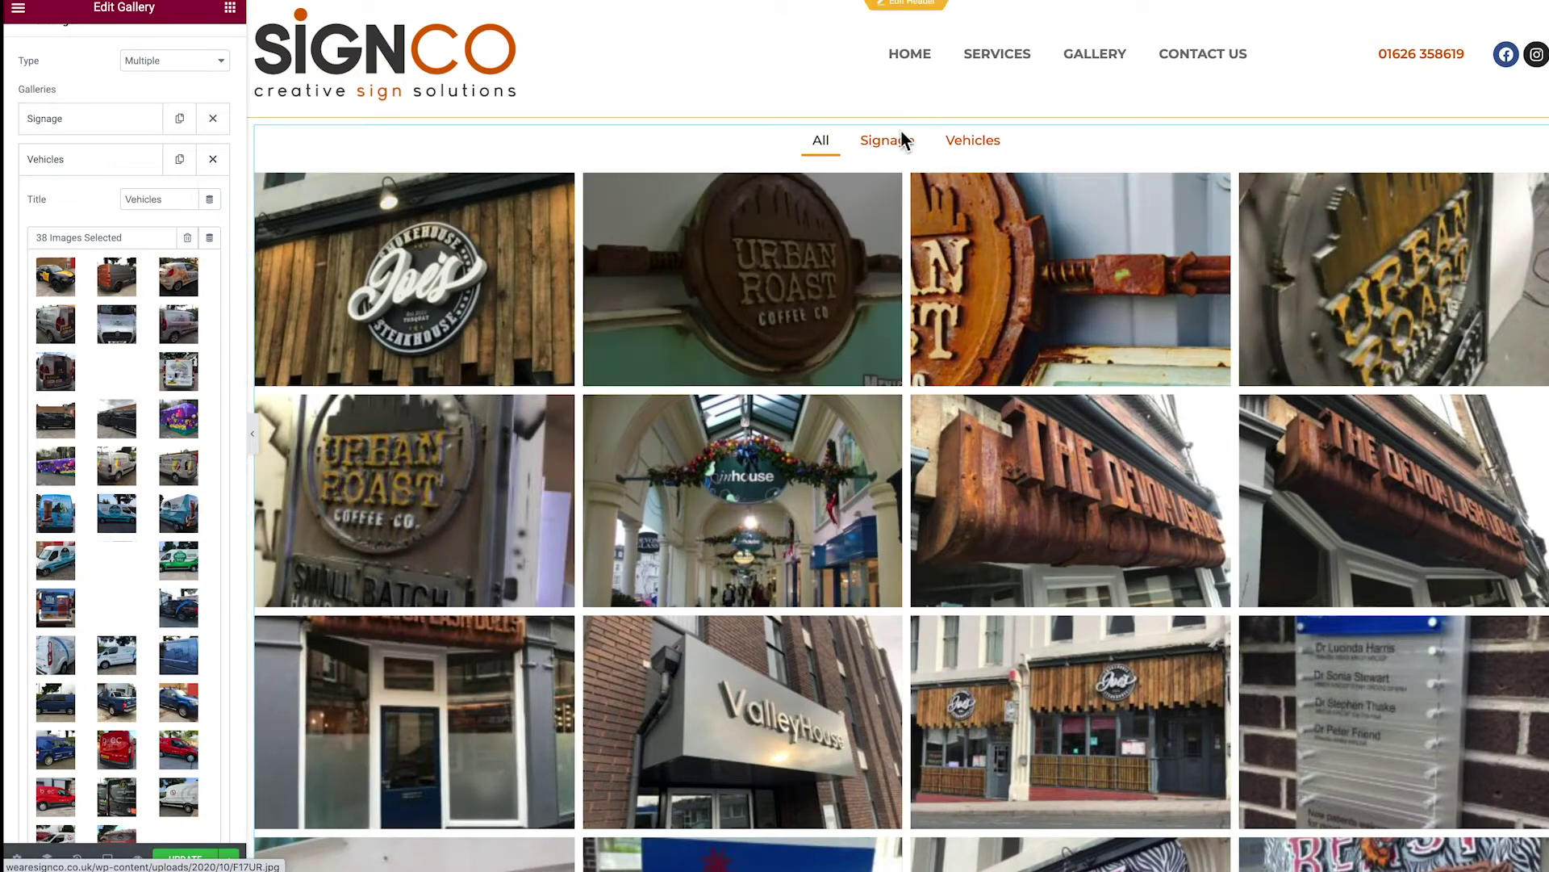
Step: Preview the Vehicles filter on the page and add a third gallery item titled "Bus"
click(977, 141)
scroll(888, 210, down, 8)
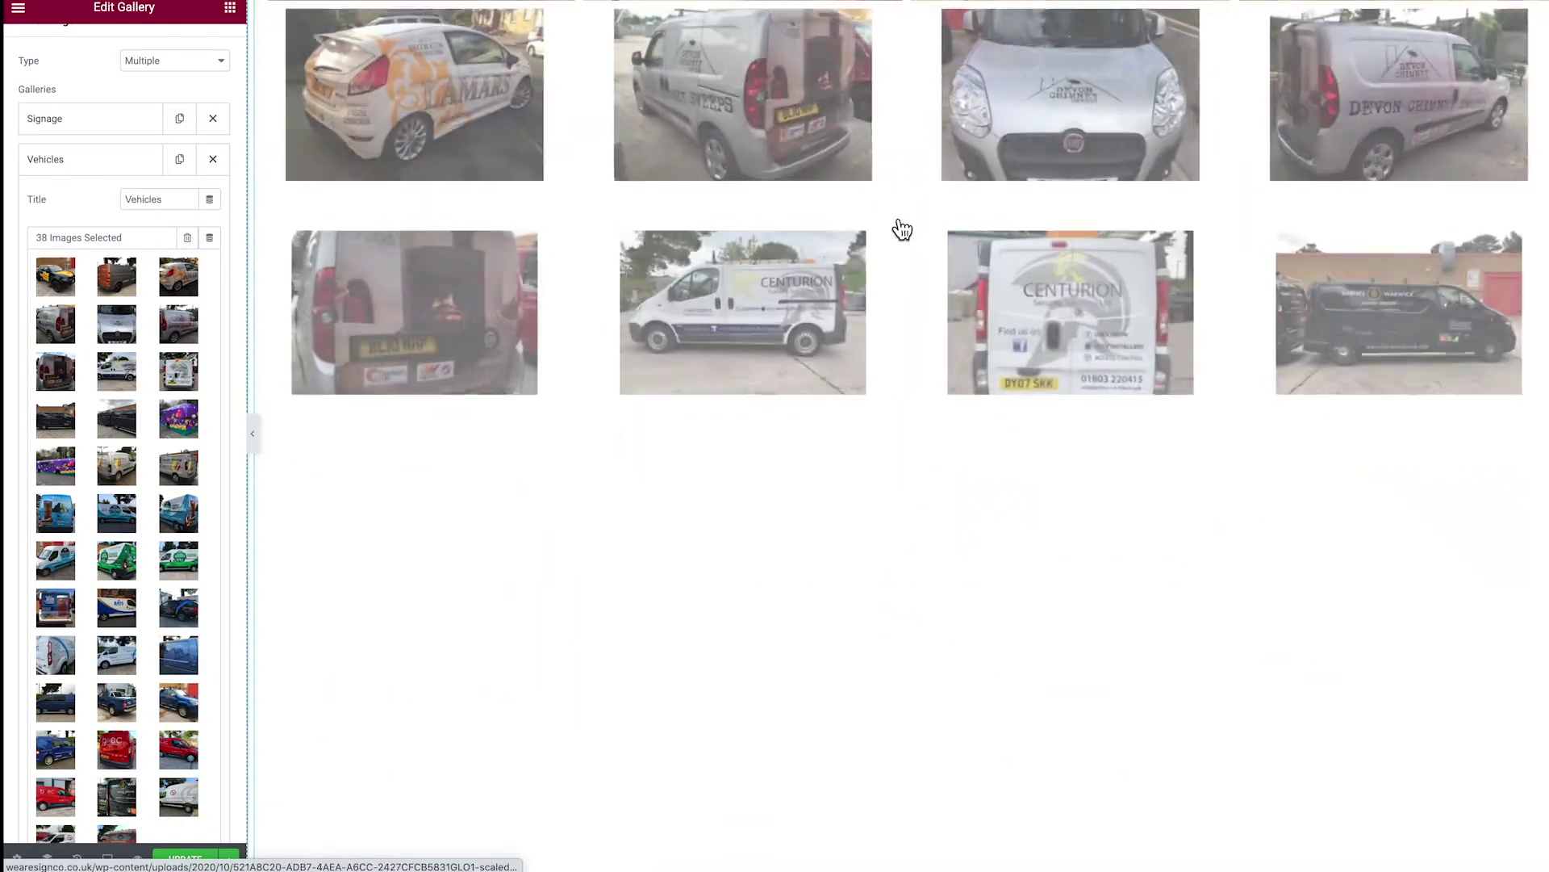
scroll(613, 323, up, 10)
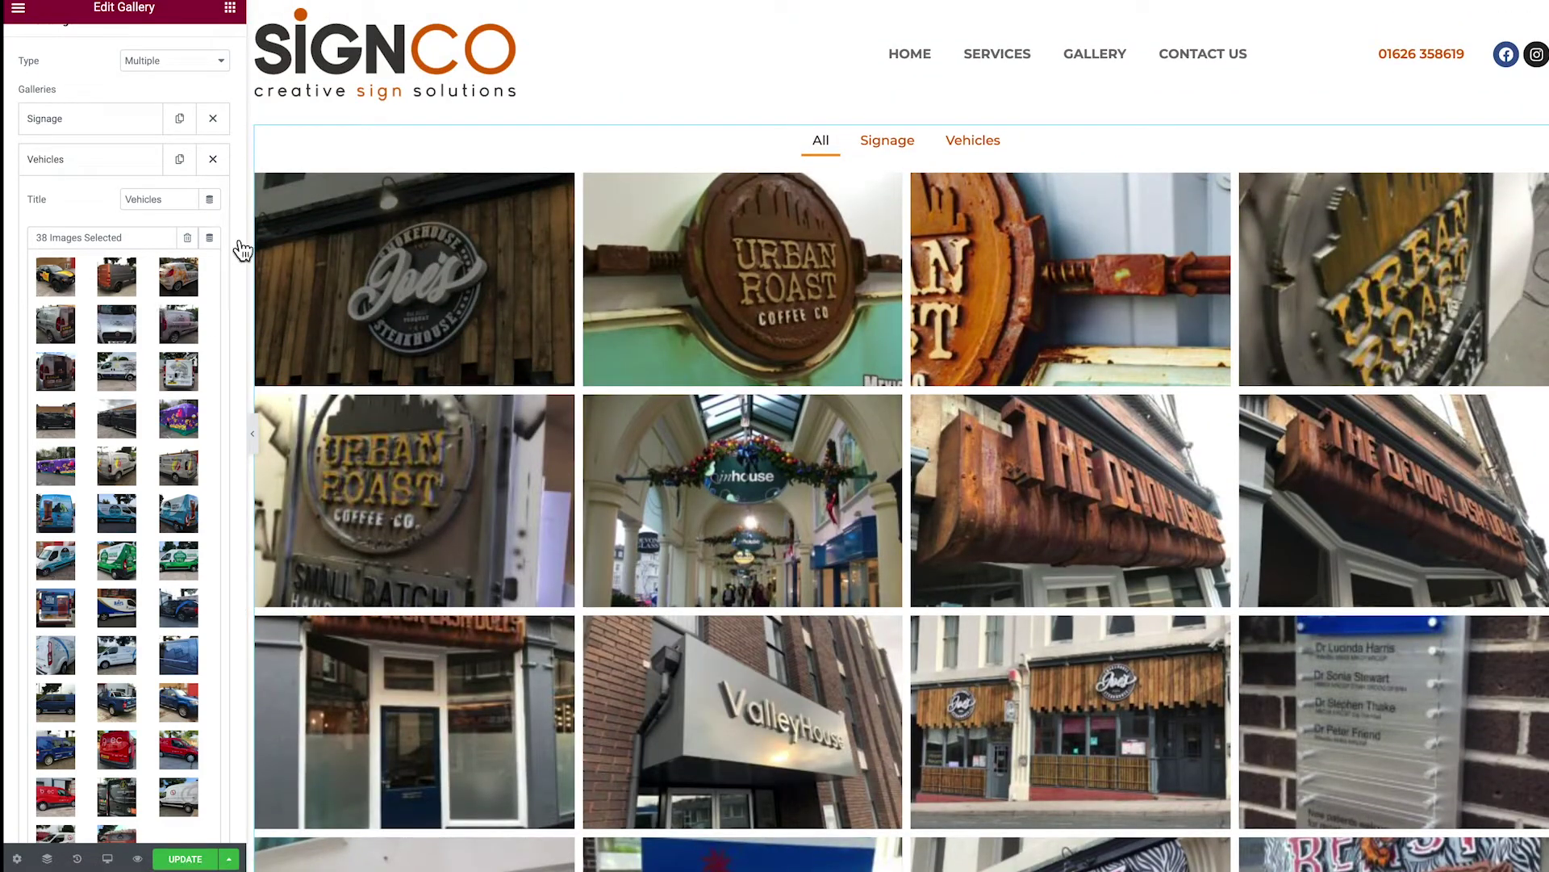
scroll(227, 254, down, 5)
click(125, 333)
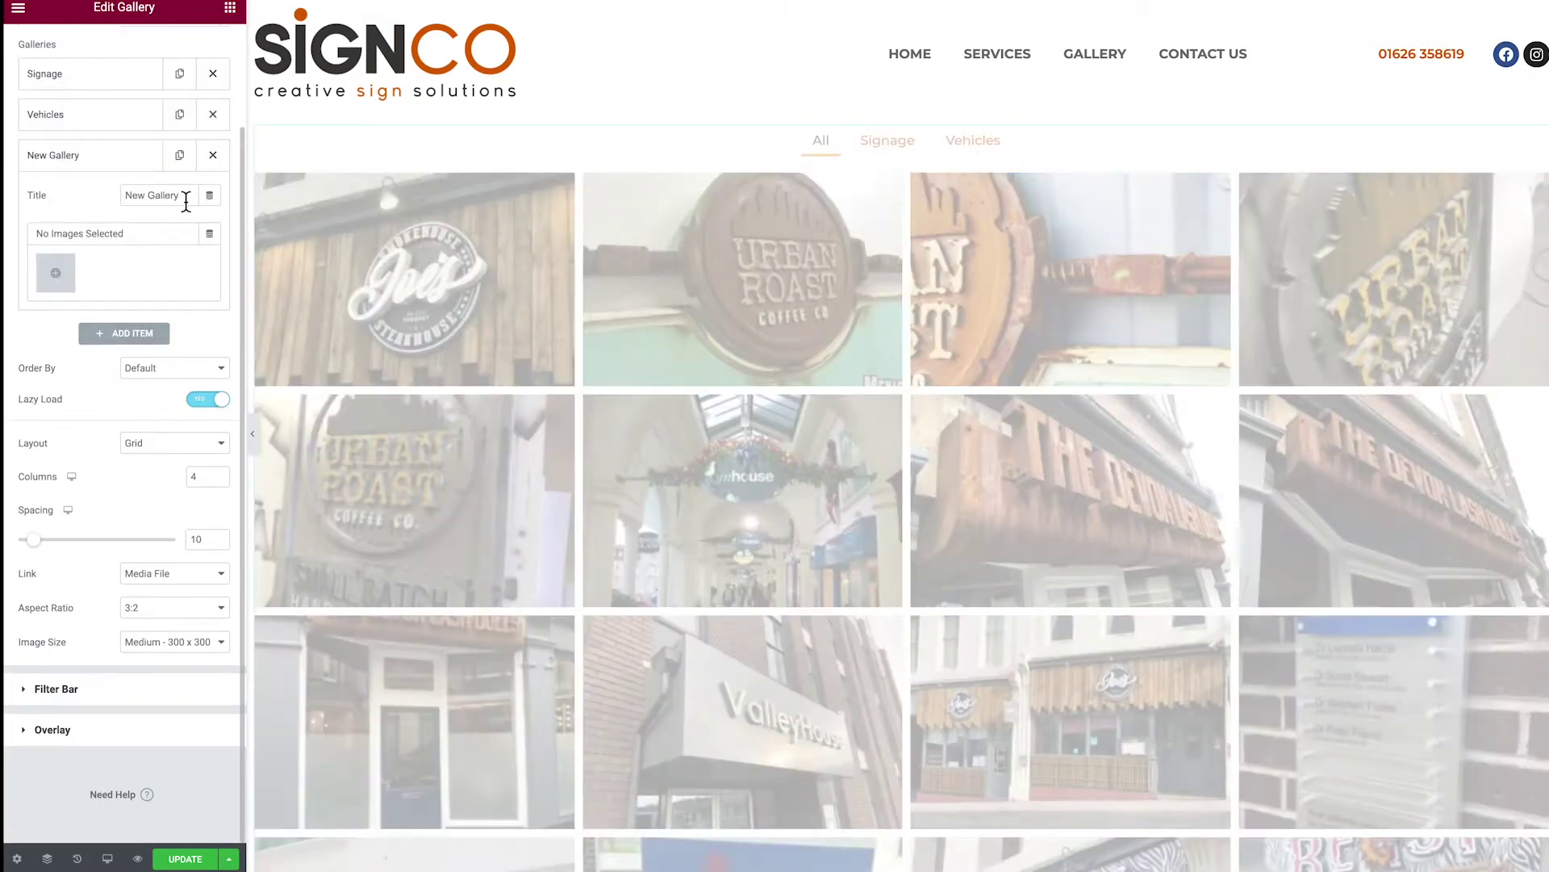
drag(186, 202, 105, 195)
text(Bus)
Step: Title the third gallery item "Print", fill it with the 22 consecutive Media Library images starting at IMG_2083, and insert the gallery
click(54, 279)
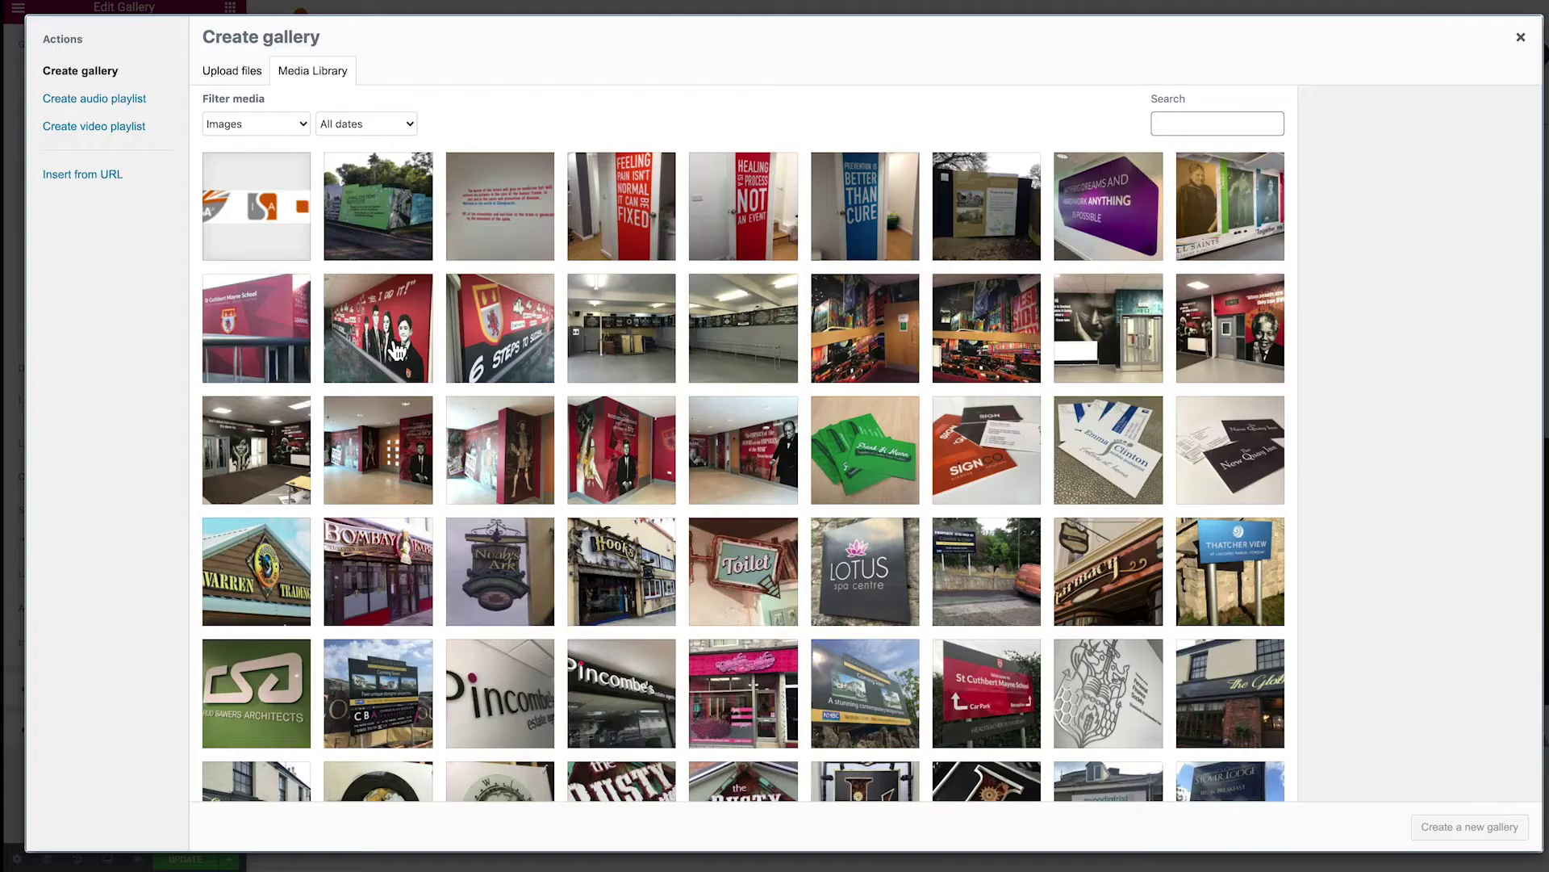
click(396, 218)
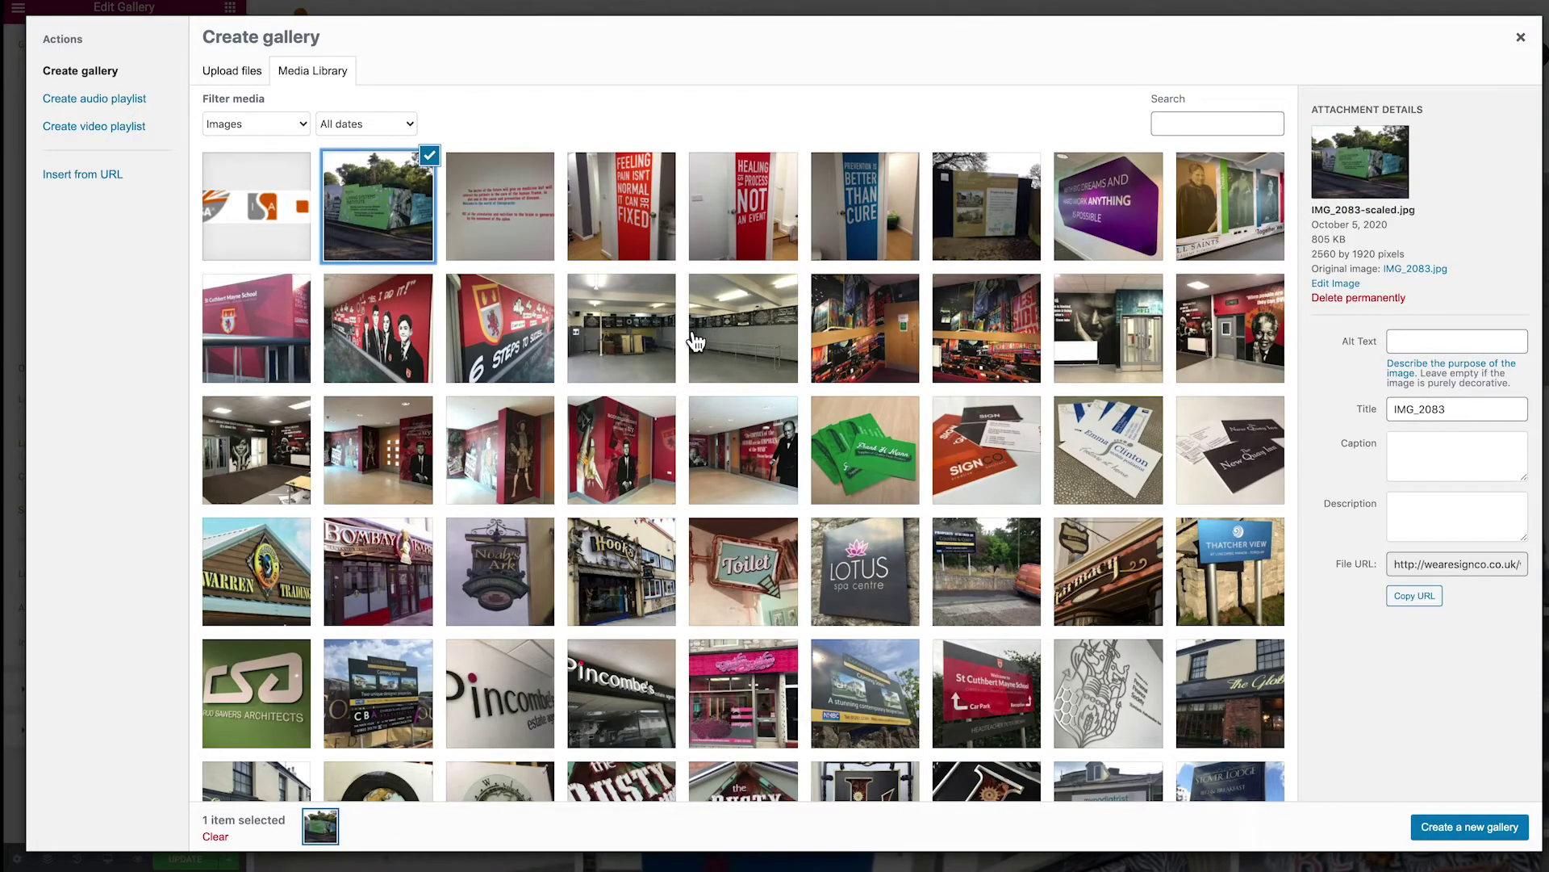
shift+click(771, 461)
click(1477, 831)
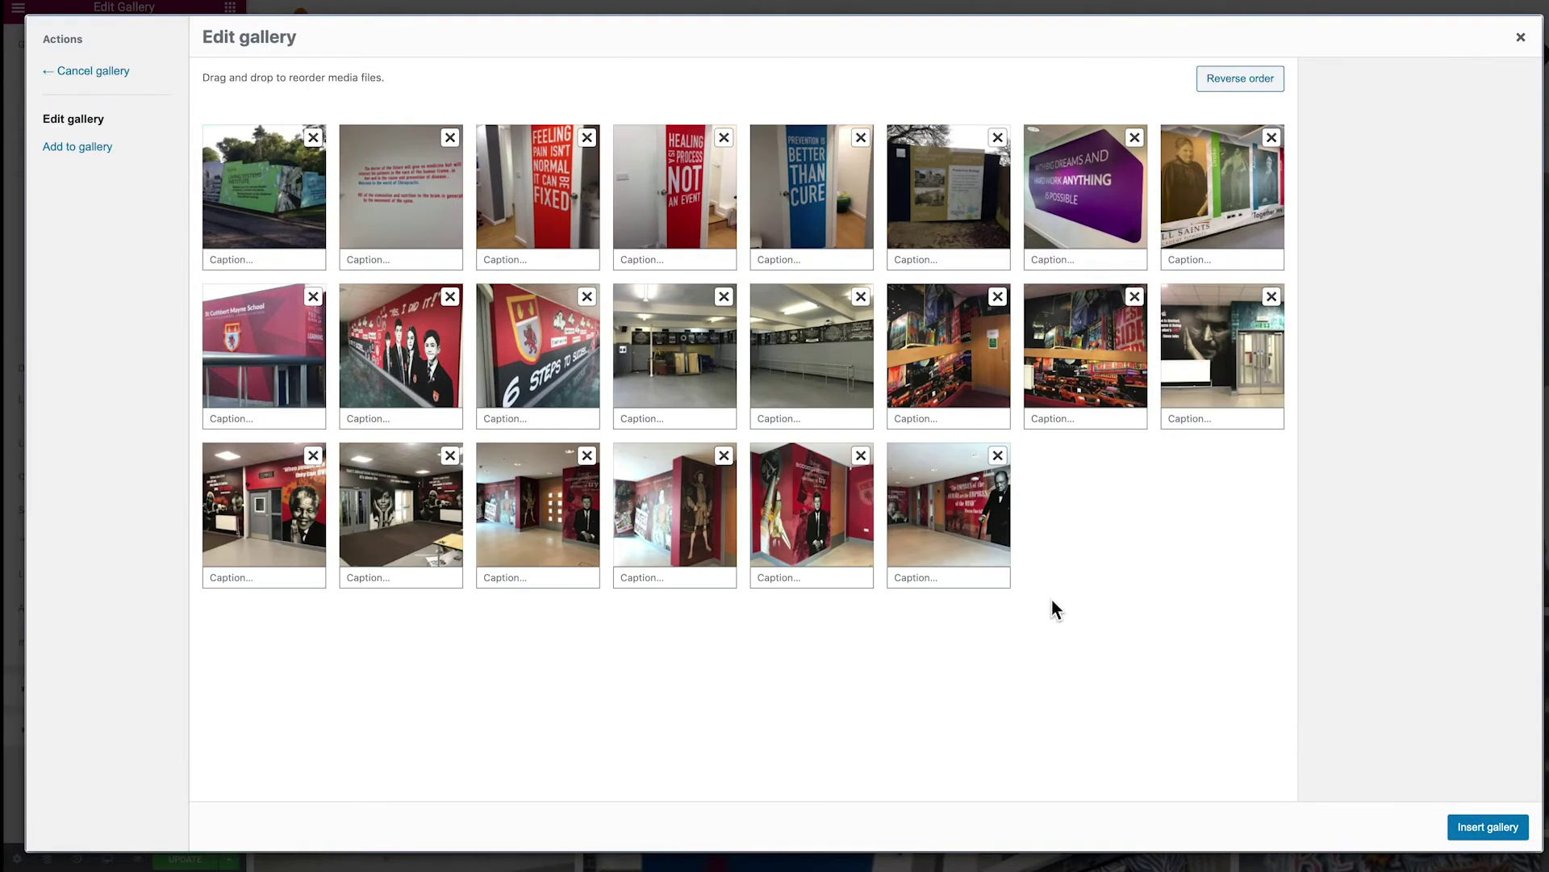
click(1492, 828)
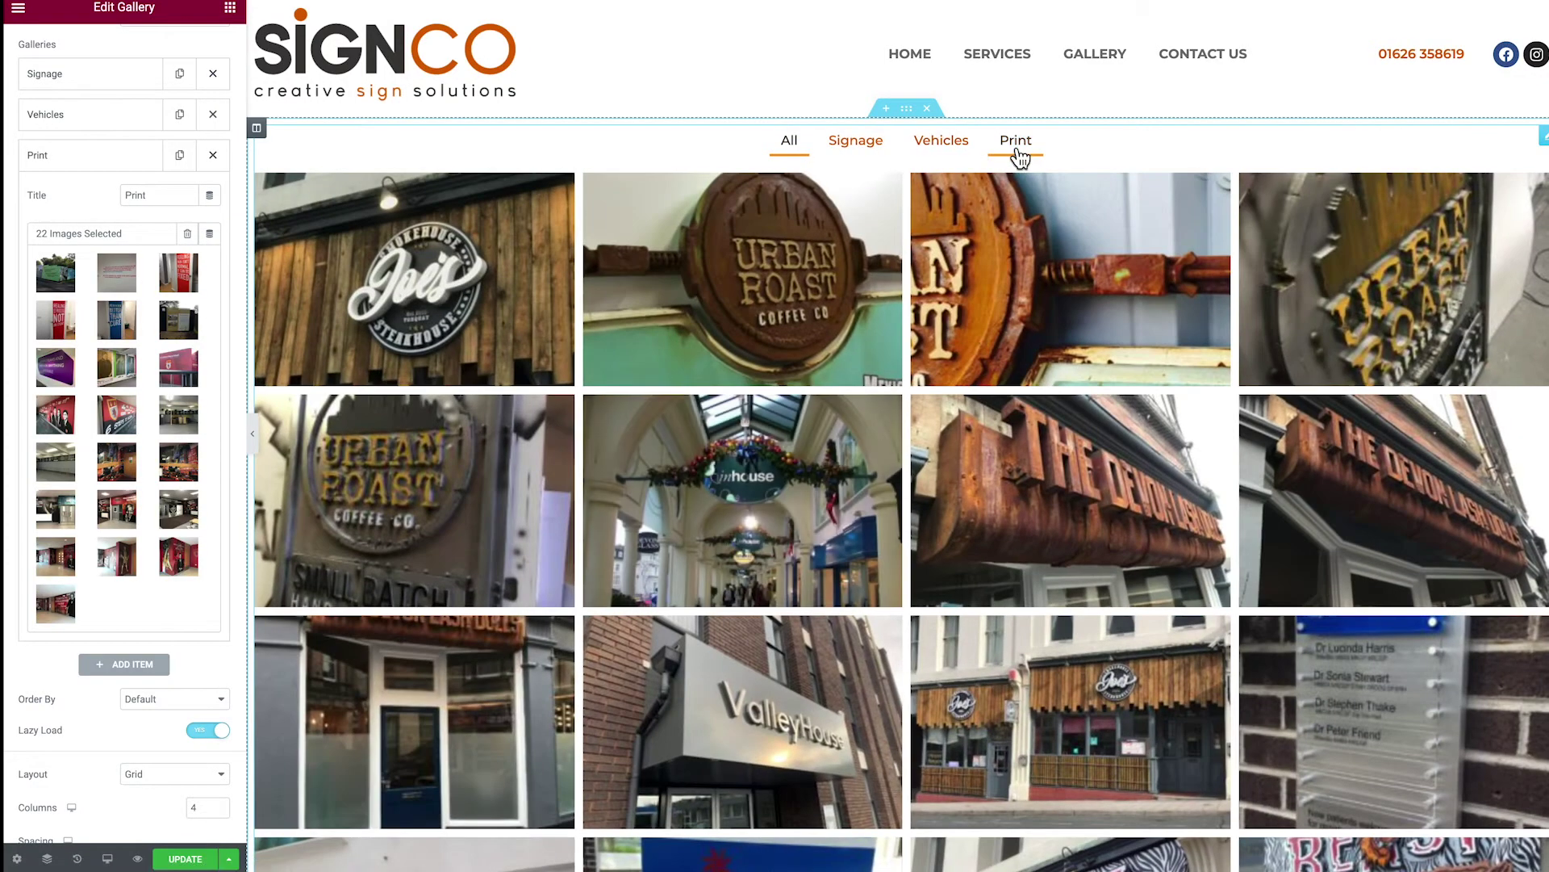
Step: Preview the Vehicles and Print filters on the page and look through all the Print images
click(942, 150)
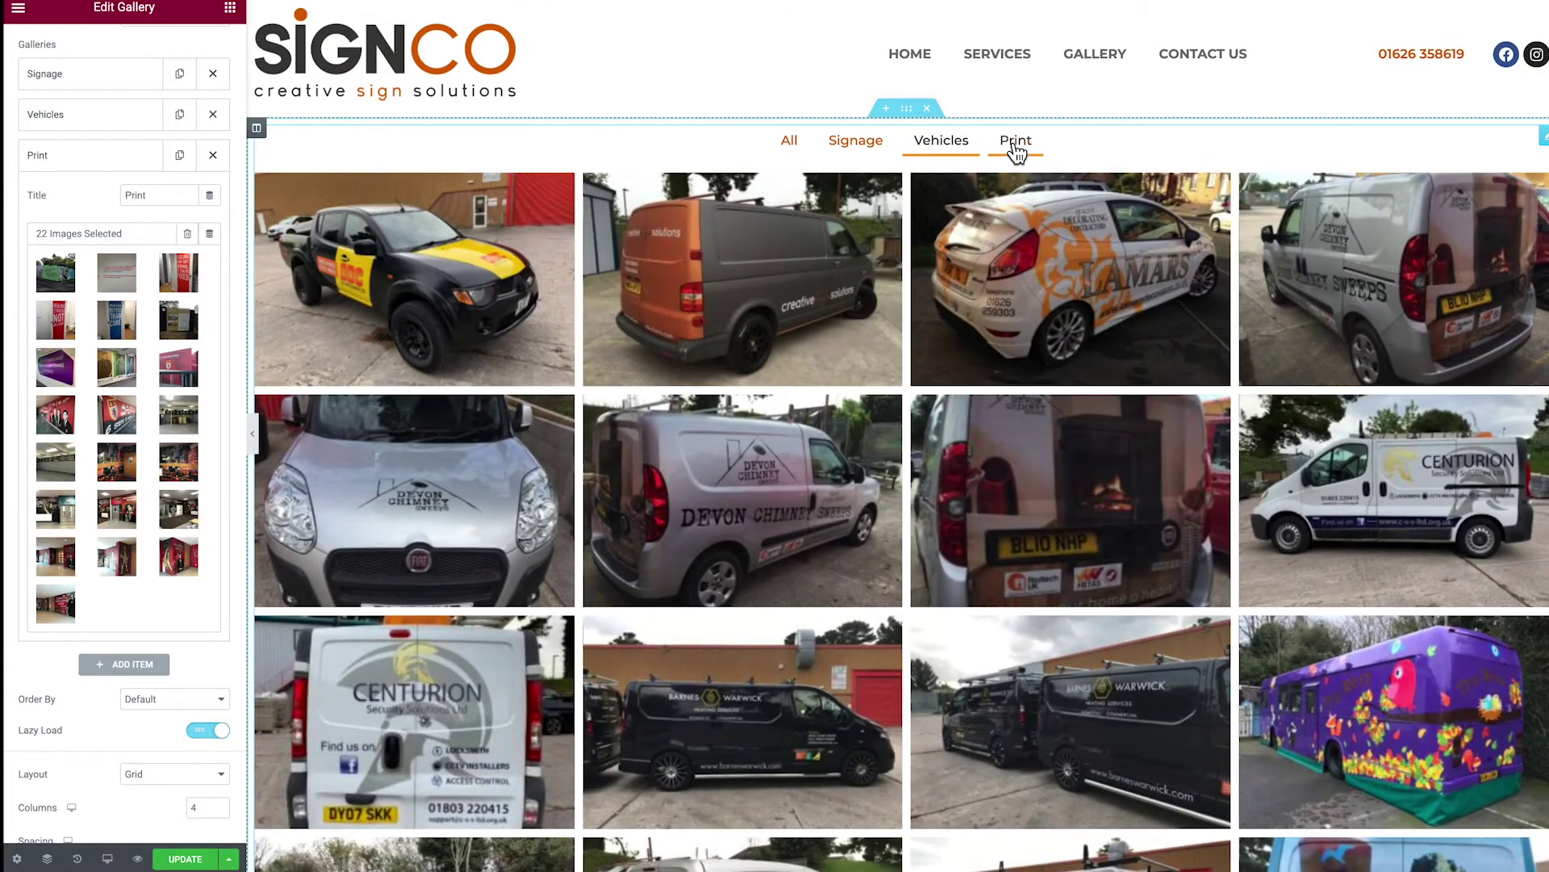
click(1018, 148)
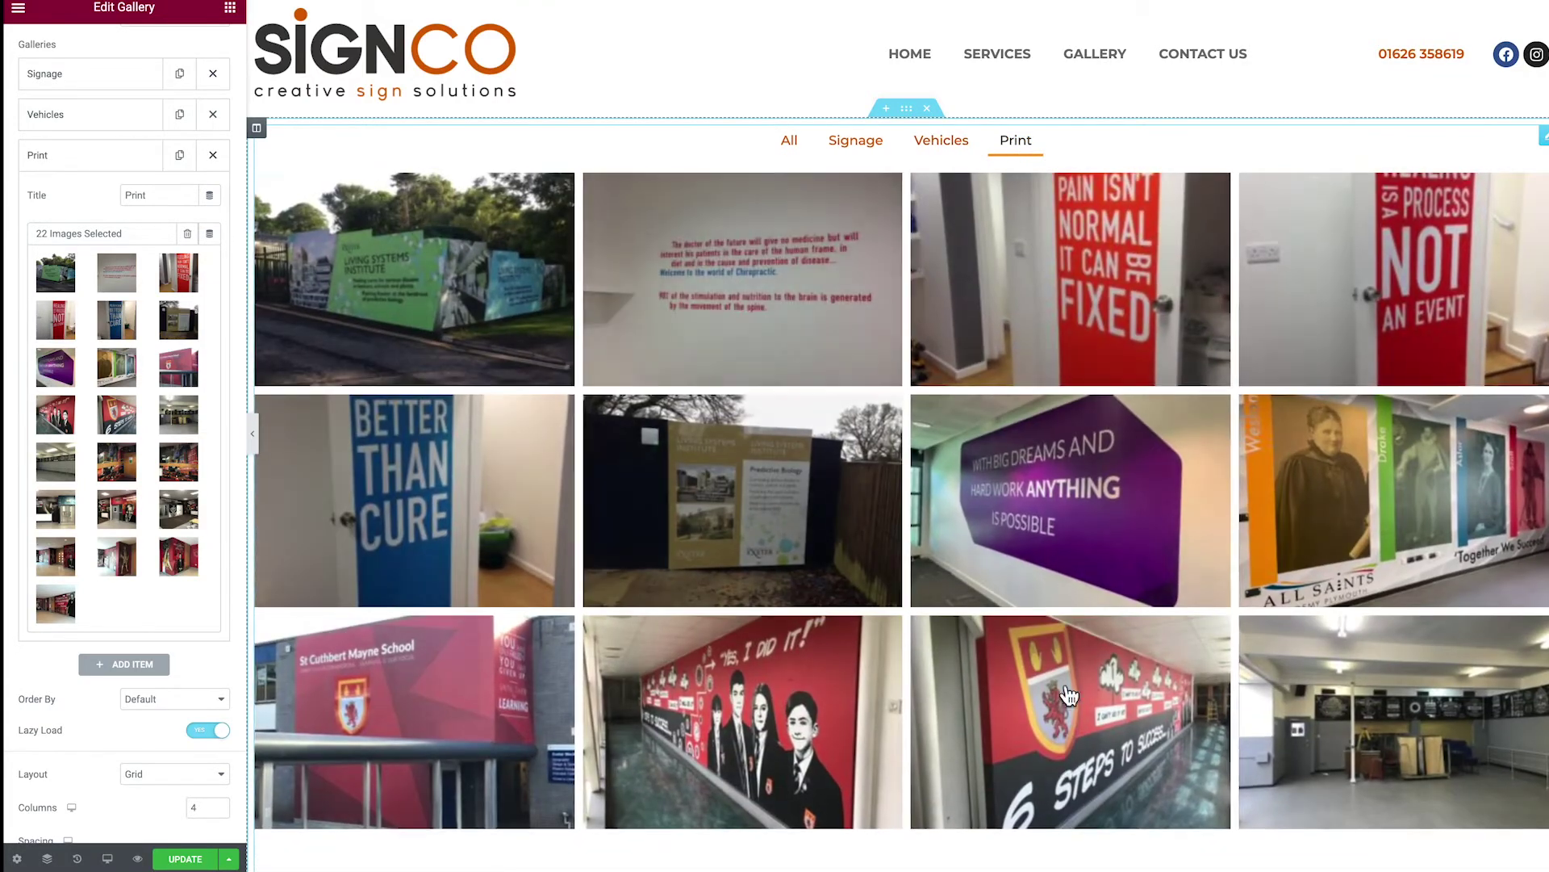
scroll(1090, 665, down, 3)
scroll(927, 311, up, 3)
scroll(926, 314, down, 10)
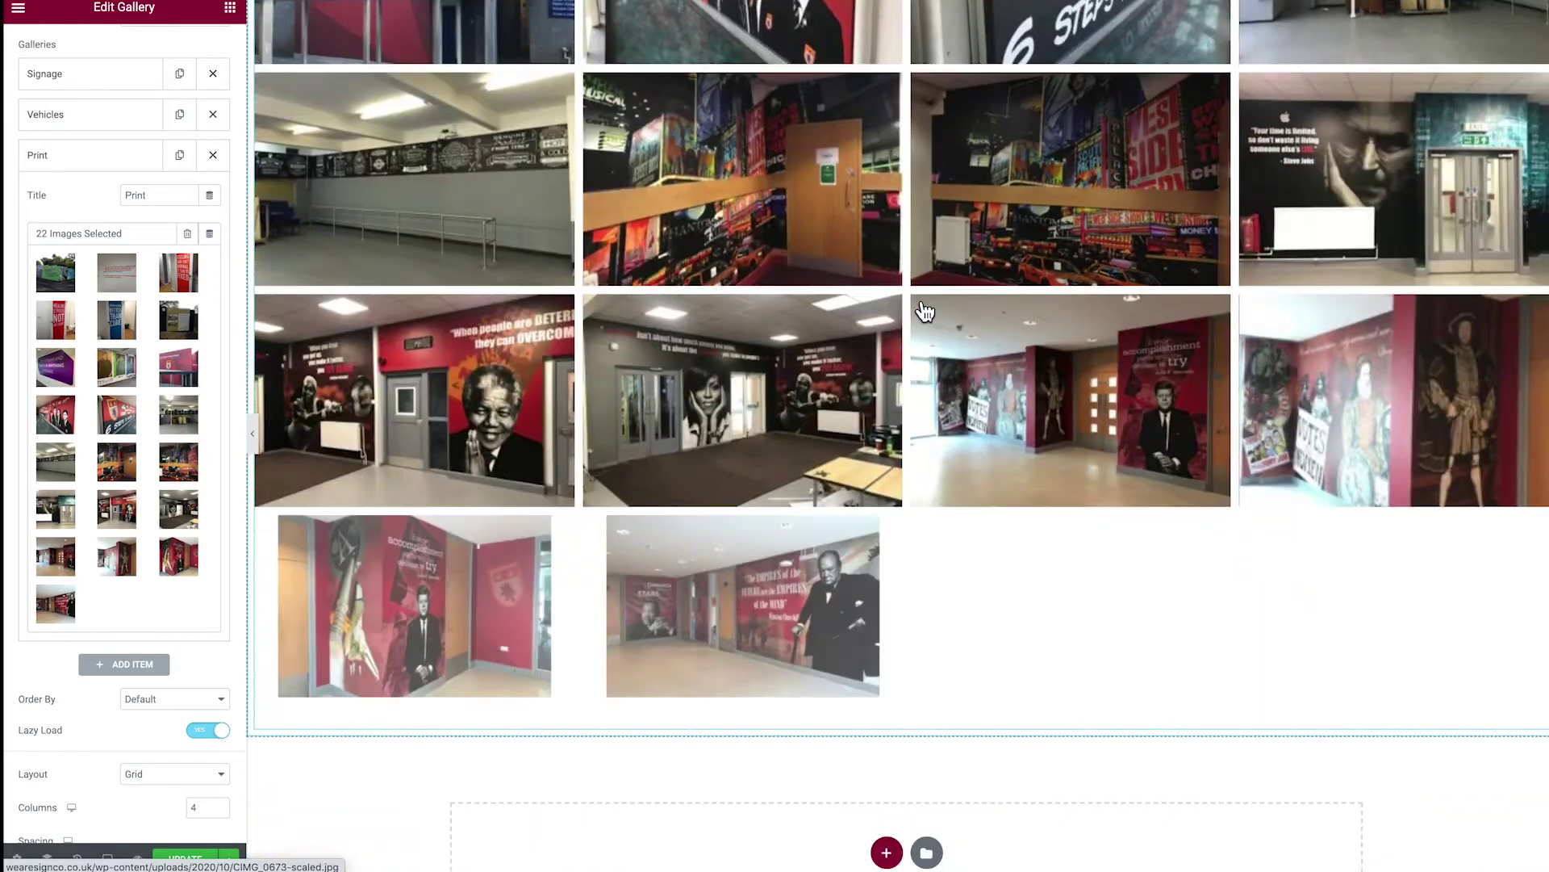
scroll(925, 293, up, 12)
Step: Preview the Signage filter on the page and look through its images down to the last row
click(862, 146)
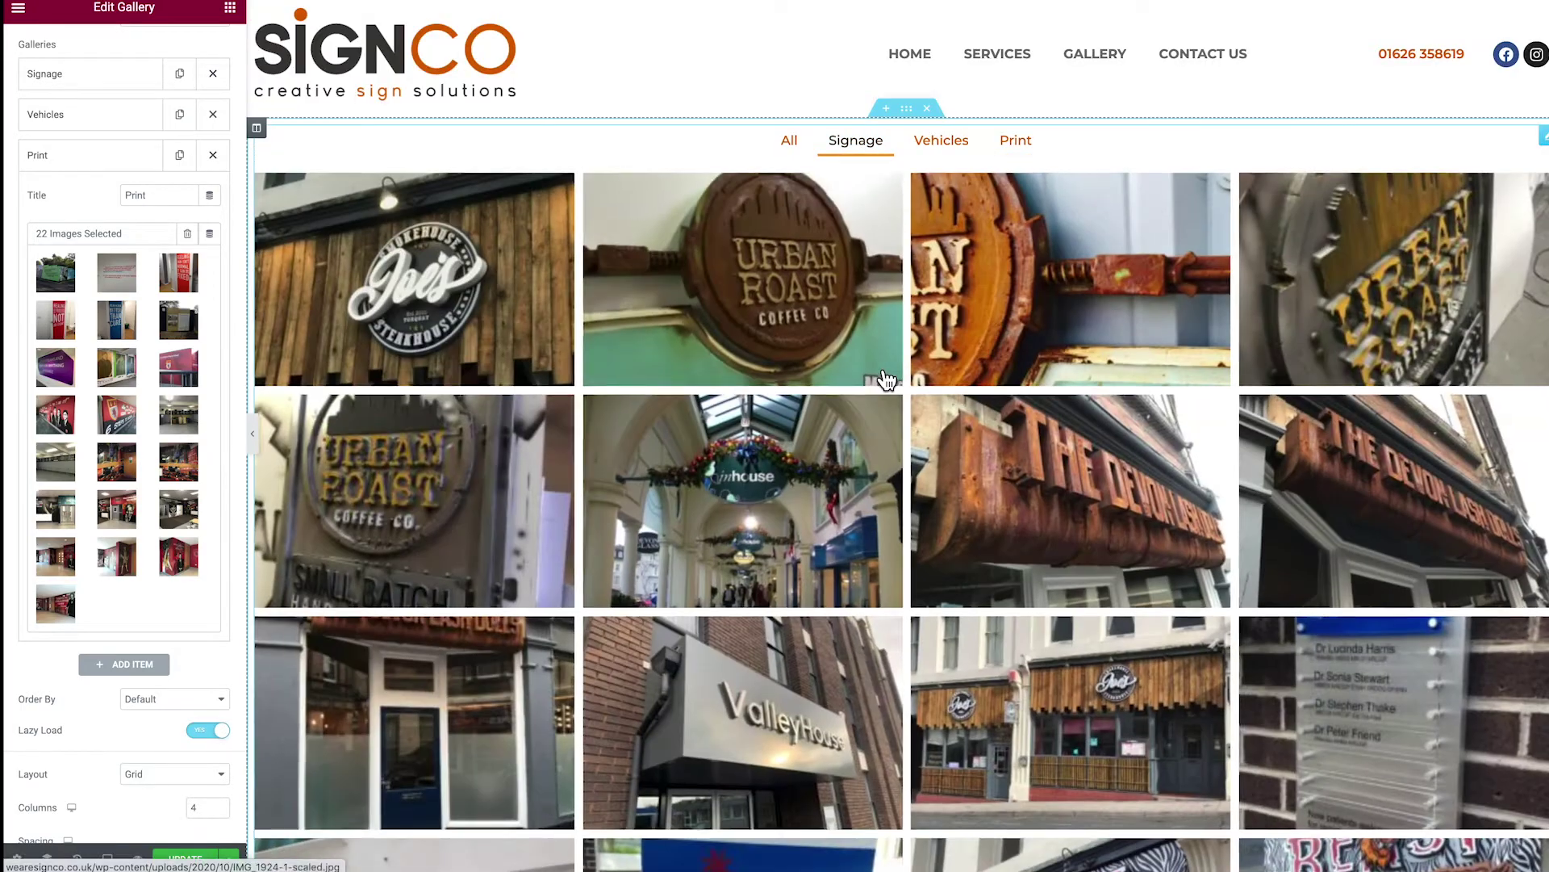
scroll(888, 373, down, 8)
scroll(887, 380, down, 4)
scroll(882, 391, up, 15)
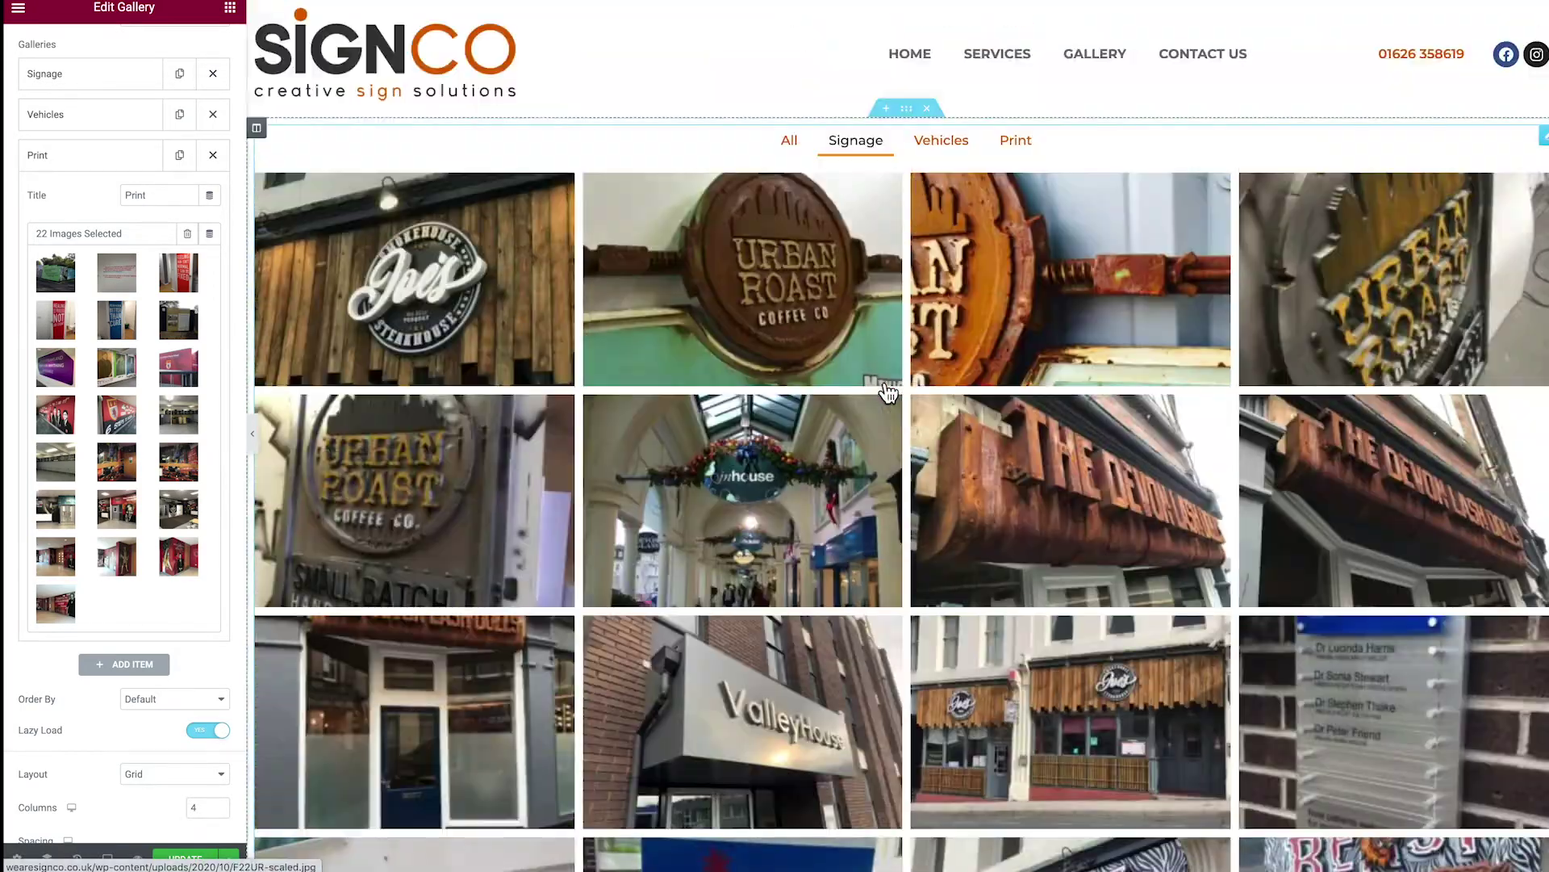
scroll(794, 244, down, 12)
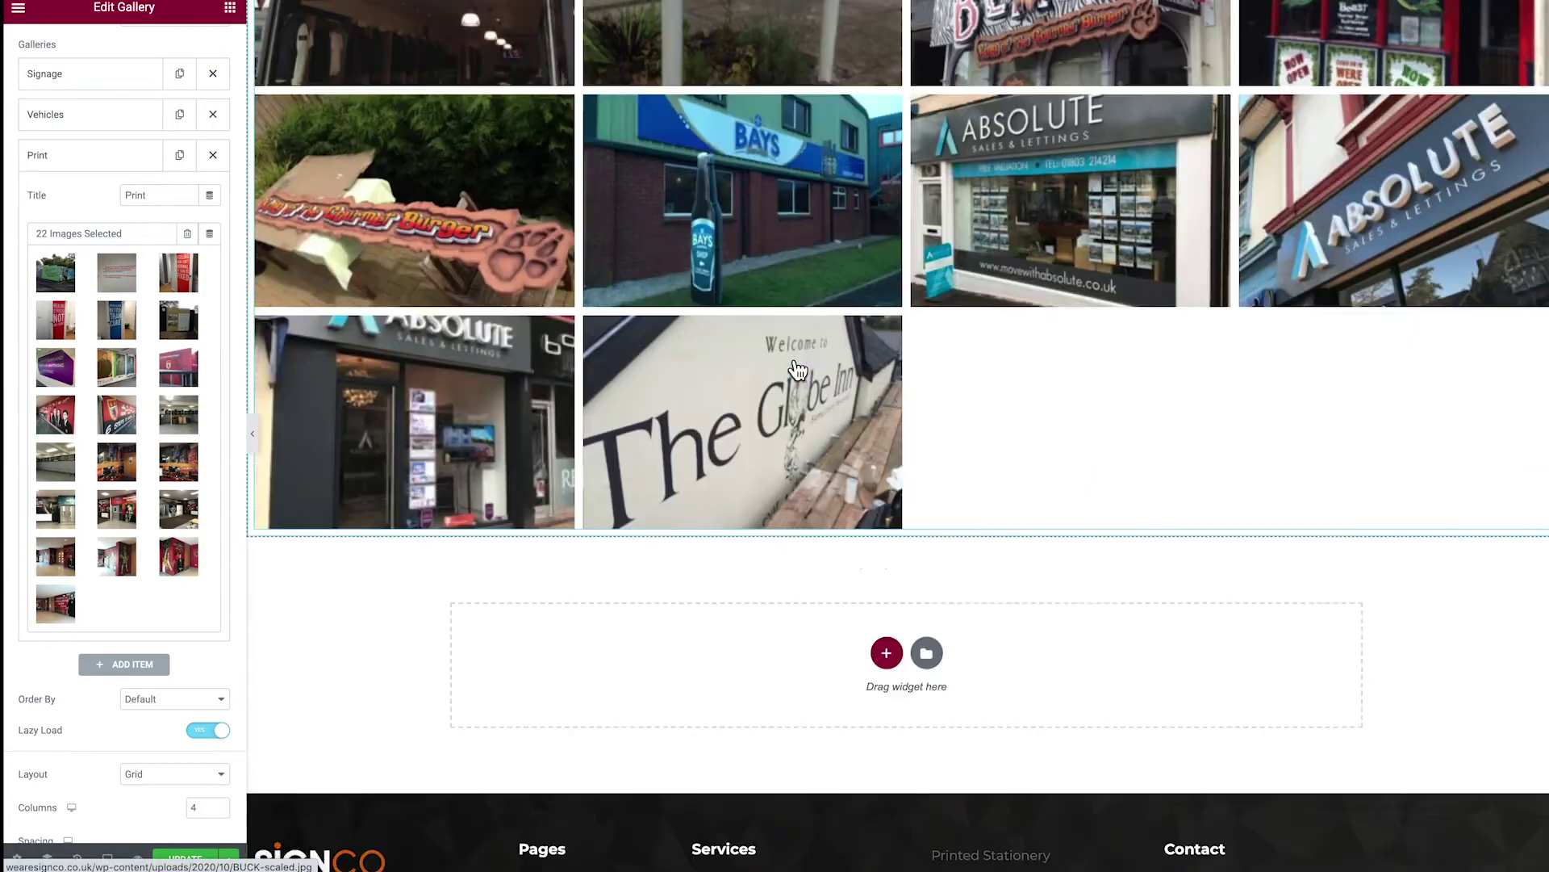
scroll(796, 360, up, 1)
scroll(796, 358, up, 12)
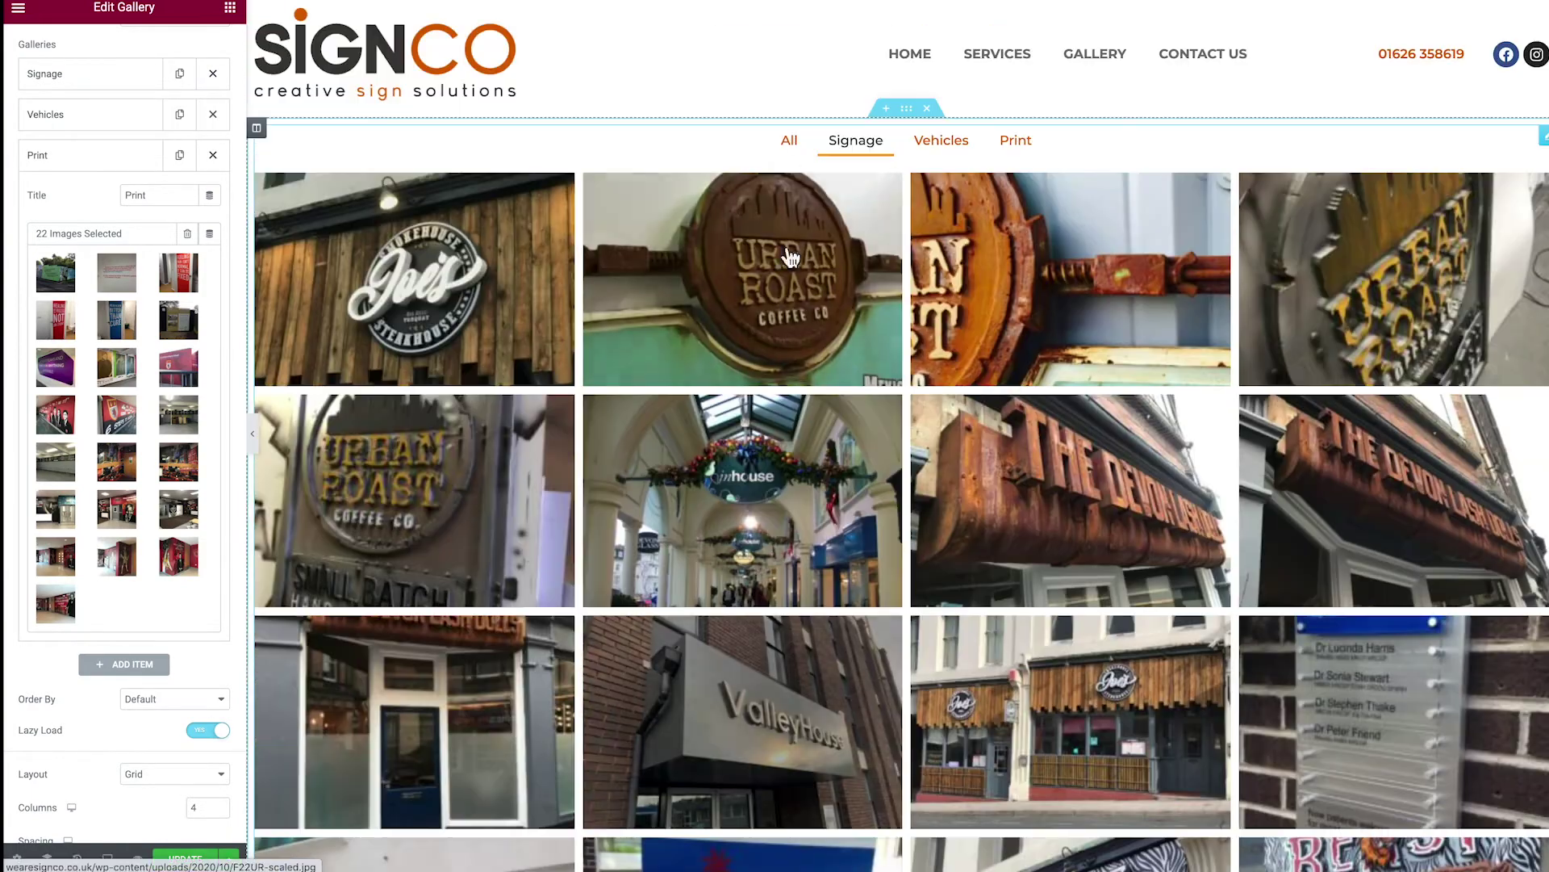
Step: Show all gallery images and review how the Signage, Vehicles and Print images follow one another
click(790, 143)
scroll(796, 282, down, 12)
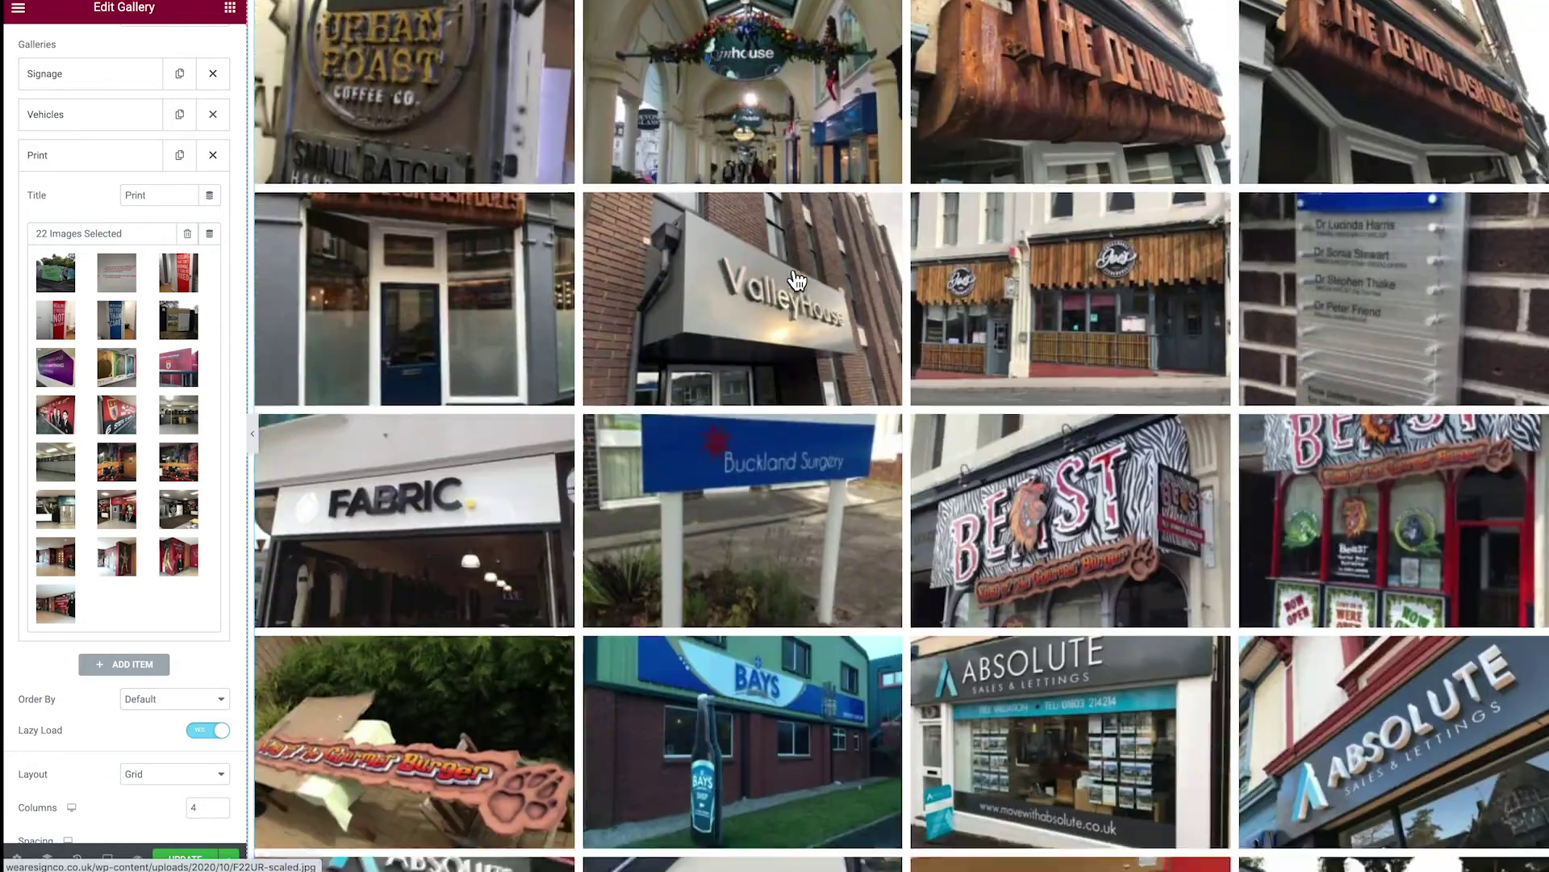
scroll(797, 280, down, 15)
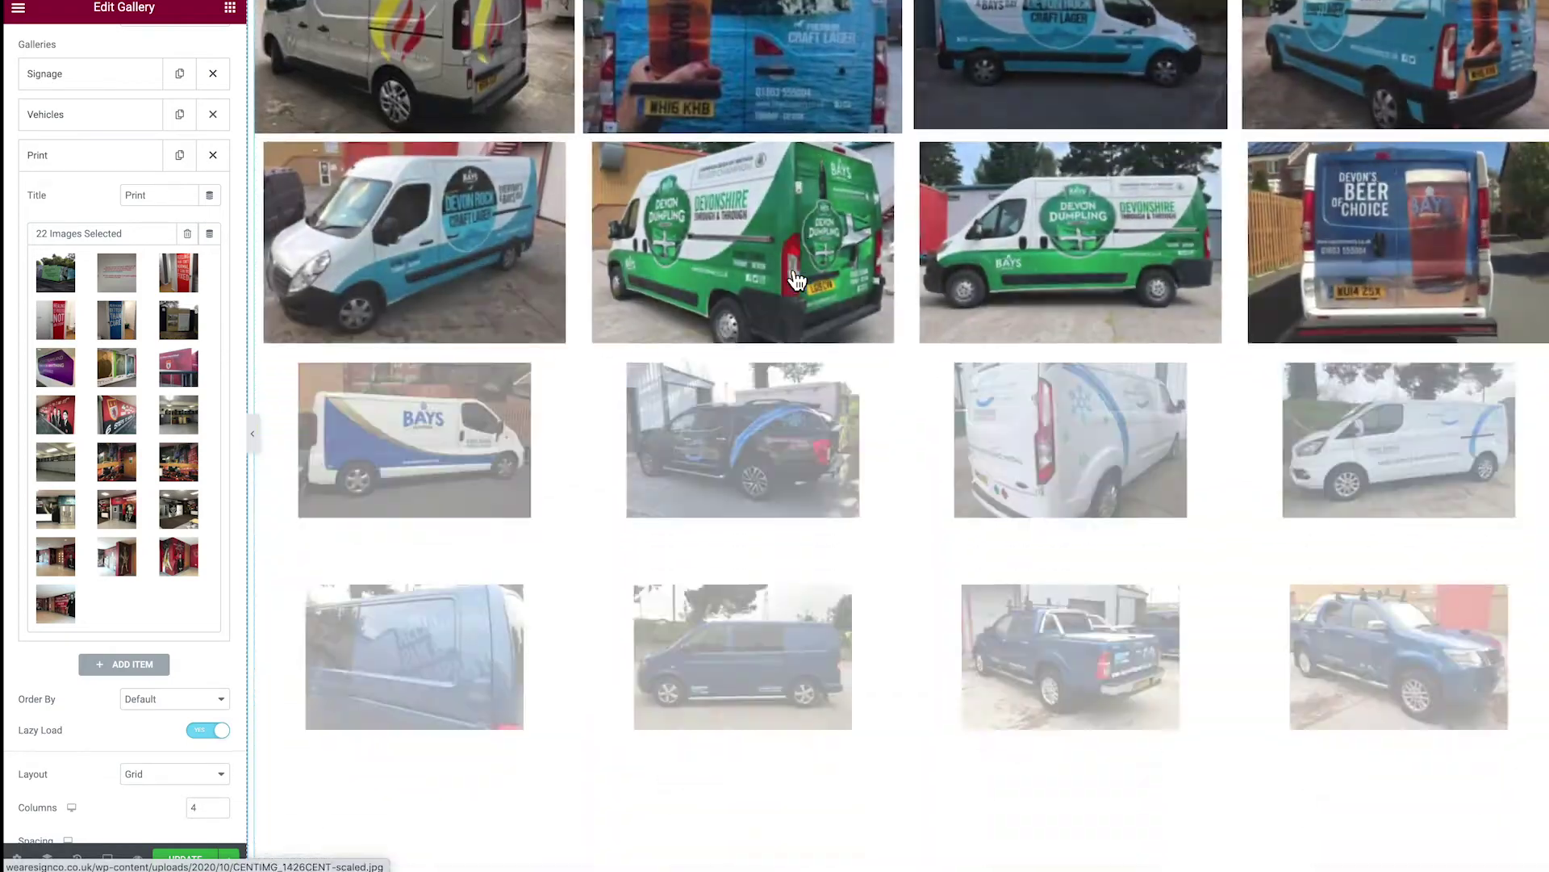
scroll(797, 280, down, 3)
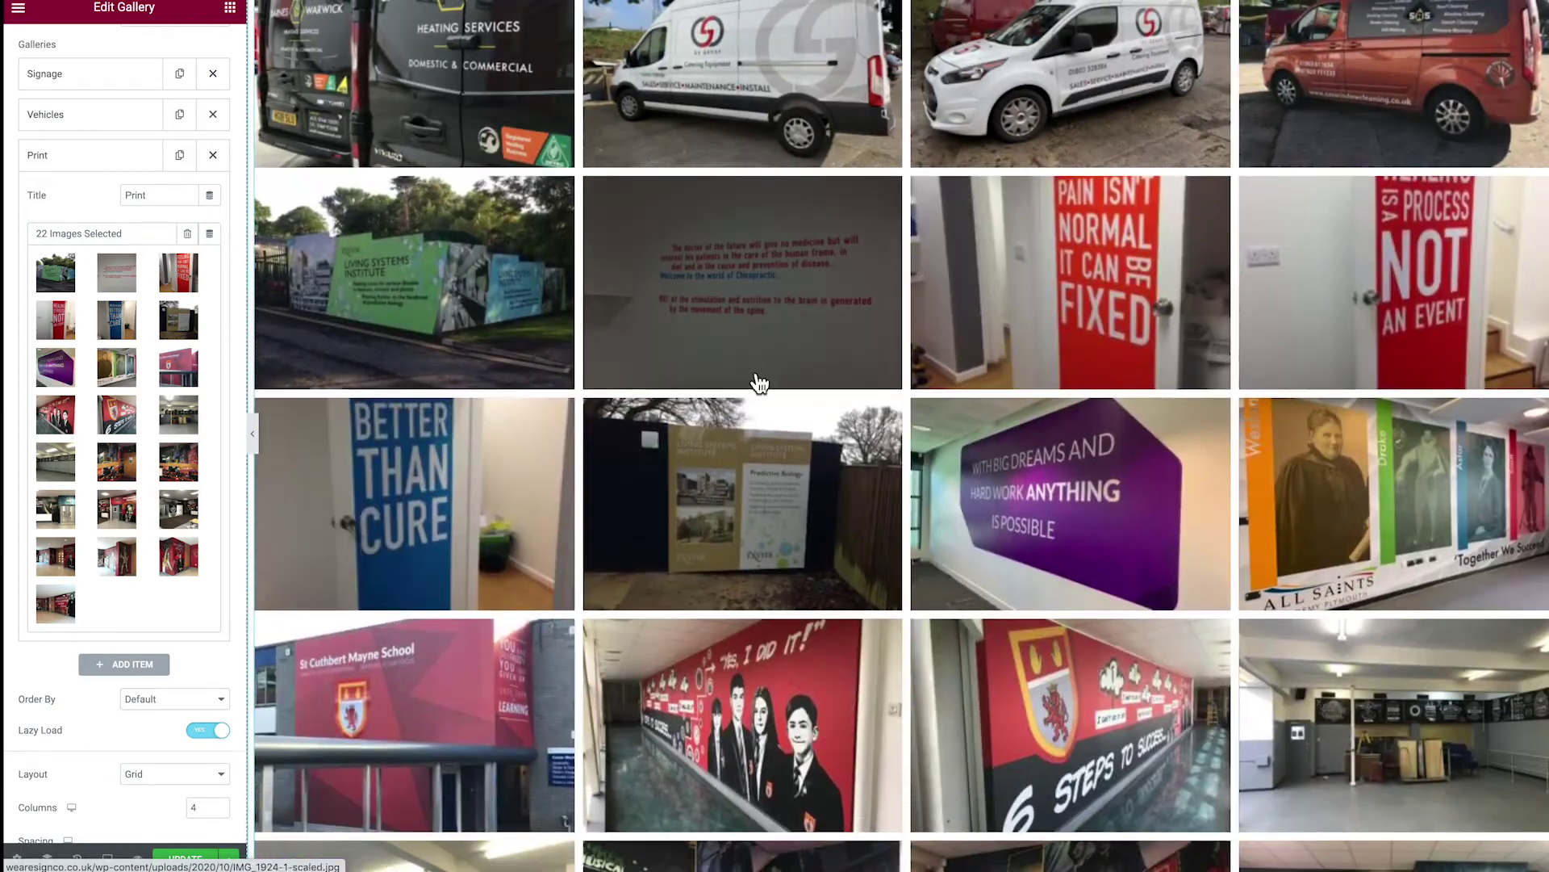
scroll(721, 406, up, 4)
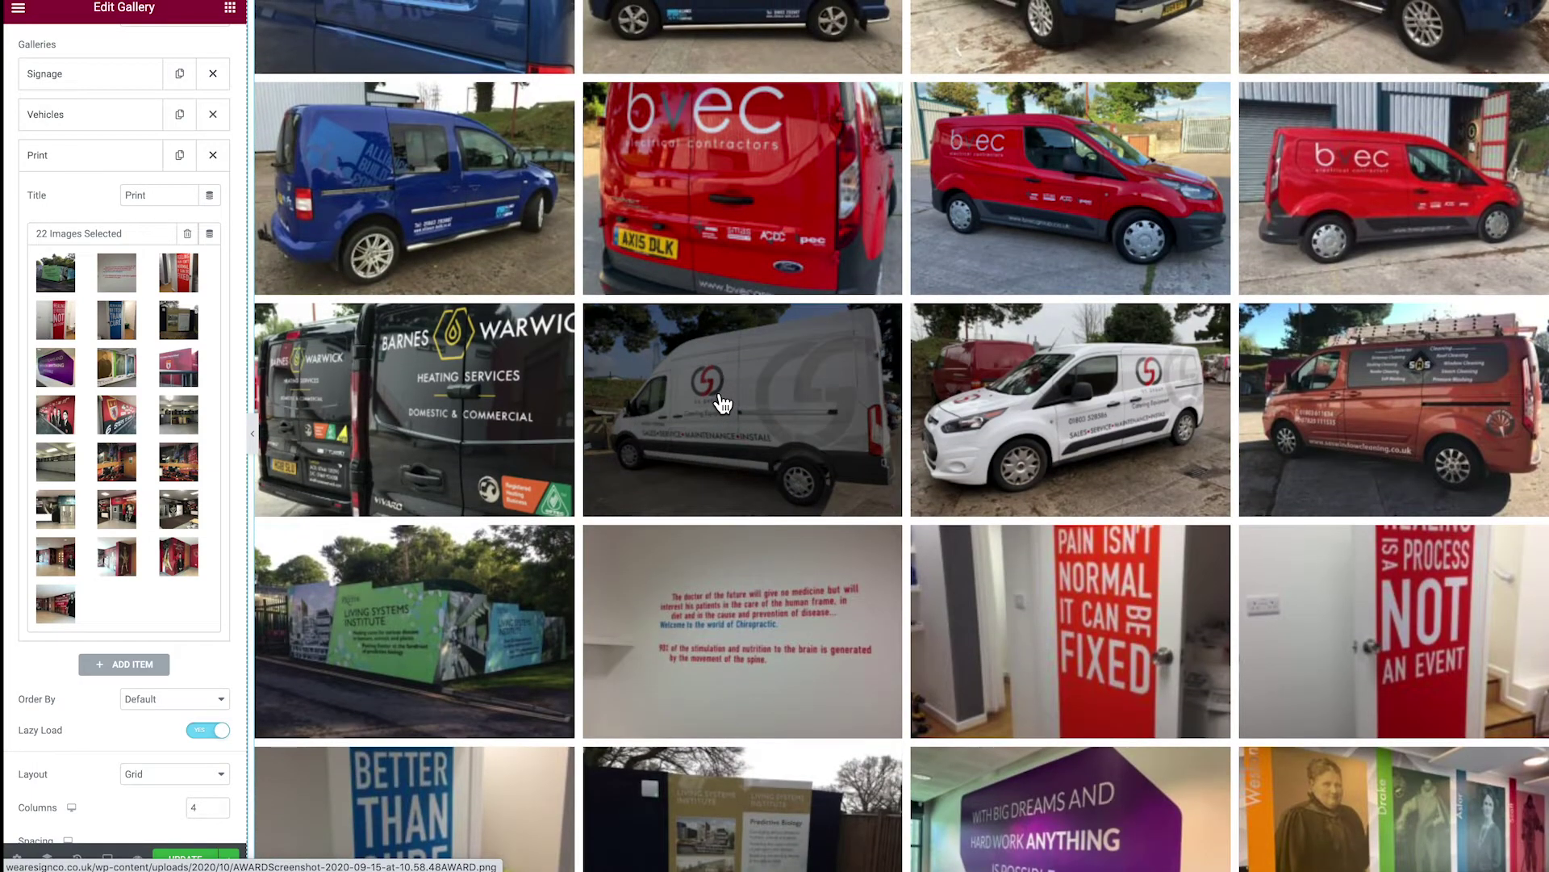
scroll(722, 403, up, 2)
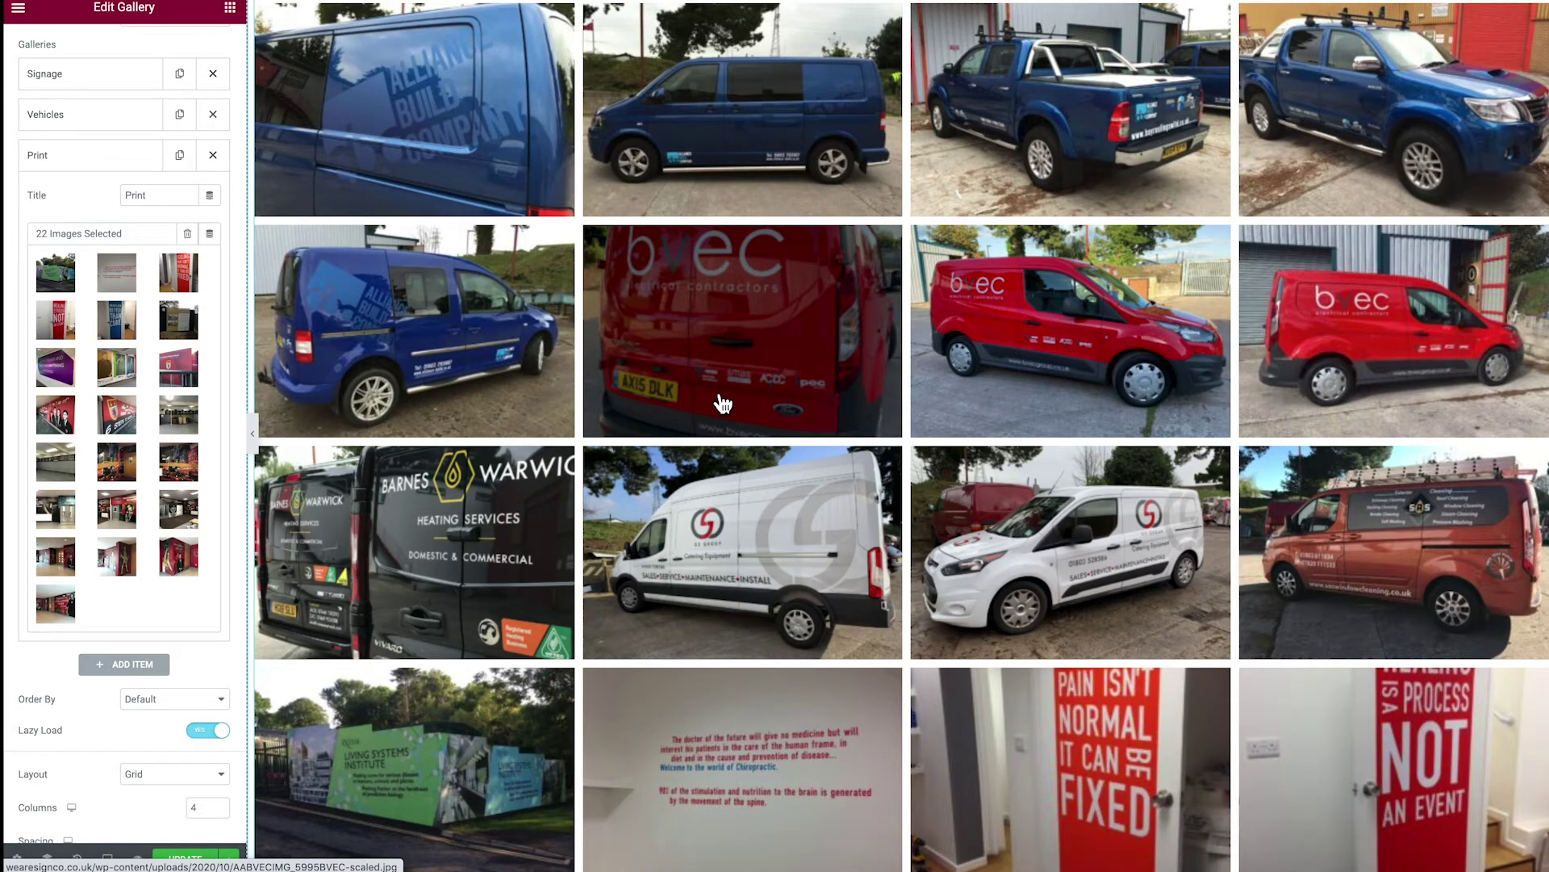
scroll(722, 404, up, 7)
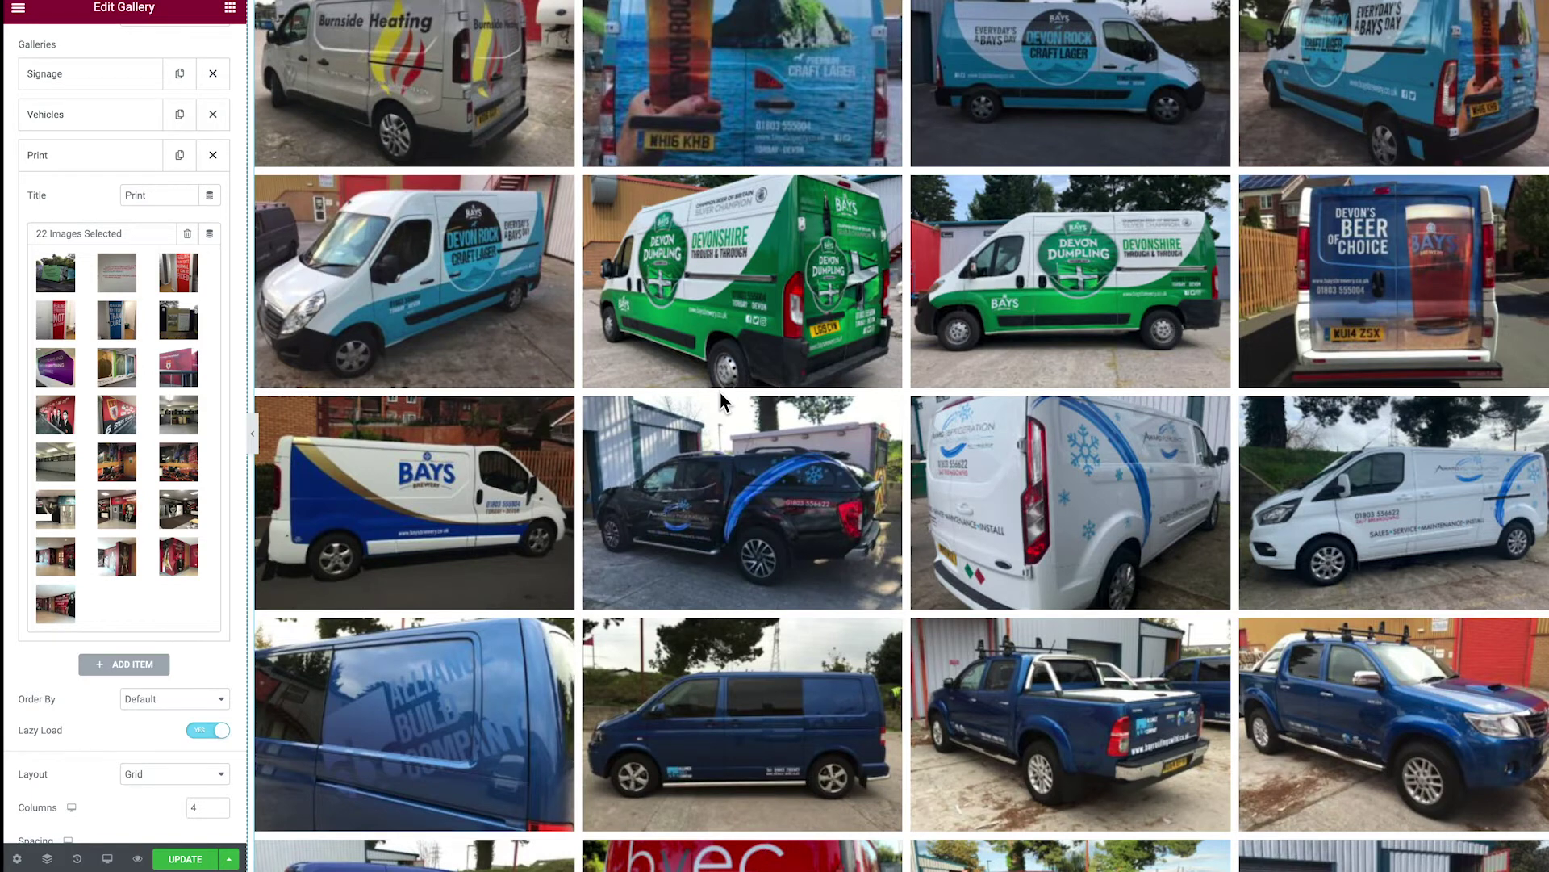
scroll(720, 392, up, 4)
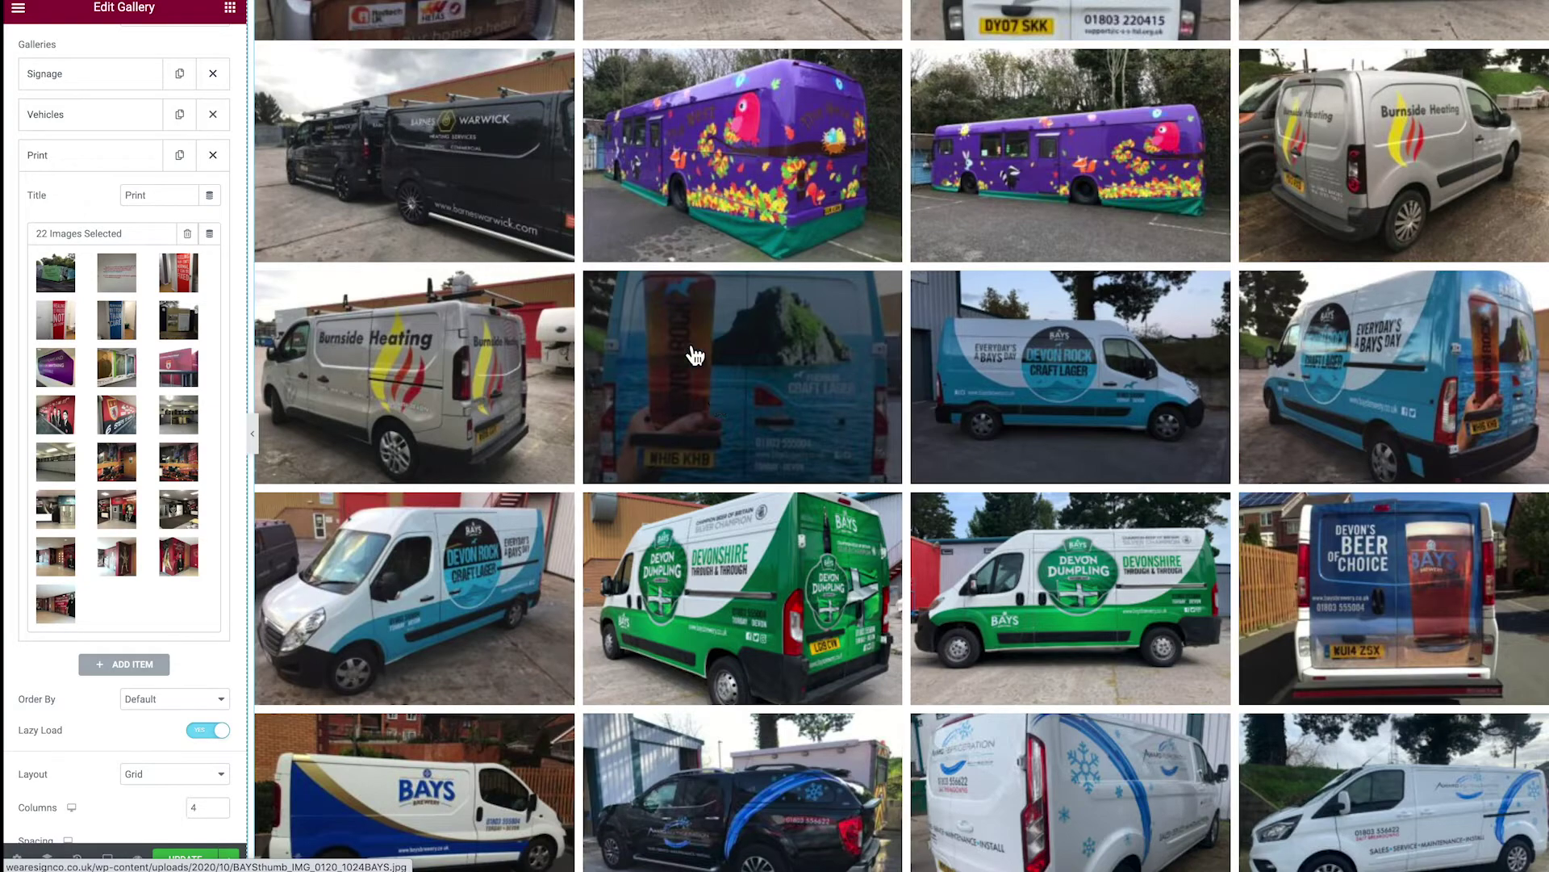
scroll(552, 389, up, 10)
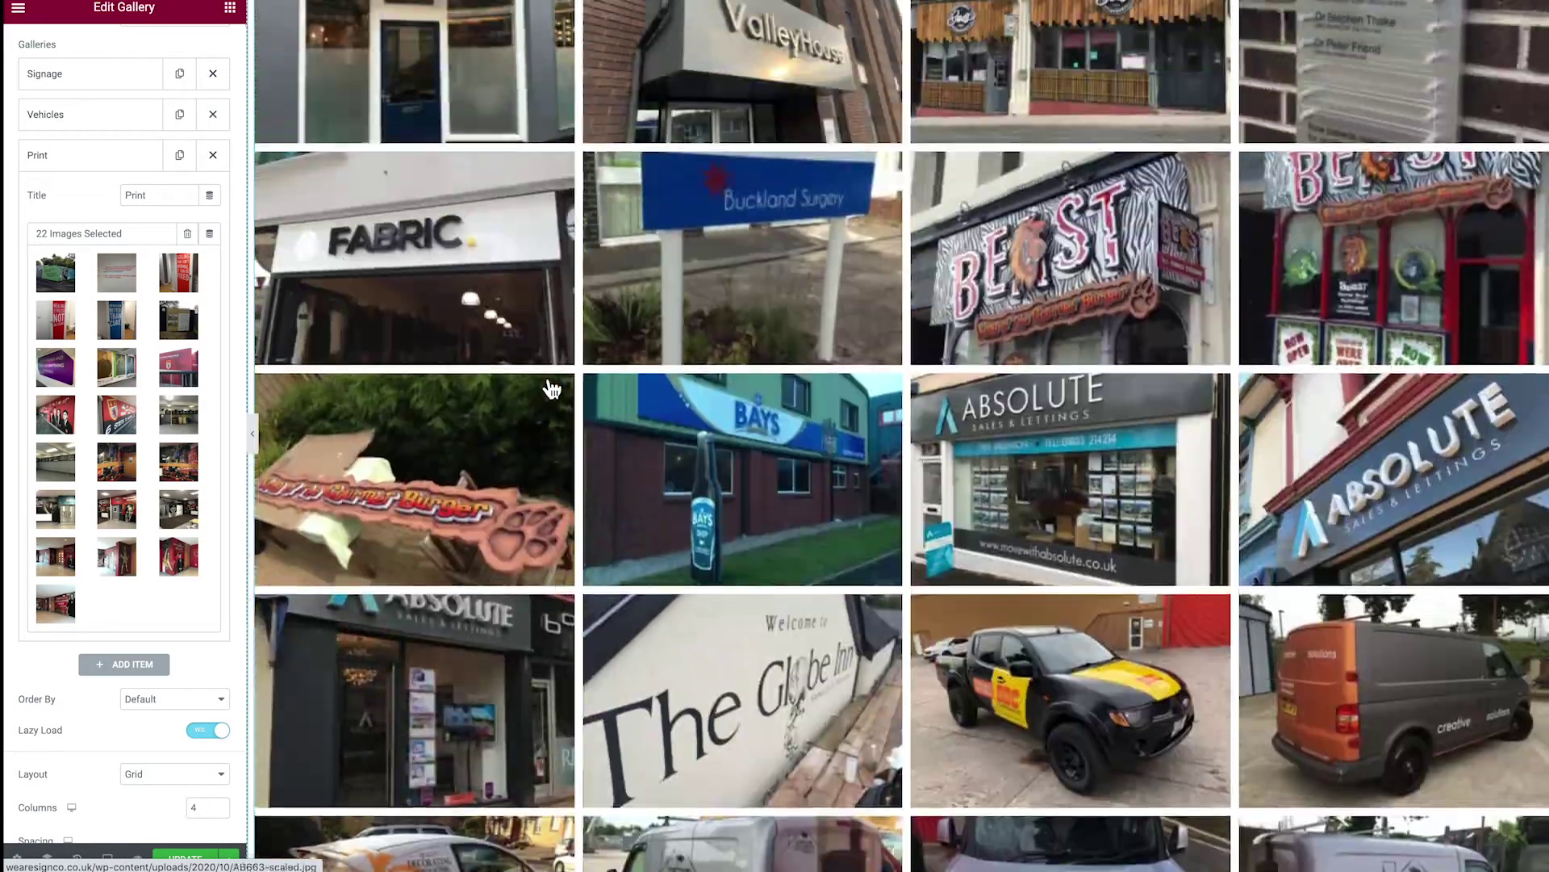
scroll(552, 389, up, 1)
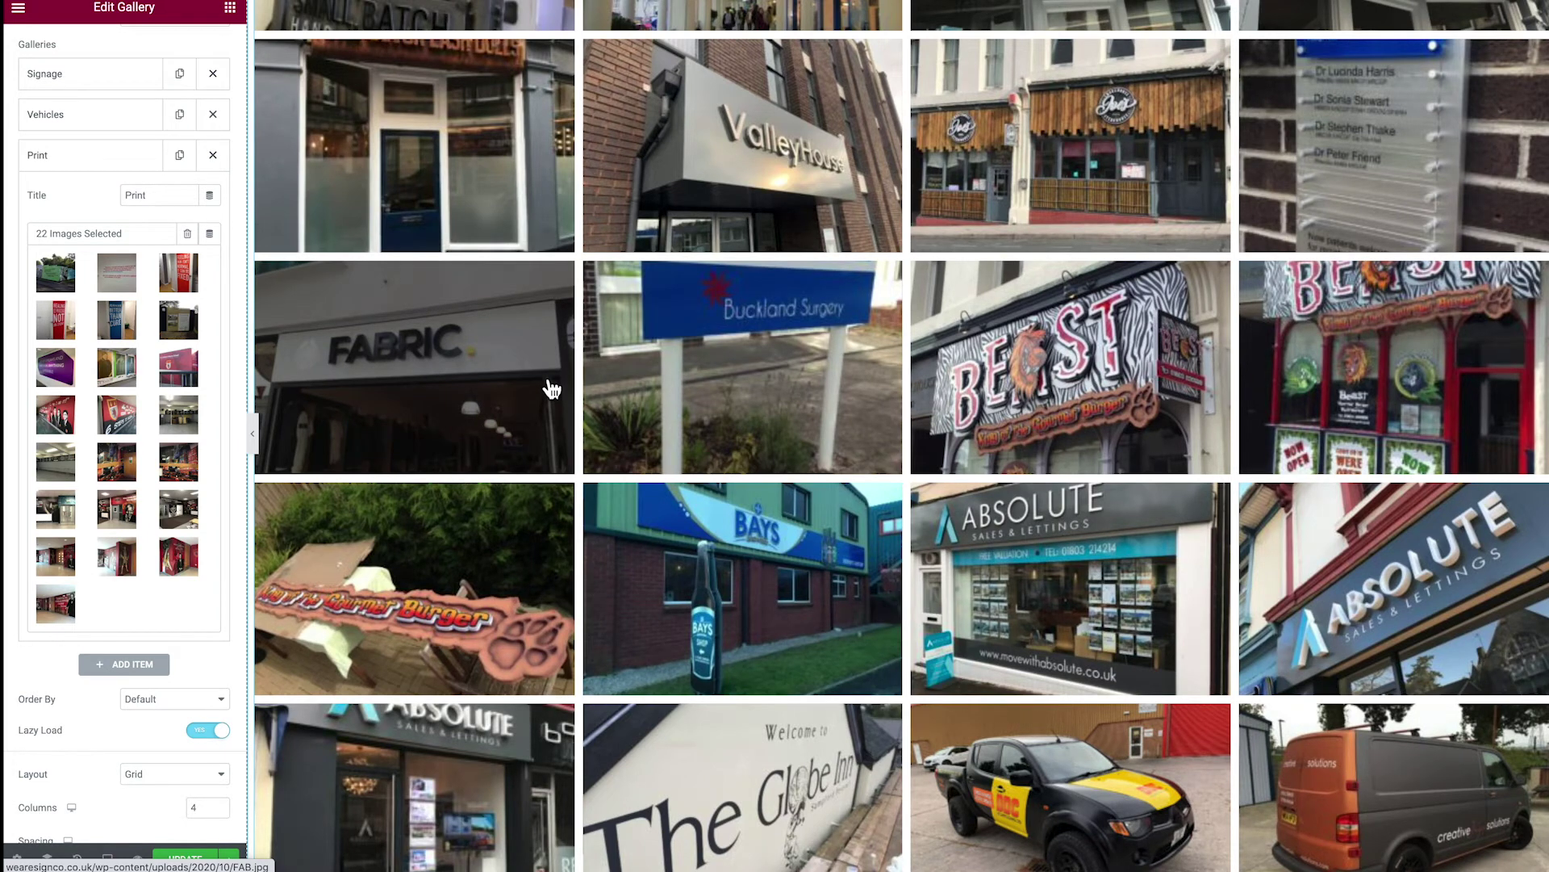
scroll(549, 388, up, 5)
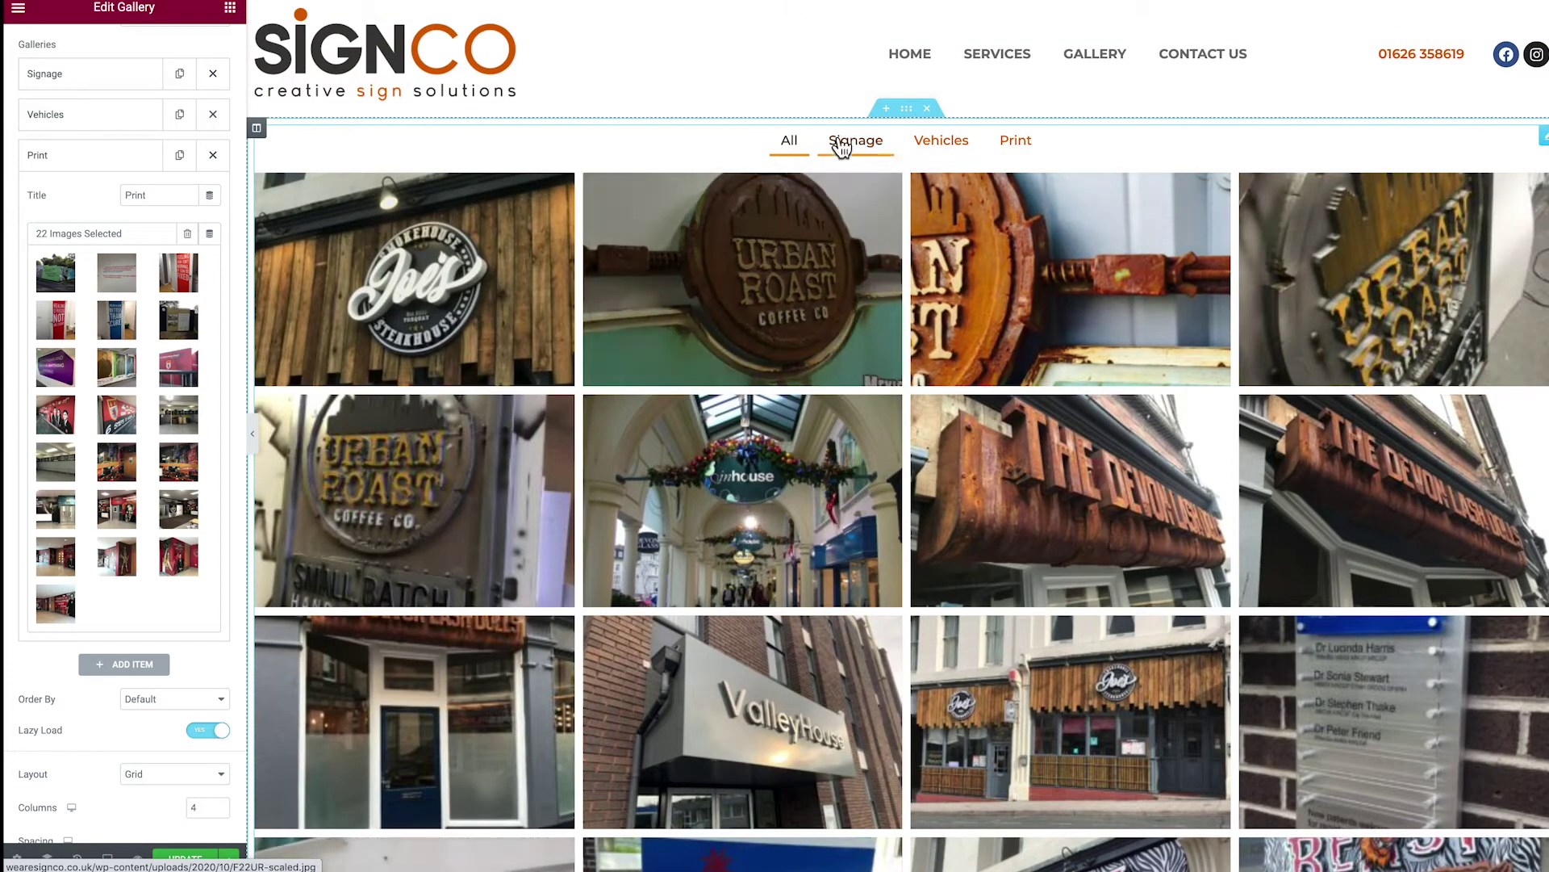
Step: Try the Justified layout for the gallery and change the layout to Masonry
scroll(133, 433, down, 1)
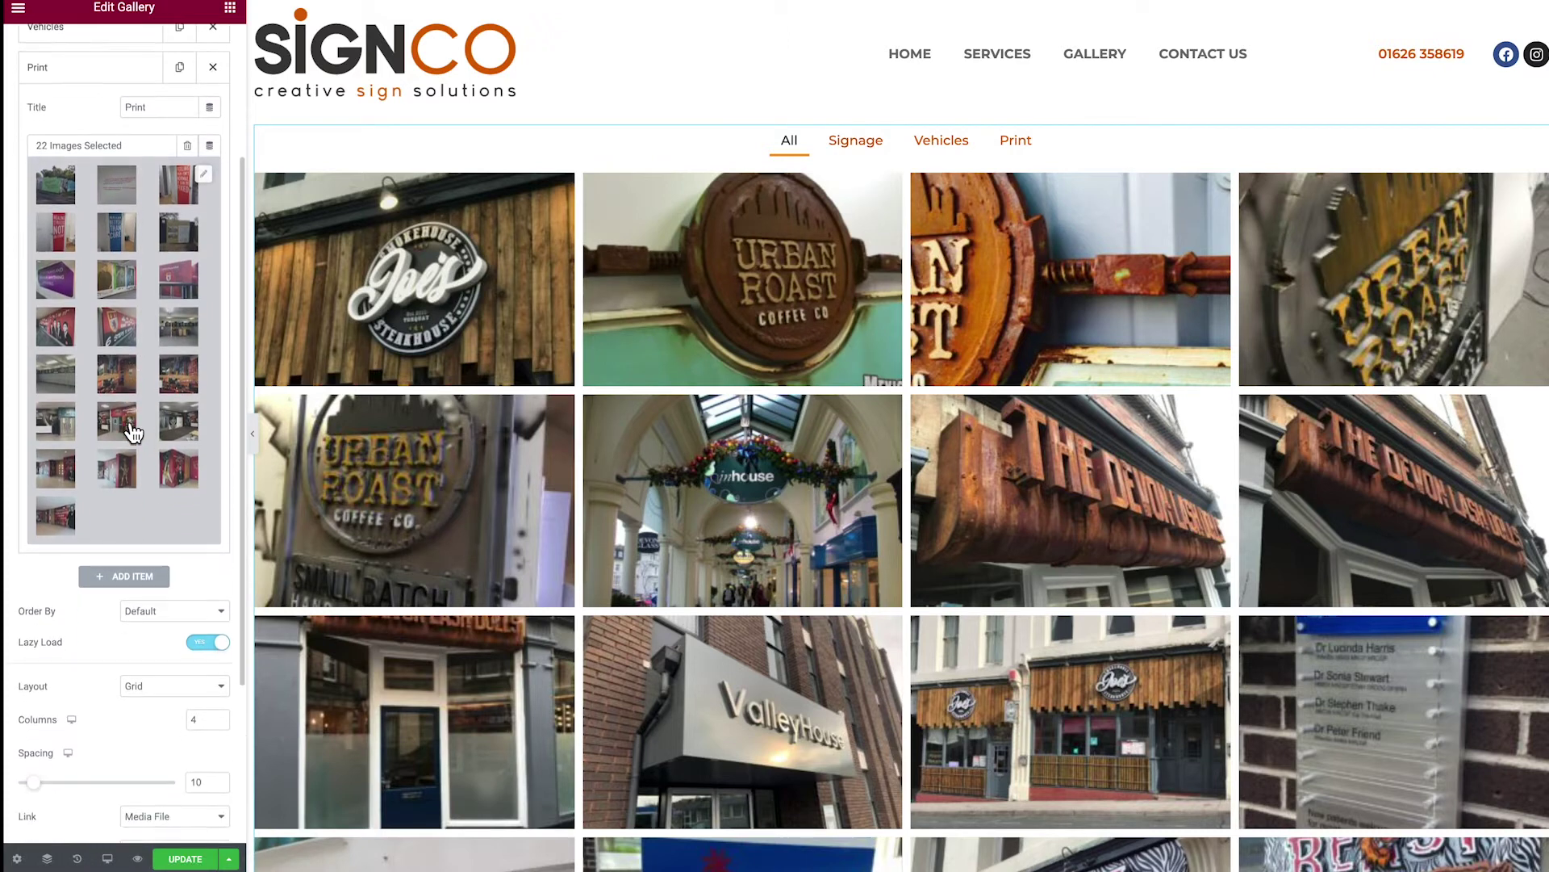
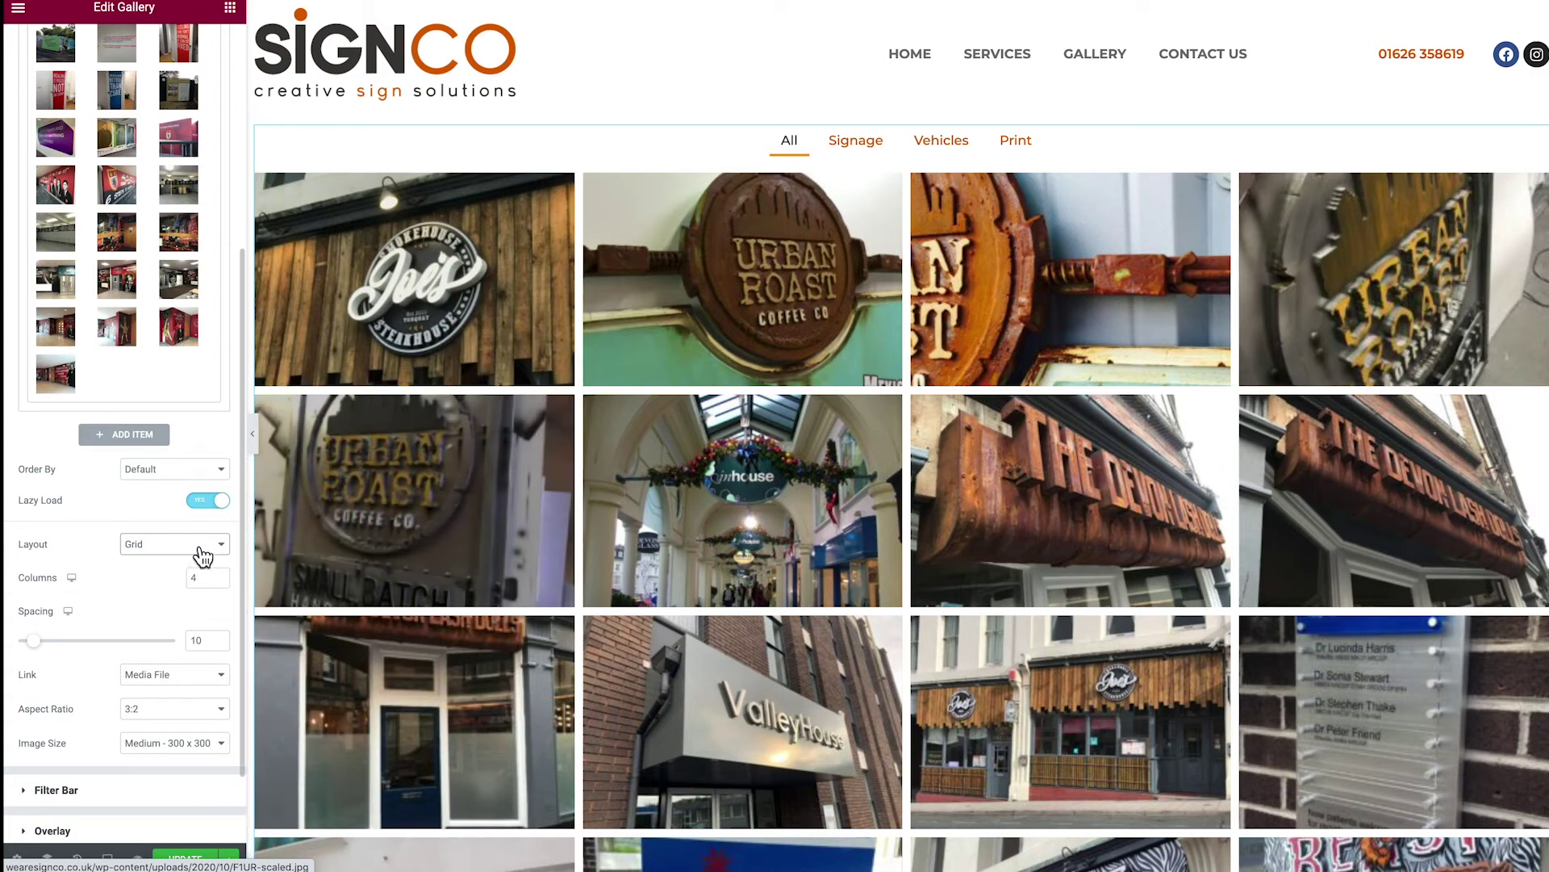
click(147, 557)
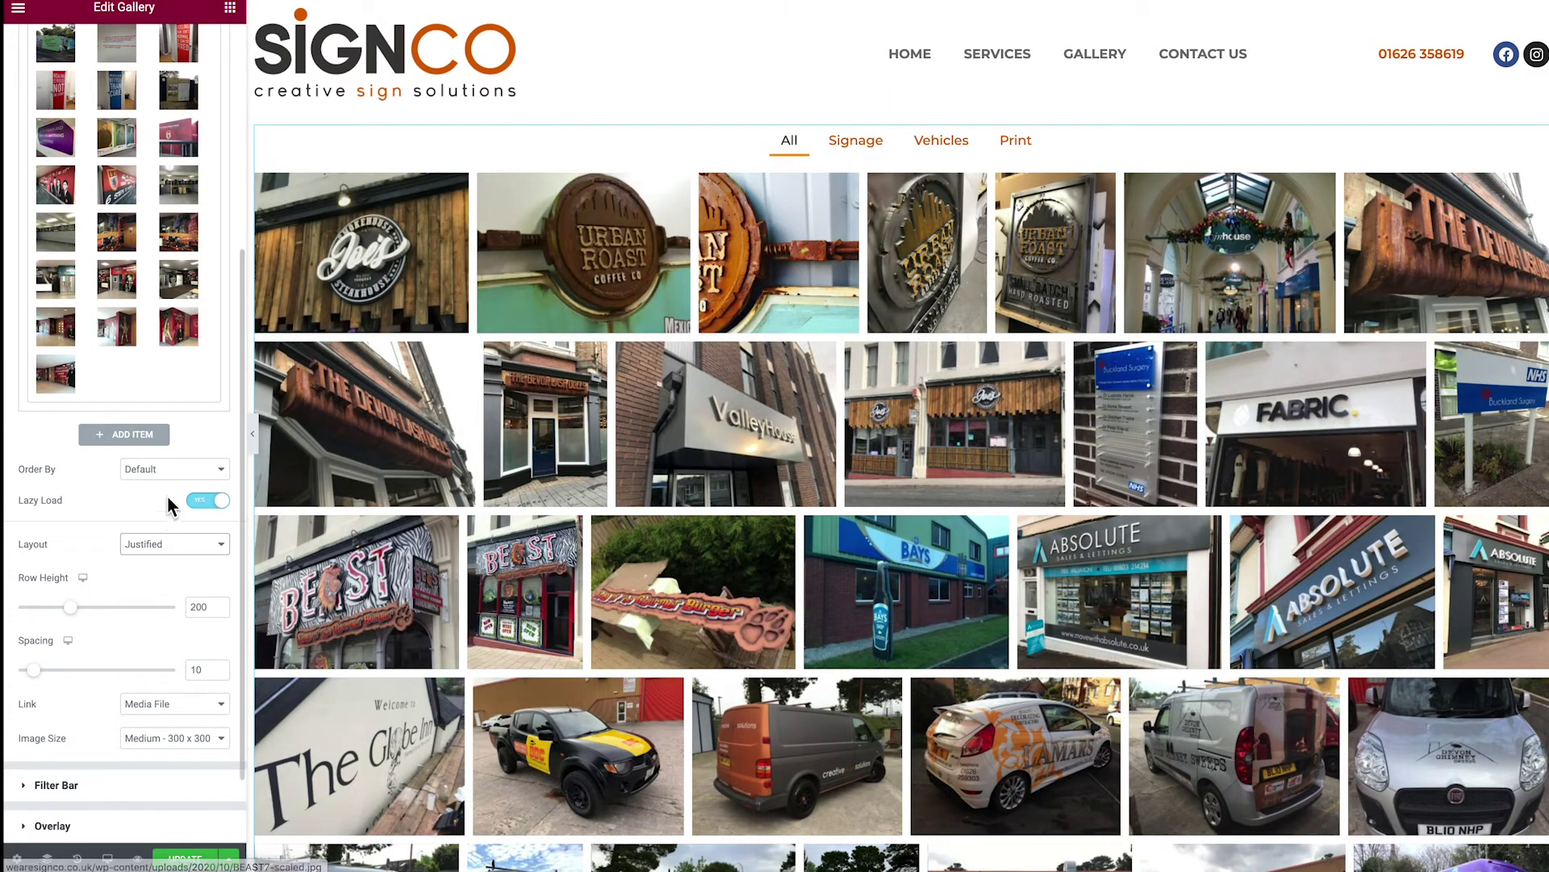
click(150, 544)
click(151, 557)
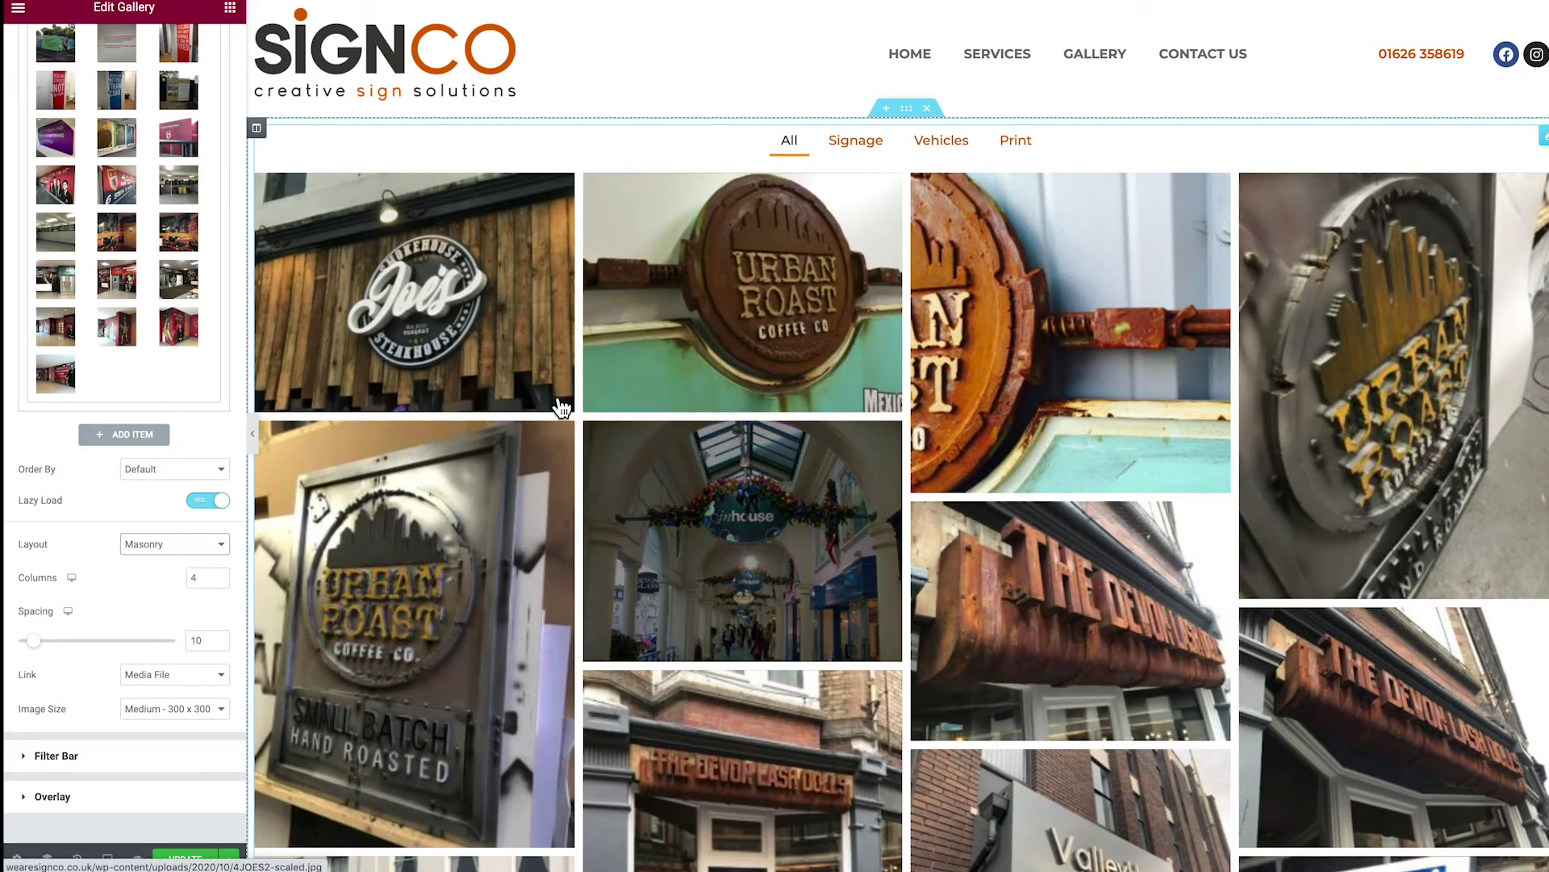
Step: Examine how the masonry layout arranges the portrait and landscape images across the gallery
scroll(433, 588, down, 1)
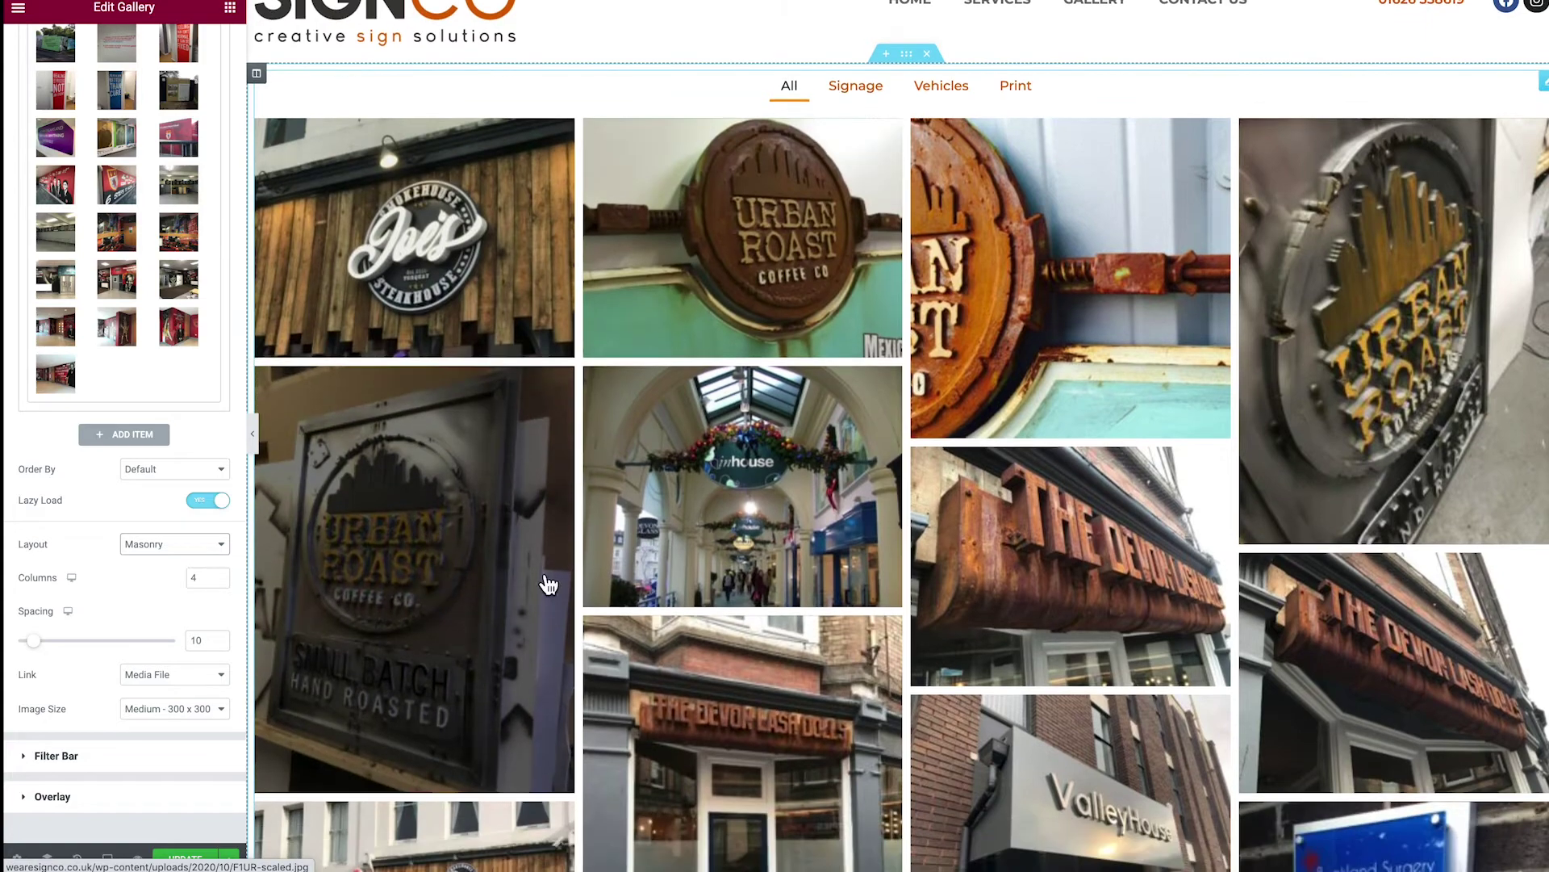
scroll(691, 578, down, 4)
scroll(692, 578, down, 2)
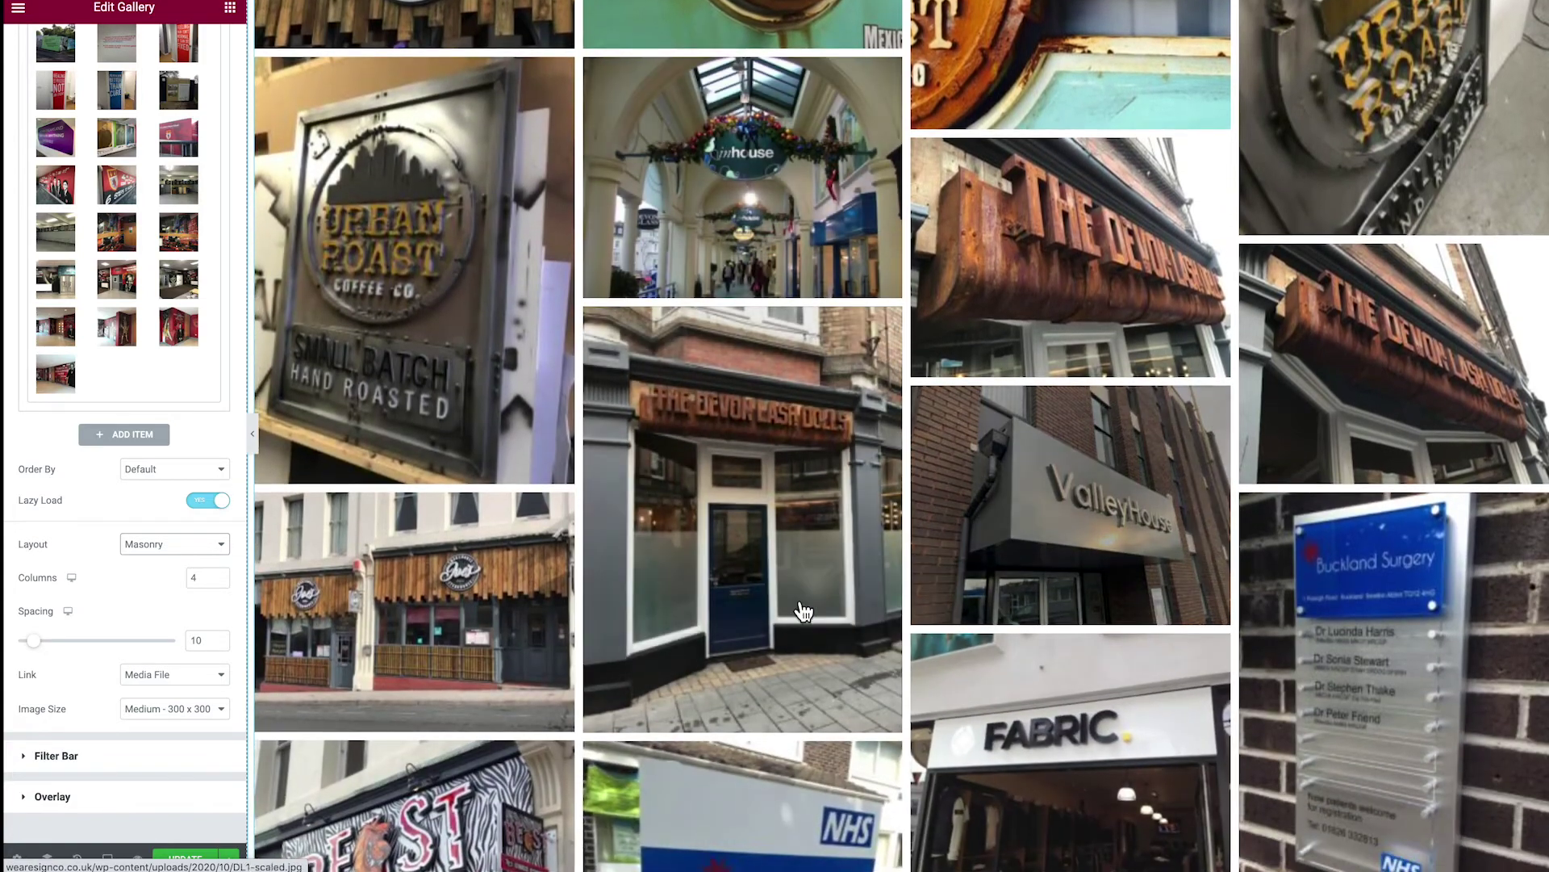
scroll(744, 636, down, 8)
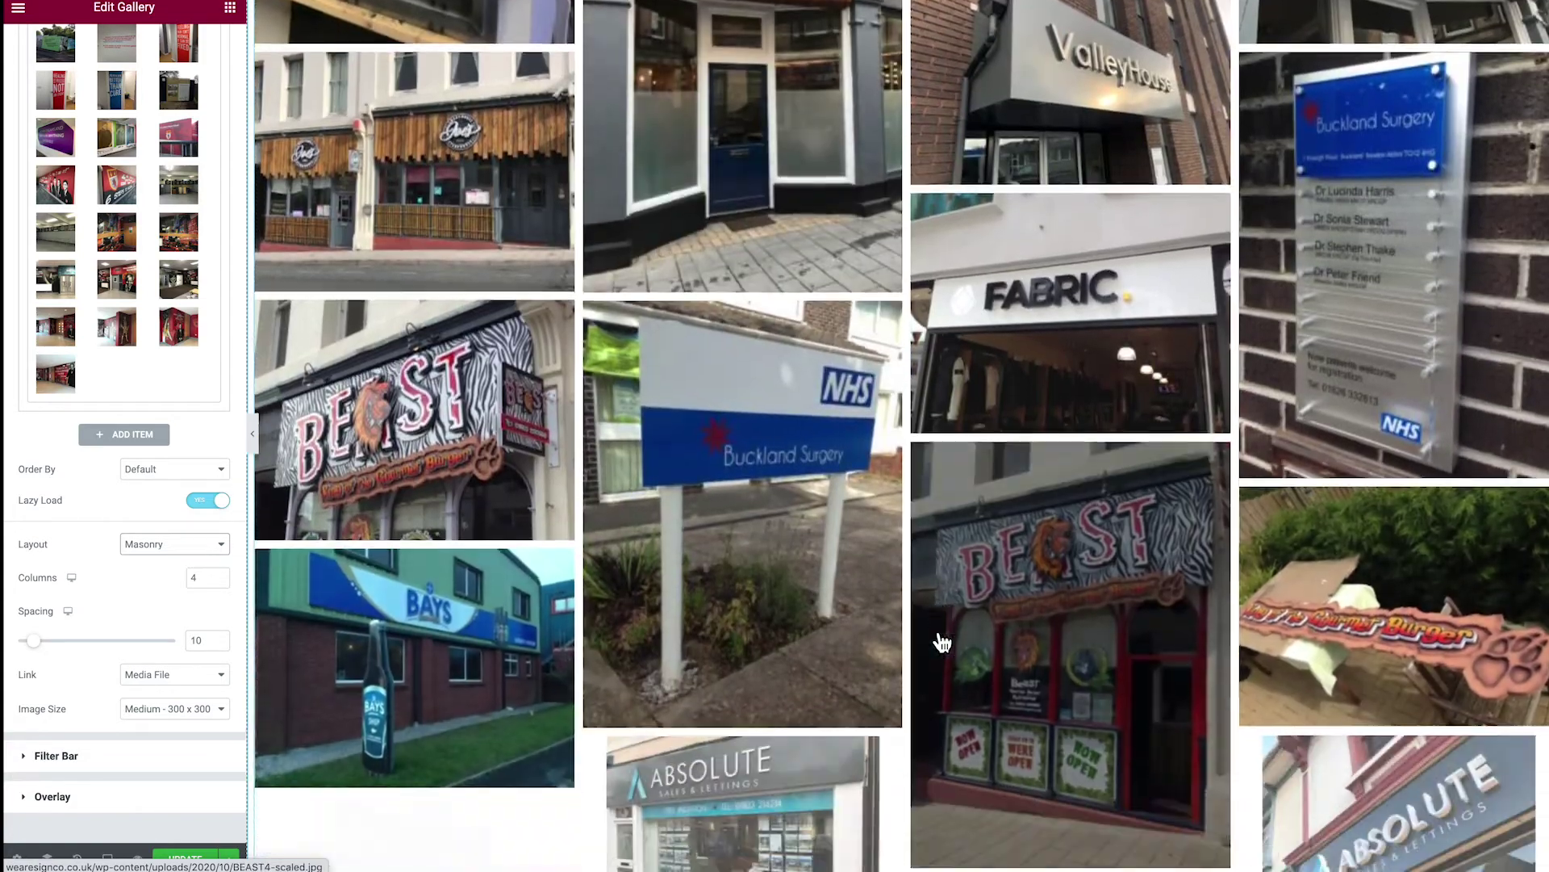
scroll(526, 562, up, 4)
scroll(526, 562, up, 3)
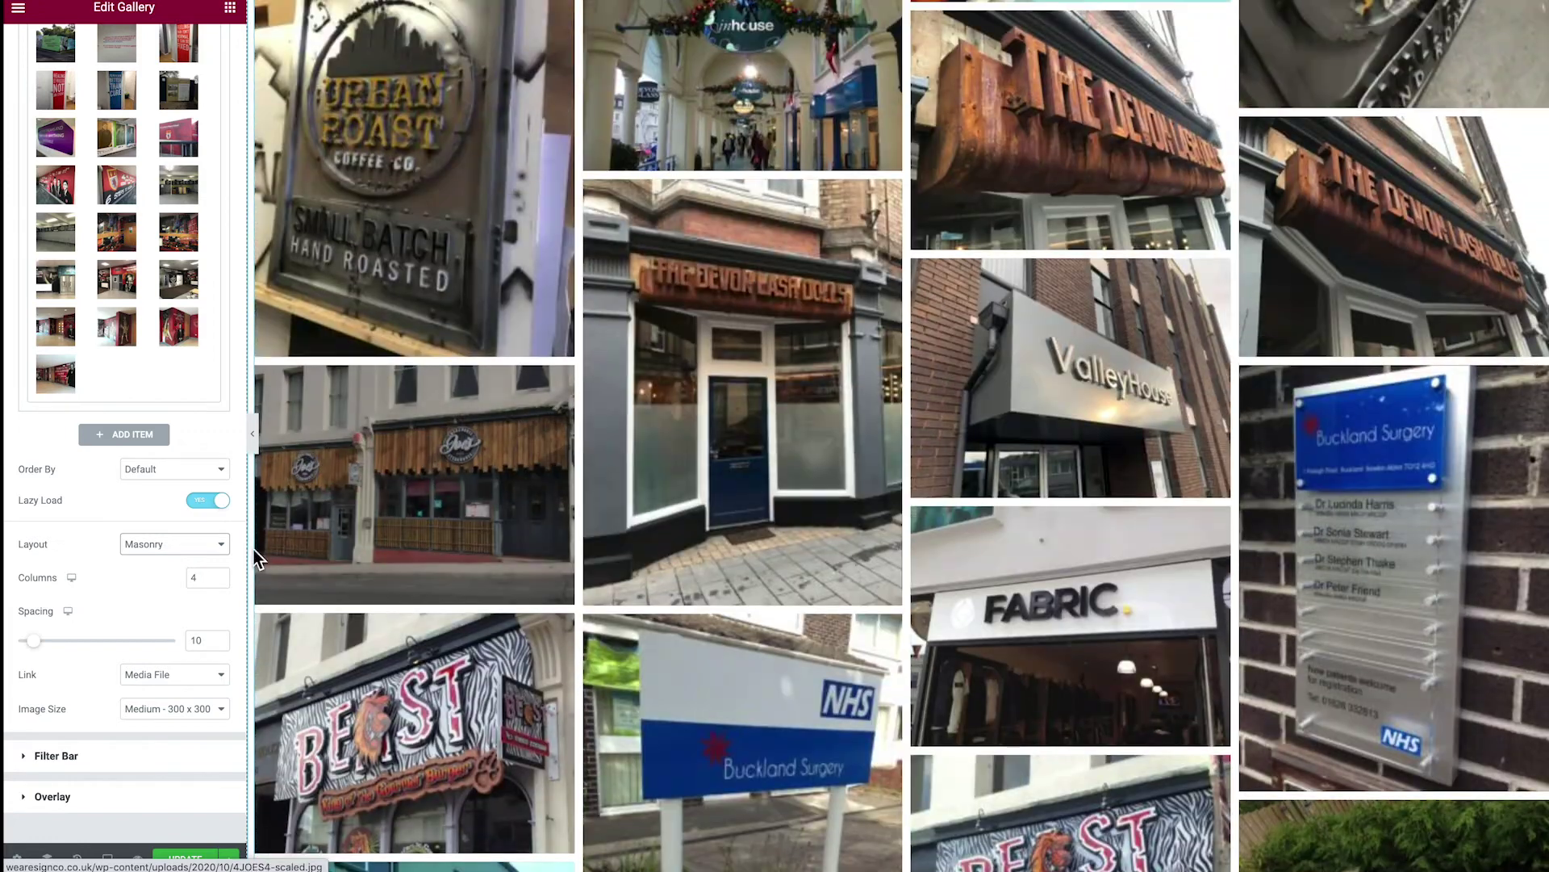
scroll(536, 549, up, 1)
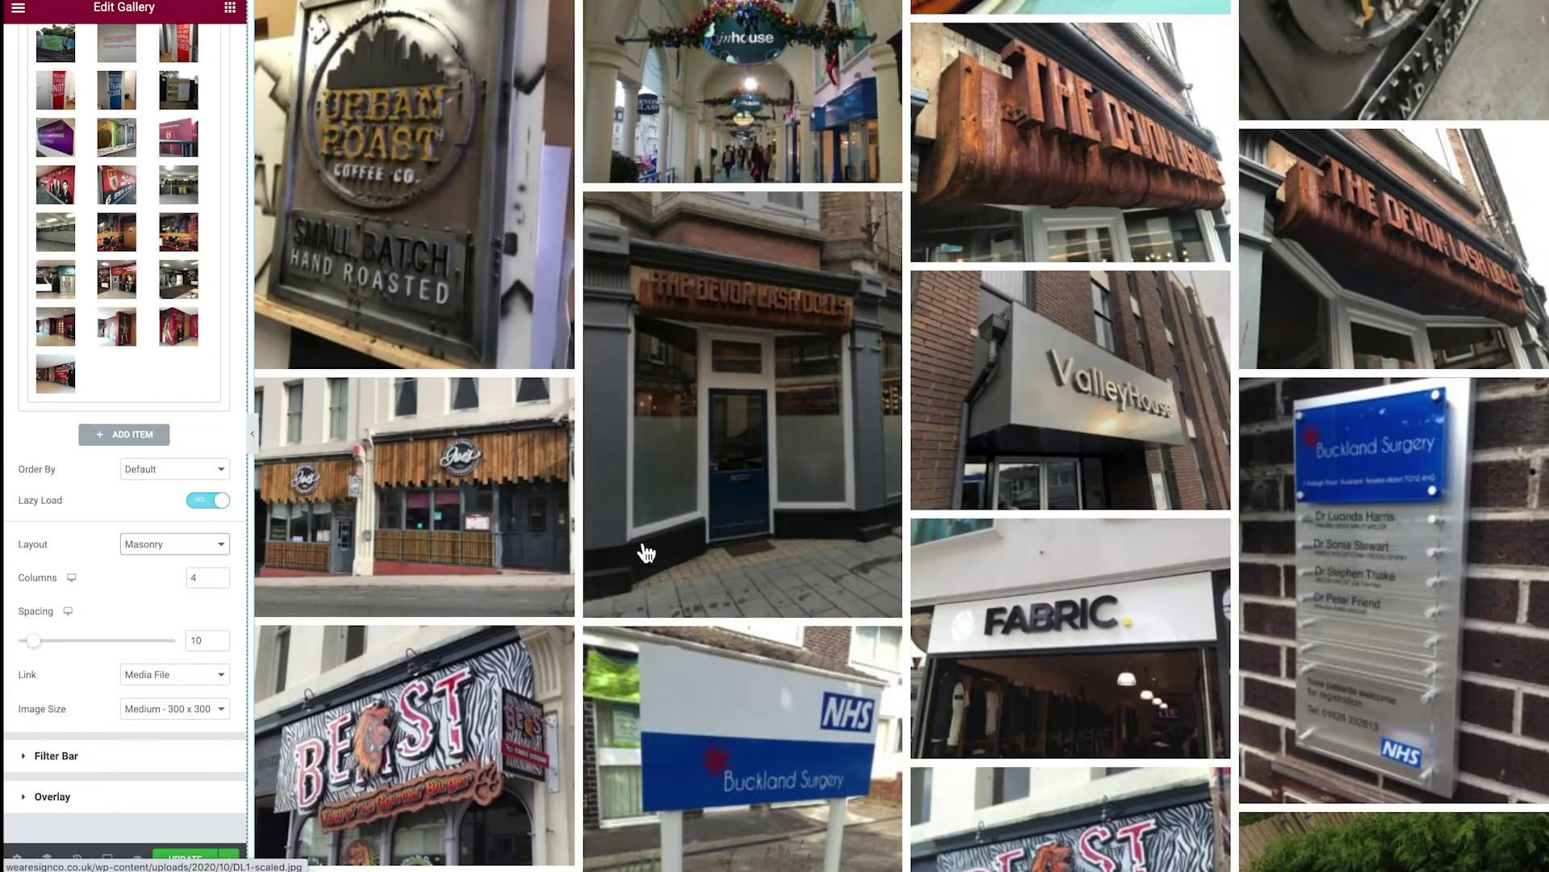
scroll(696, 457, up, 7)
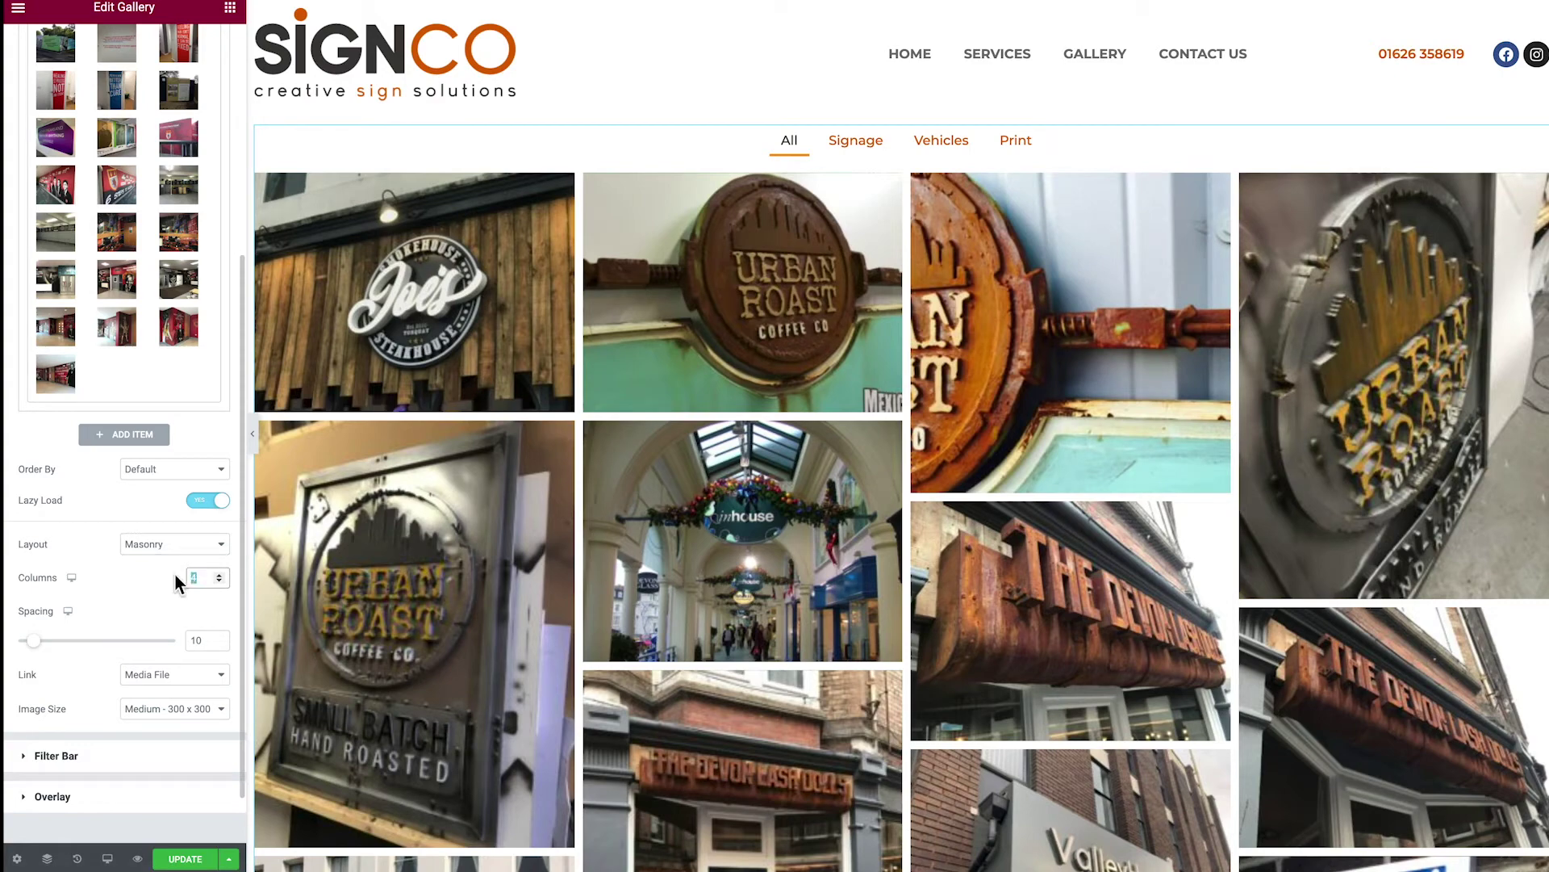
Step: Try the masonry gallery with 3 and 5 columns and return it to 4 columns
text(3)
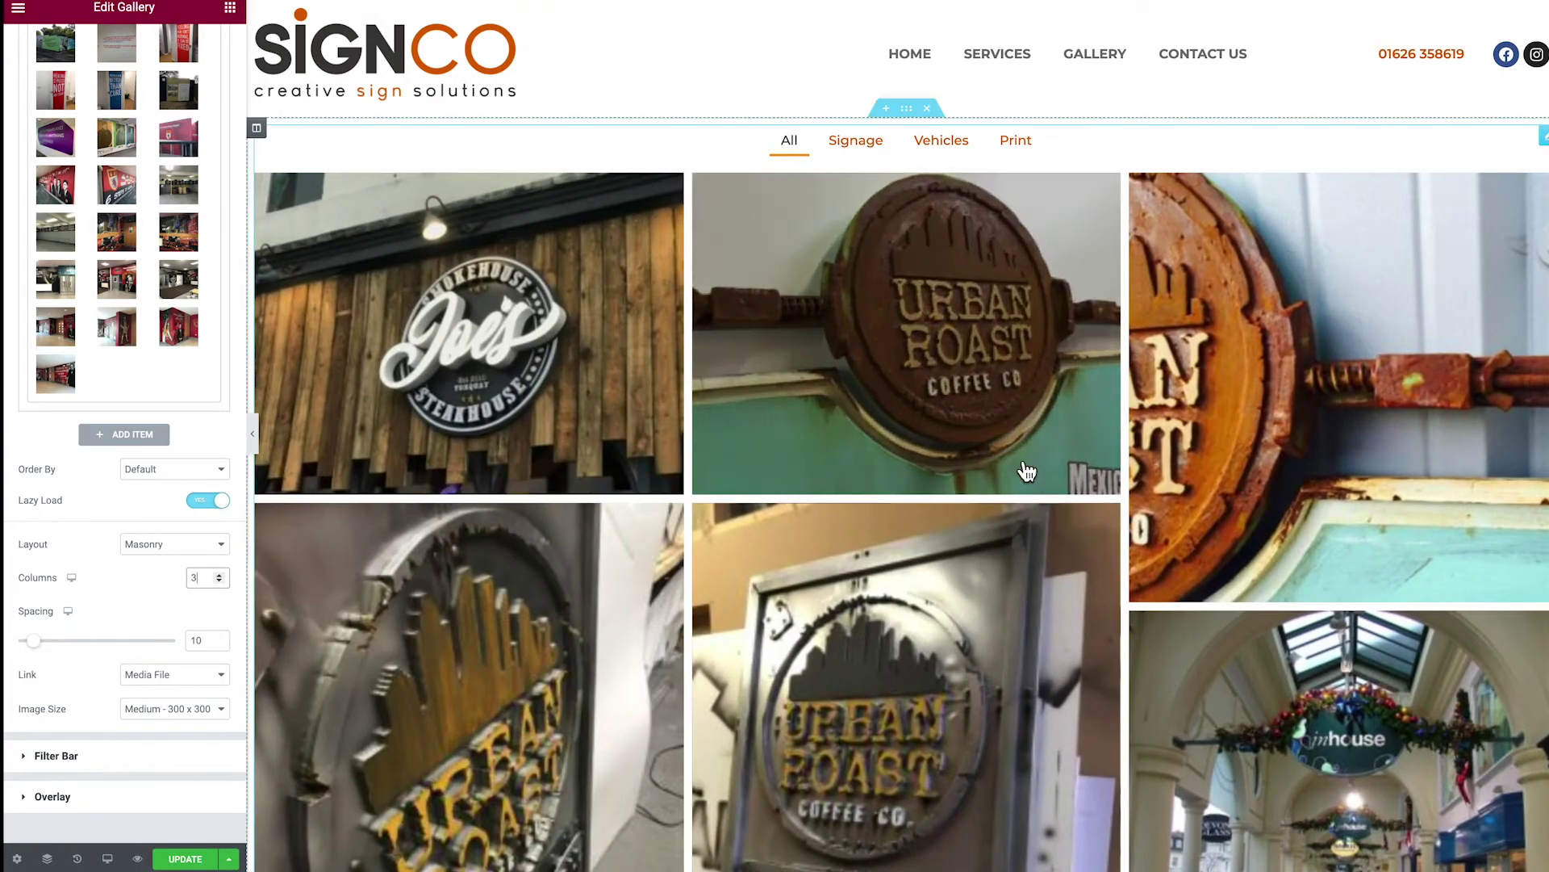
key(BackSpace)
text(5)
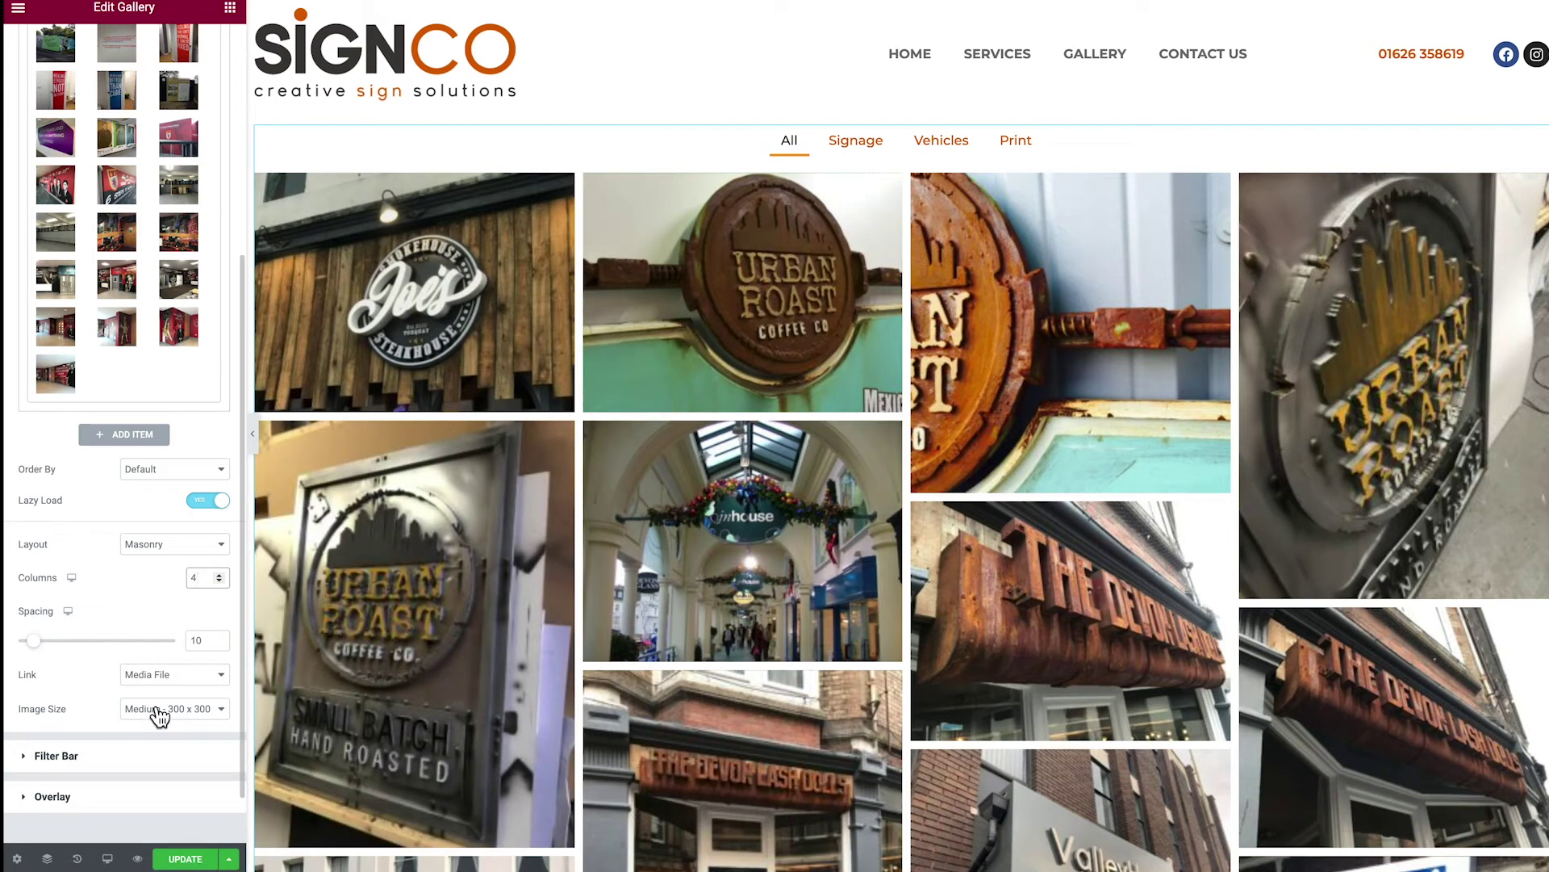
Step: Set the gallery's image size to Medium Large - 768 x 0
click(146, 708)
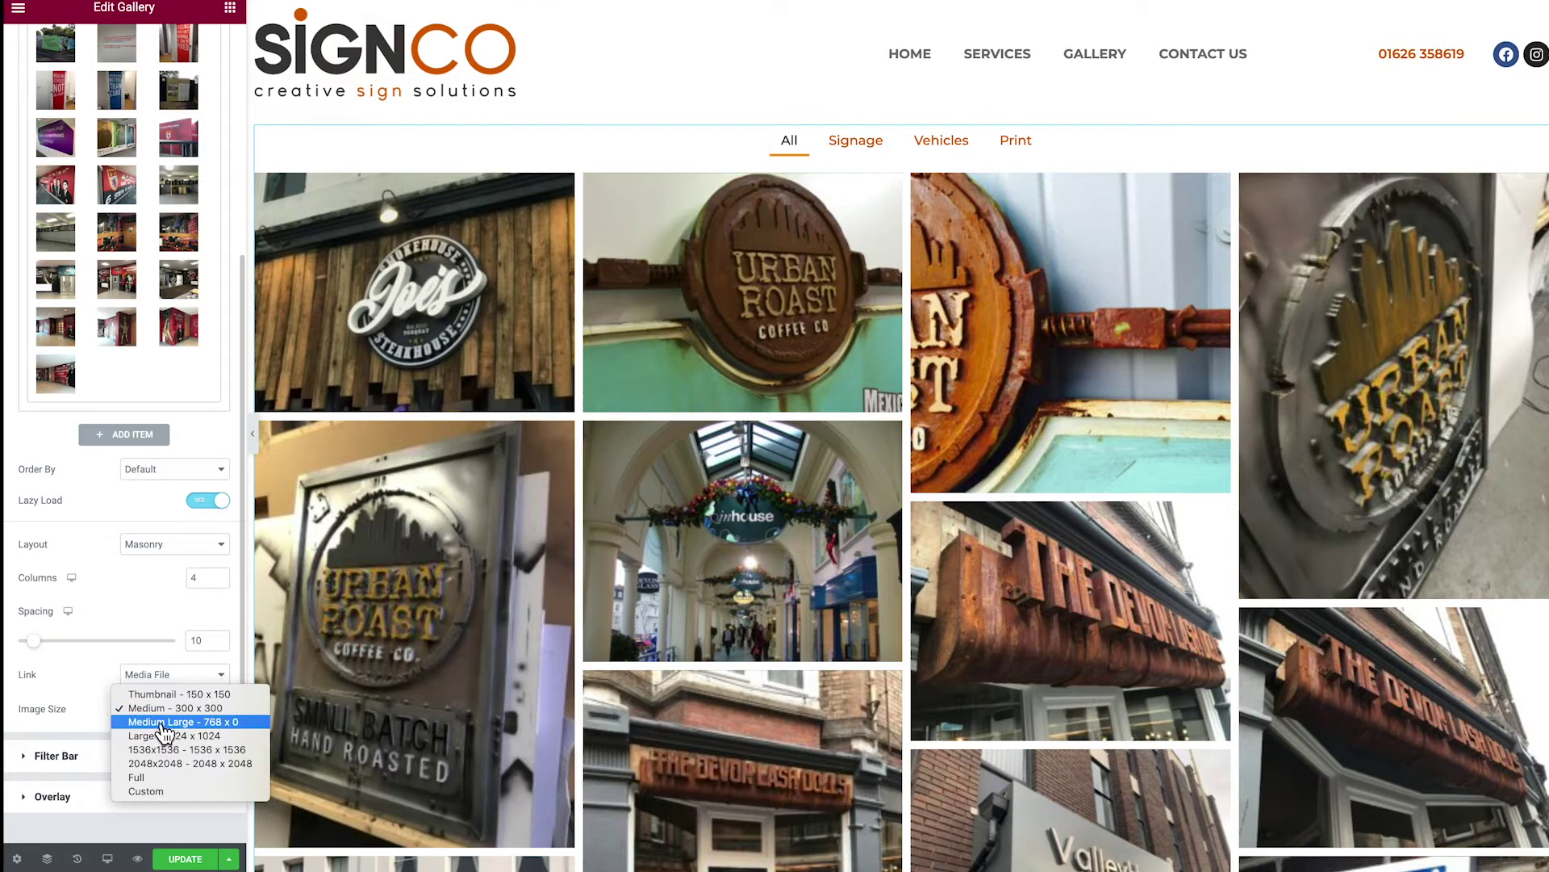
click(162, 723)
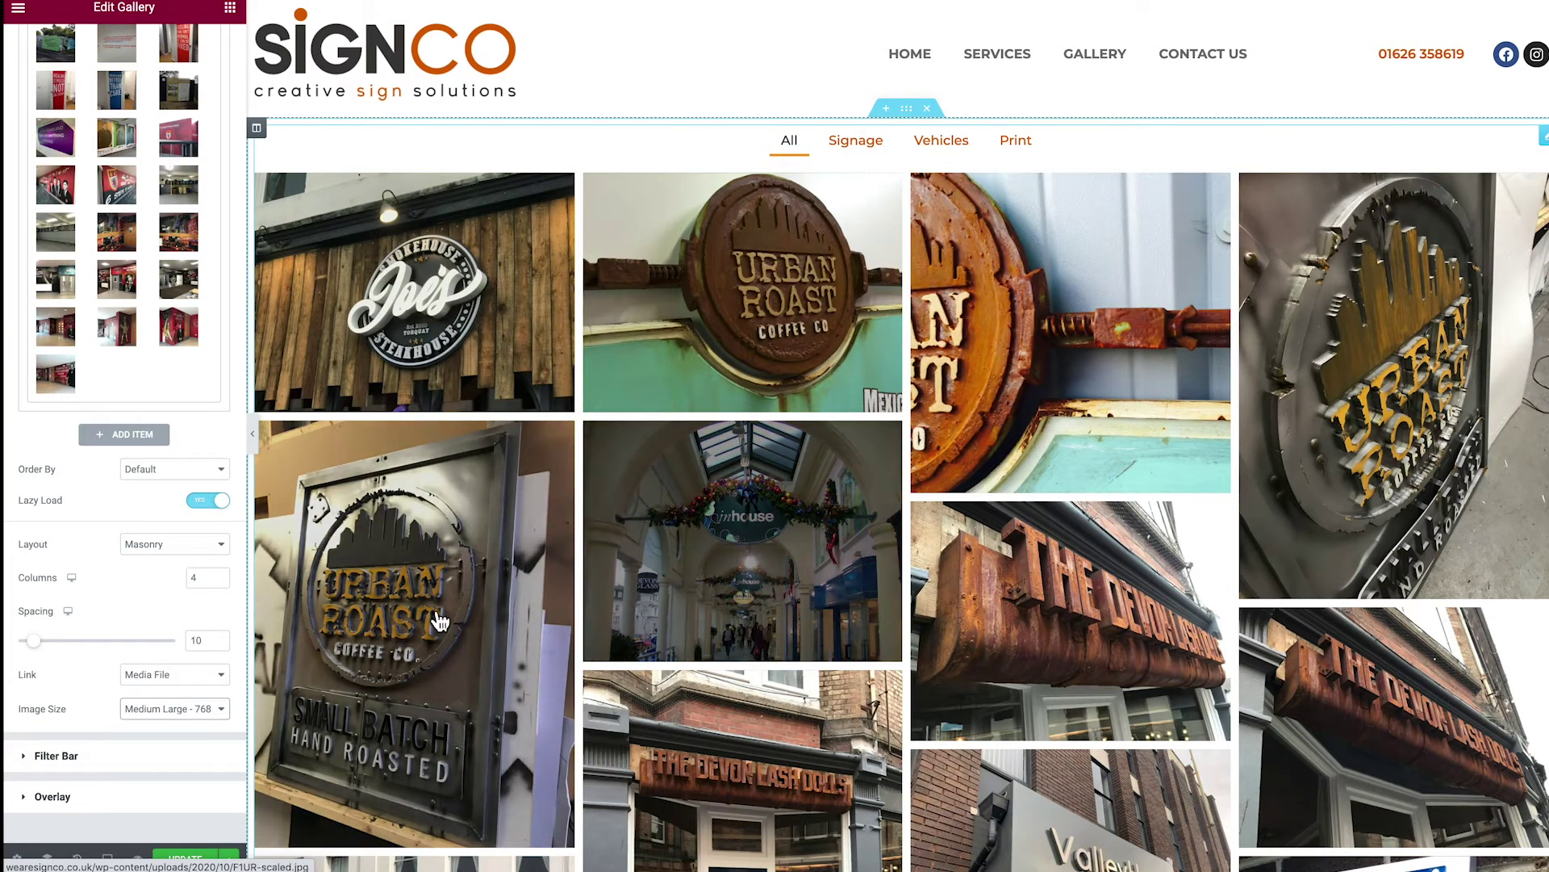
Step: Preview two gallery images, including the "inhouse" arcade sign, in the lightbox and reopen the gallery's settings
click(702, 577)
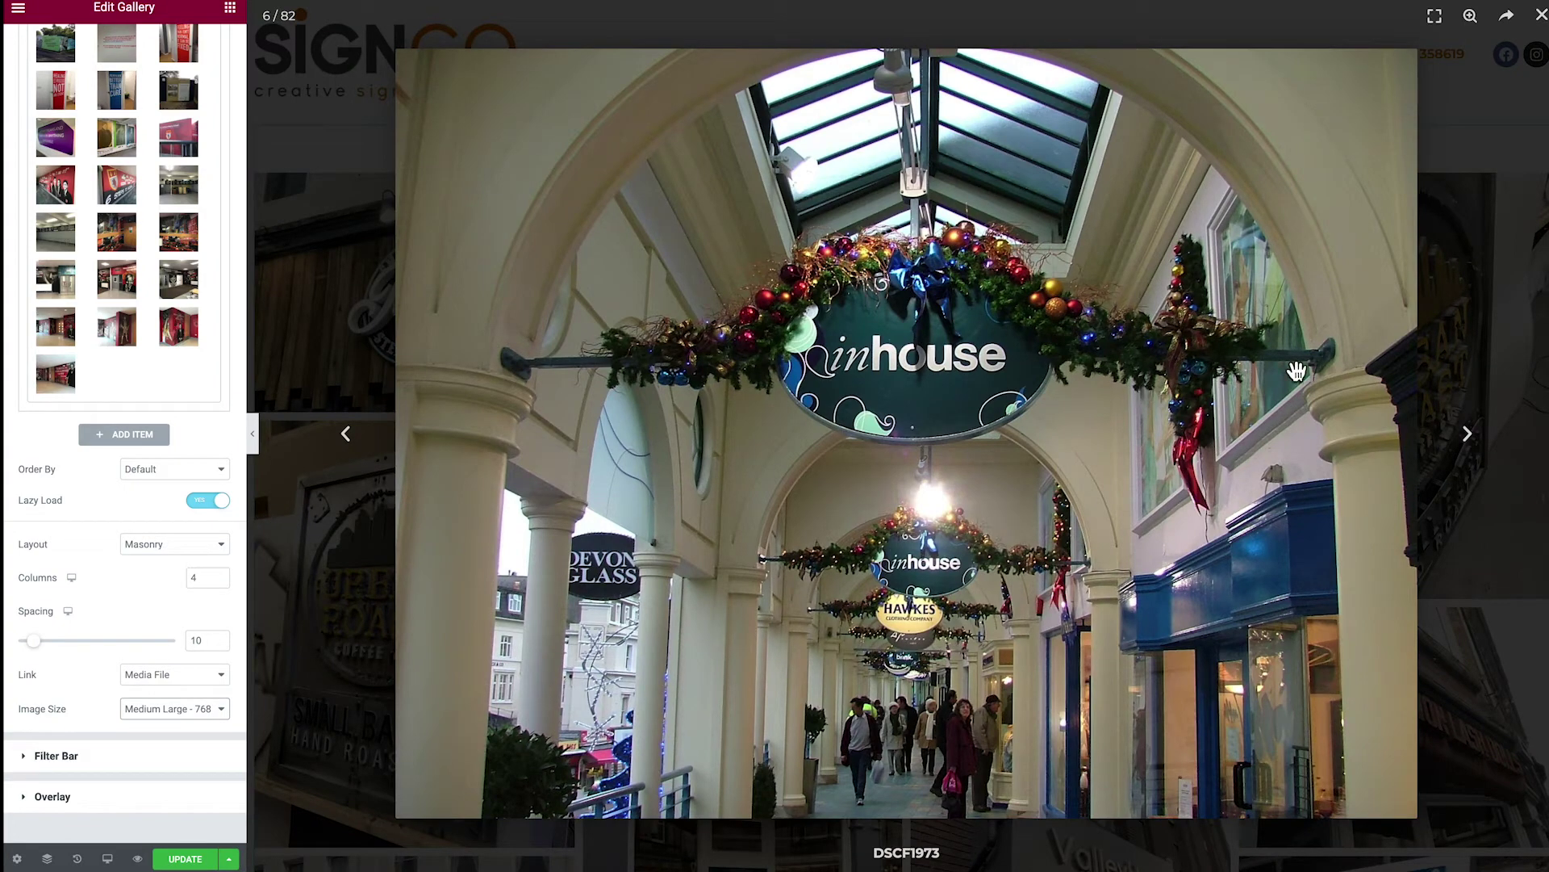
click(1541, 16)
click(1083, 599)
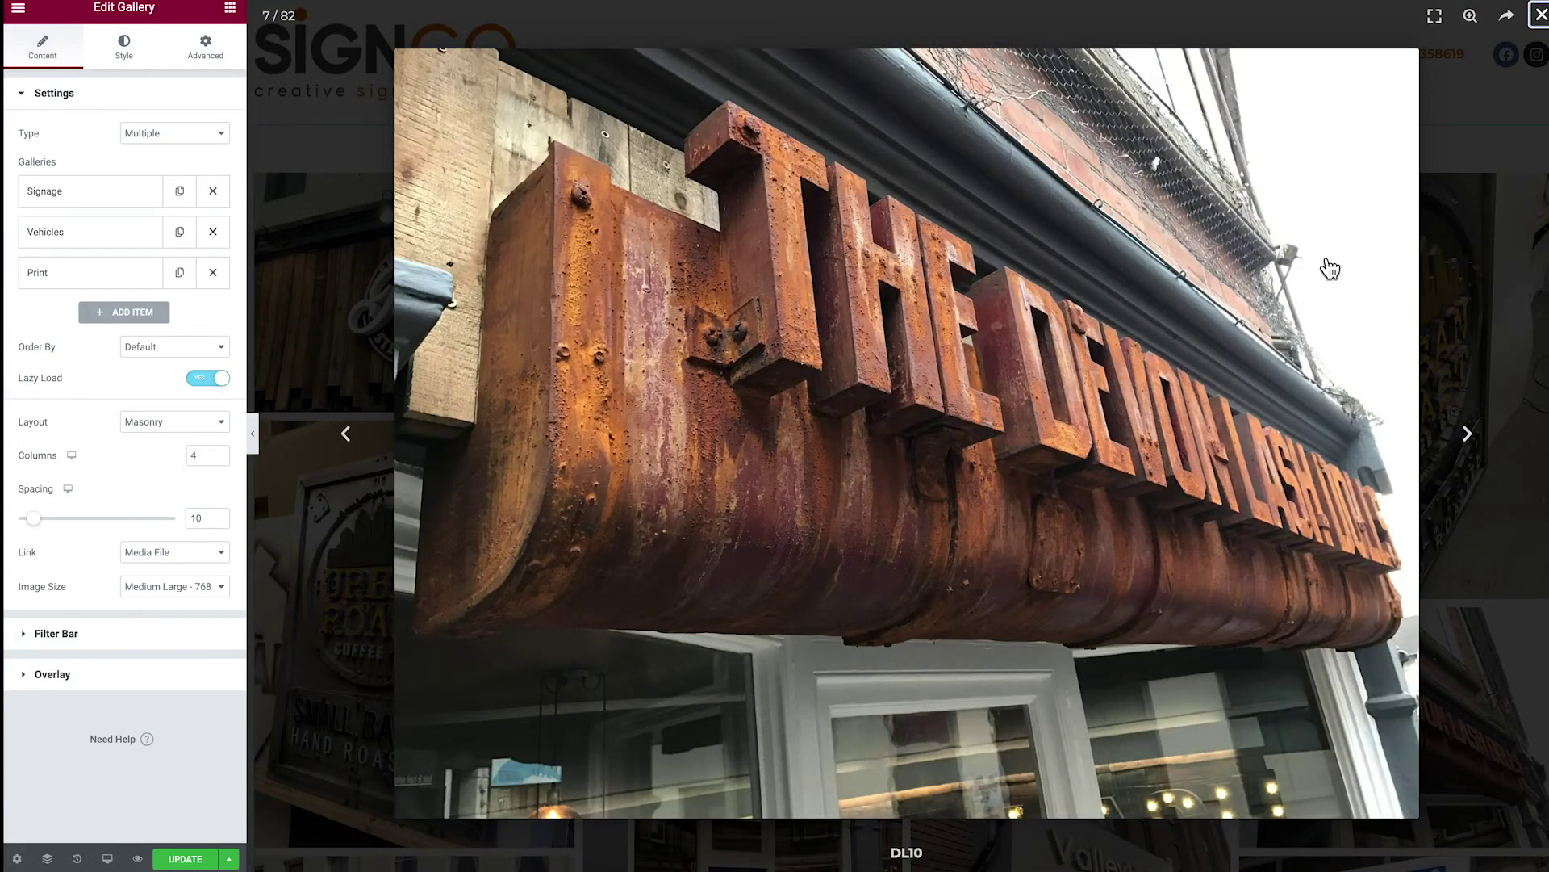
click(1473, 117)
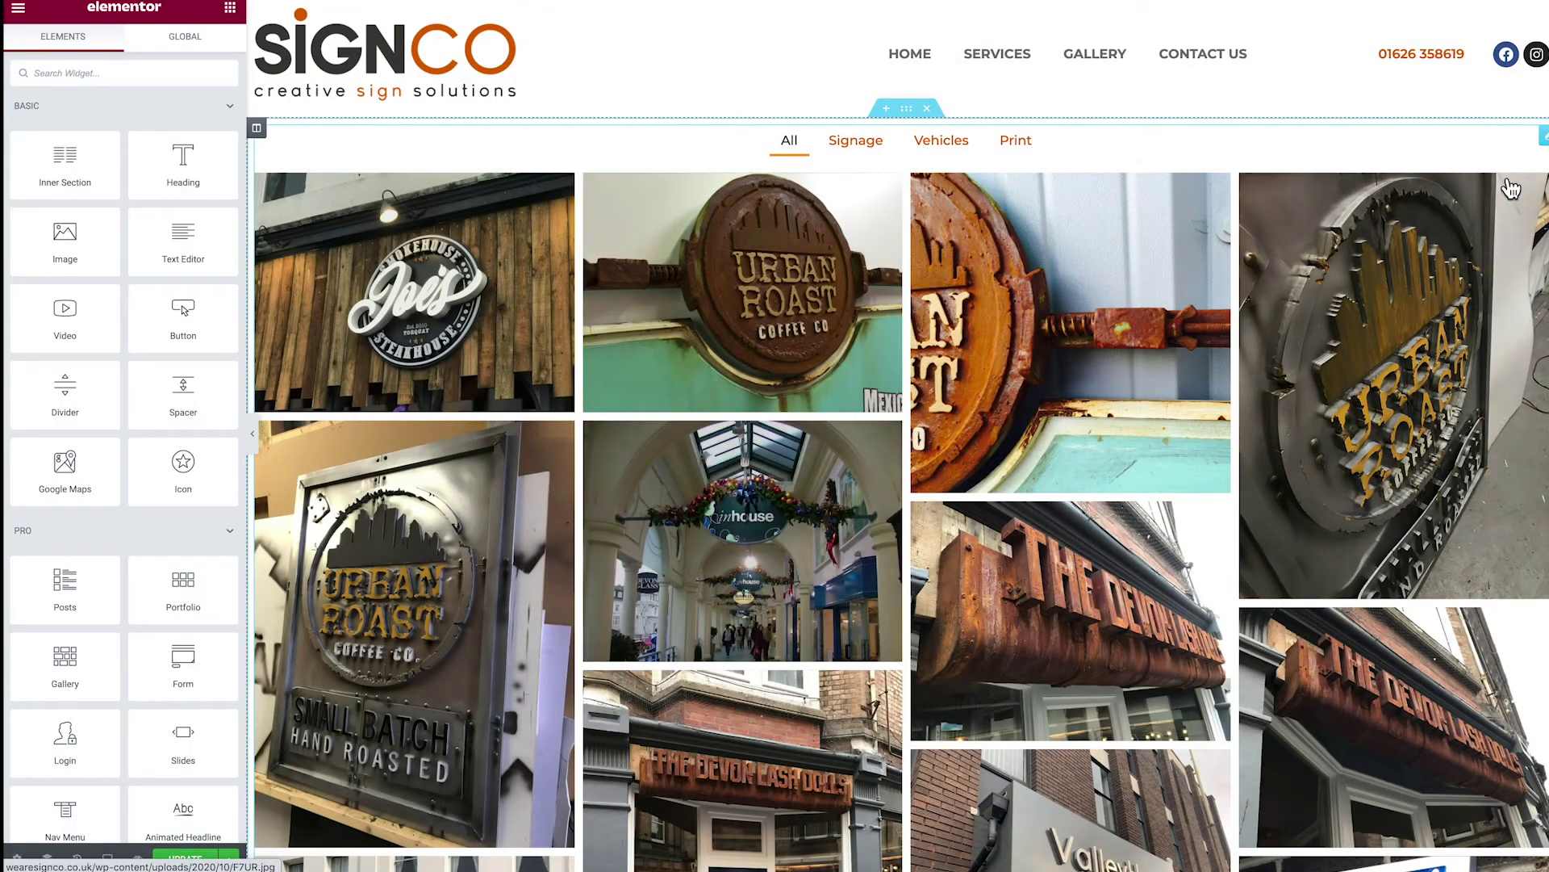
click(1543, 139)
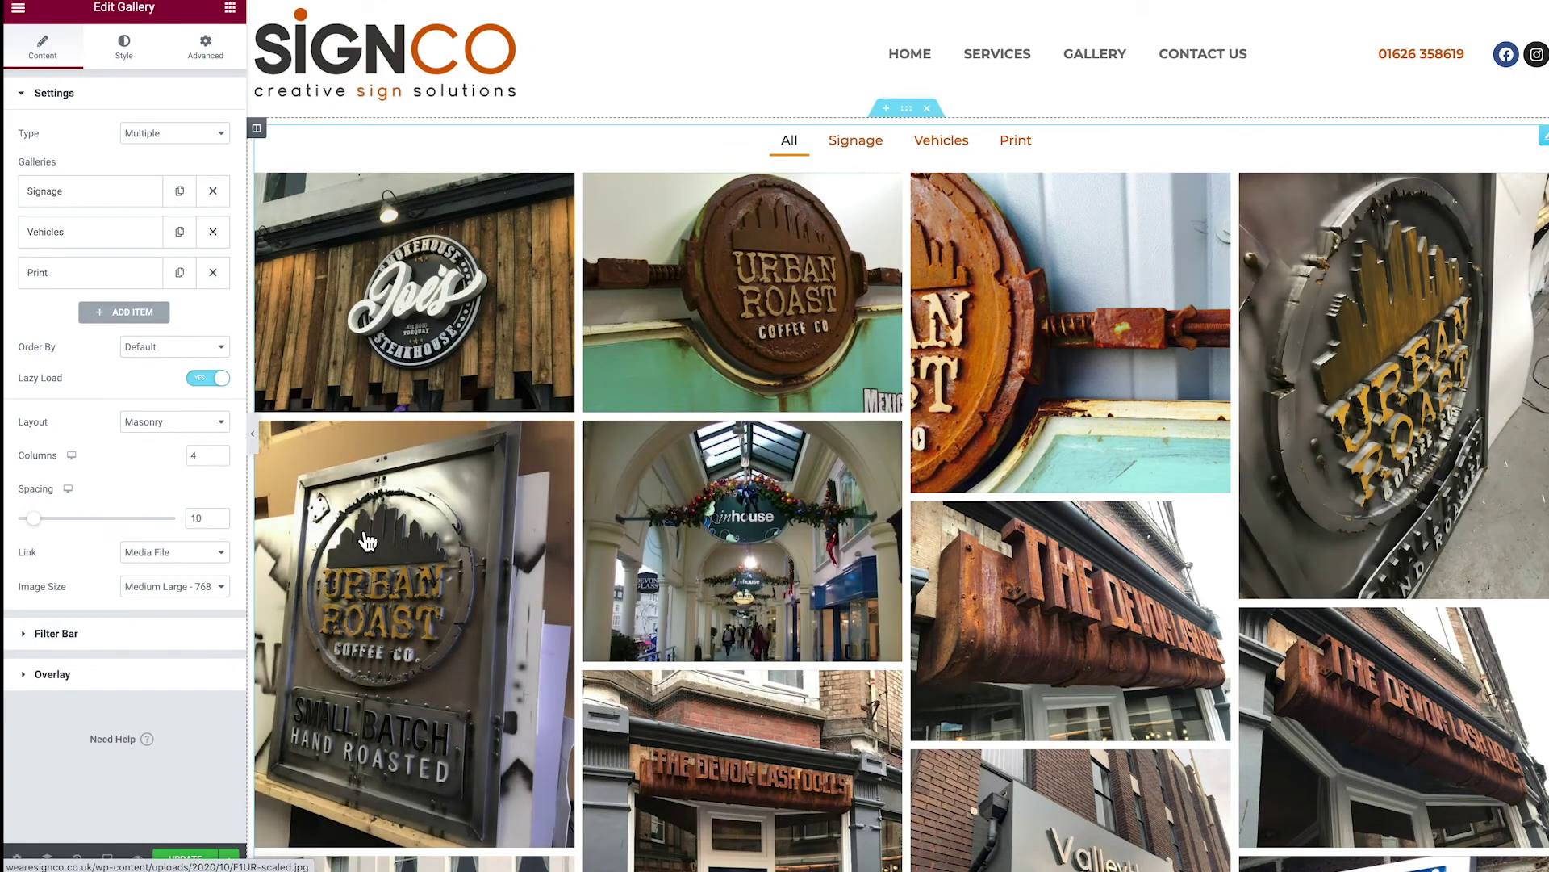
Step: Try "everything" as the label of the gallery's "All" filter and restore it to "All"
click(53, 642)
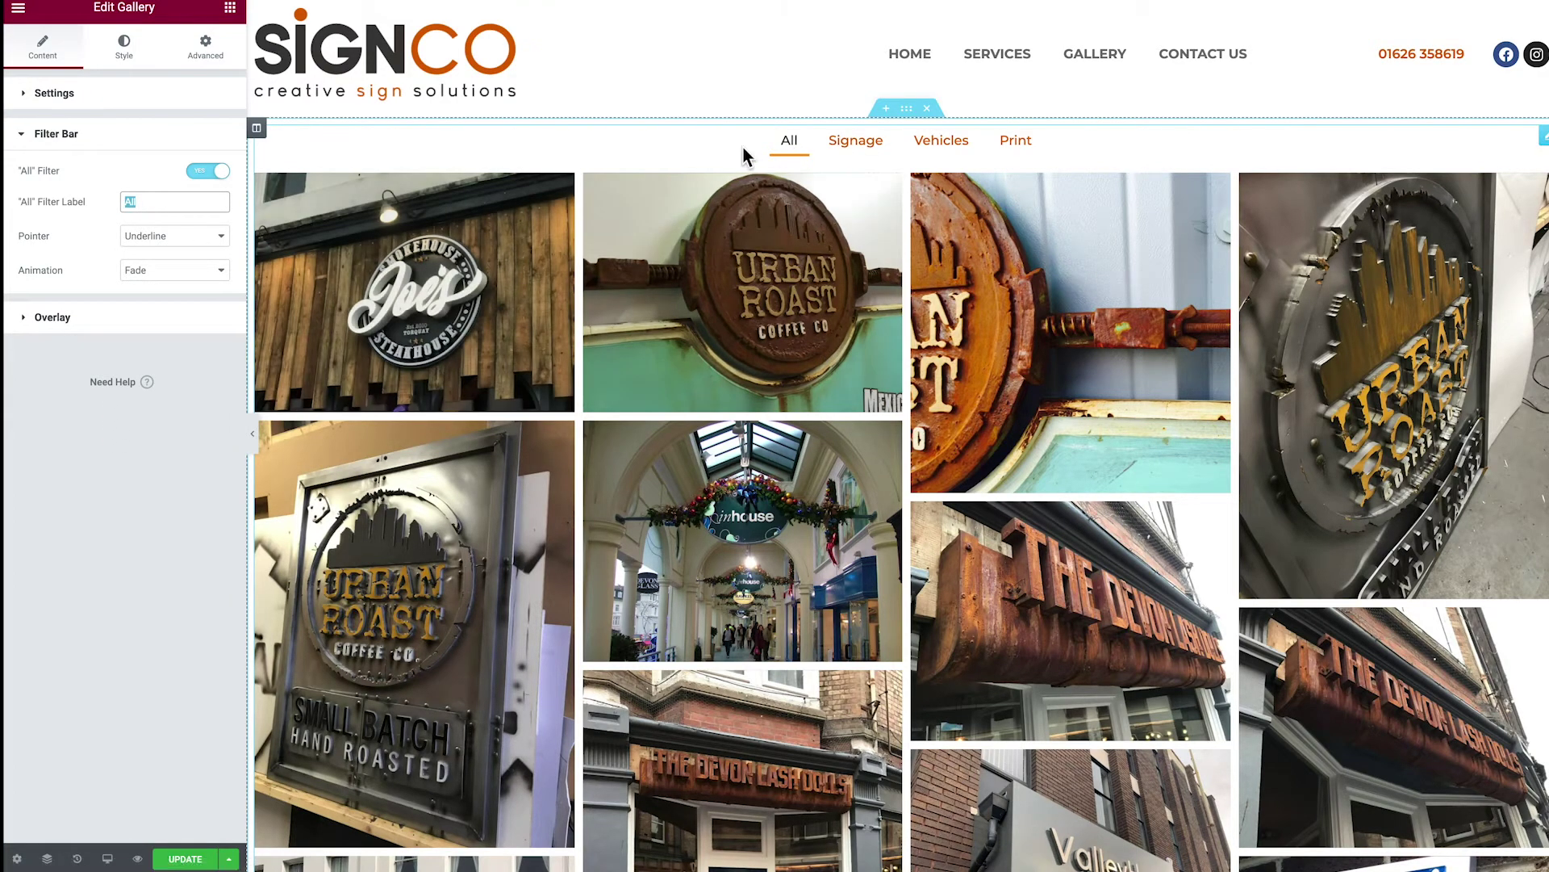
text(everything)
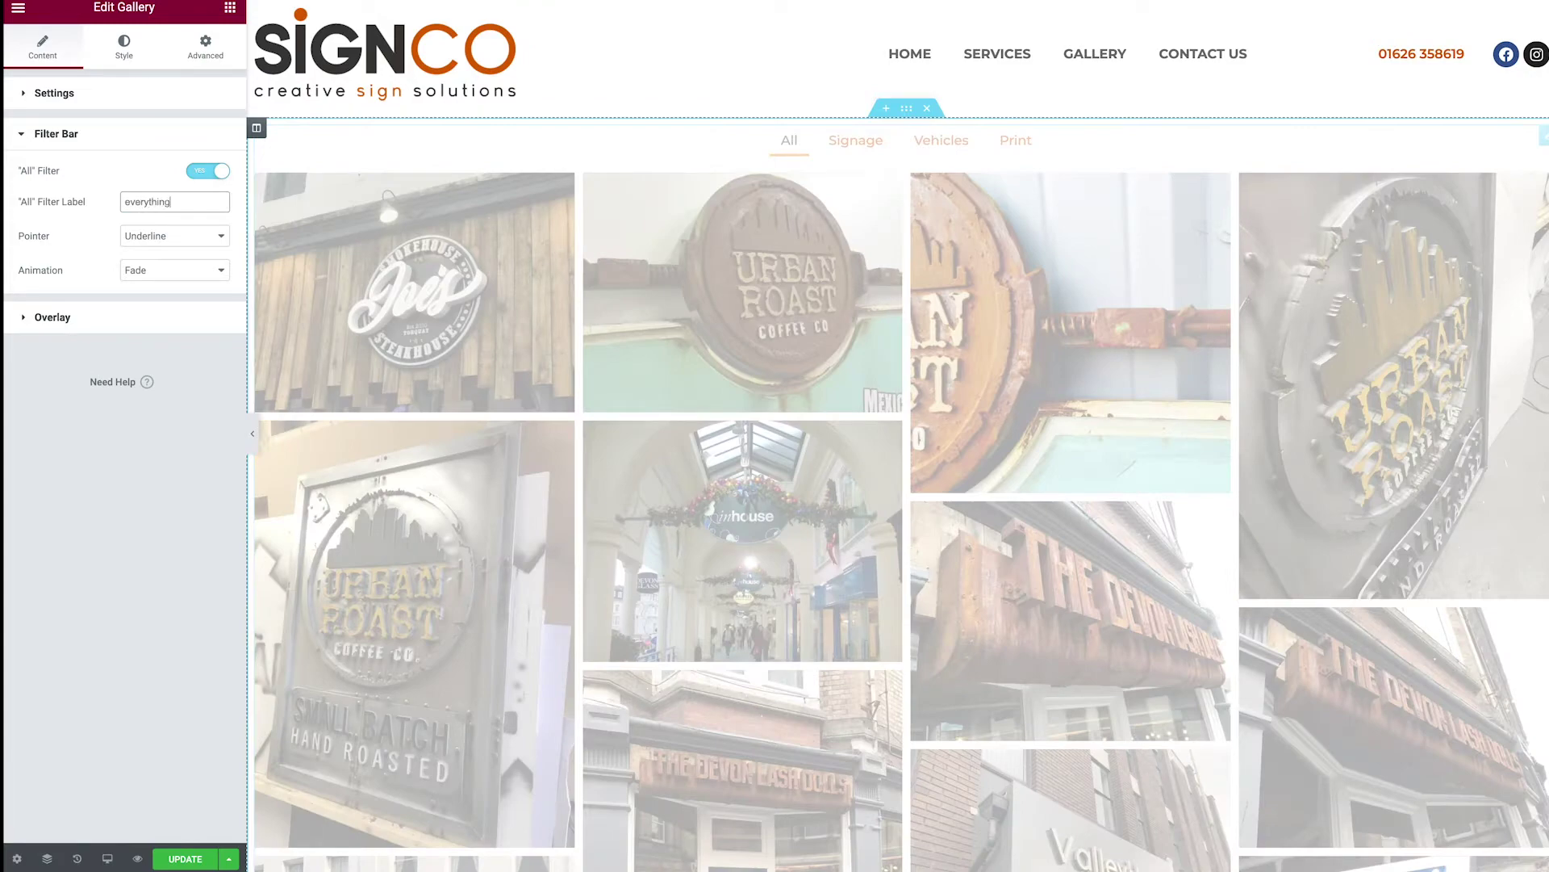
key(ctrl+a)
text(A)
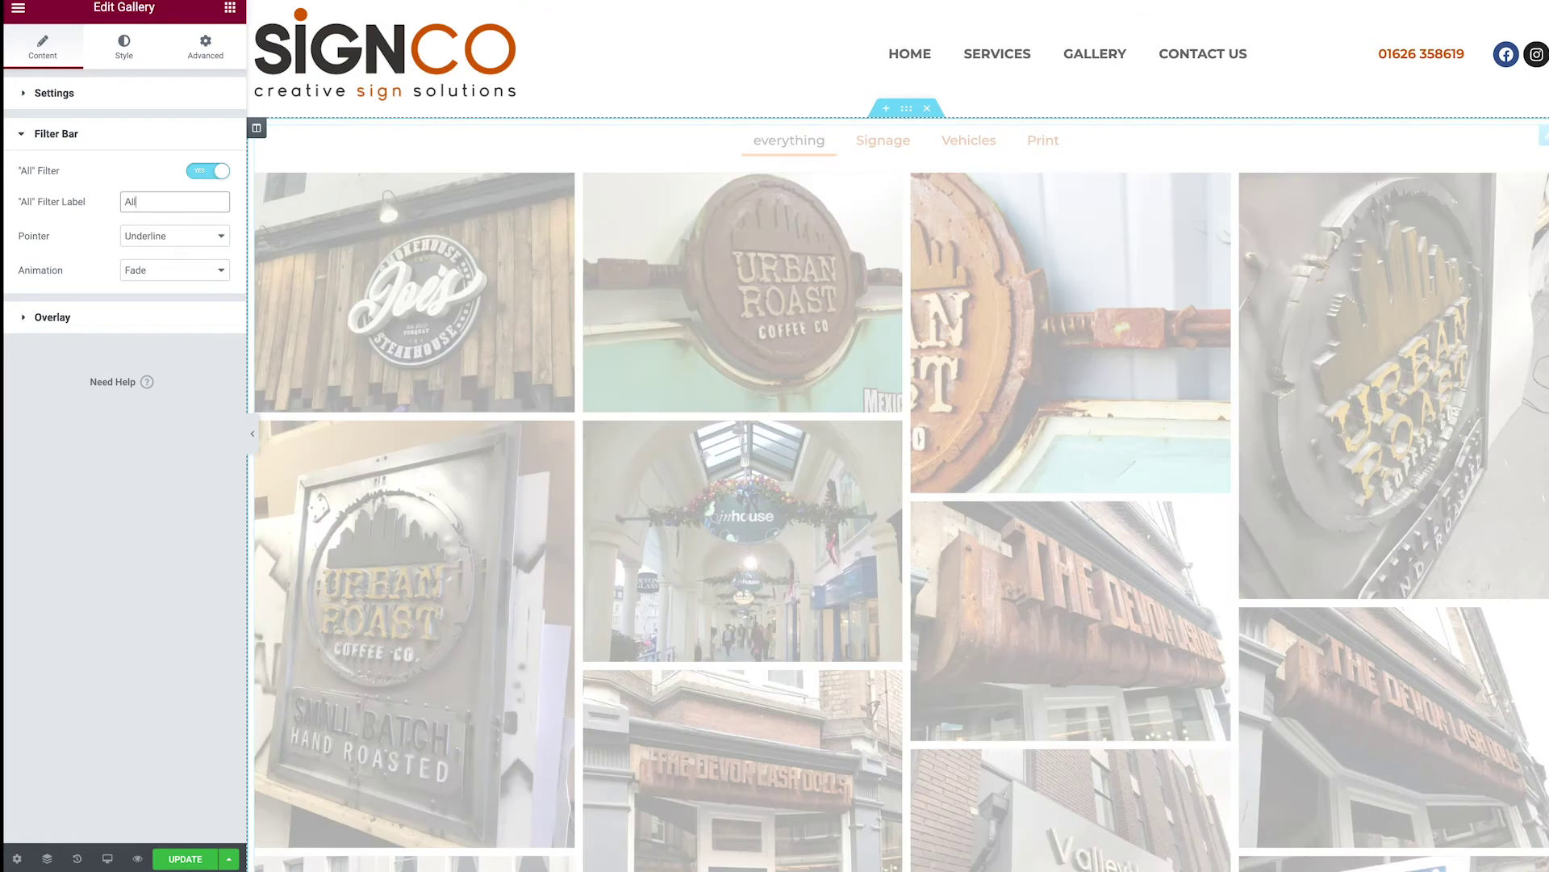
Step: Try the Overline and Double Line pointer styles for the filter bar and return the pointer to Underline
click(143, 250)
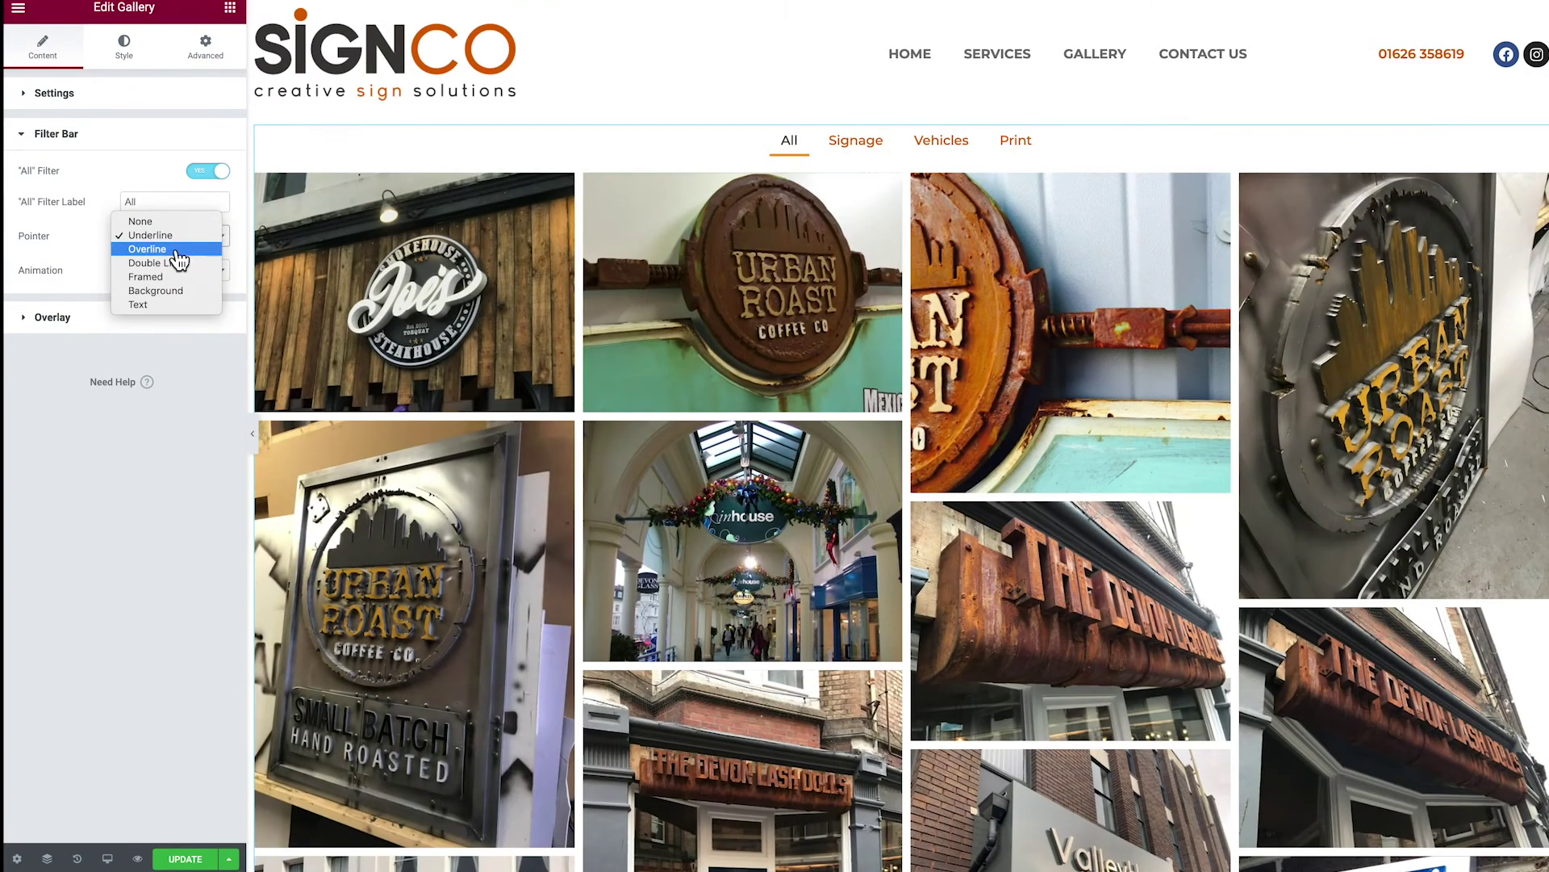
click(176, 250)
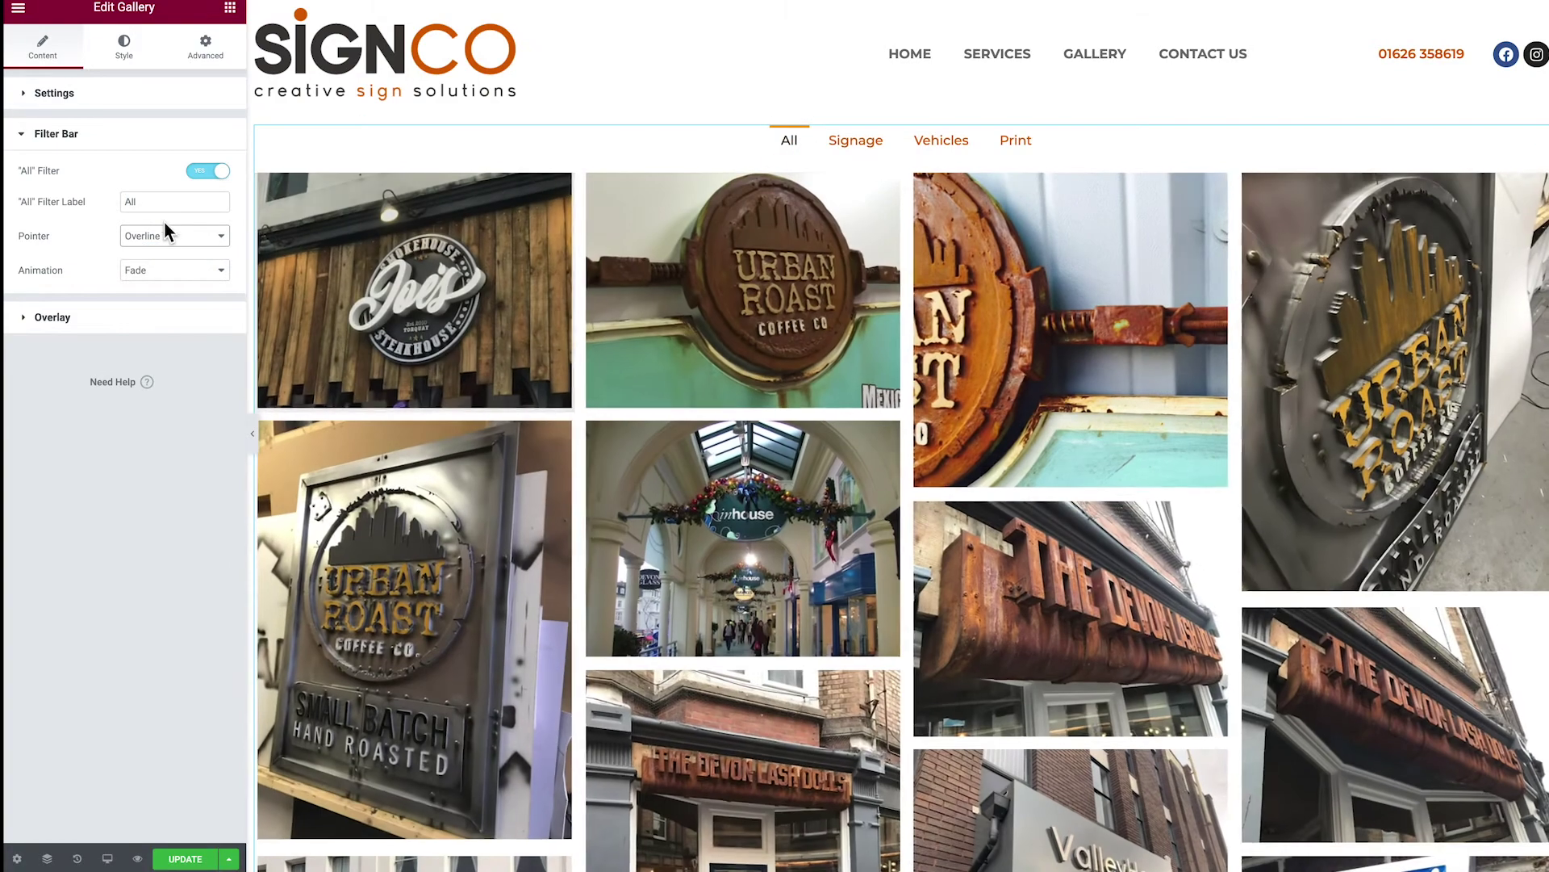
click(166, 239)
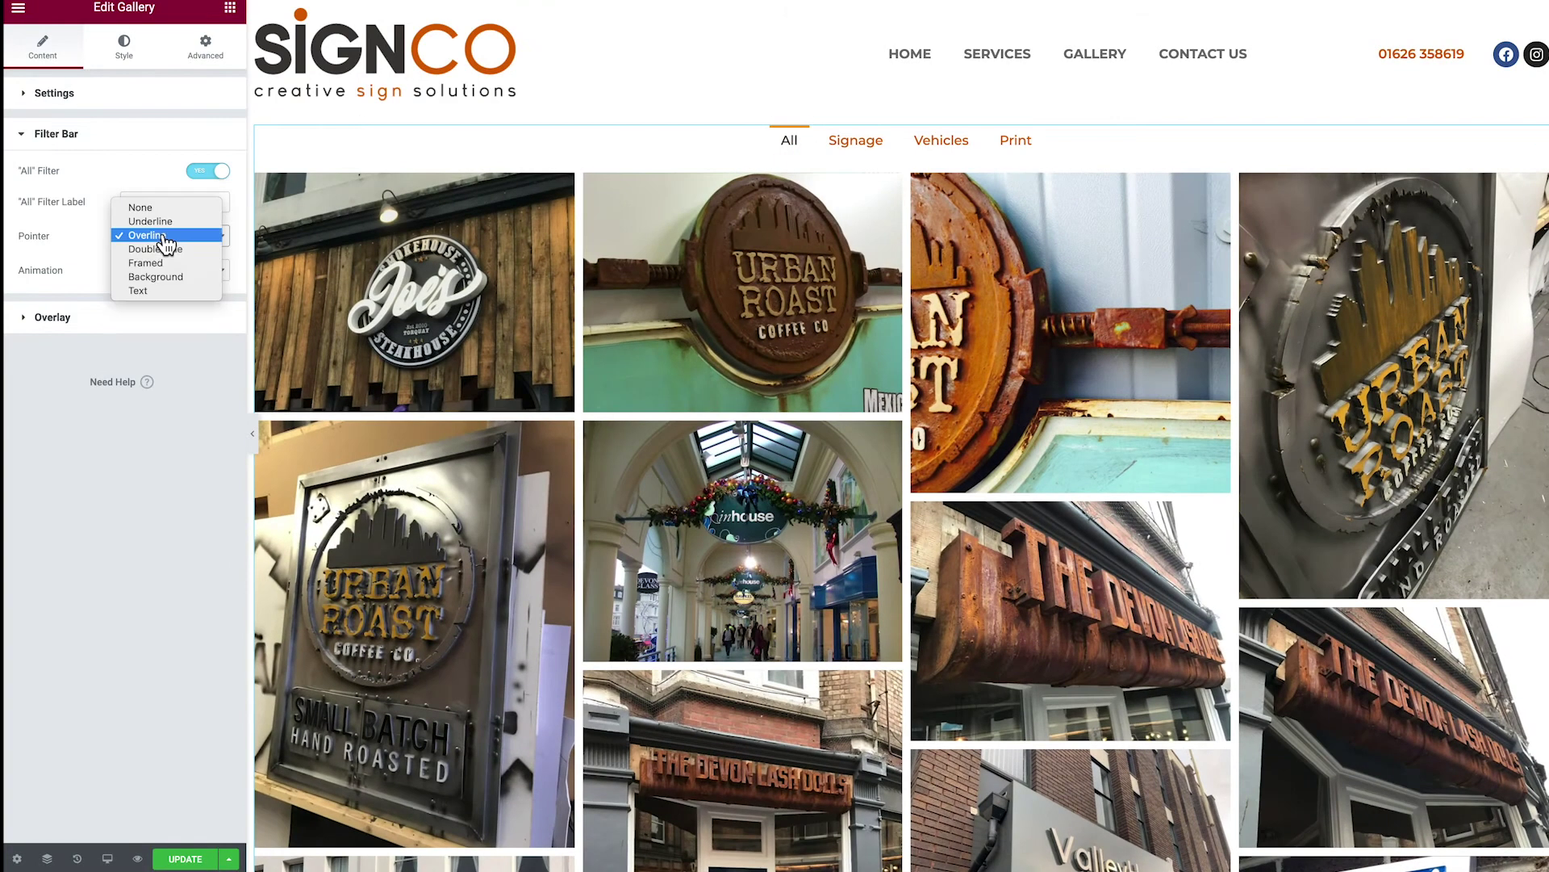
click(185, 252)
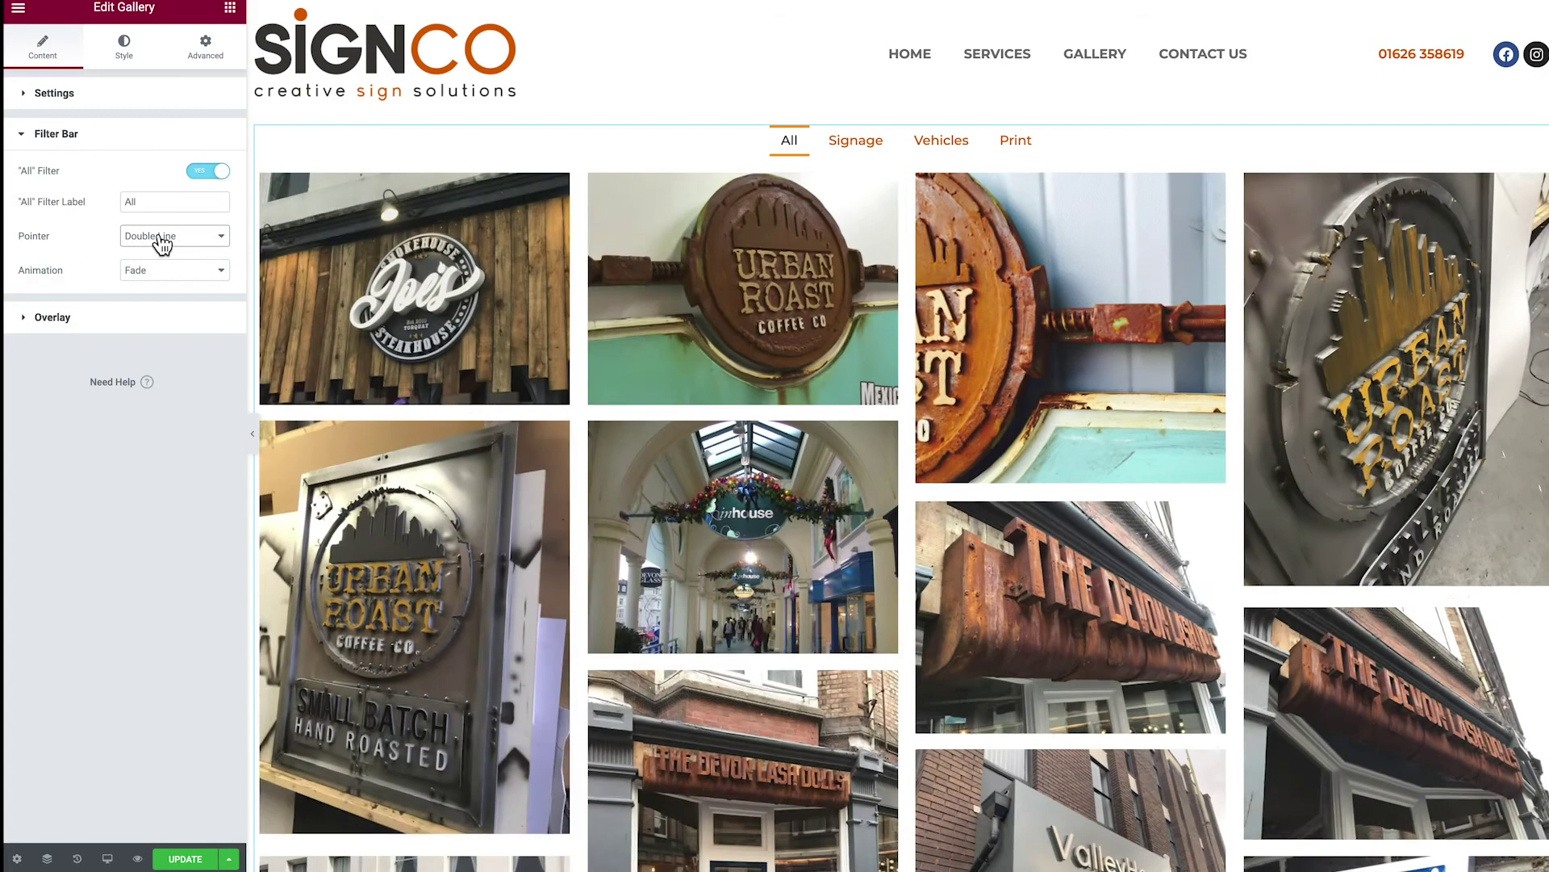
click(161, 241)
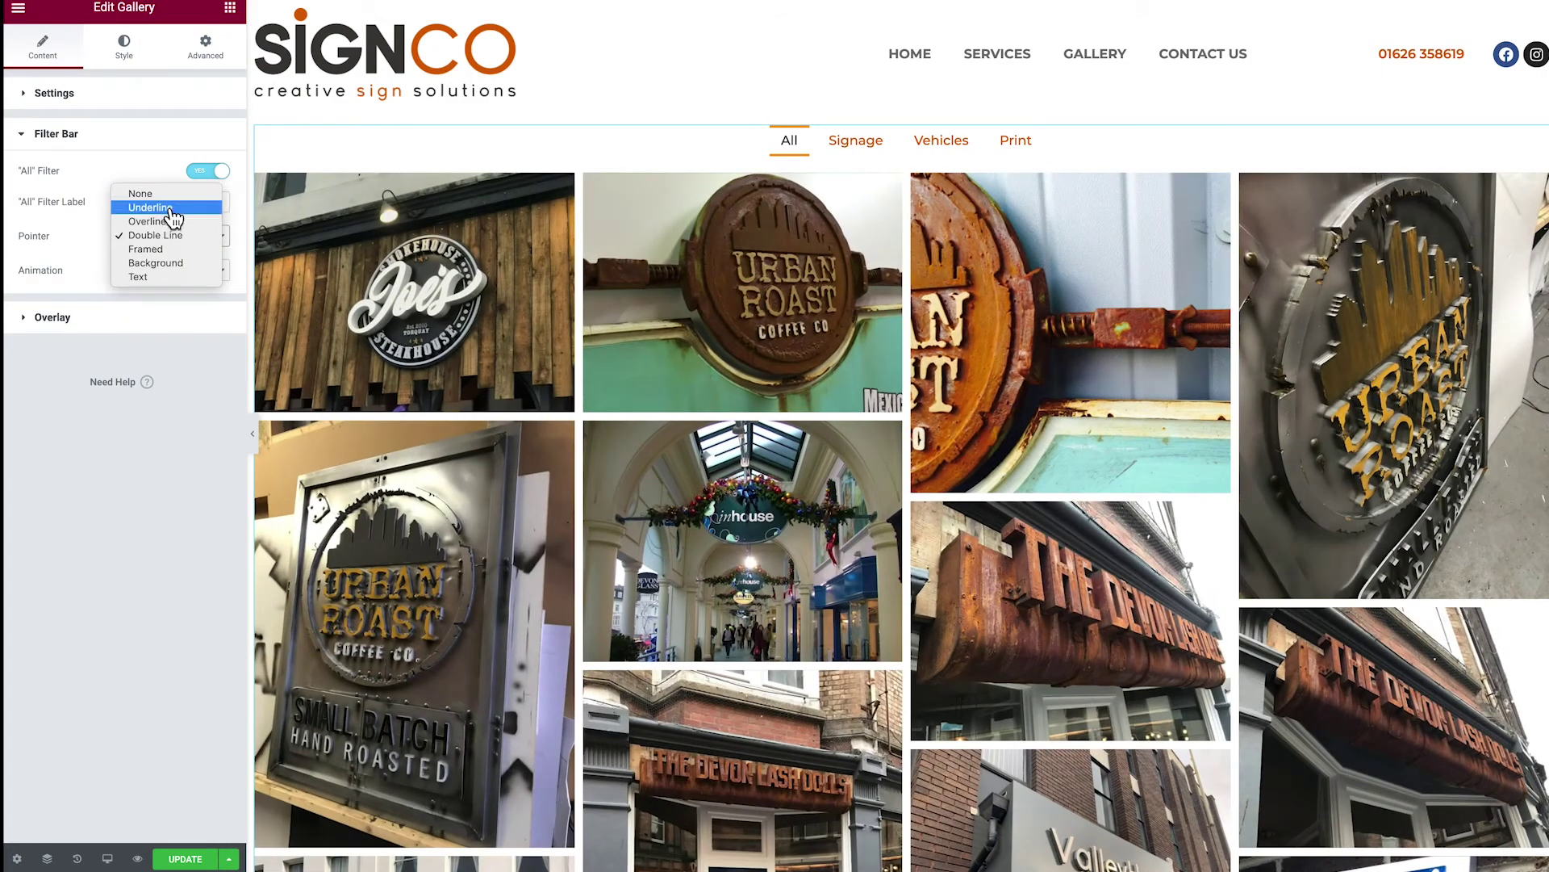
click(176, 210)
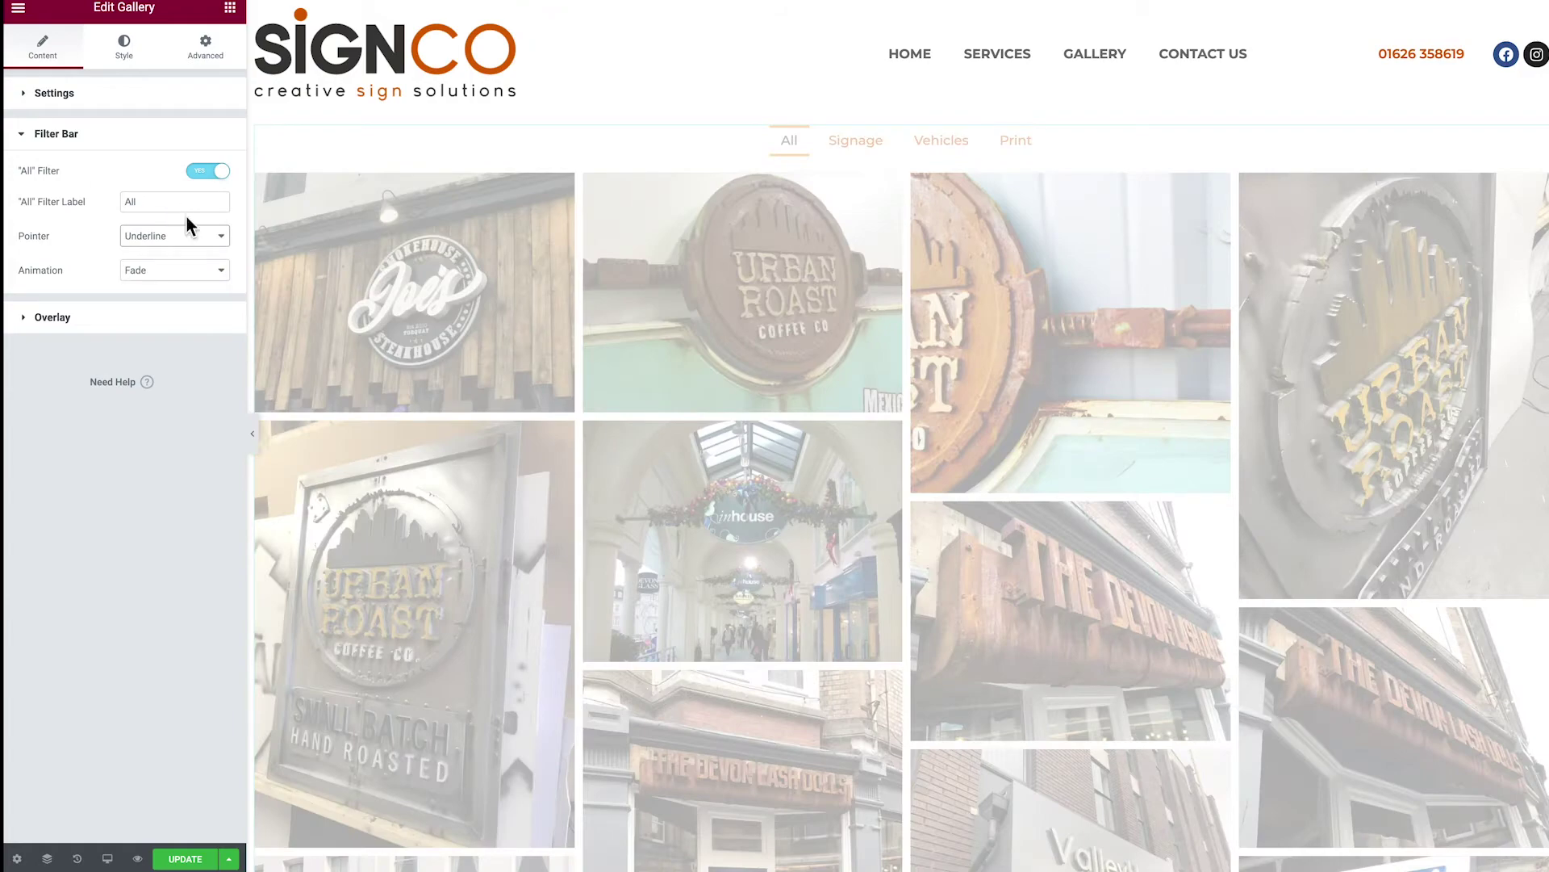
Step: Try the Slide animation for the filter bar pointer and set the animation to Drop In
click(160, 273)
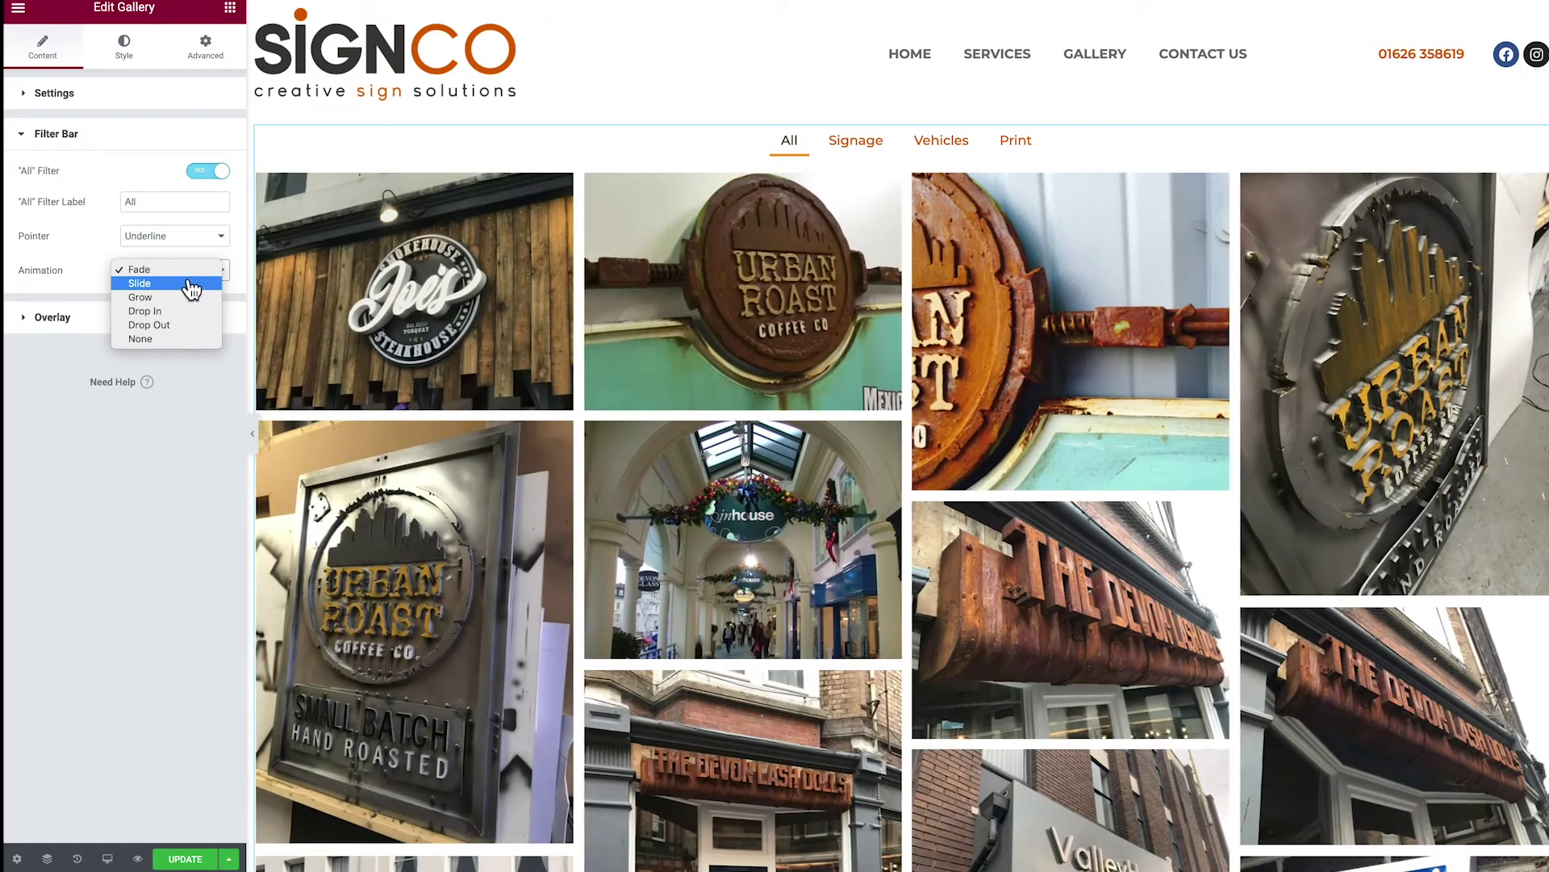
click(183, 284)
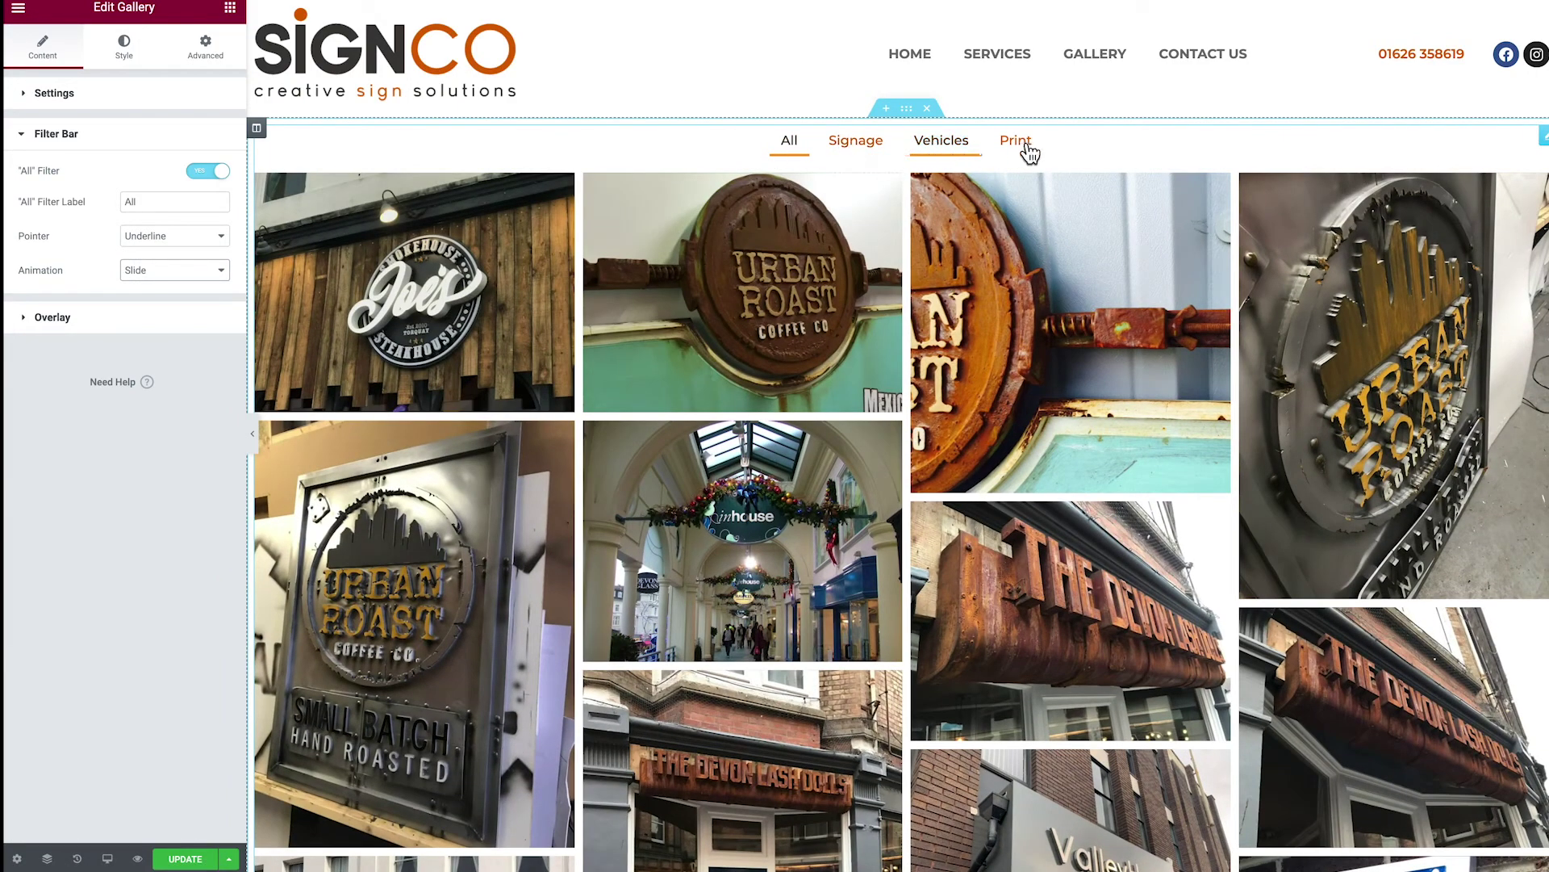
click(141, 273)
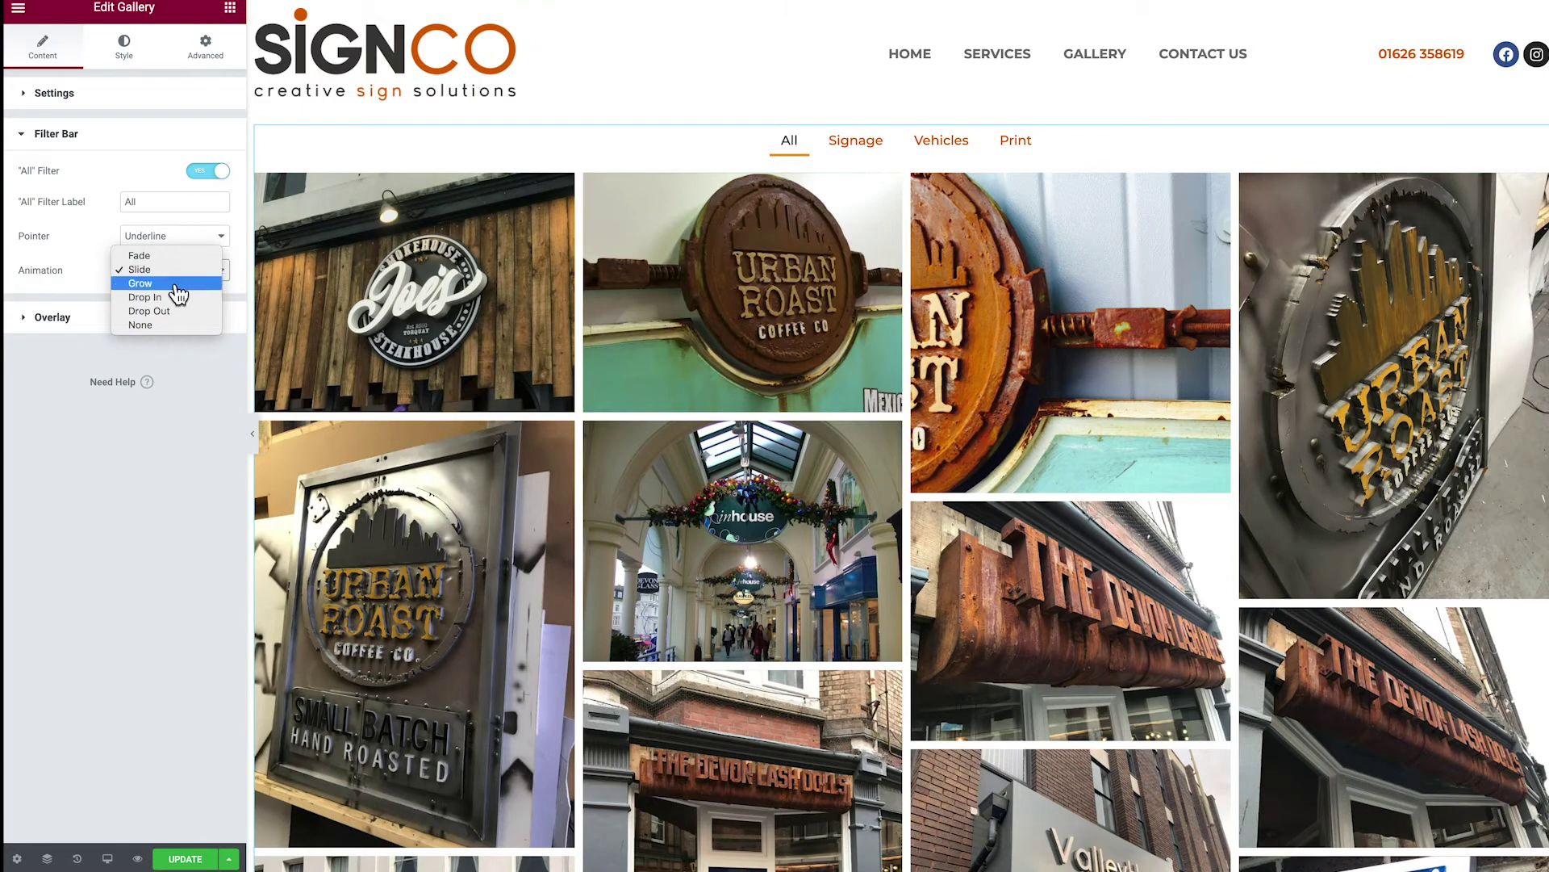
click(176, 297)
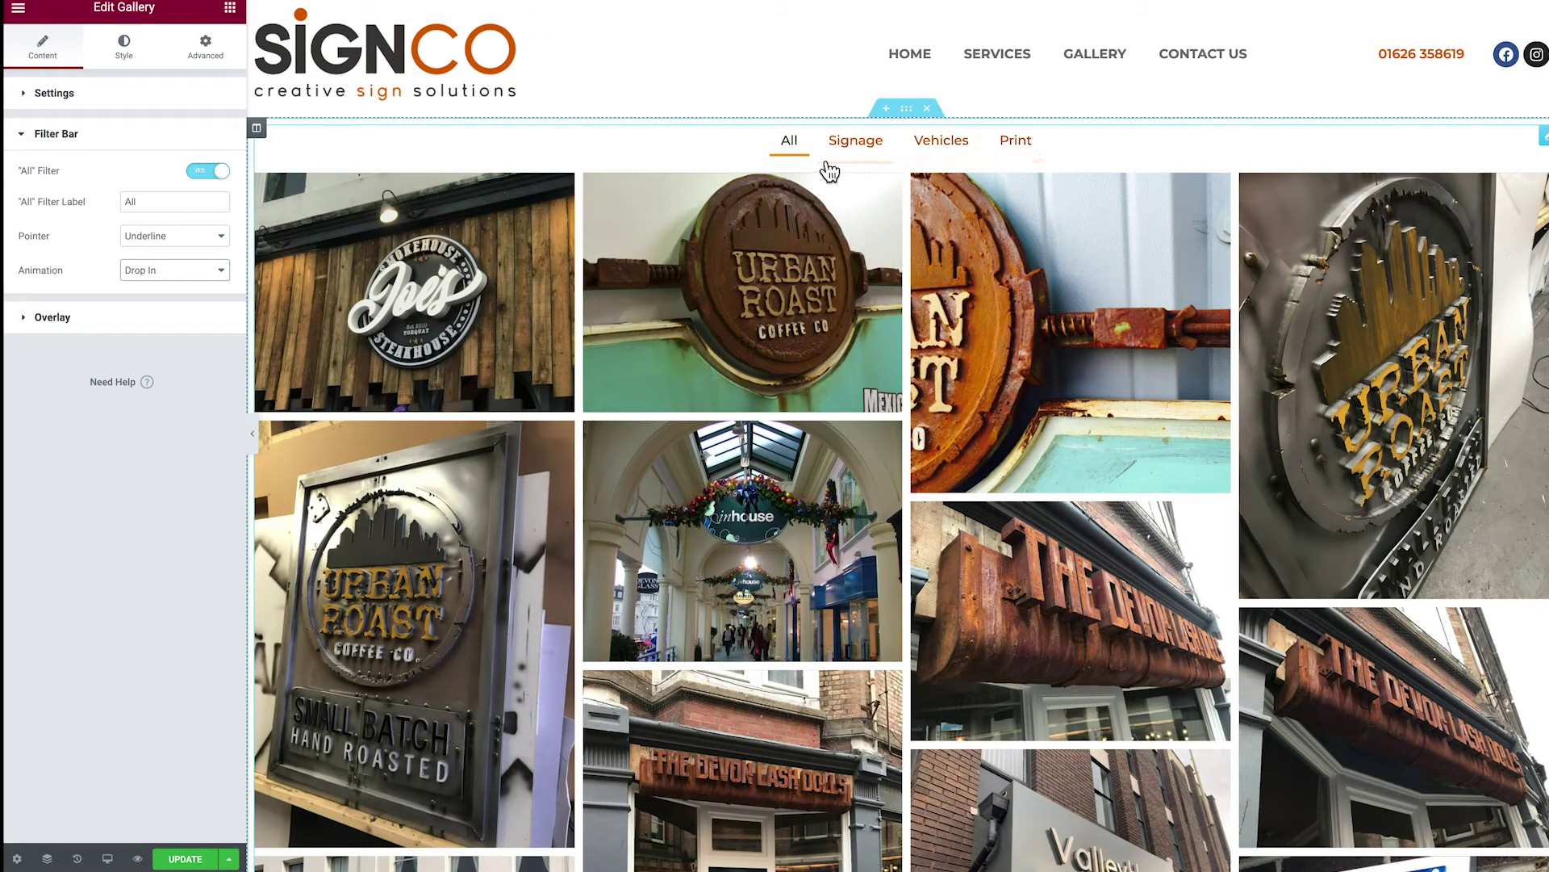
Step: Try showing each image's Title in the gallery overlay and return the overlay title to None
click(44, 319)
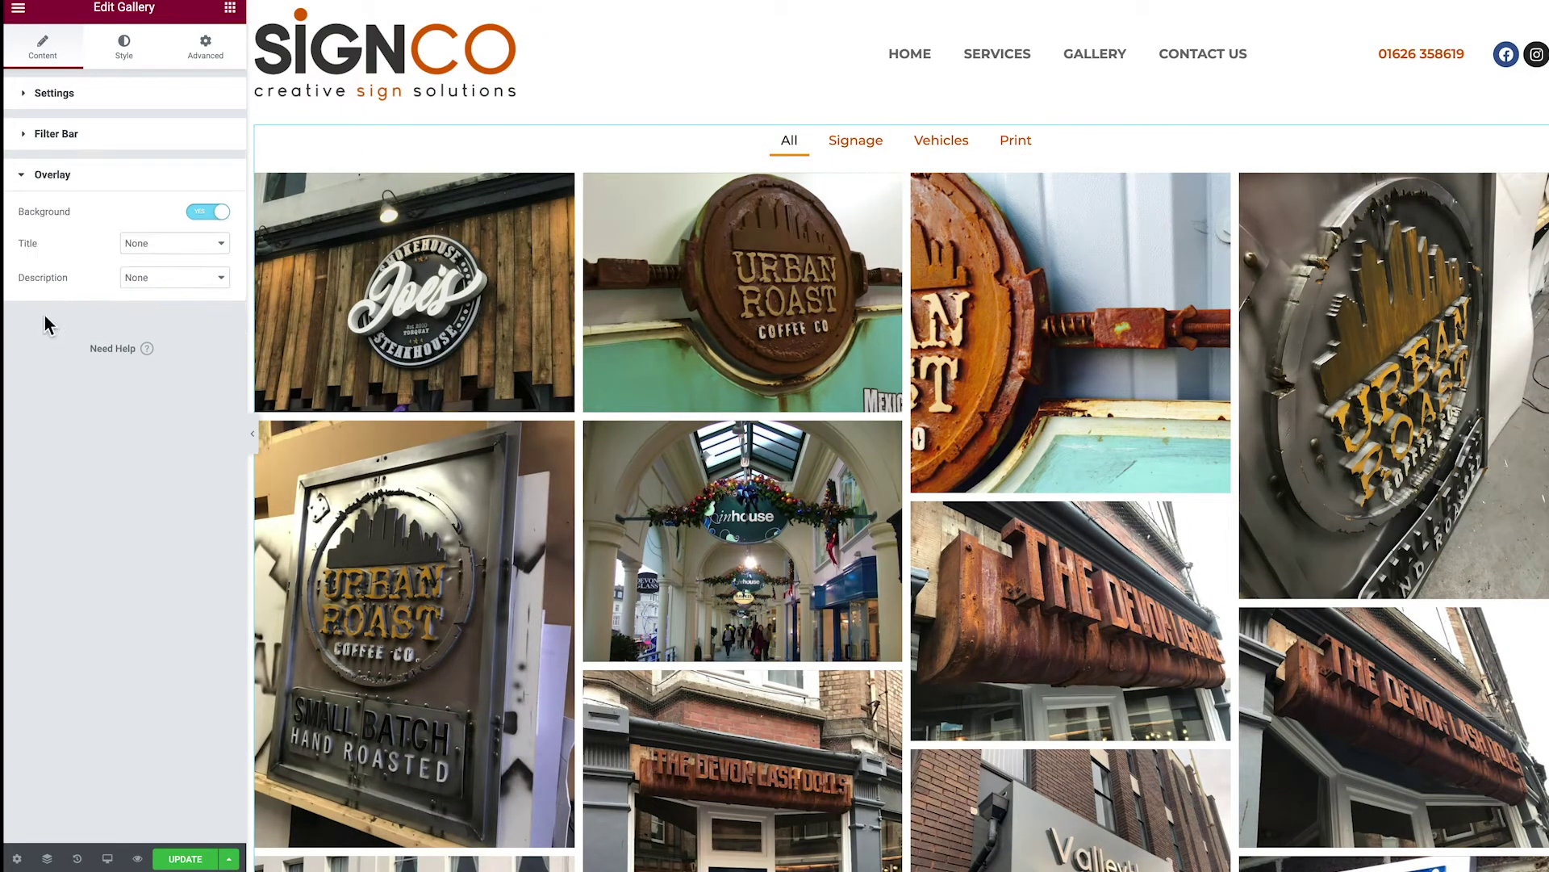
click(153, 252)
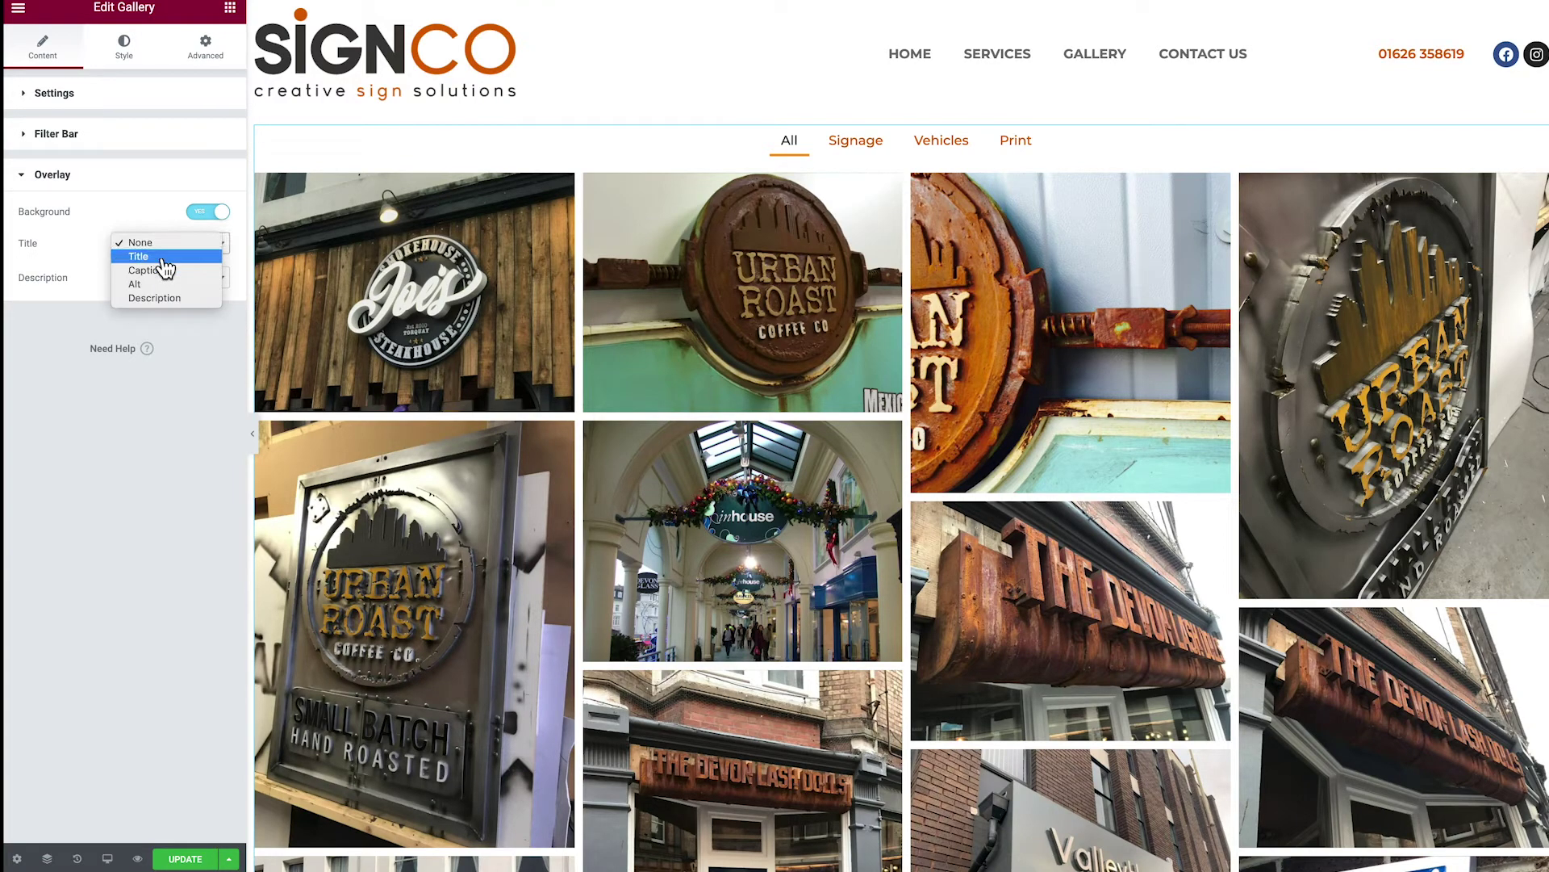
click(163, 258)
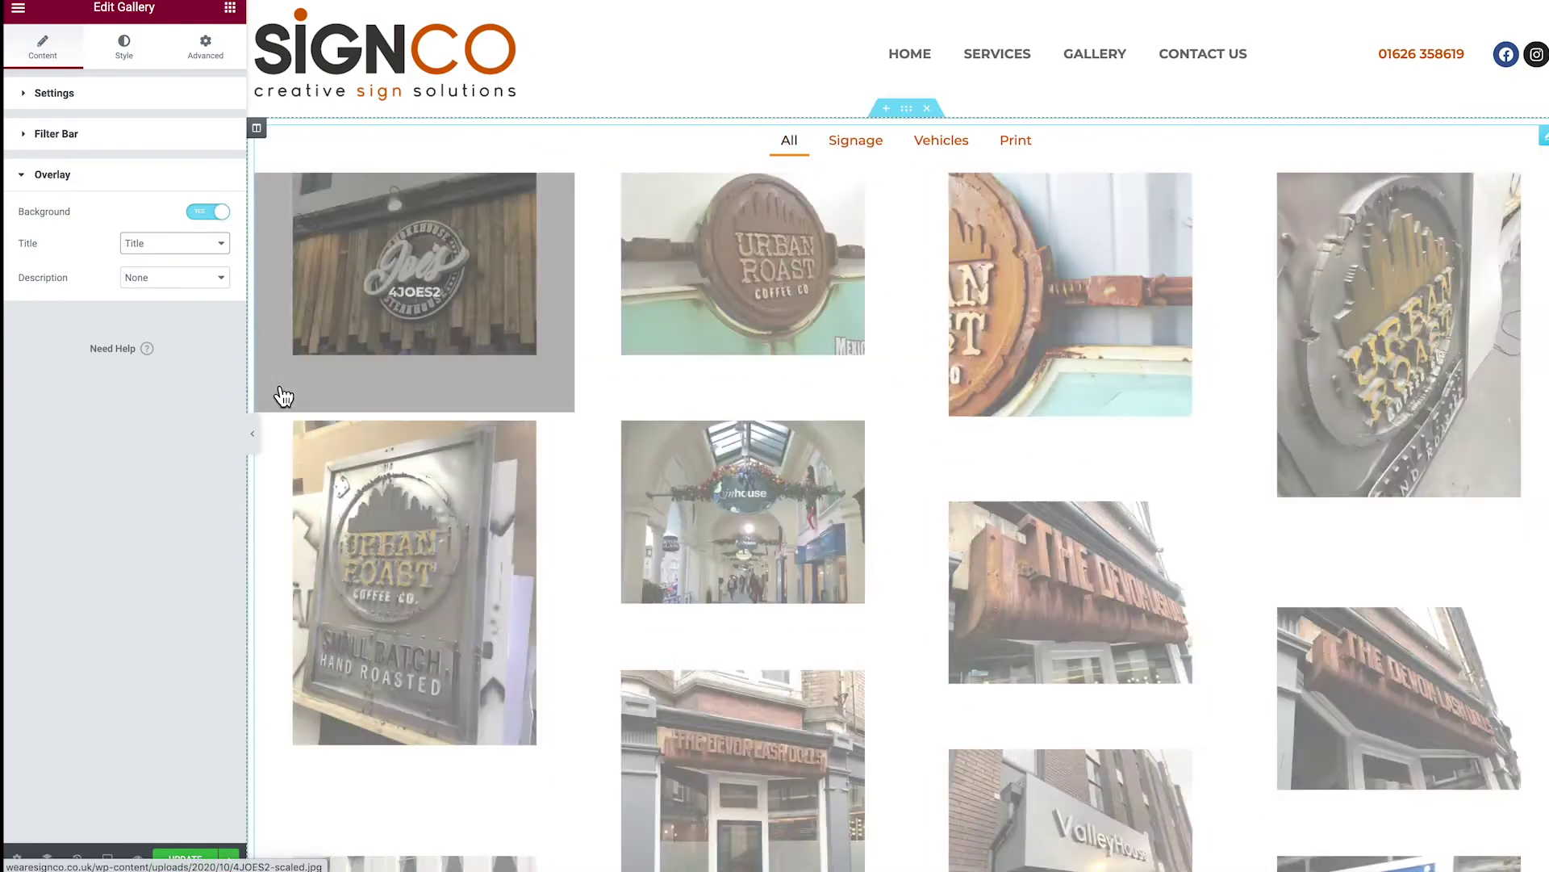
mouse_move(401, 289)
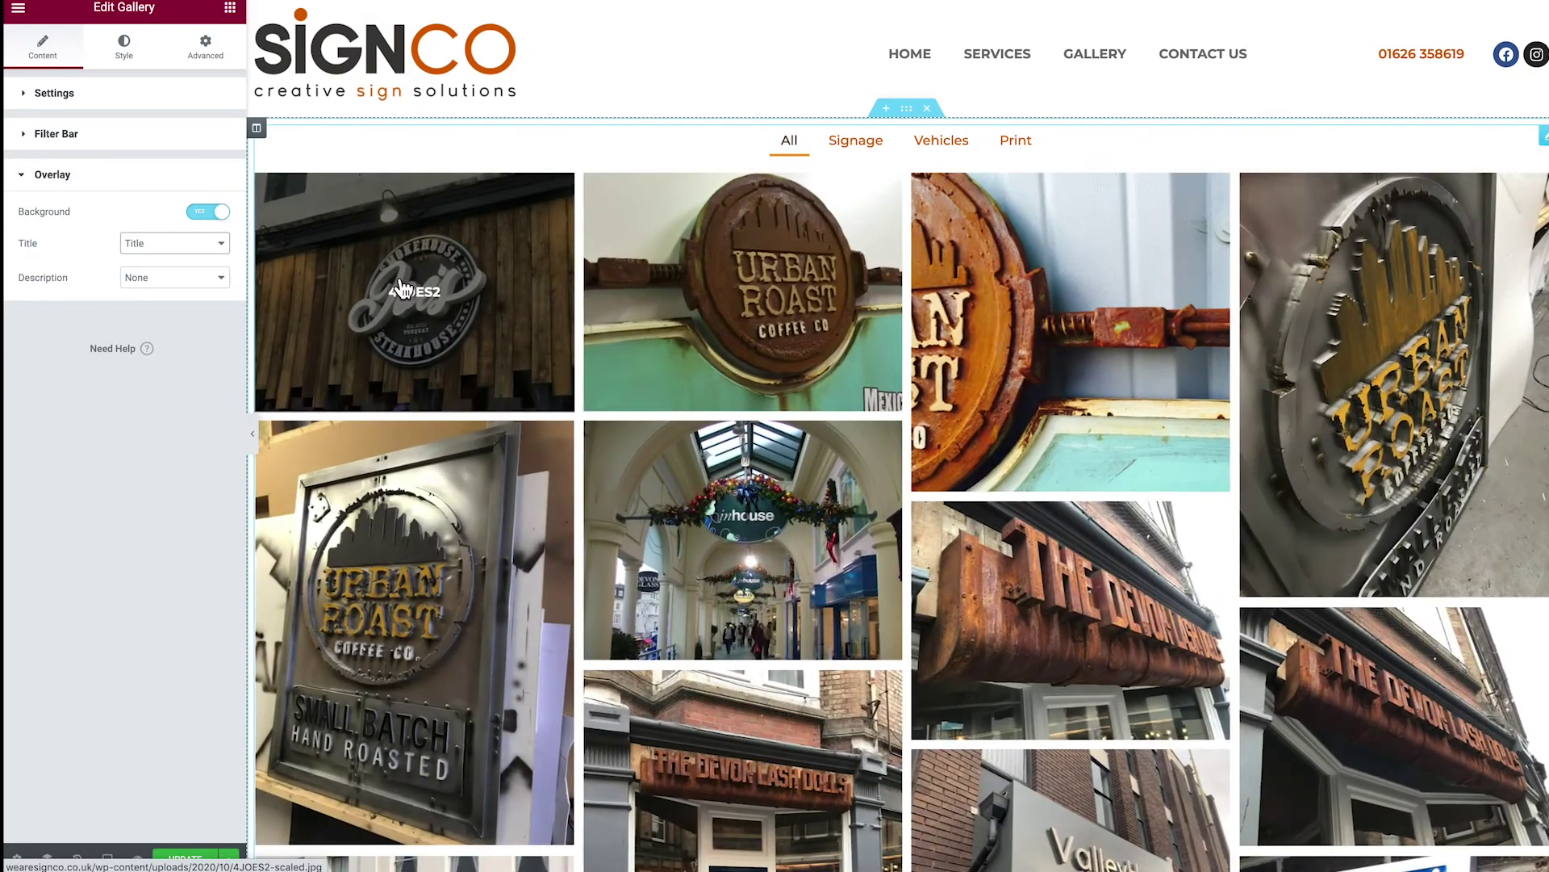
mouse_move(1048, 374)
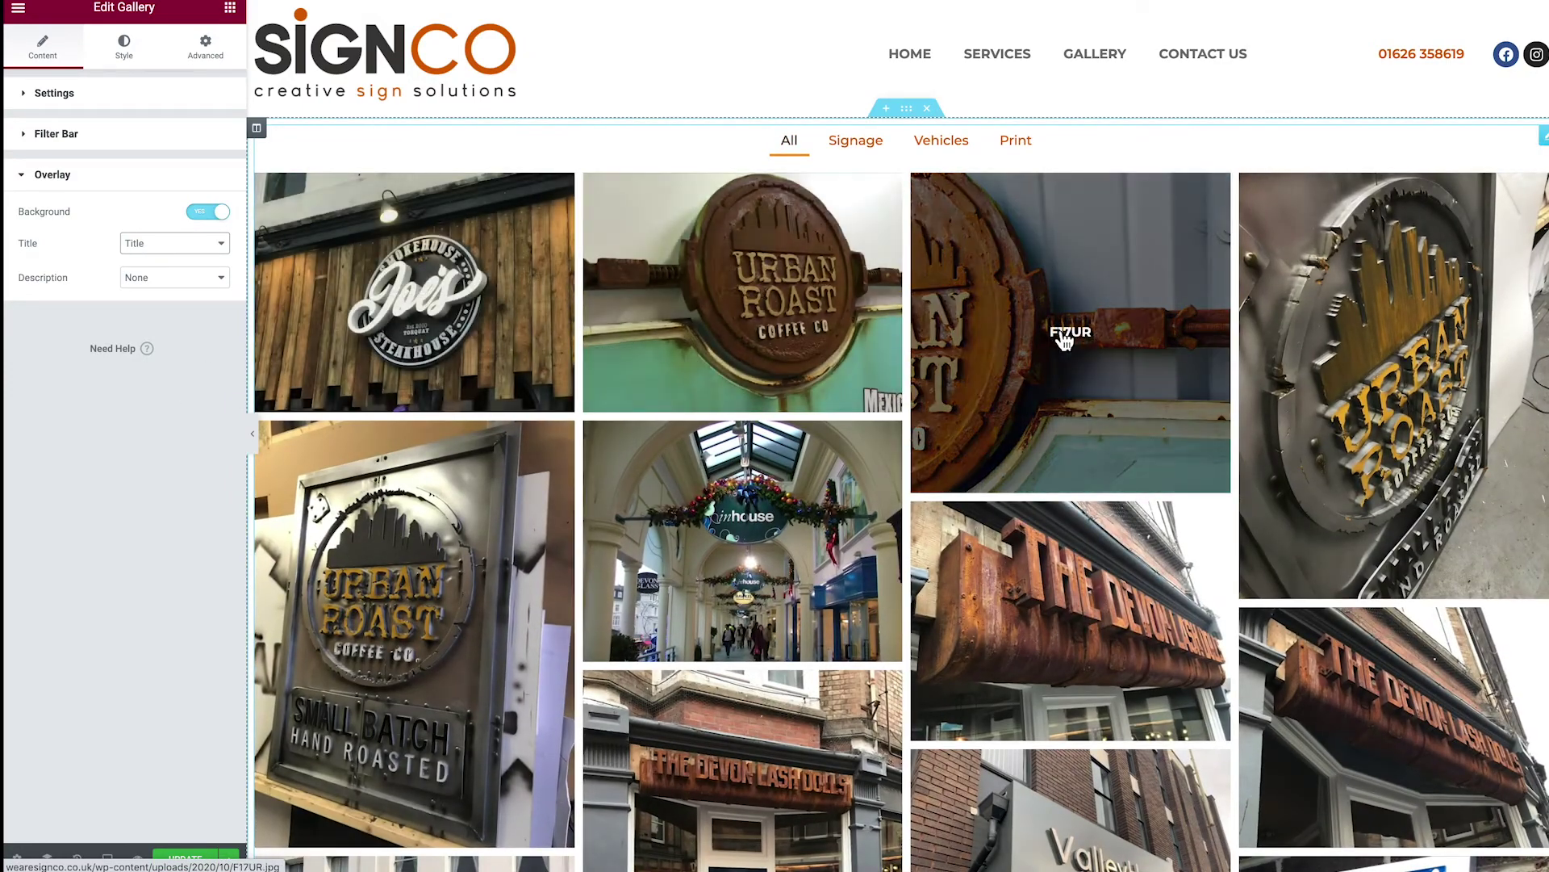
click(162, 243)
click(161, 231)
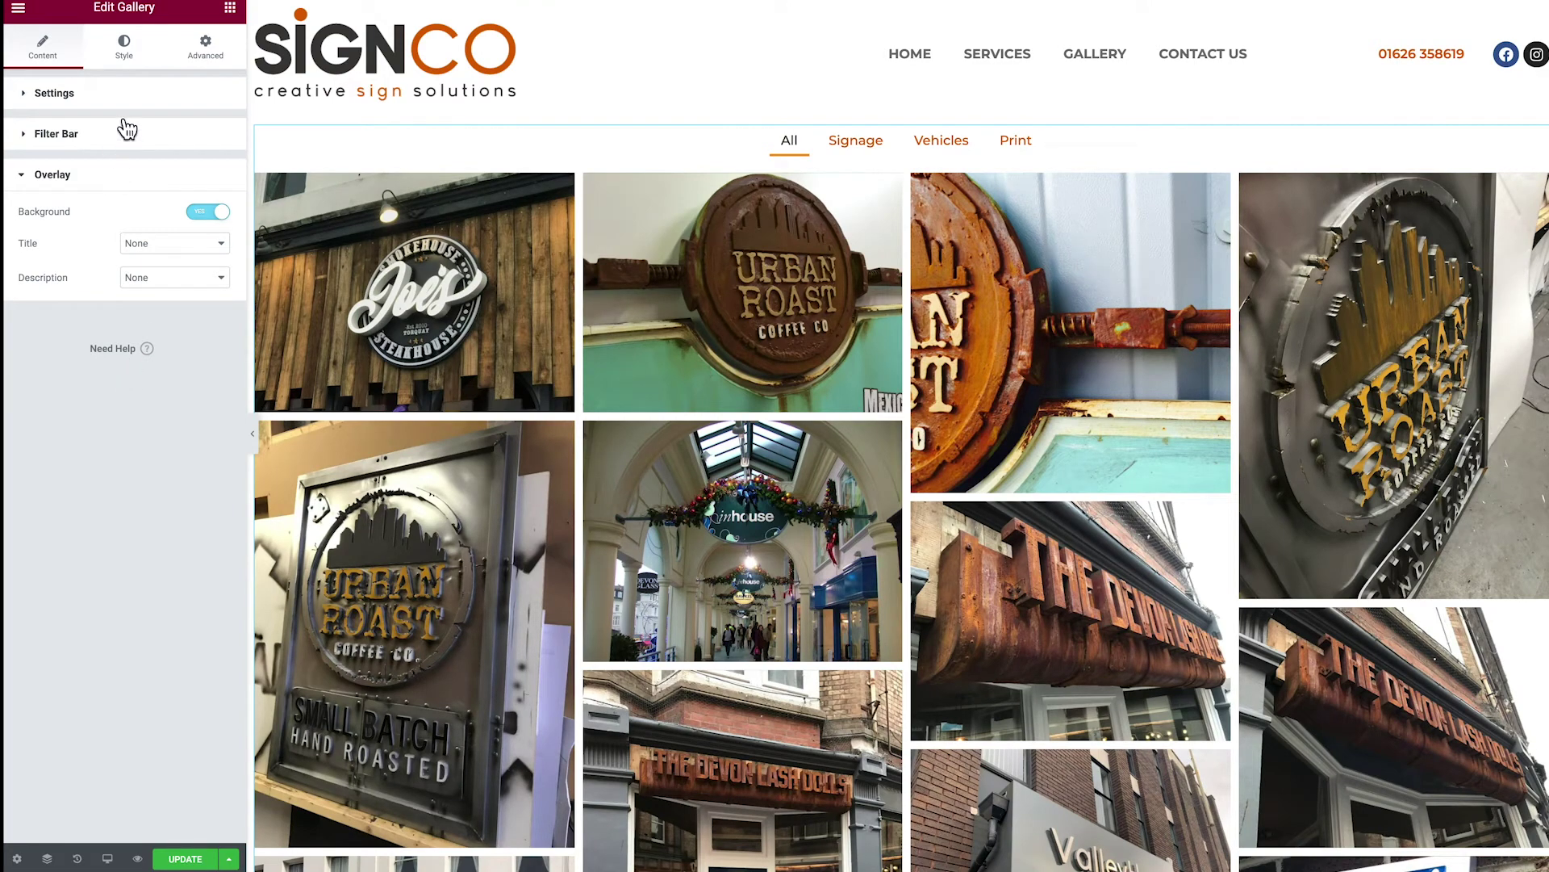
Step: Try a border radius of 100 px on the gallery images and return it to 0
click(125, 49)
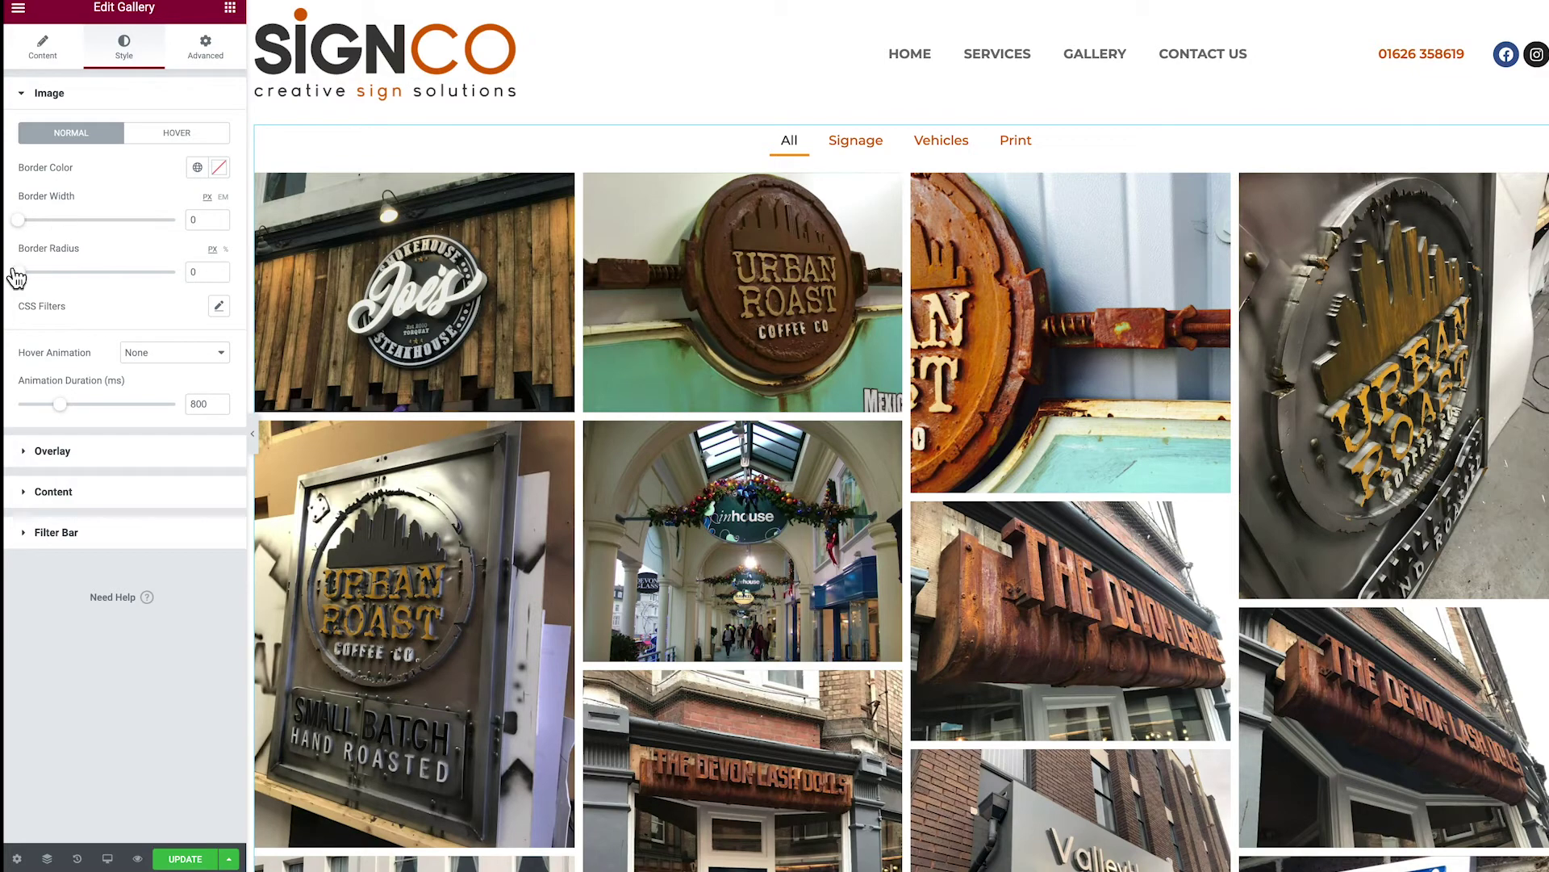
drag(57, 278, 192, 276)
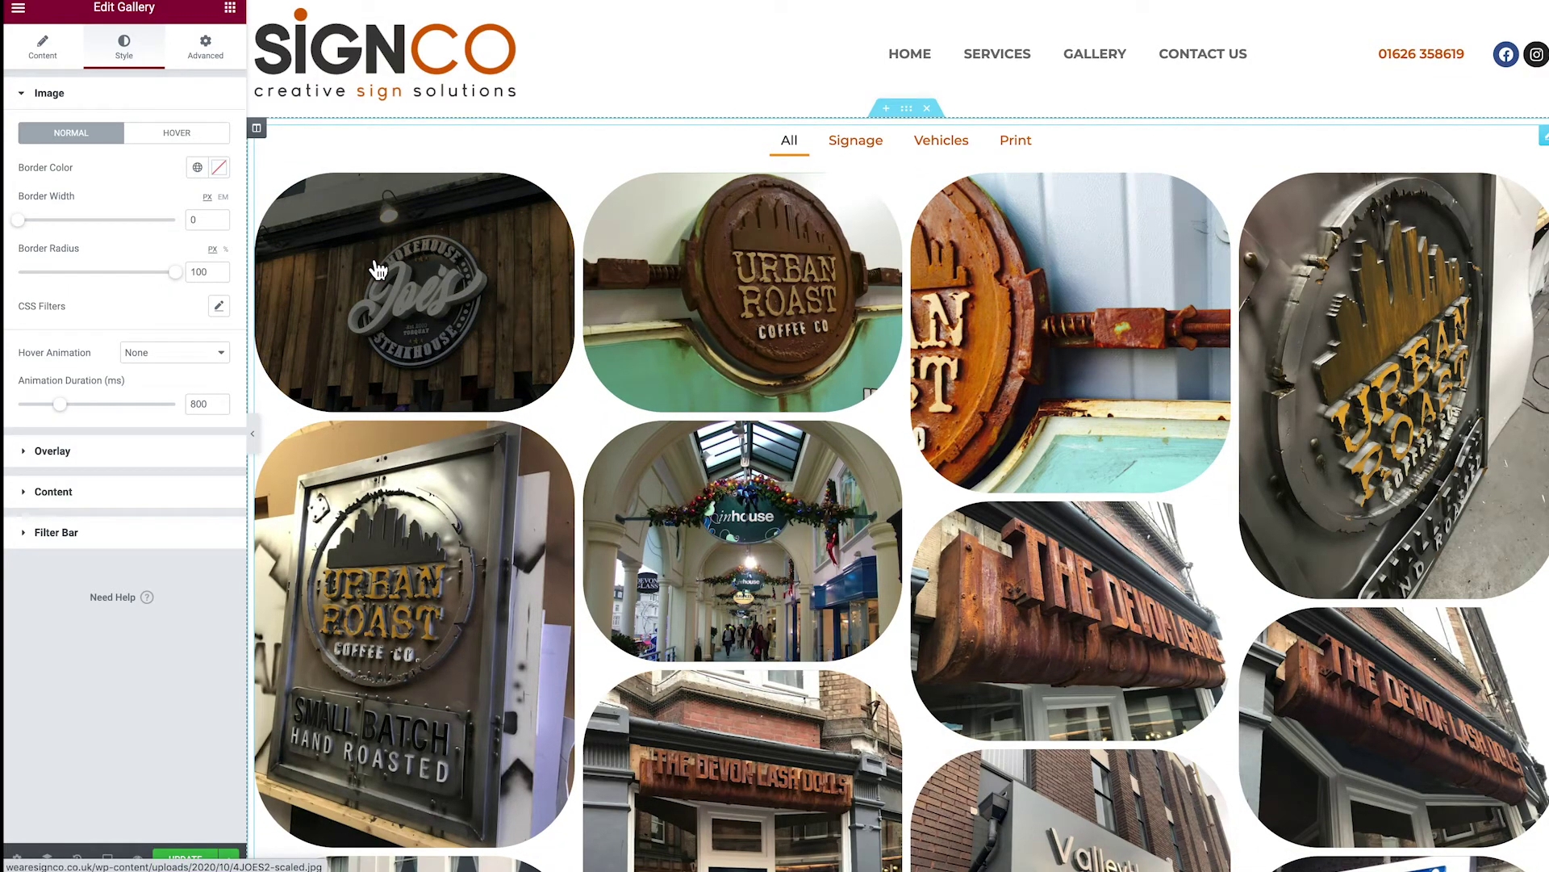
drag(175, 272, 18, 272)
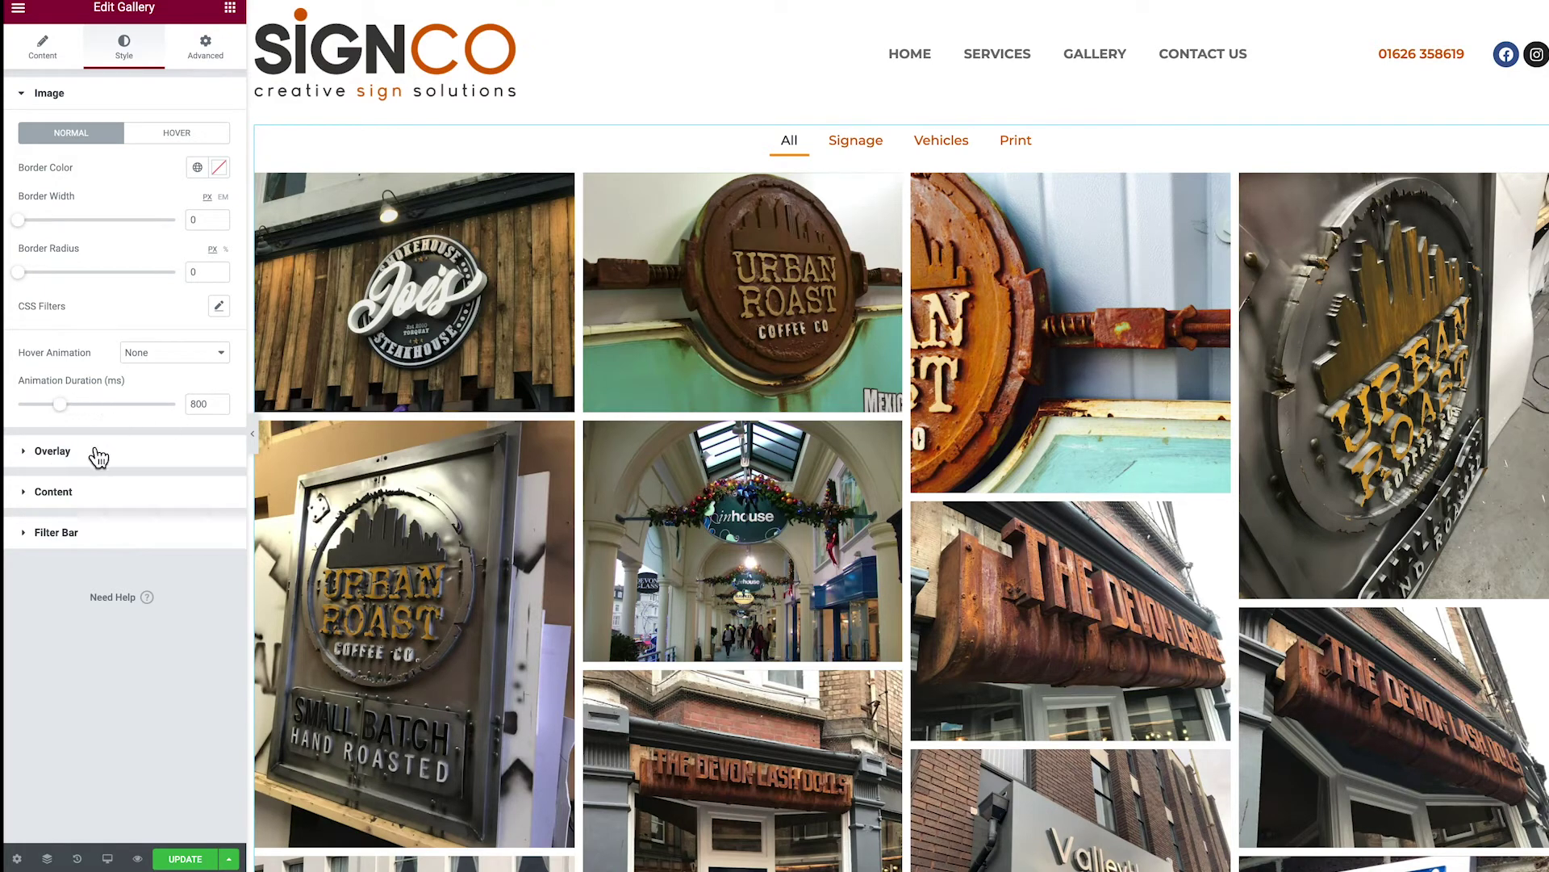
Step: Try a solid red overlay color, #F80000, over the gallery images in their normal state
click(53, 451)
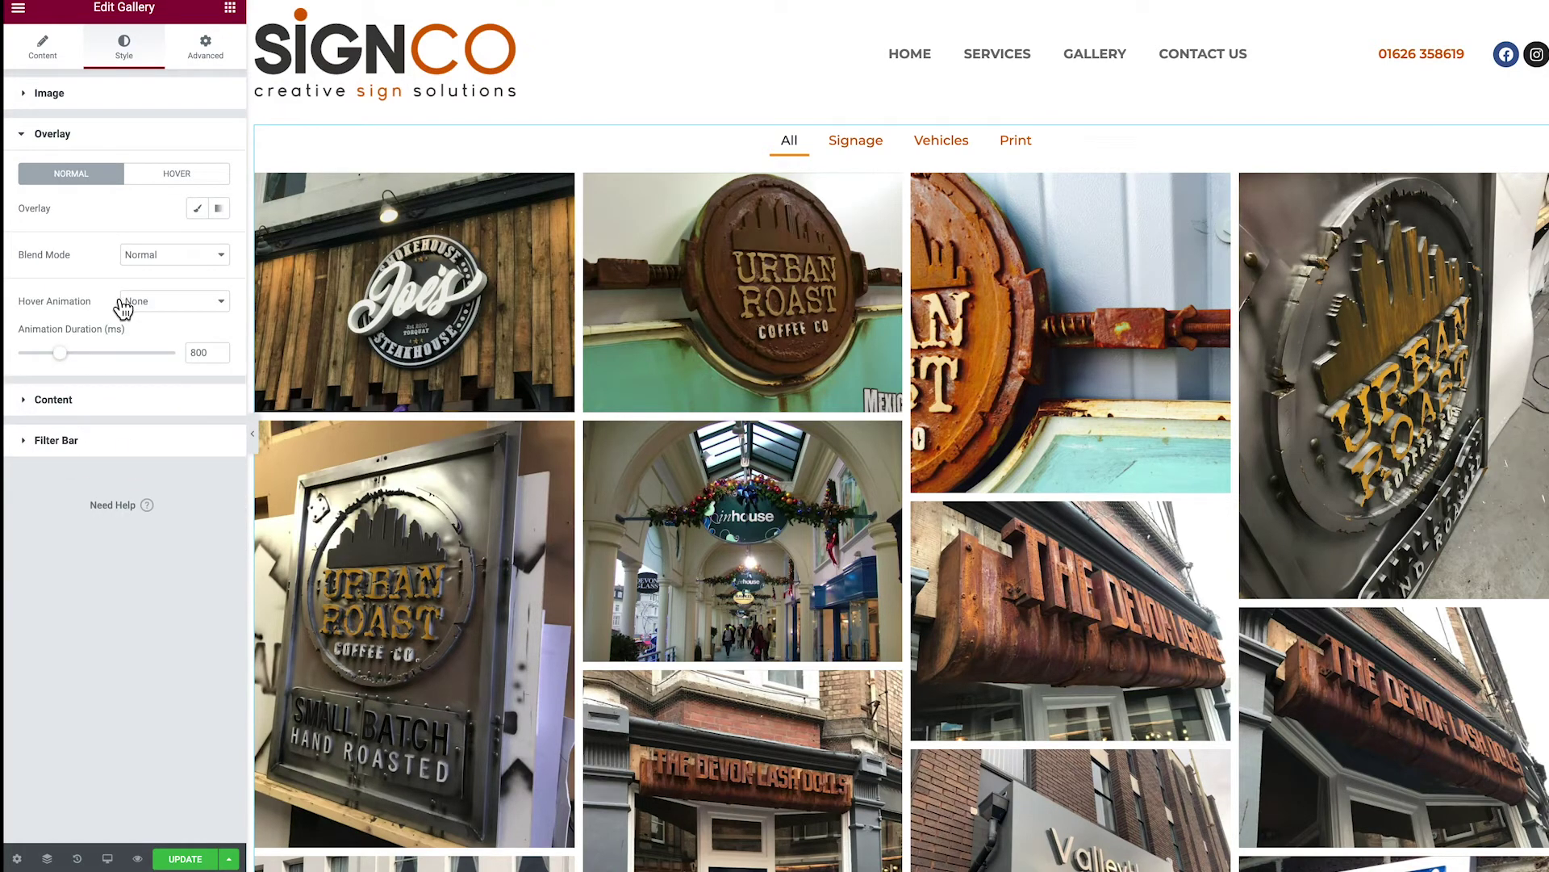
click(197, 212)
click(218, 244)
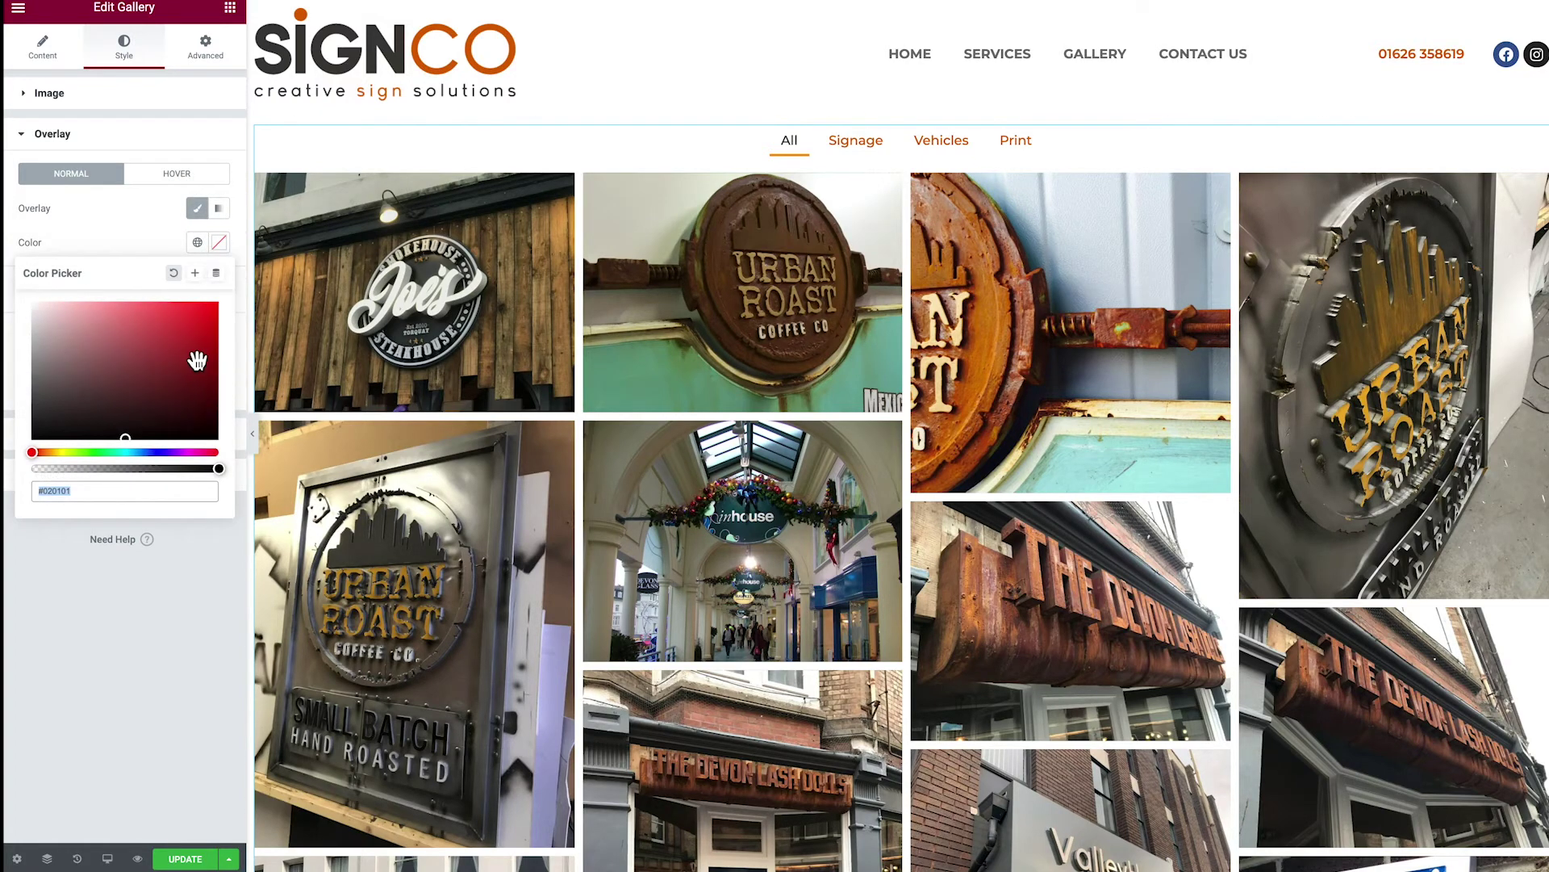
drag(158, 371, 202, 319)
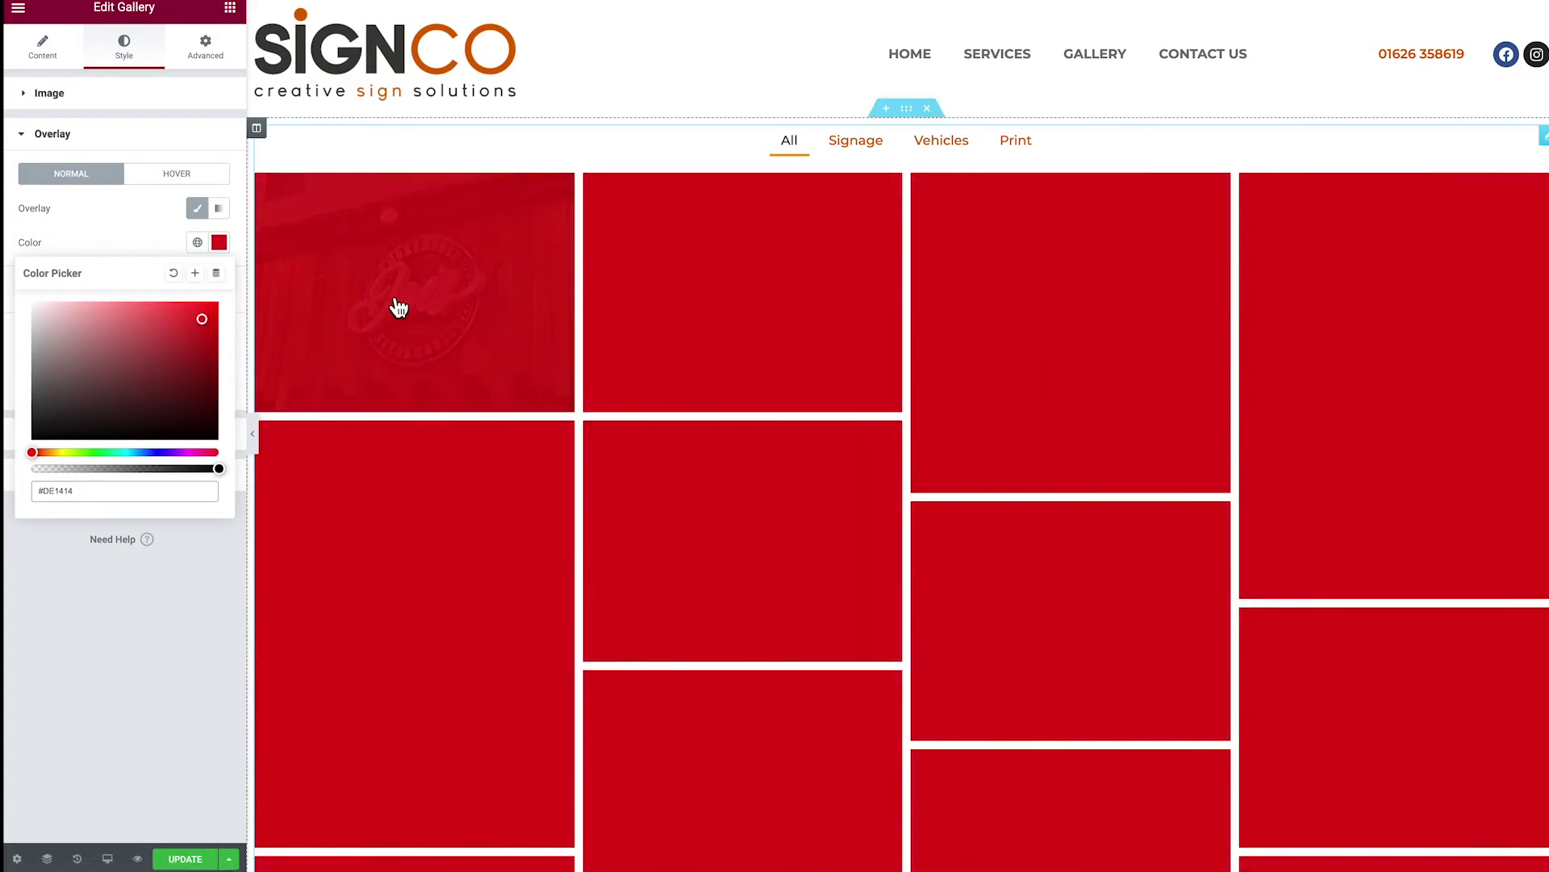
click(195, 347)
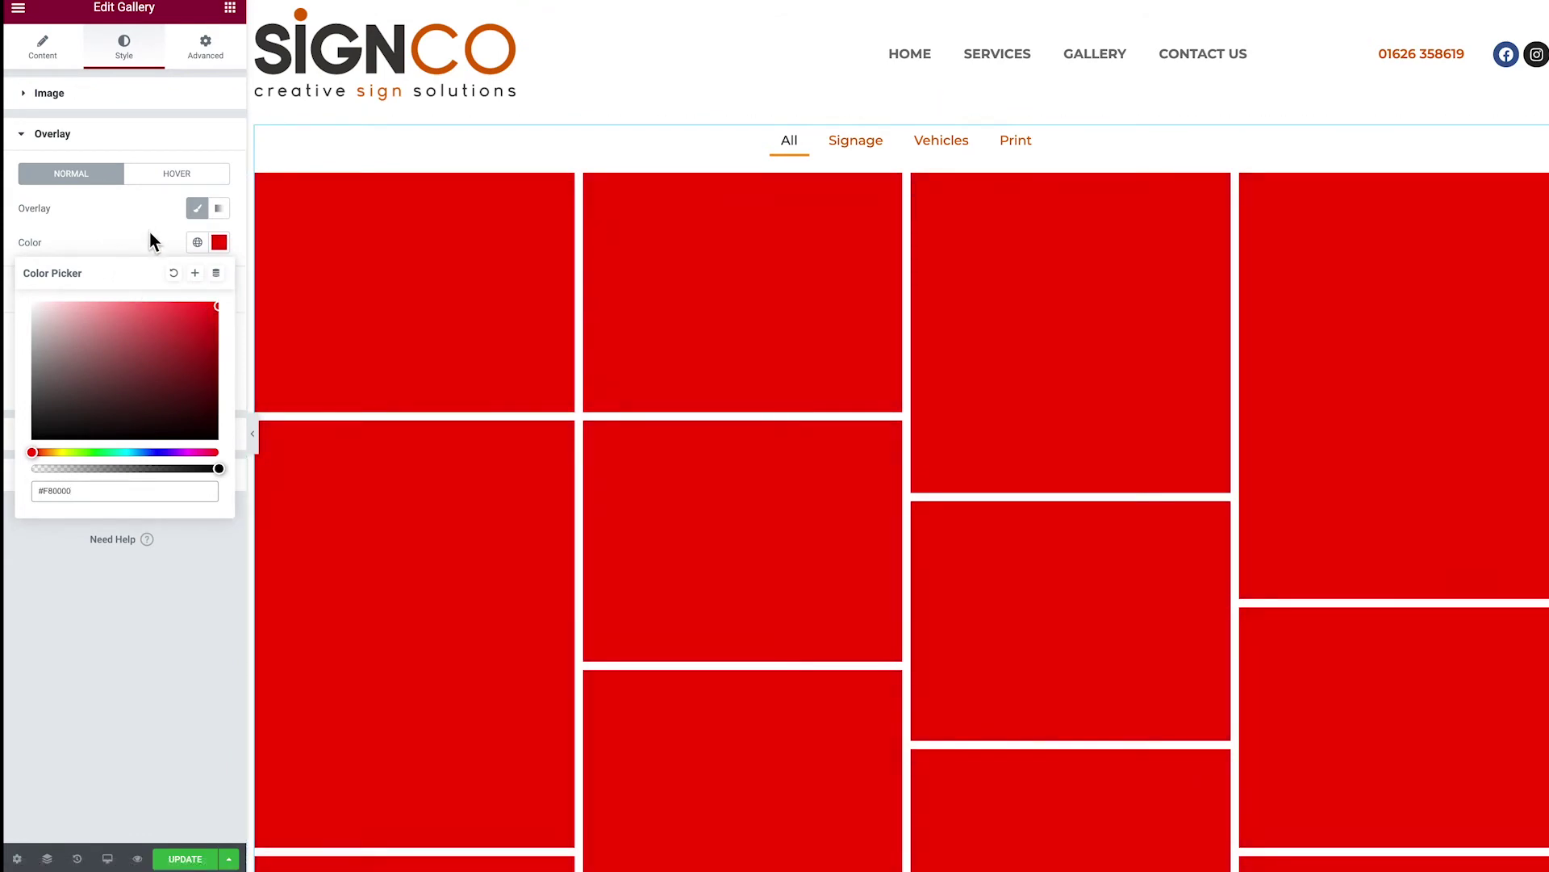
Step: Reduce the red overlay's opacity to fully transparent, clear its color value and remove the overlay fill type
drag(214, 467, 78, 475)
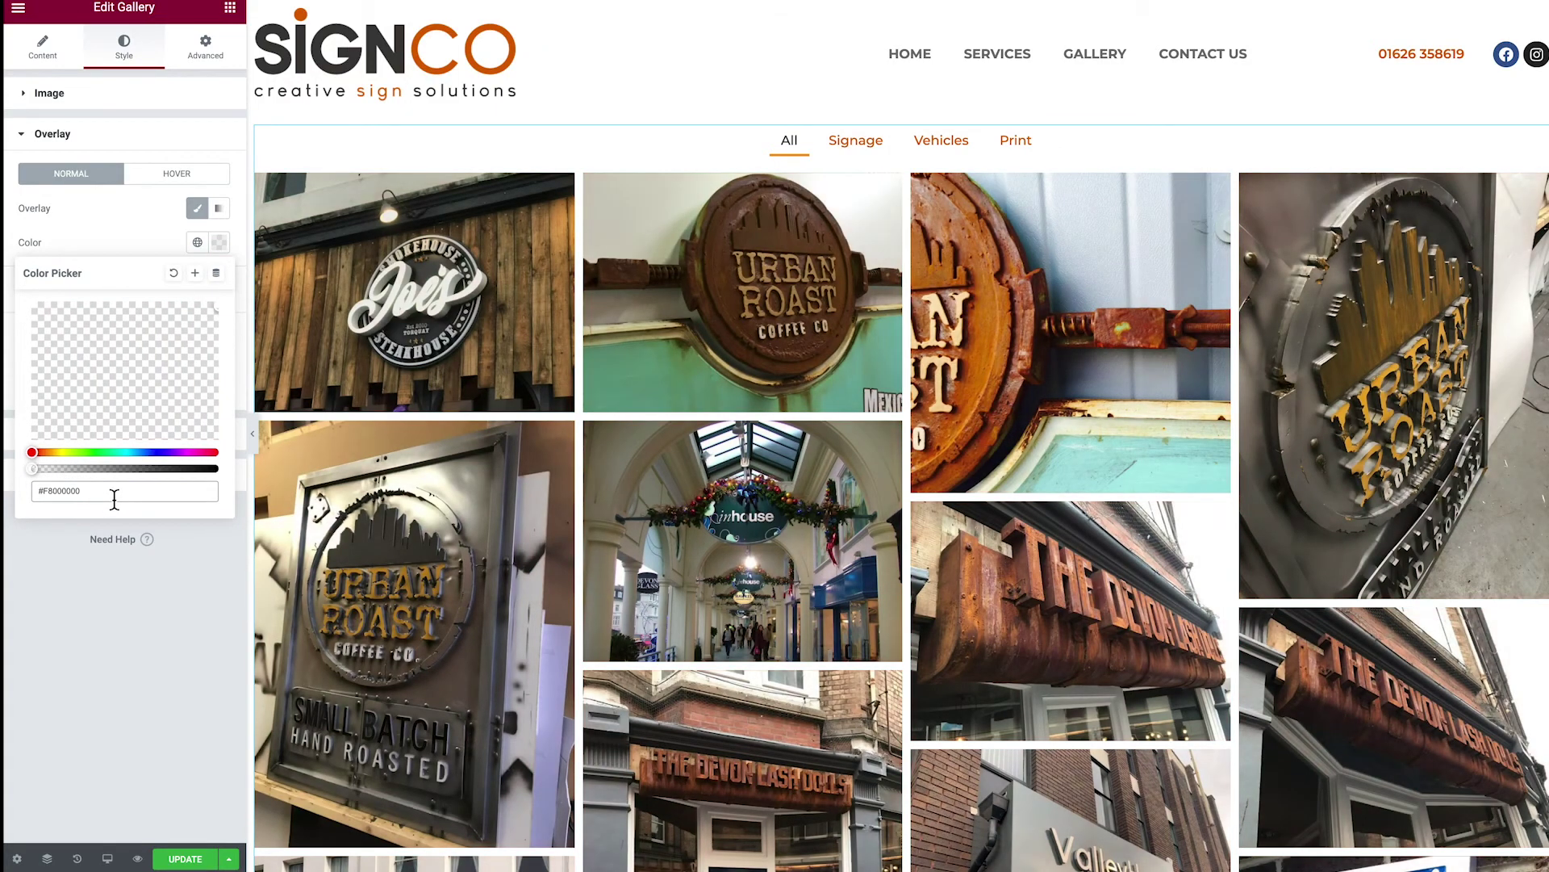
drag(113, 494, 10, 490)
key(BackSpace)
click(118, 218)
click(197, 208)
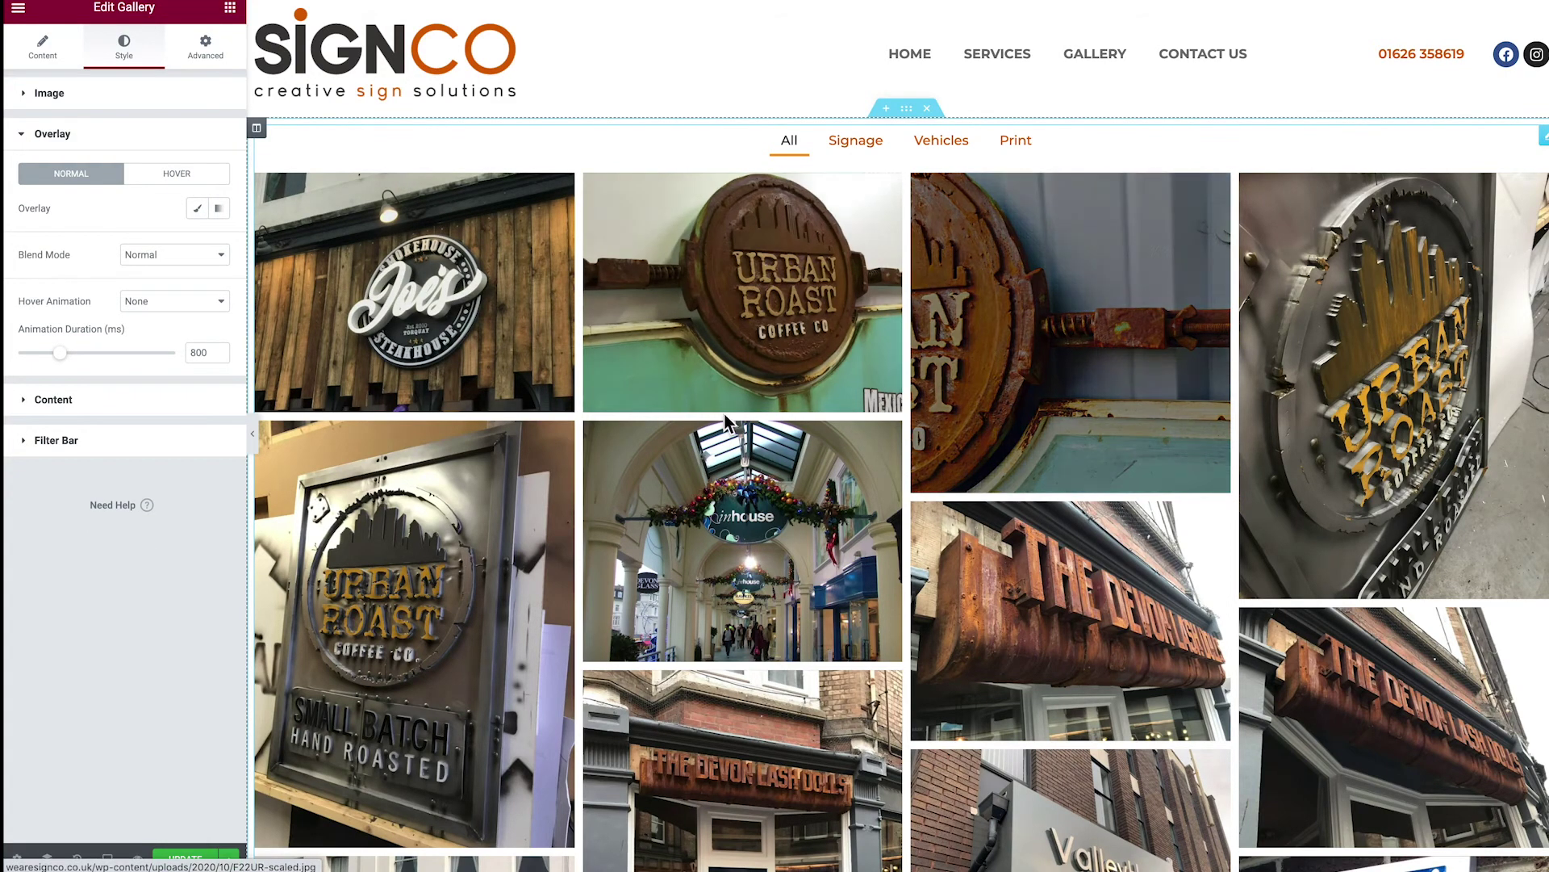
Step: Review the gallery's content styling and set the filter bar's normal text color to black, #000000
click(53, 400)
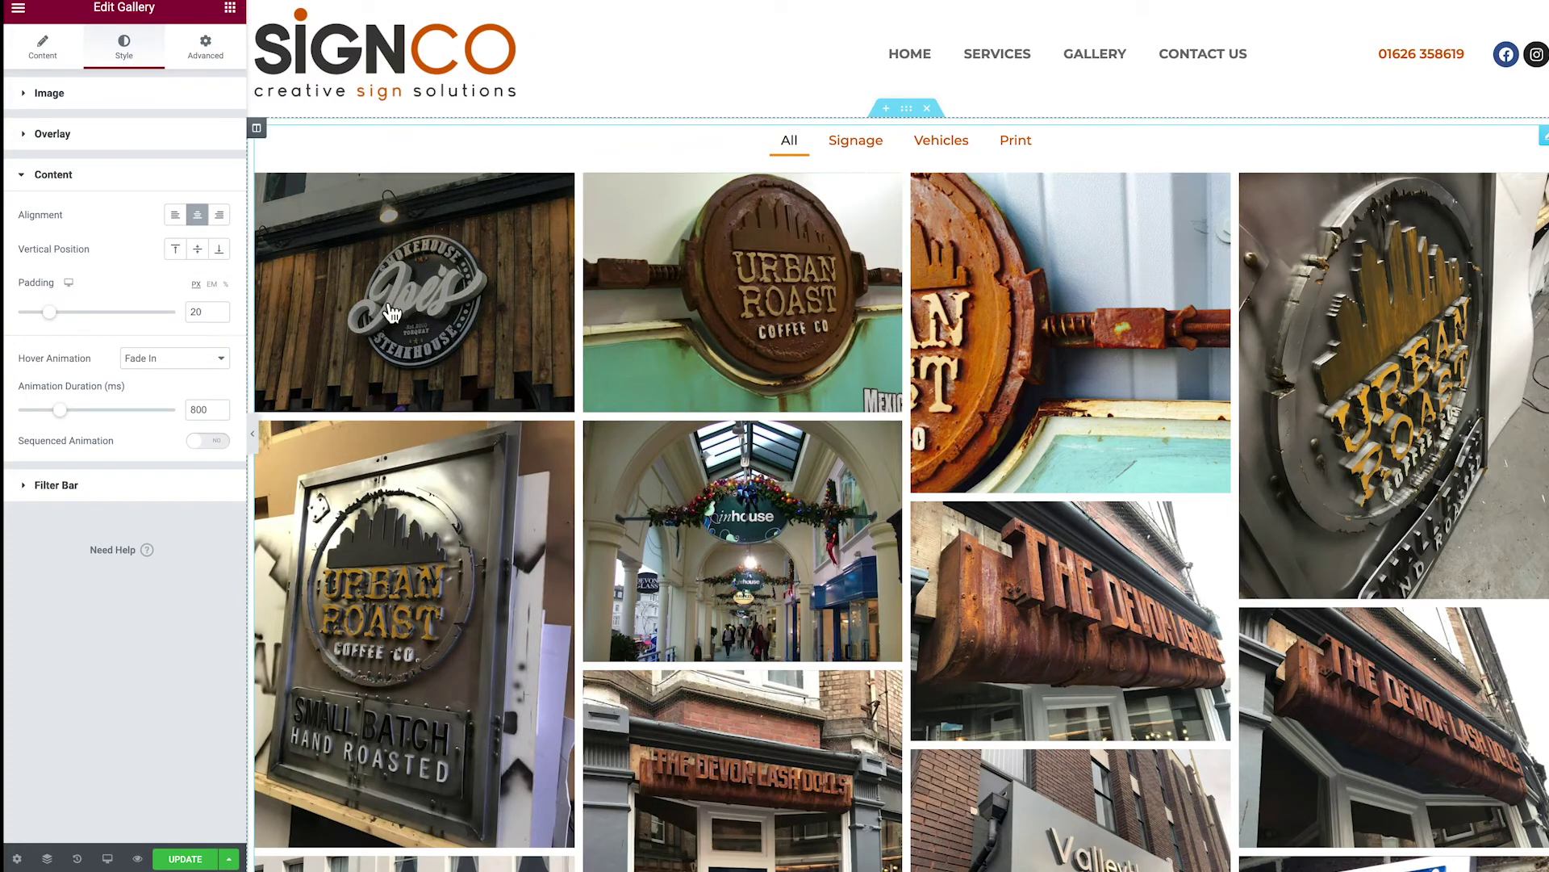
click(52, 487)
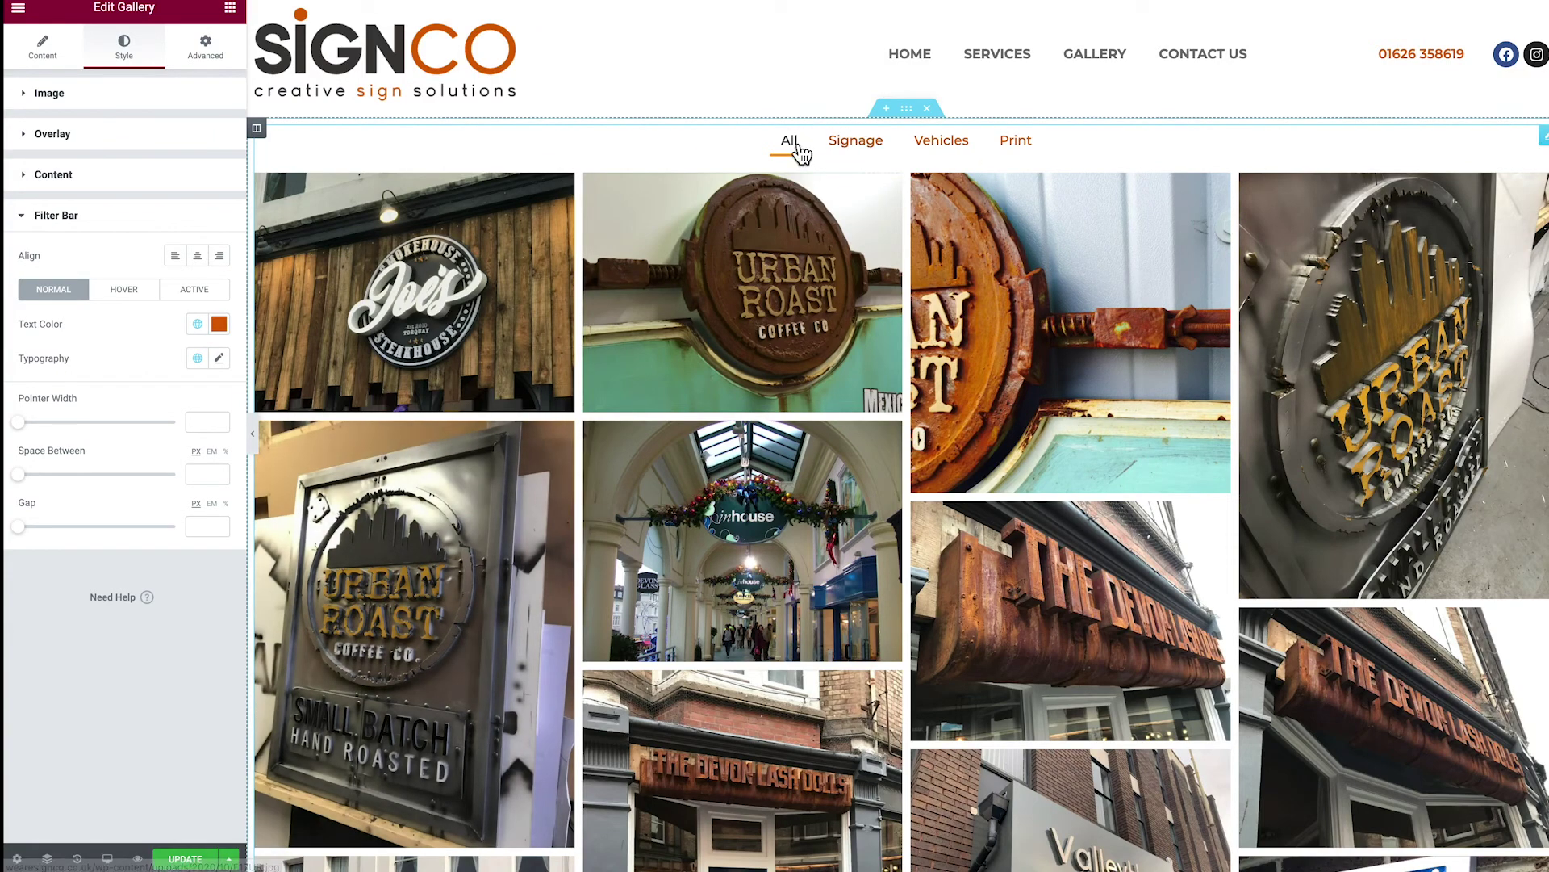
click(218, 325)
drag(153, 407, 33, 520)
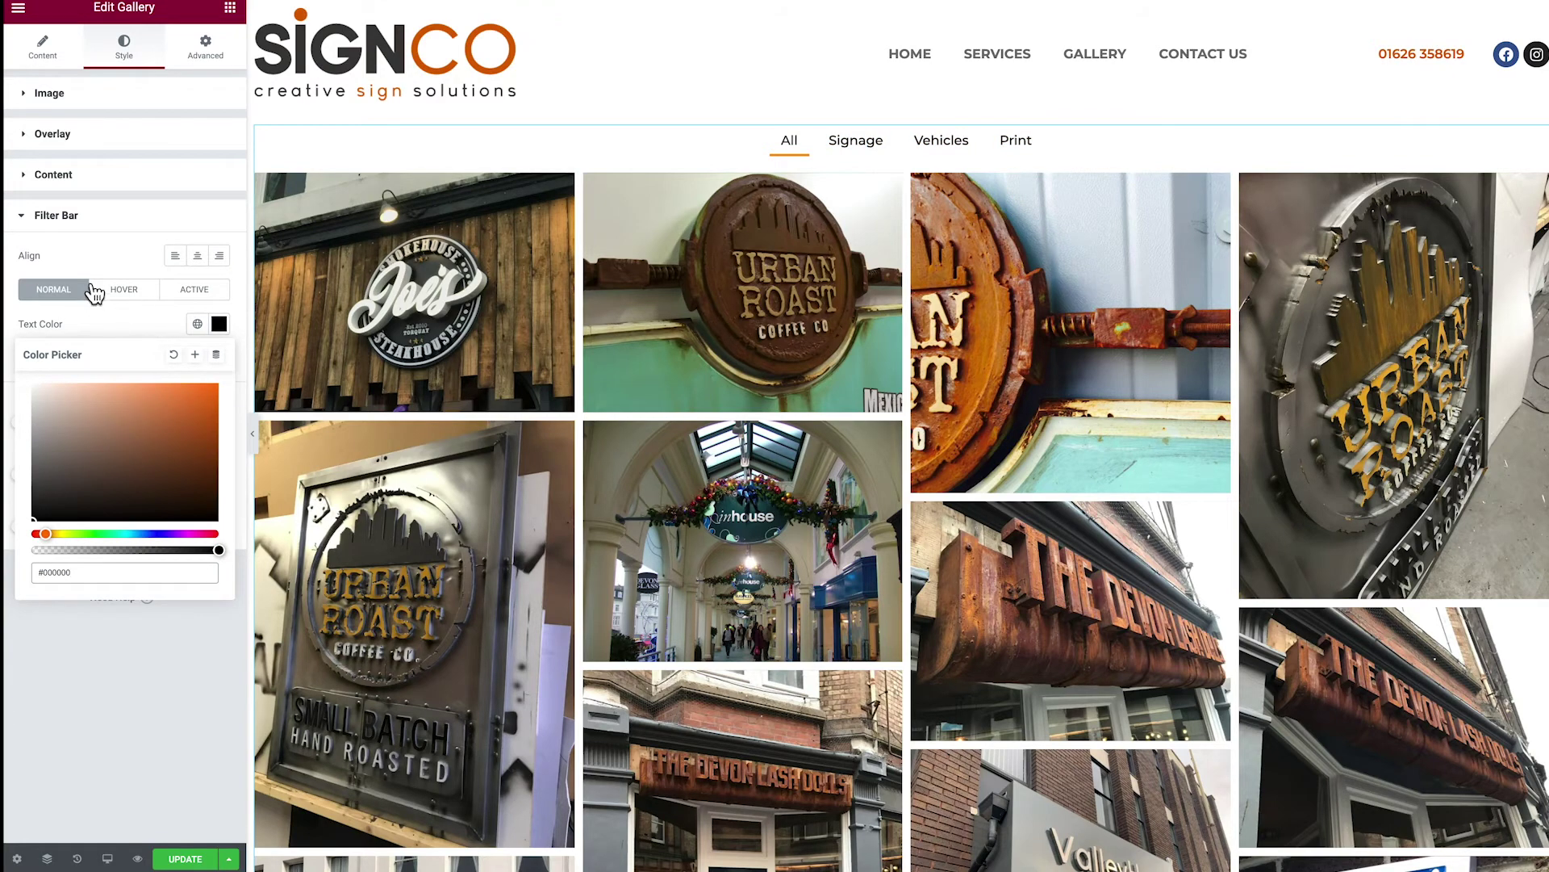
Step: Set the filter bar's hover text color to orange, its space between to 14 px and its gap to 20 px
click(101, 255)
click(121, 292)
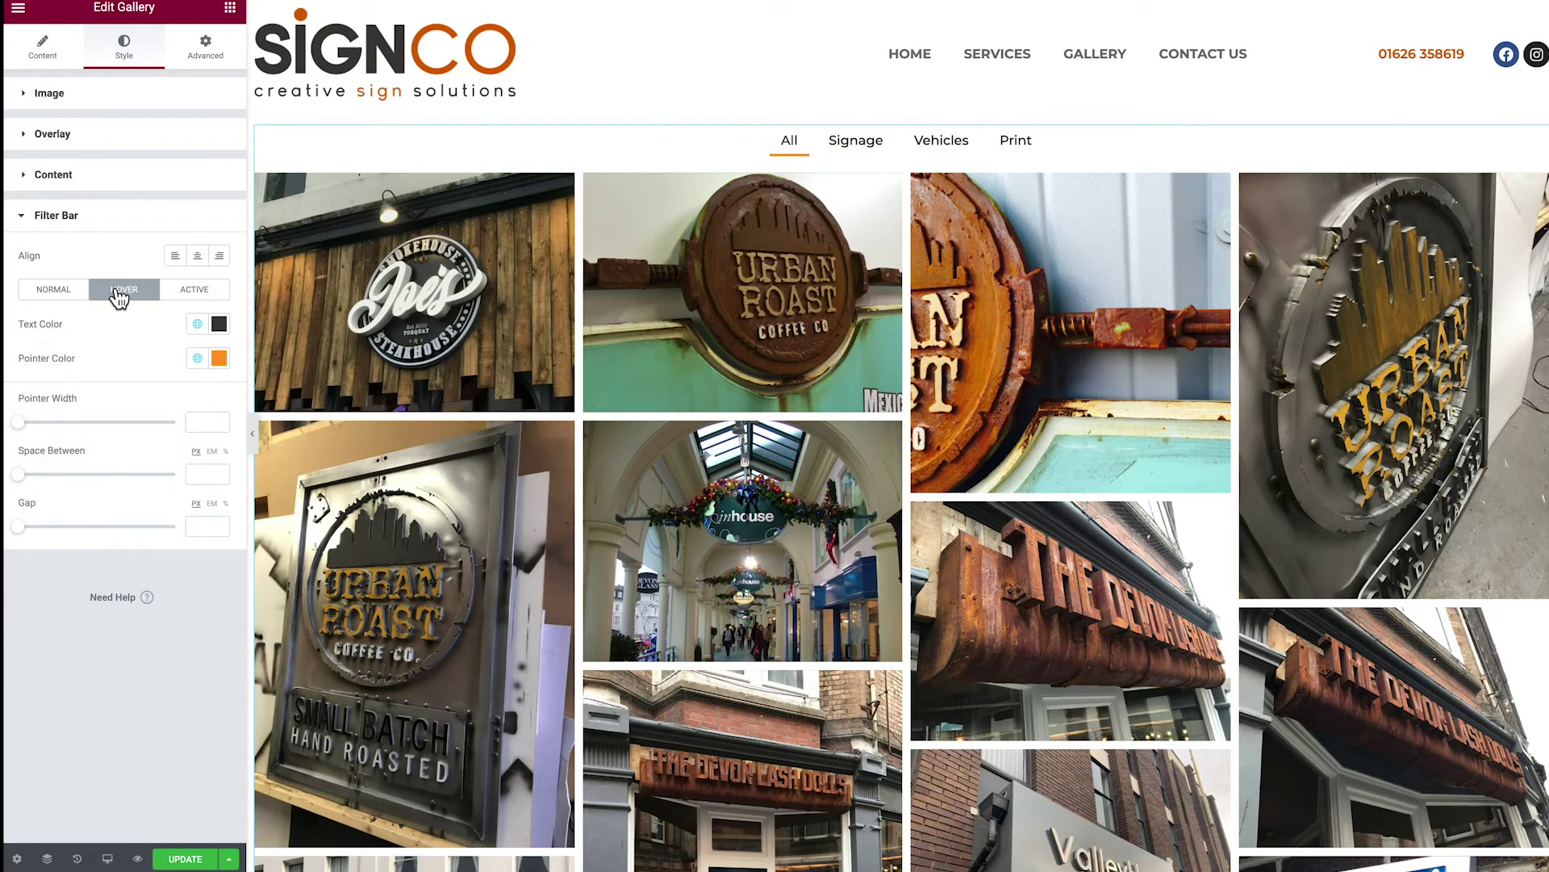
click(219, 323)
click(137, 457)
drag(168, 442, 221, 389)
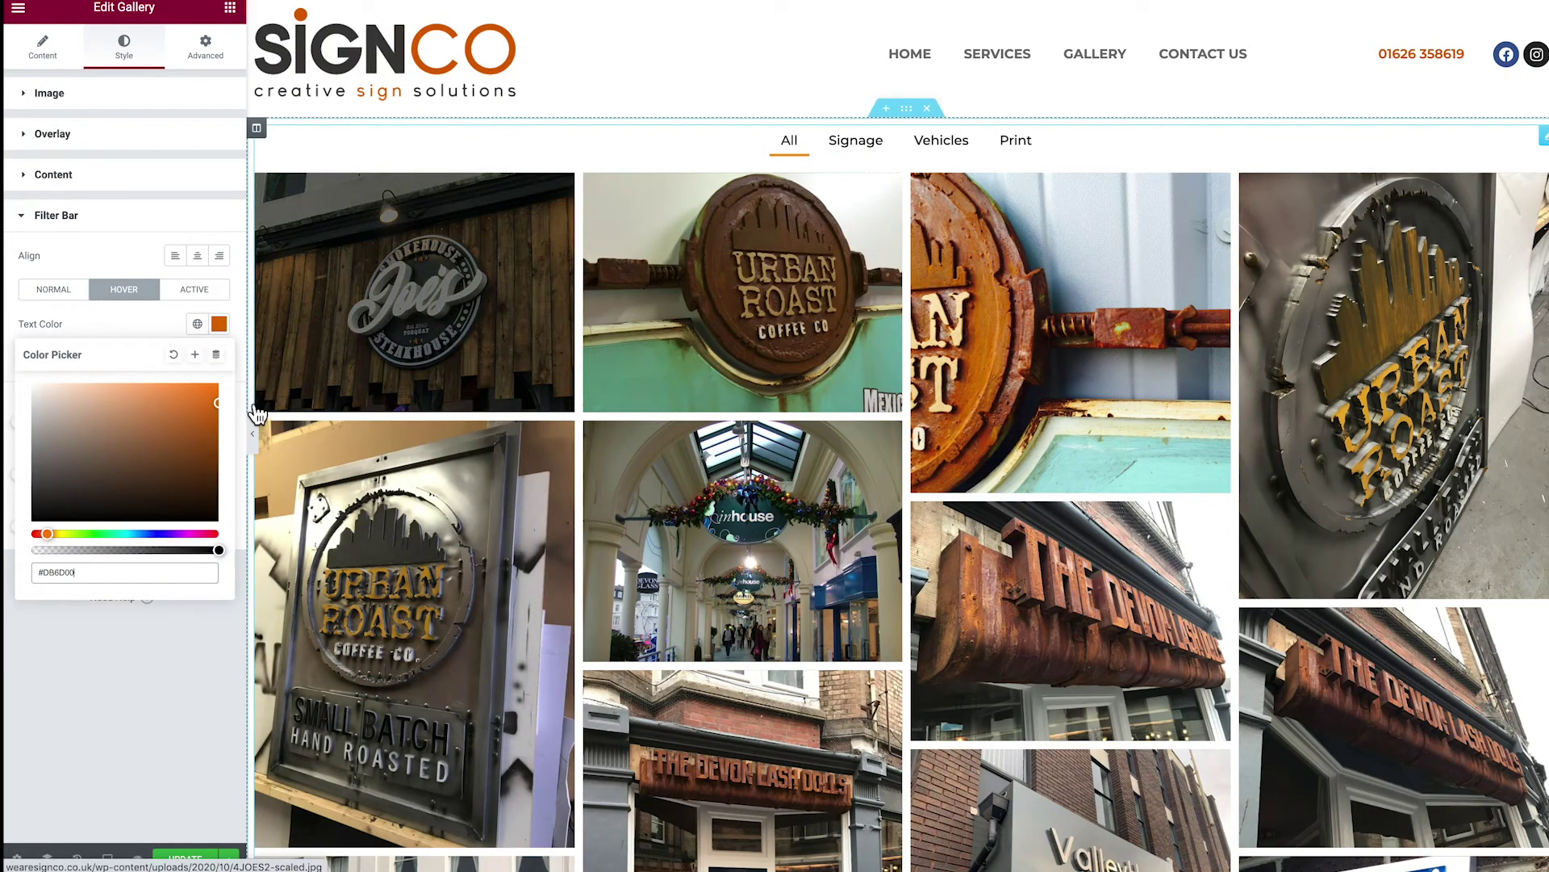
click(214, 323)
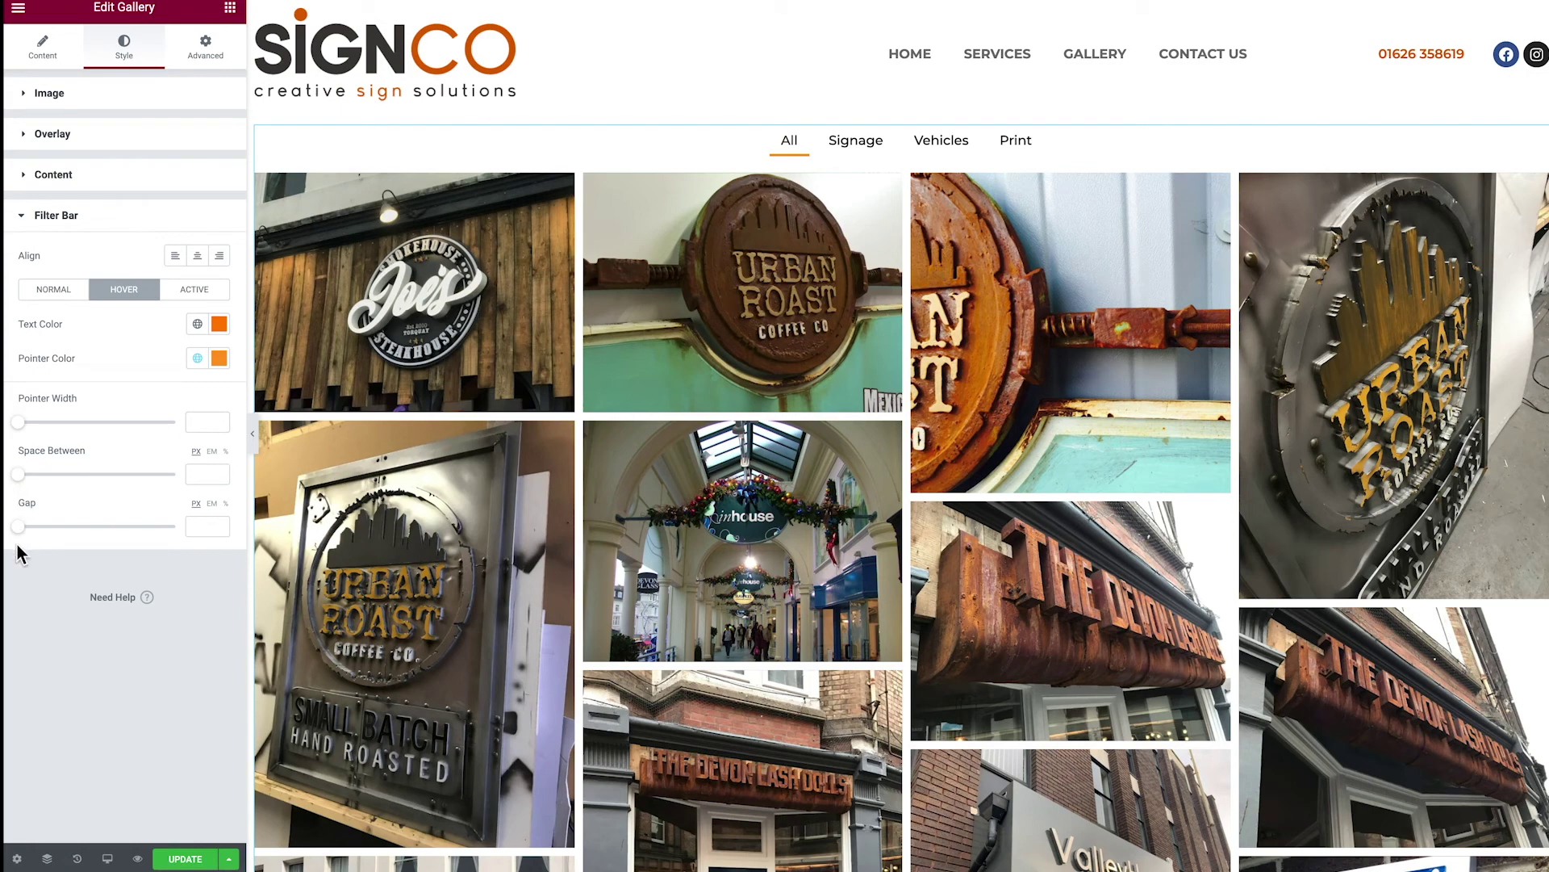
drag(19, 475, 52, 535)
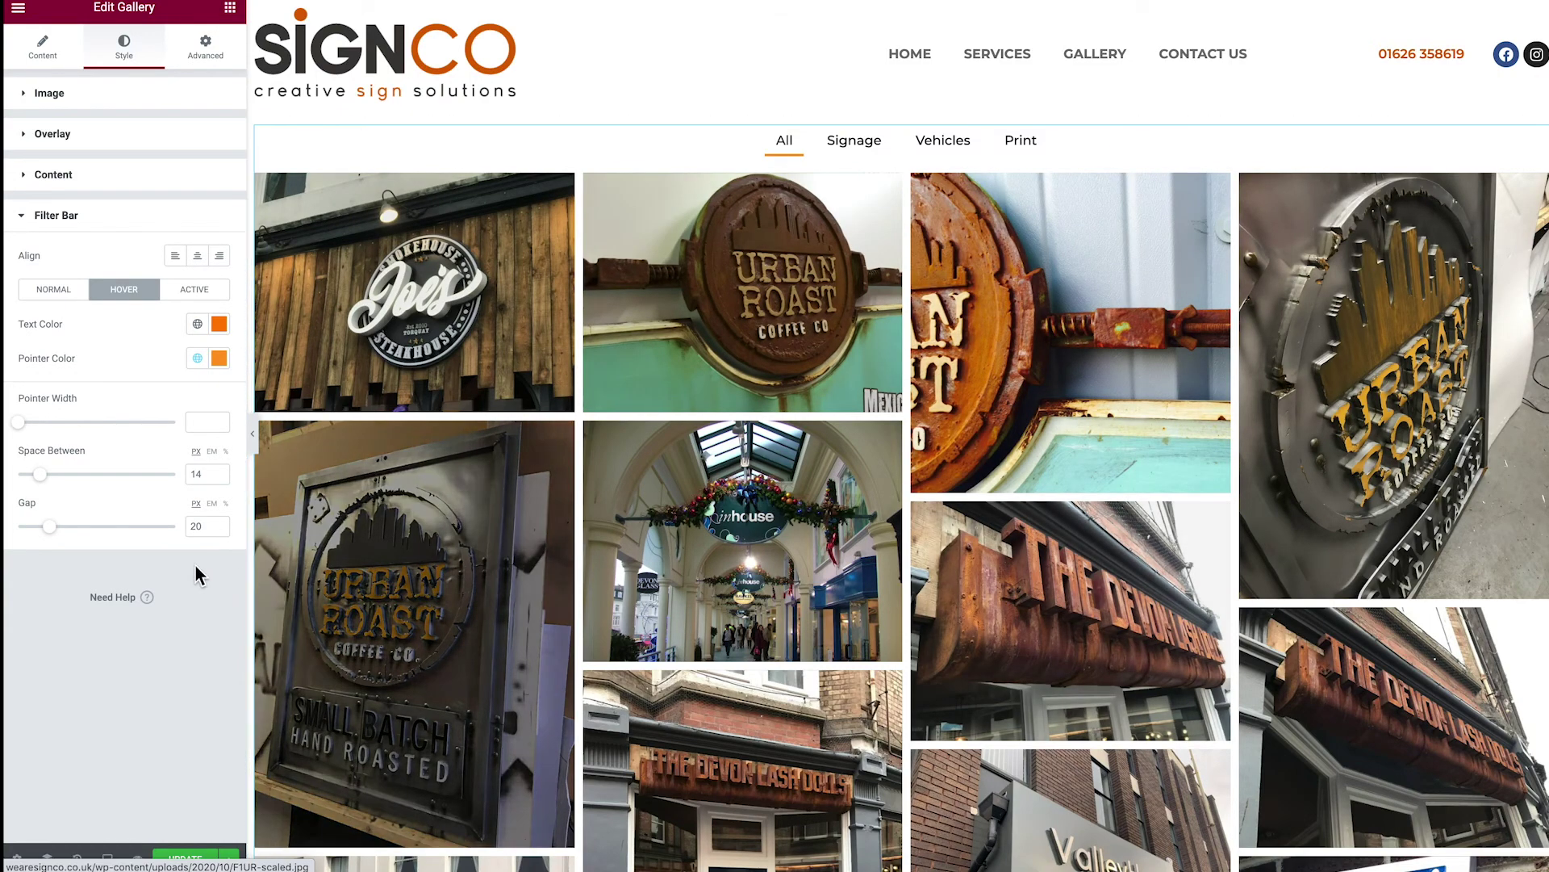
Step: Preview the page at tablet size and set the gallery's tablet column count to 3
click(108, 859)
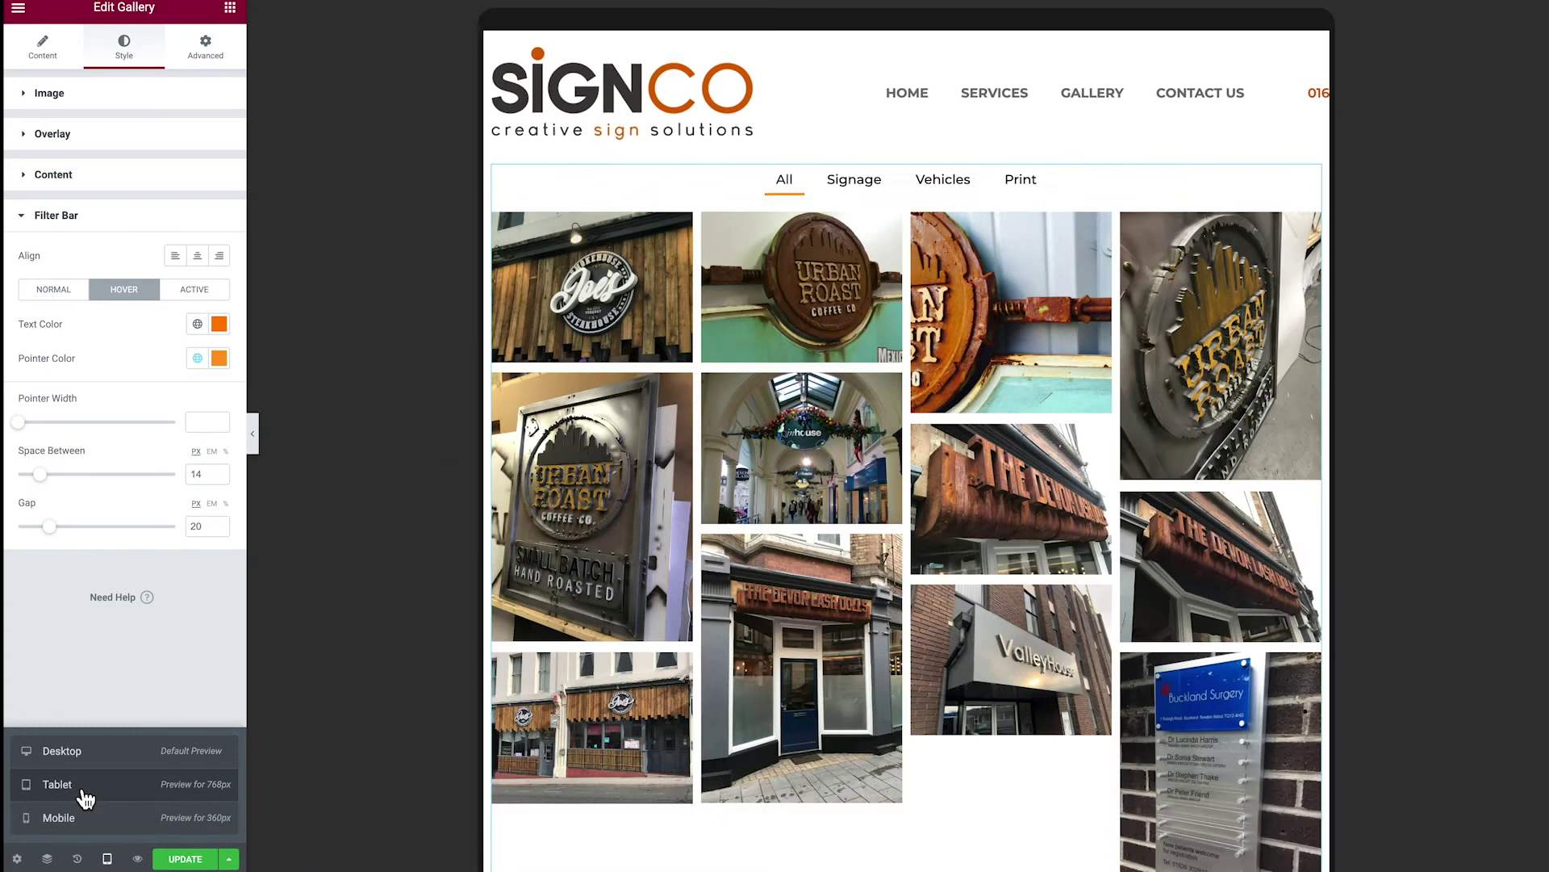
click(73, 788)
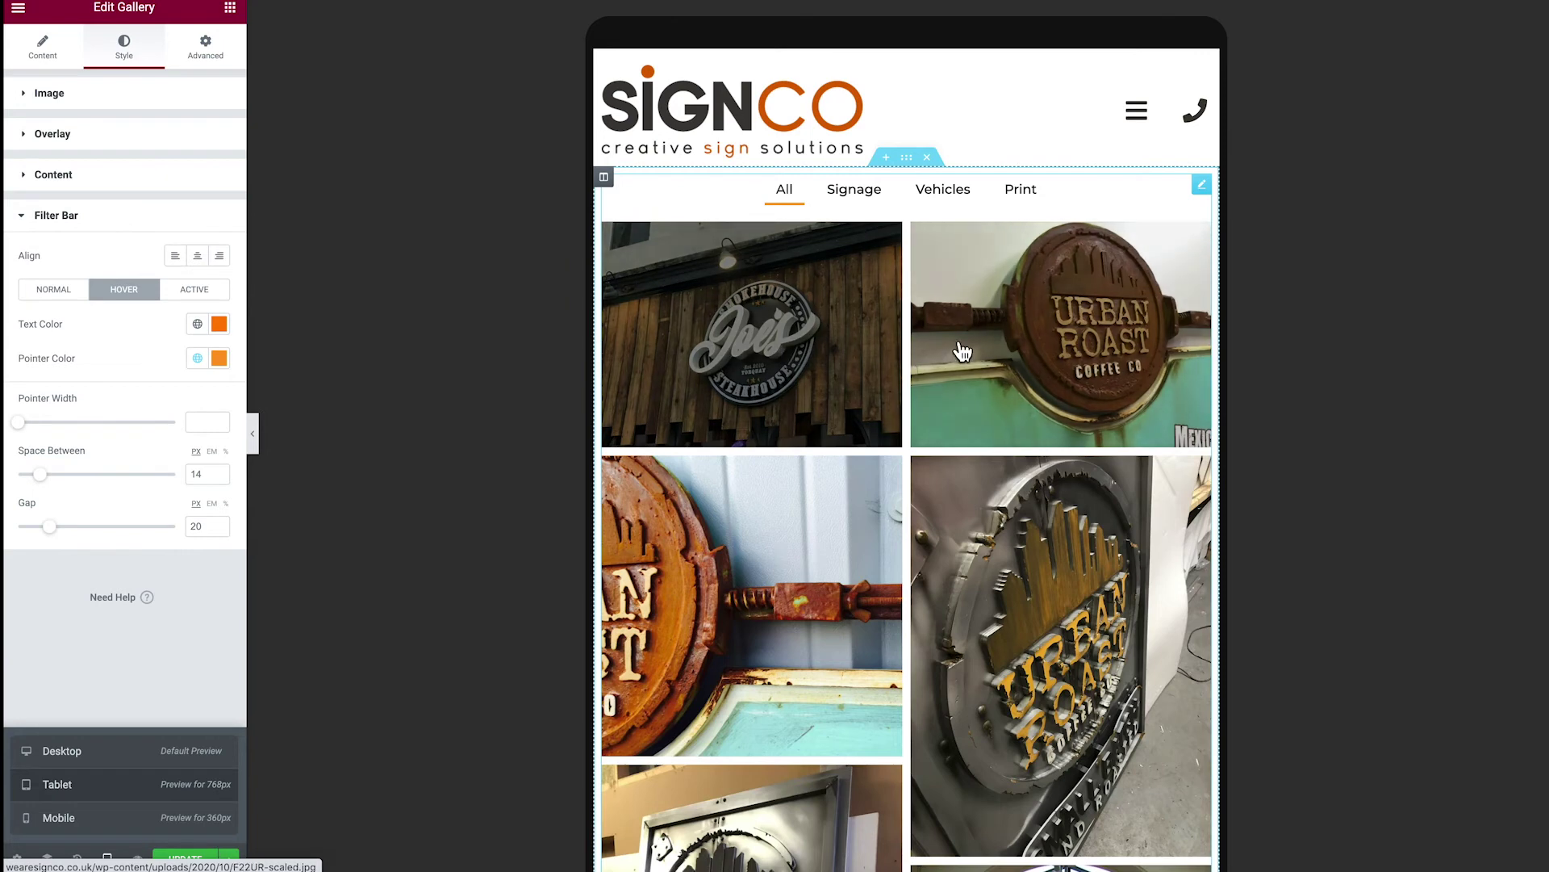
click(45, 55)
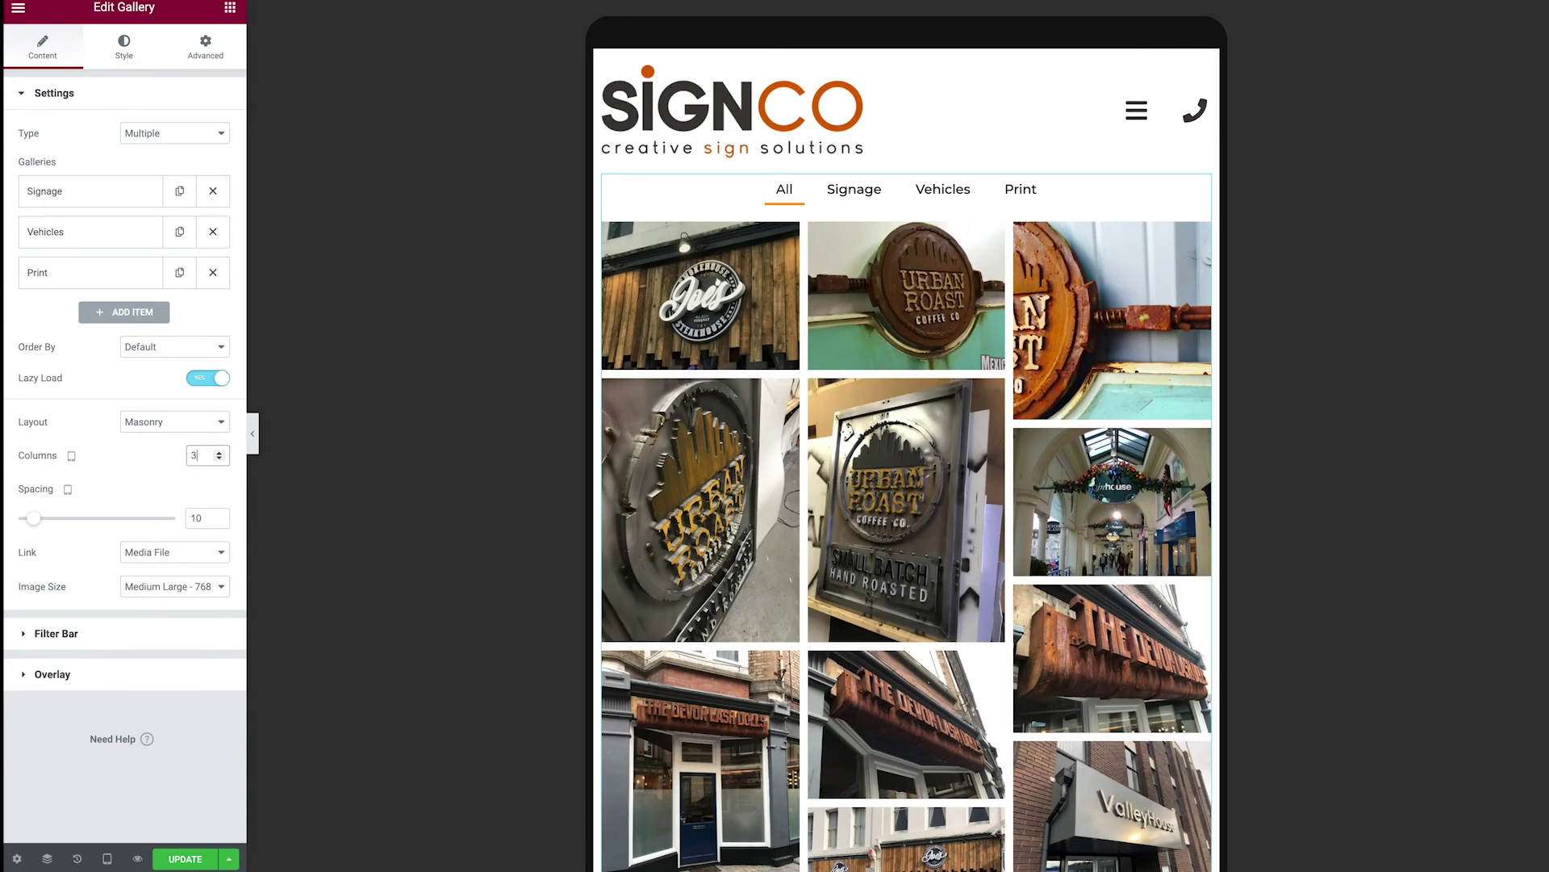
Step: Check the gallery layout in the desktop preview and in the mobile preview
click(107, 860)
click(79, 751)
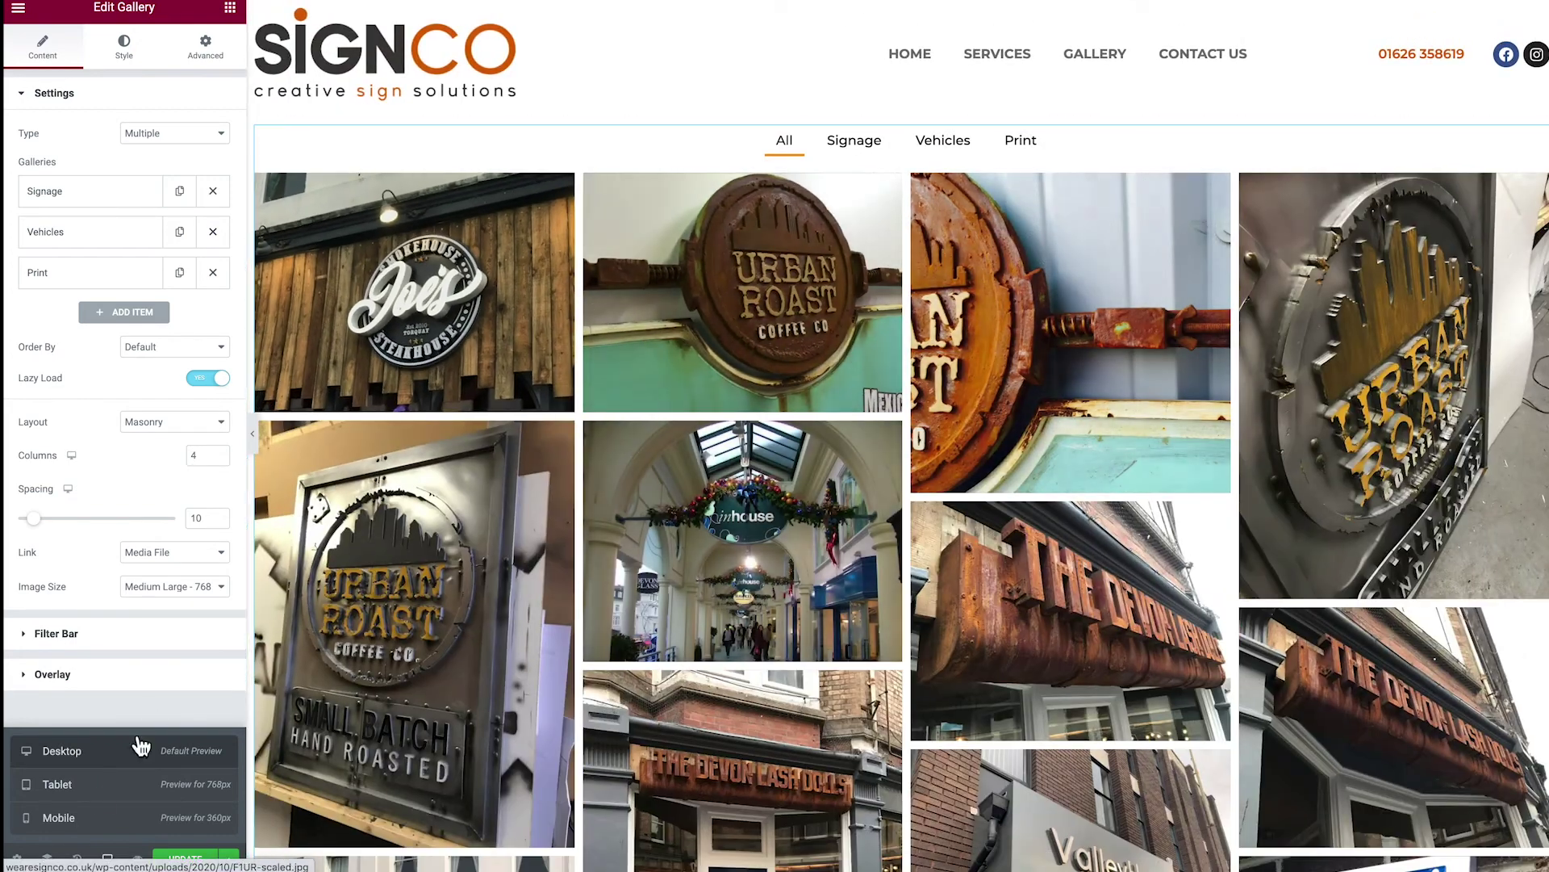
click(61, 818)
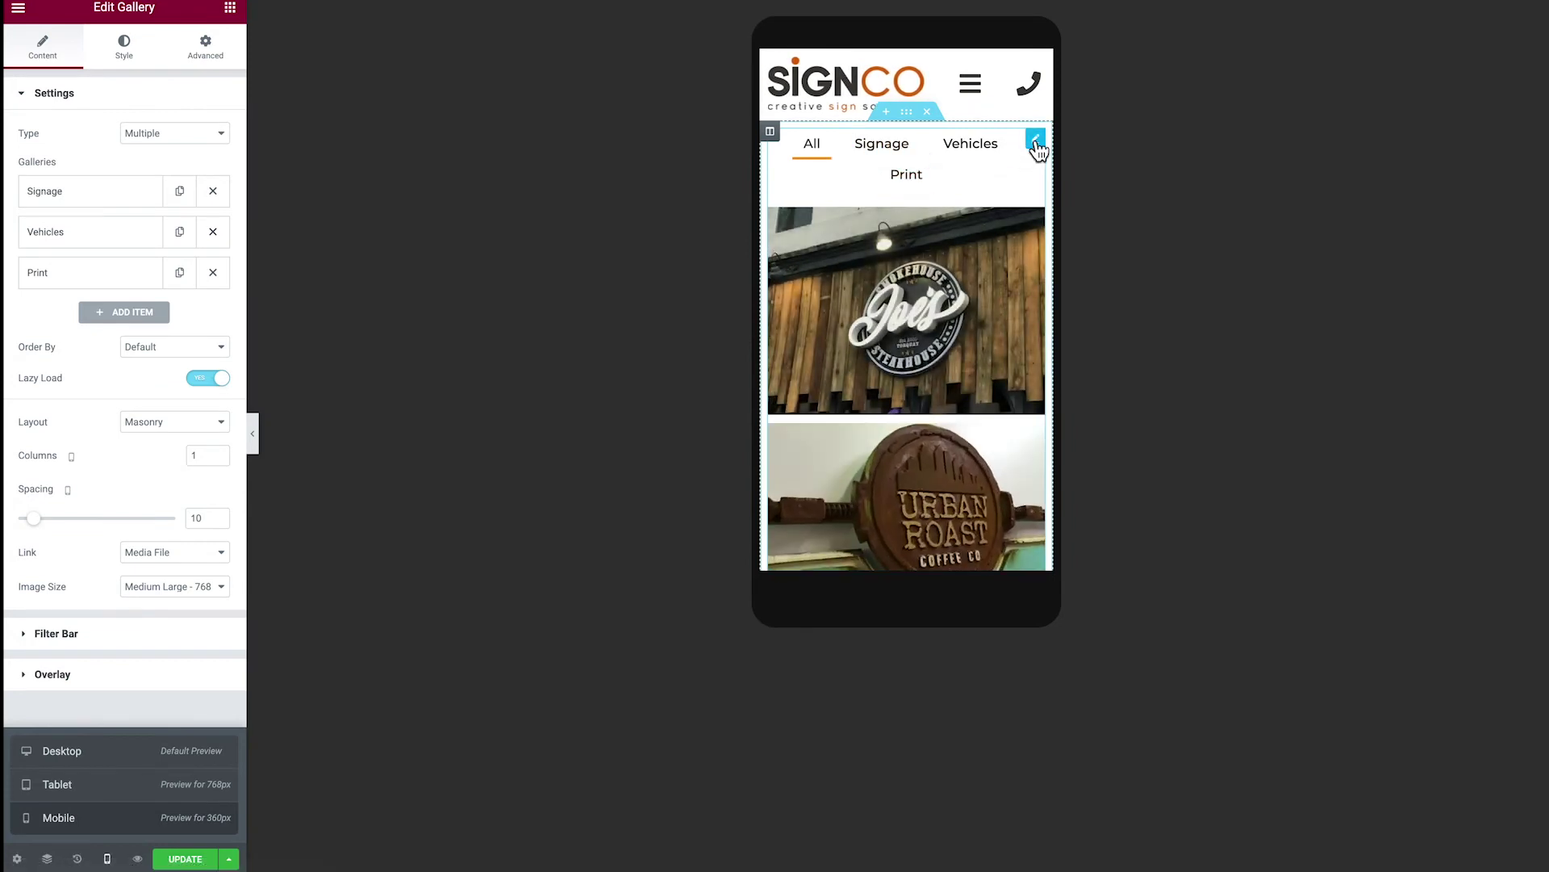
Step: Reduce the filter bar's gap to 13 px and its space between to 0 px, and try the Signage filter
click(123, 46)
click(59, 533)
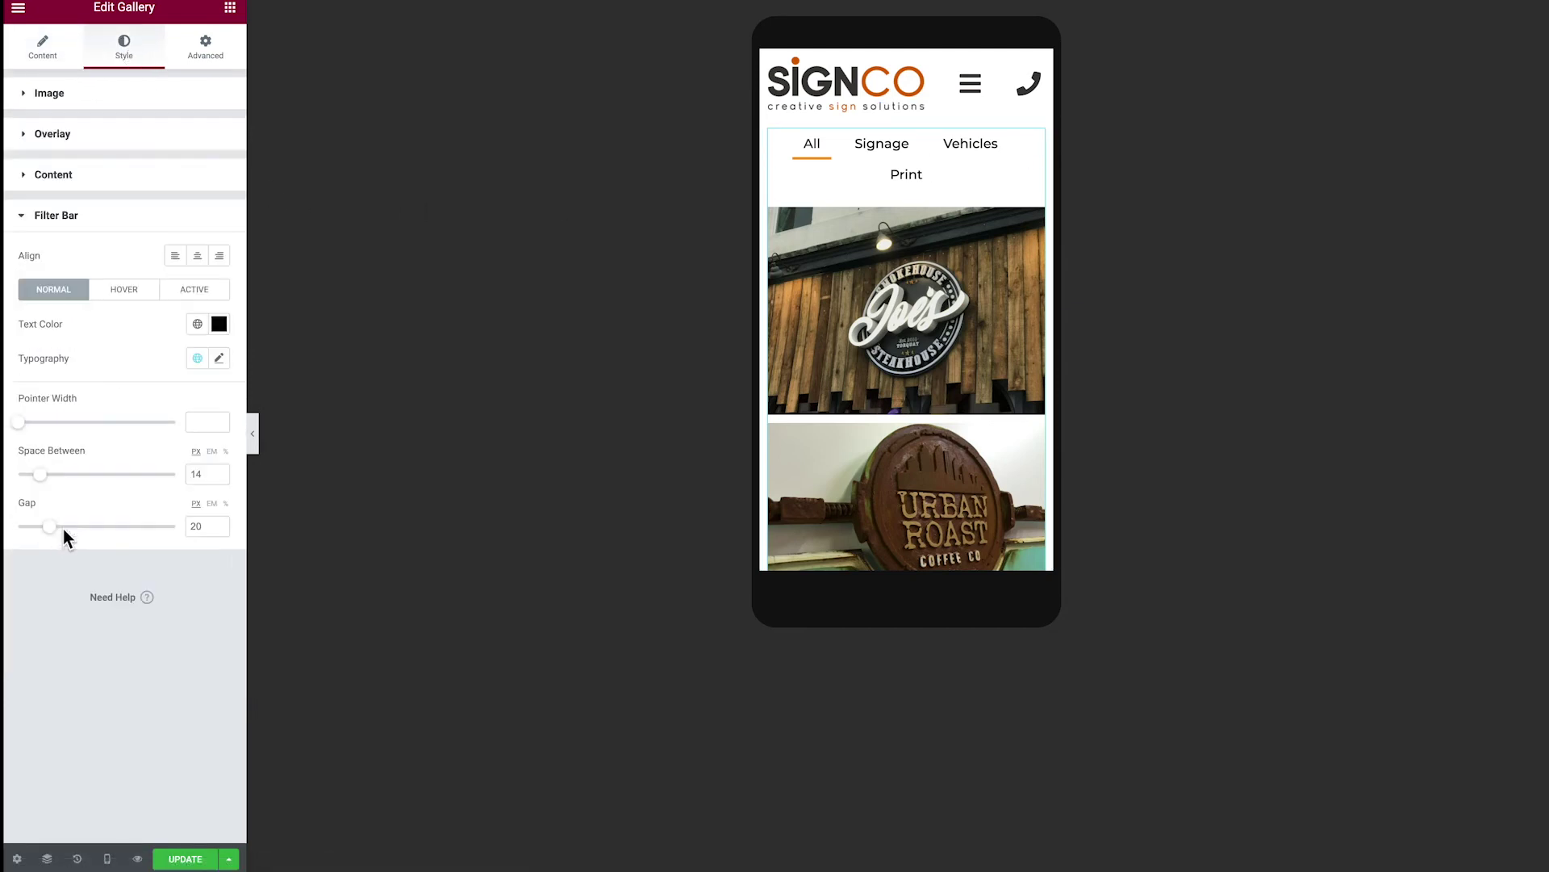
drag(49, 533, 37, 536)
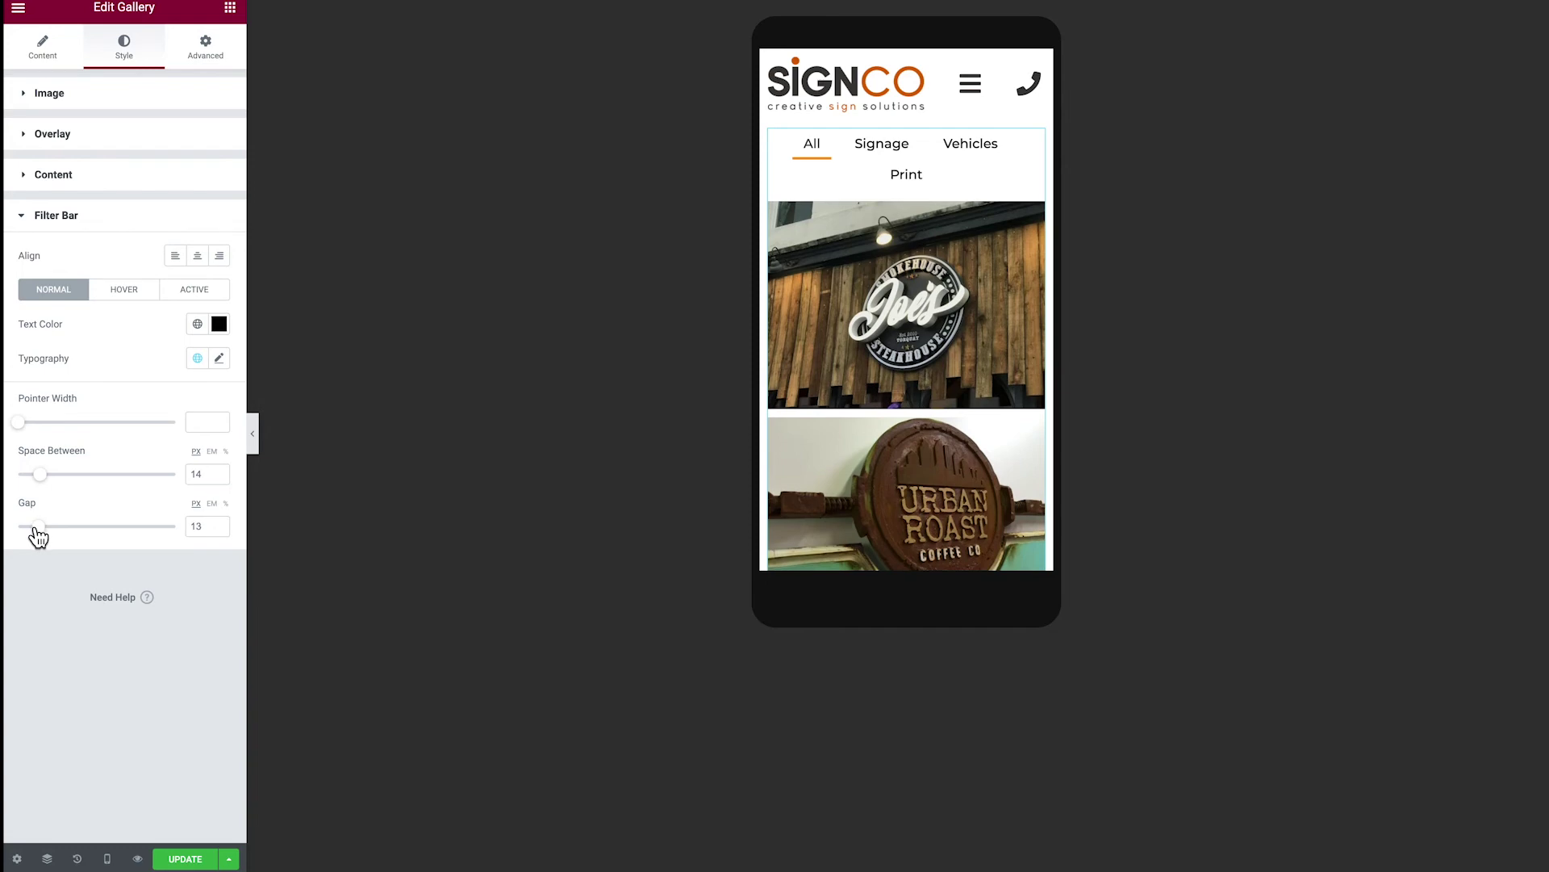
drag(44, 479, 19, 489)
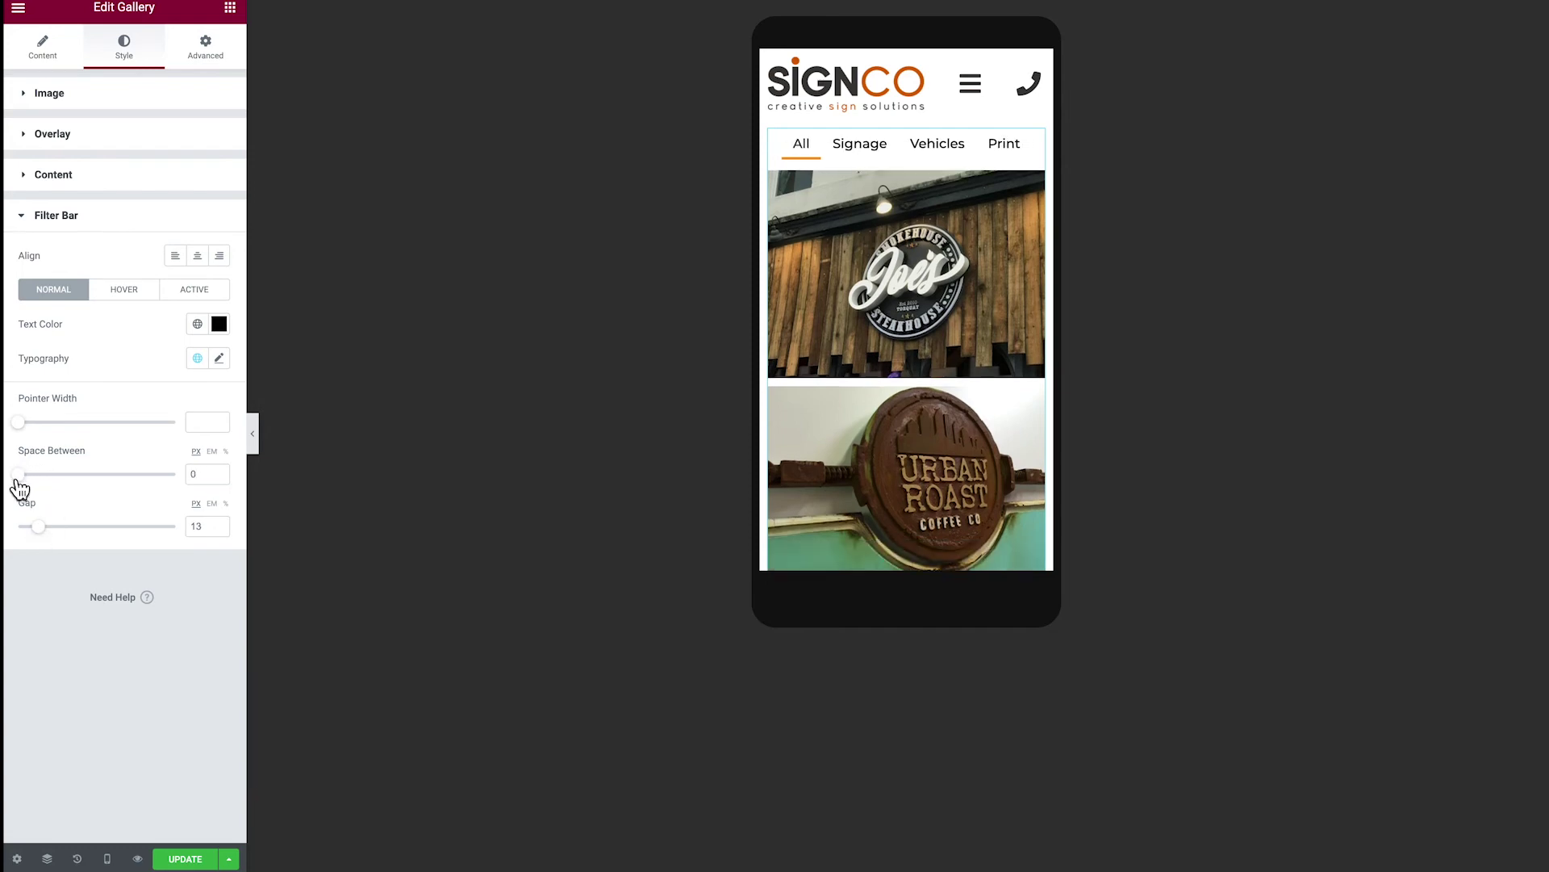
click(870, 153)
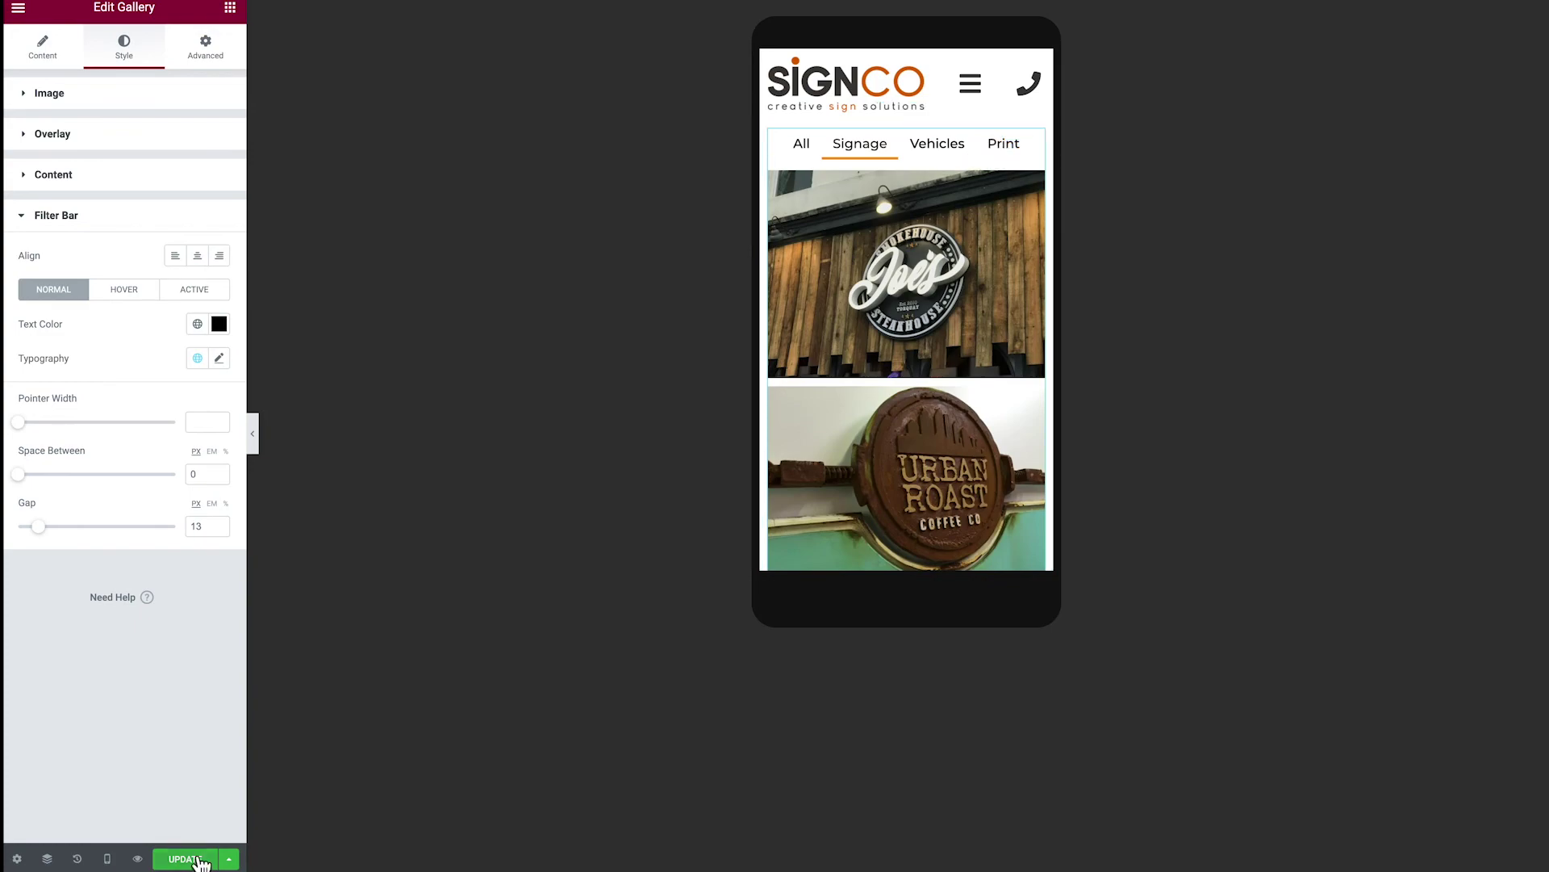
Step: Return to the desktop preview, hide the editing panel and look through the full Signage gallery
click(107, 859)
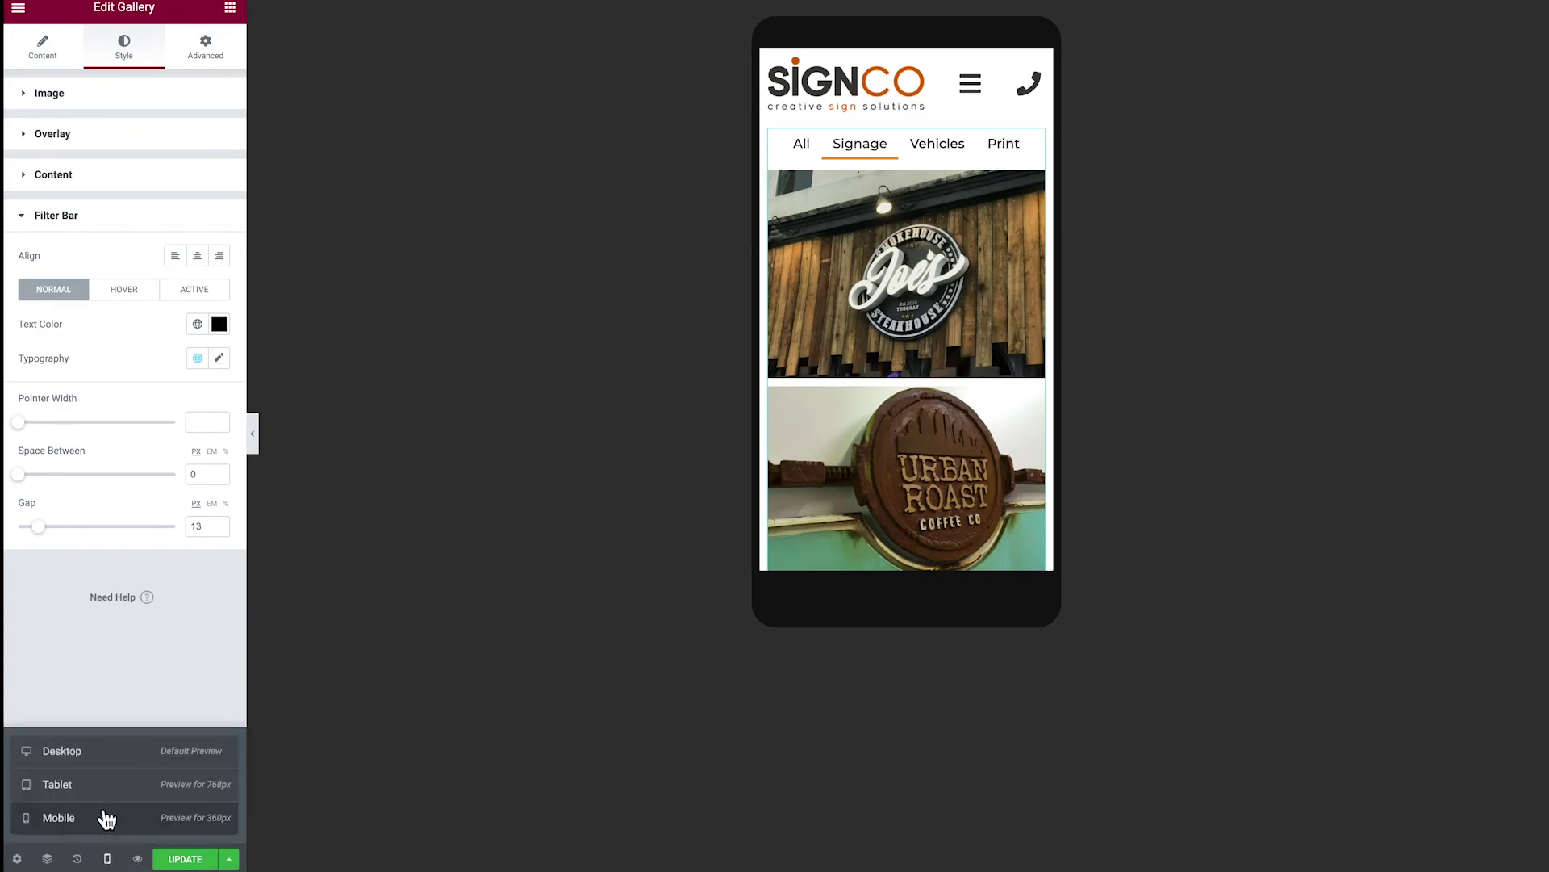
click(88, 749)
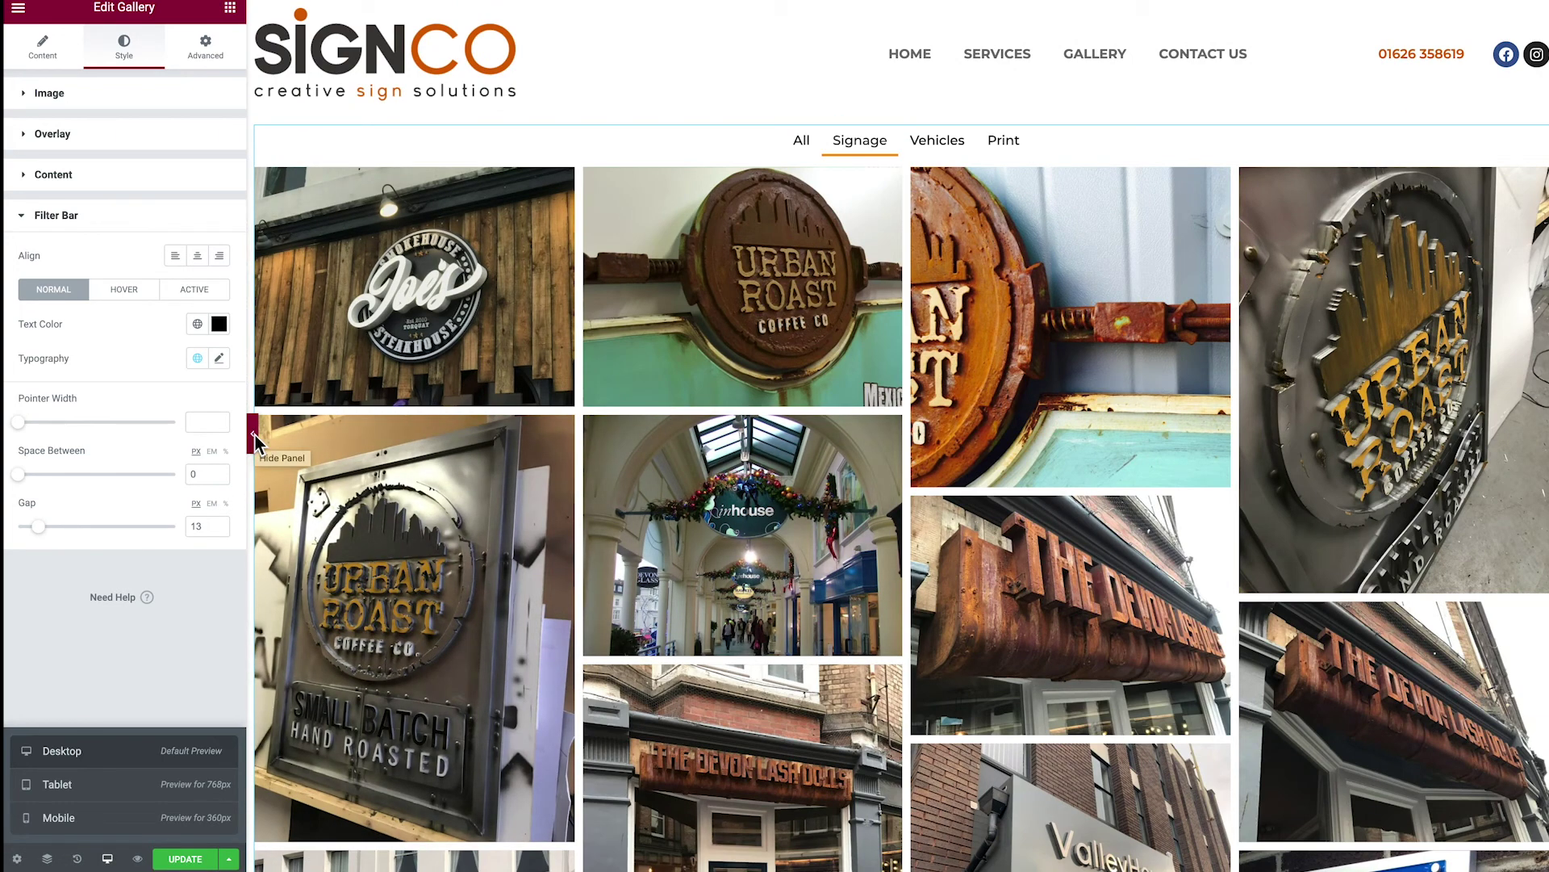
click(255, 434)
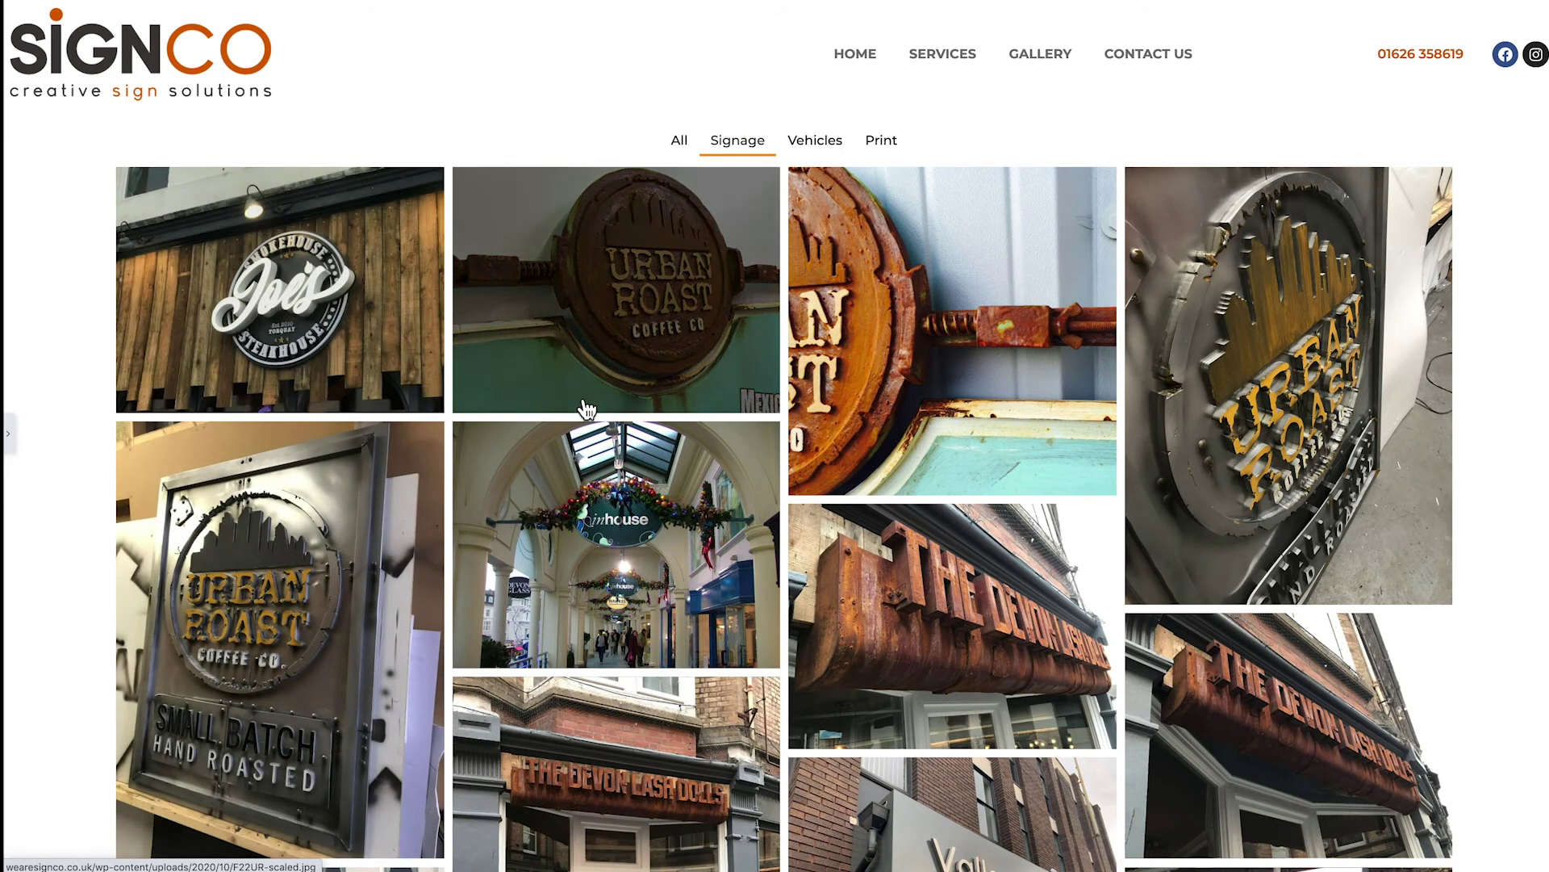
scroll(585, 408, down, 1)
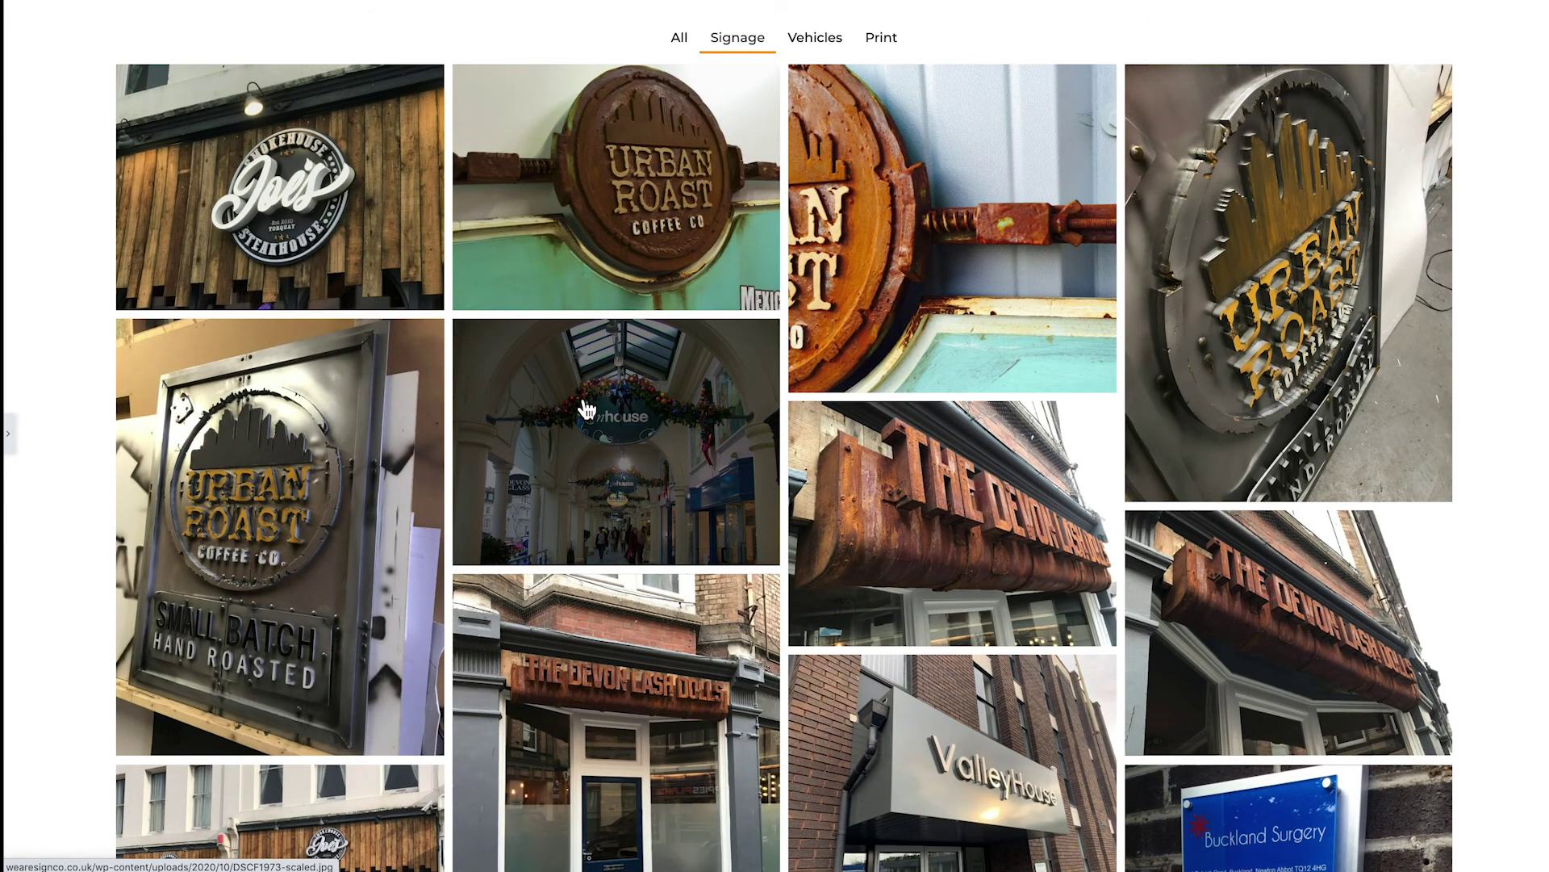
scroll(586, 410, down, 12)
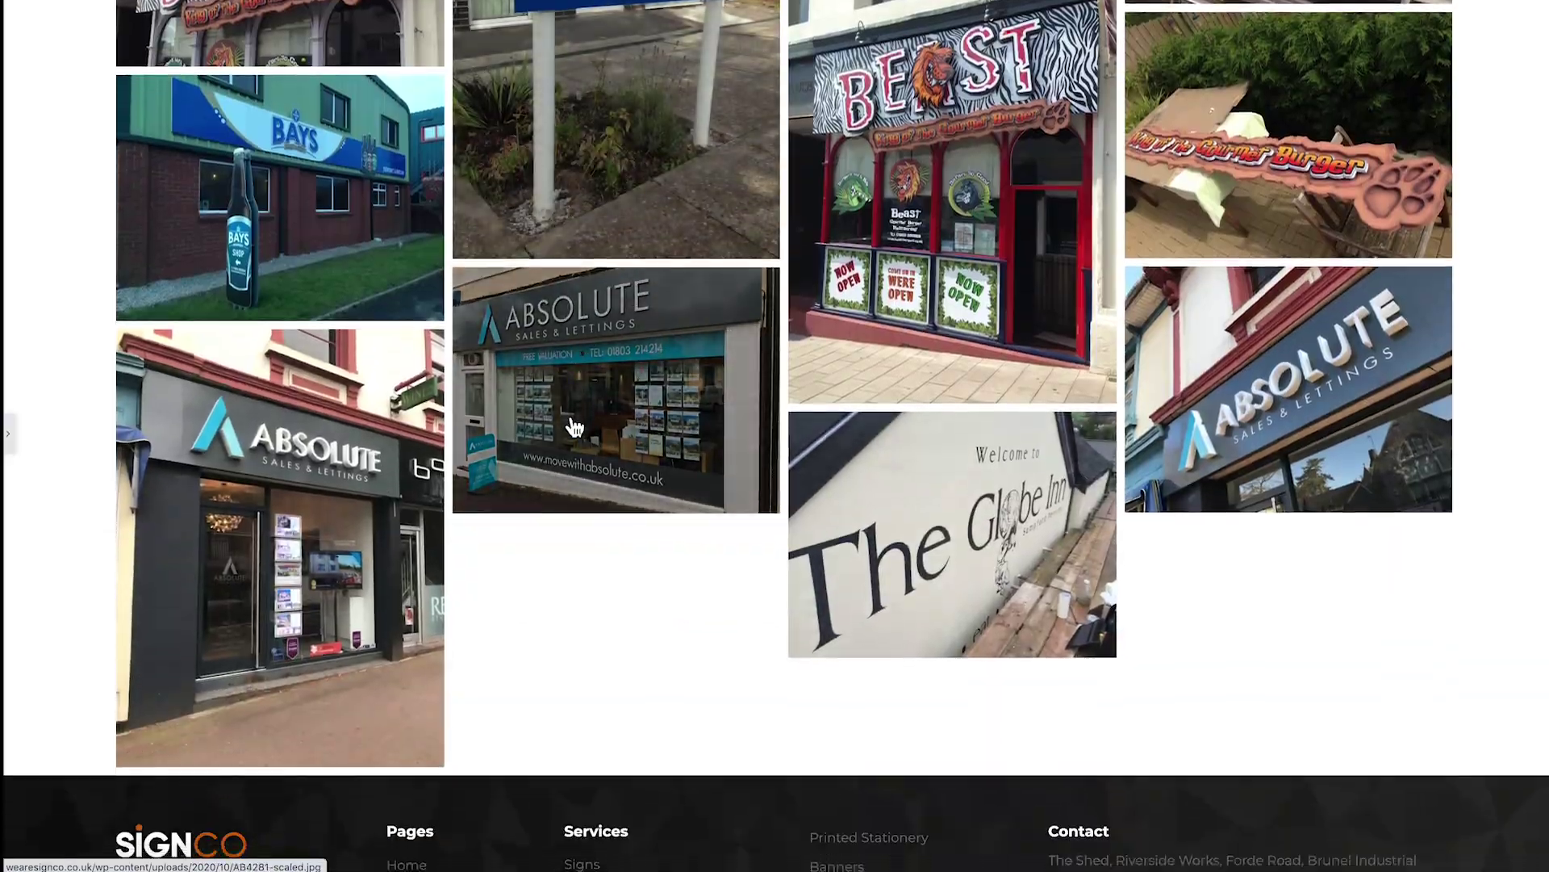
scroll(575, 426, up, 14)
Step: Test the lightbox by opening the second gallery image, advancing to the next one and closing it
click(670, 339)
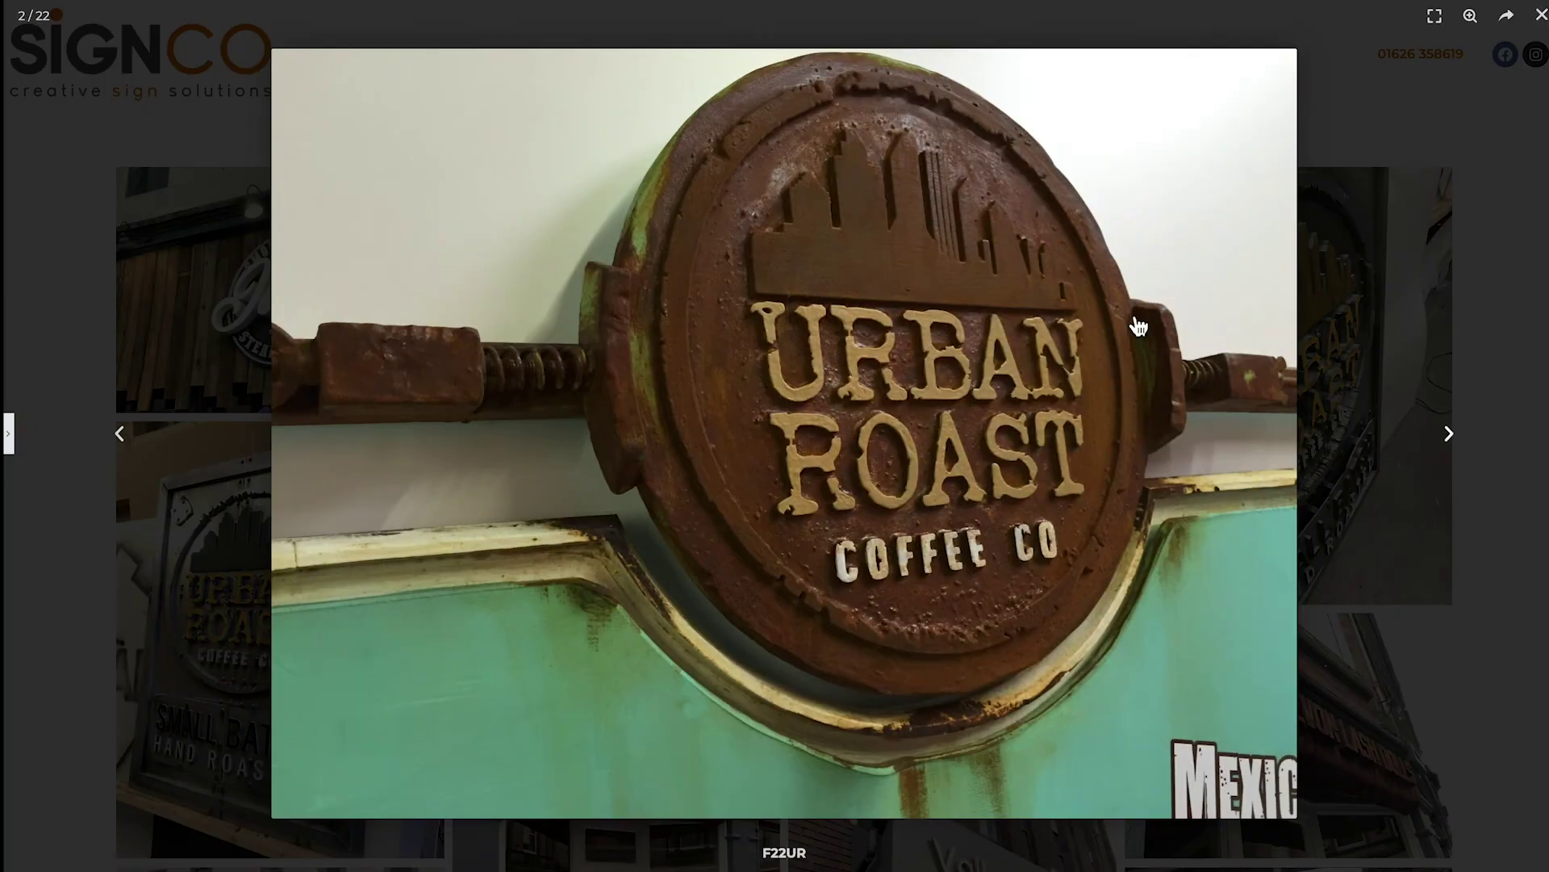
key(Right)
click(1540, 16)
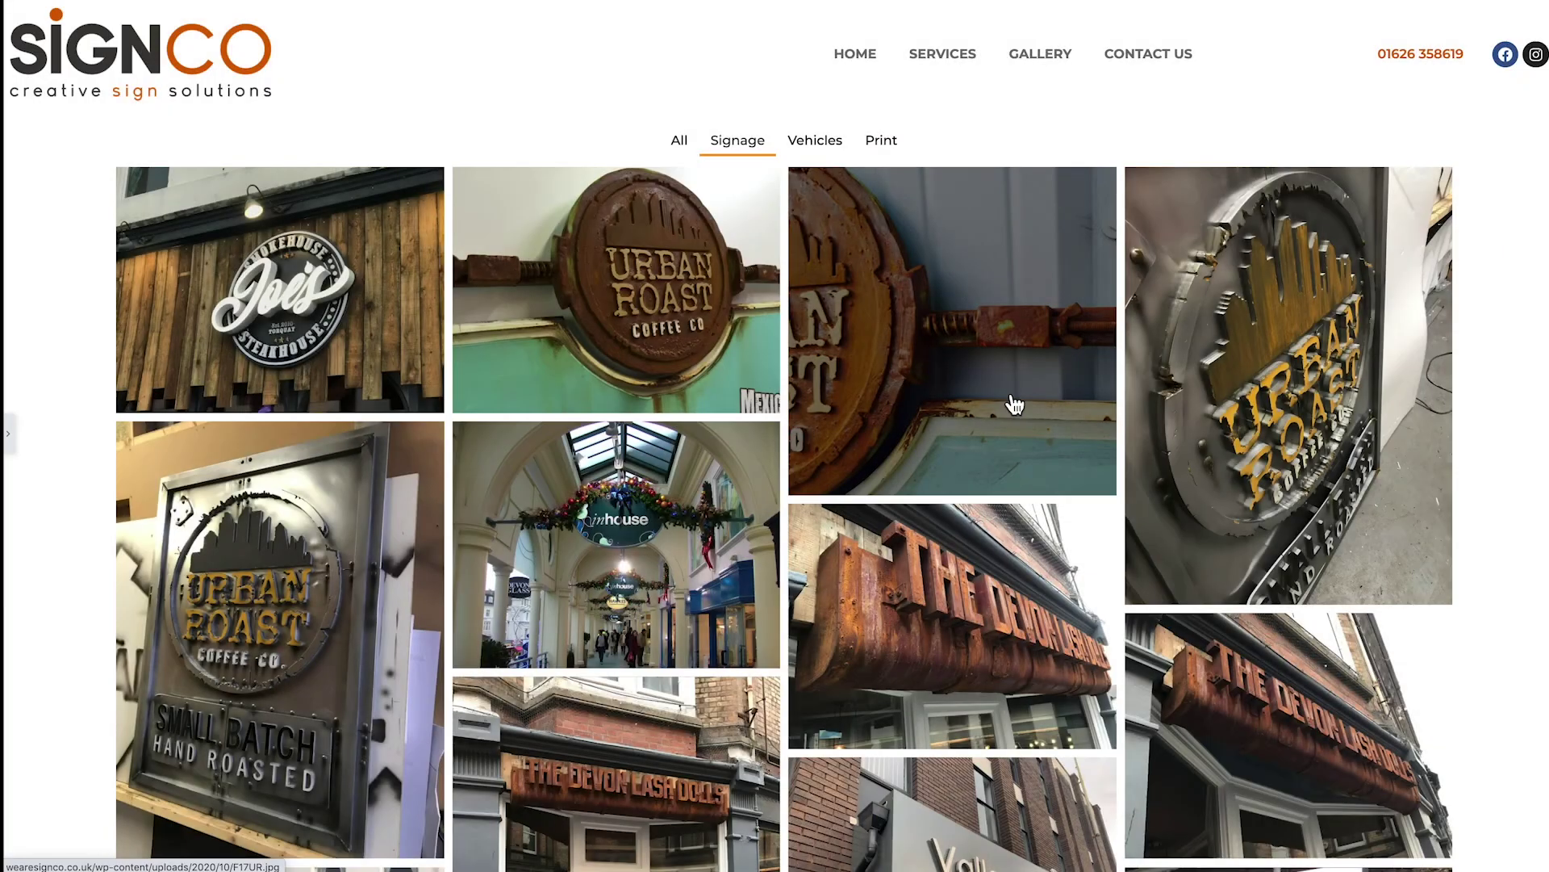